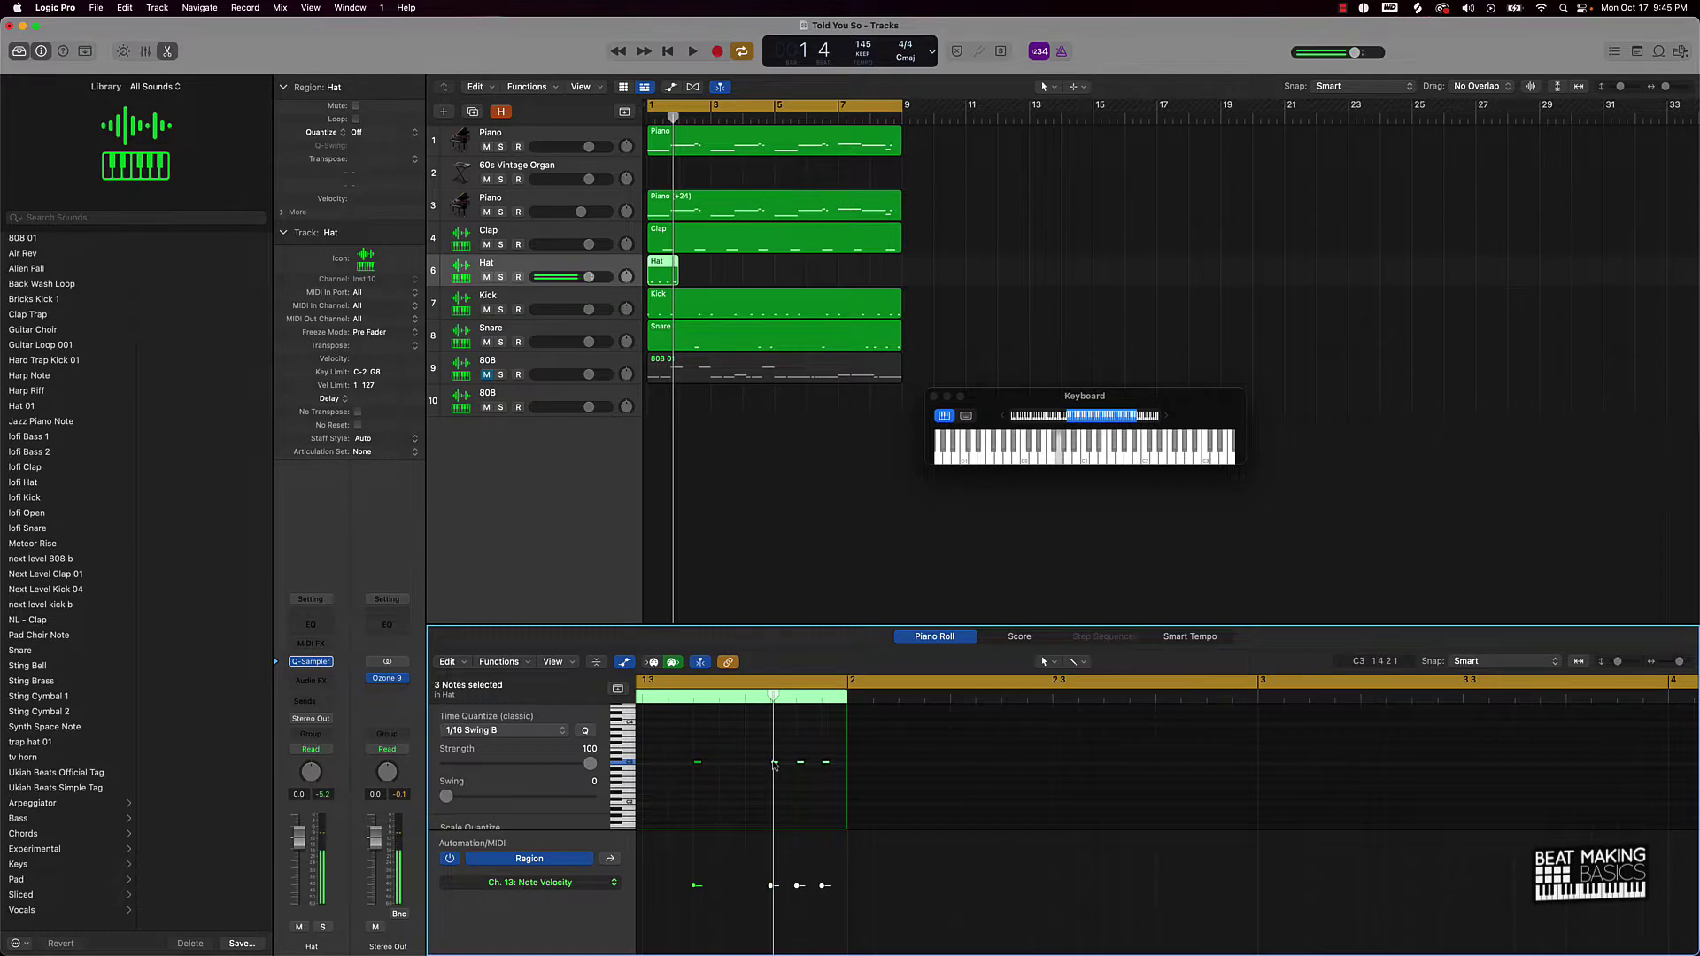
Build a roll of 12 short C3 hat notes at the end of bar 1, slope their velocities downward and play it back
{"action": "left_click_drag", "start_coordinate": [782, 766], "coordinate": [904, 767]}
{"action": "left_click_drag", "start_coordinate": [845, 950], "coordinate": [785, 897]}
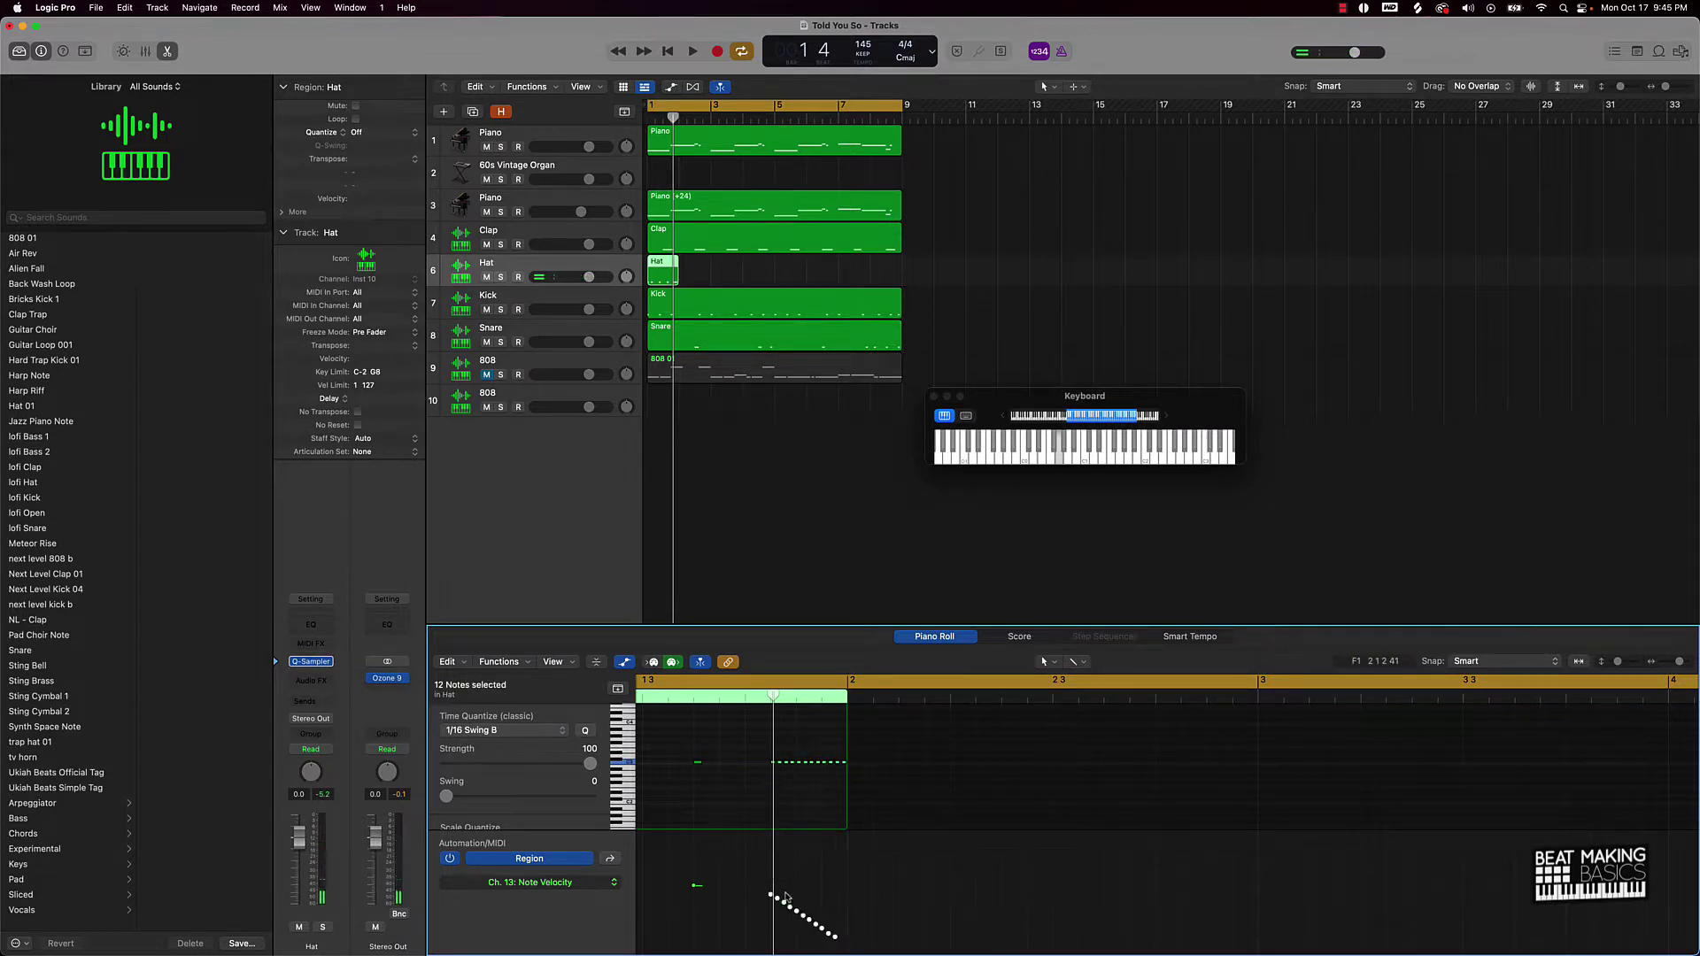
{"action": "key", "text": "space"}
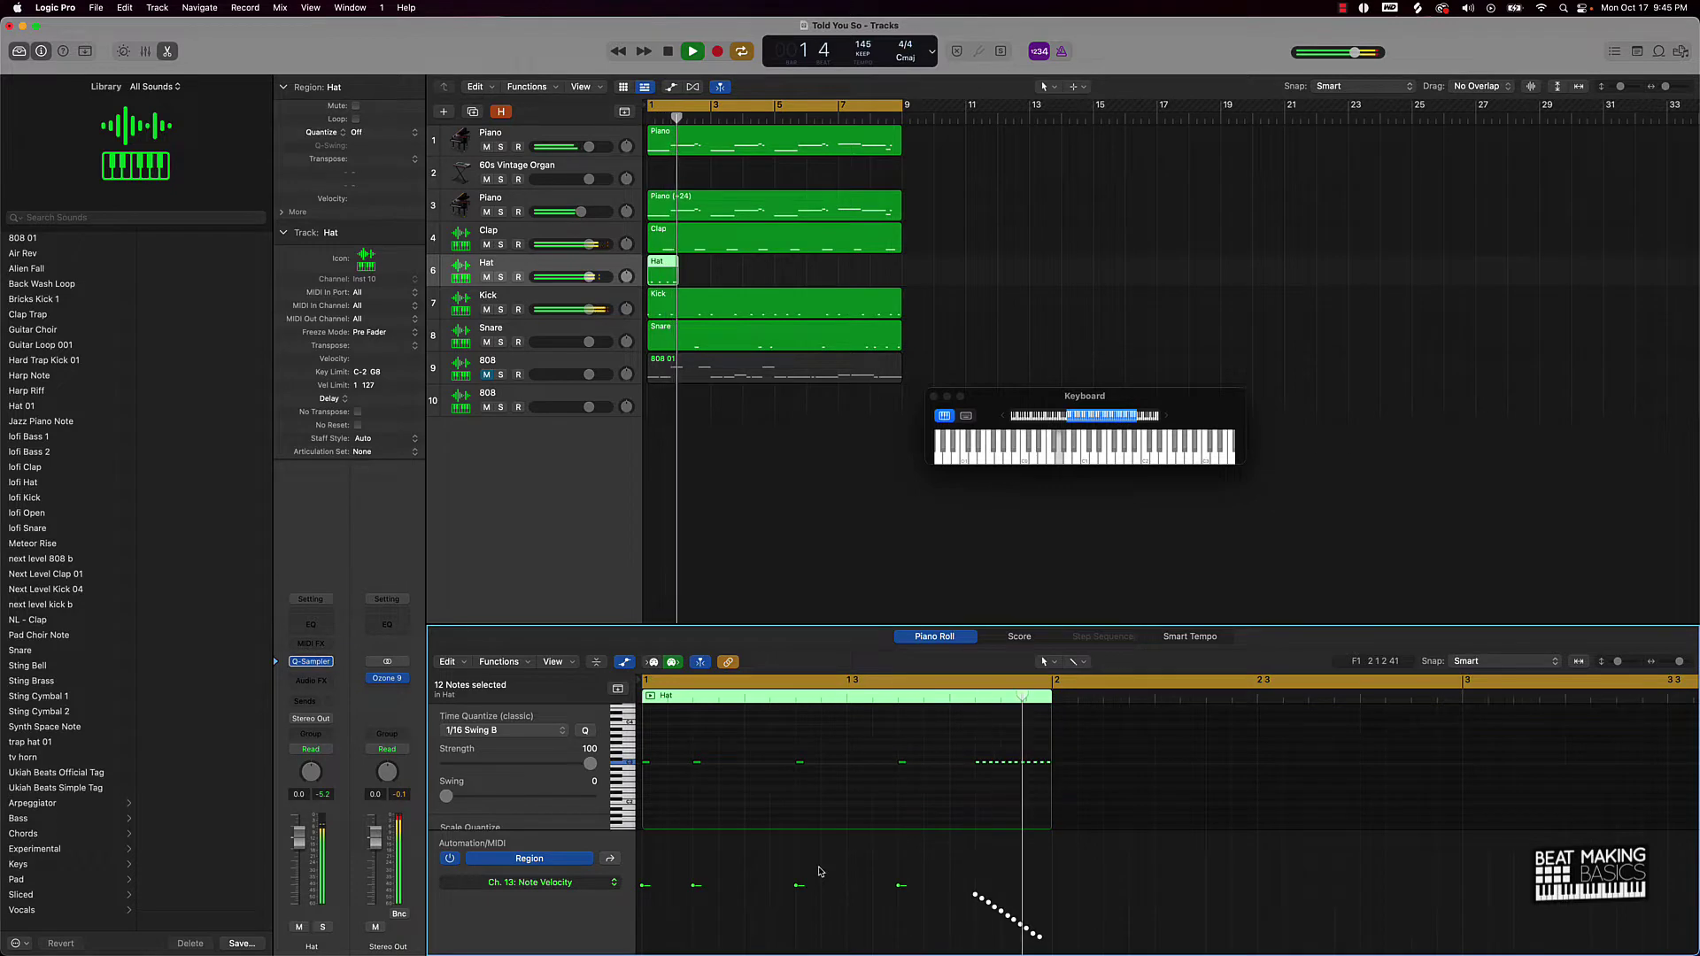
Redraw the velocities of the 12-note hat roll as a rising ramp and audition it
{"action": "key", "text": "space"}
{"action": "left_click_drag", "start_coordinate": [974, 950], "coordinate": [1049, 894]}
{"action": "key", "text": "space"}
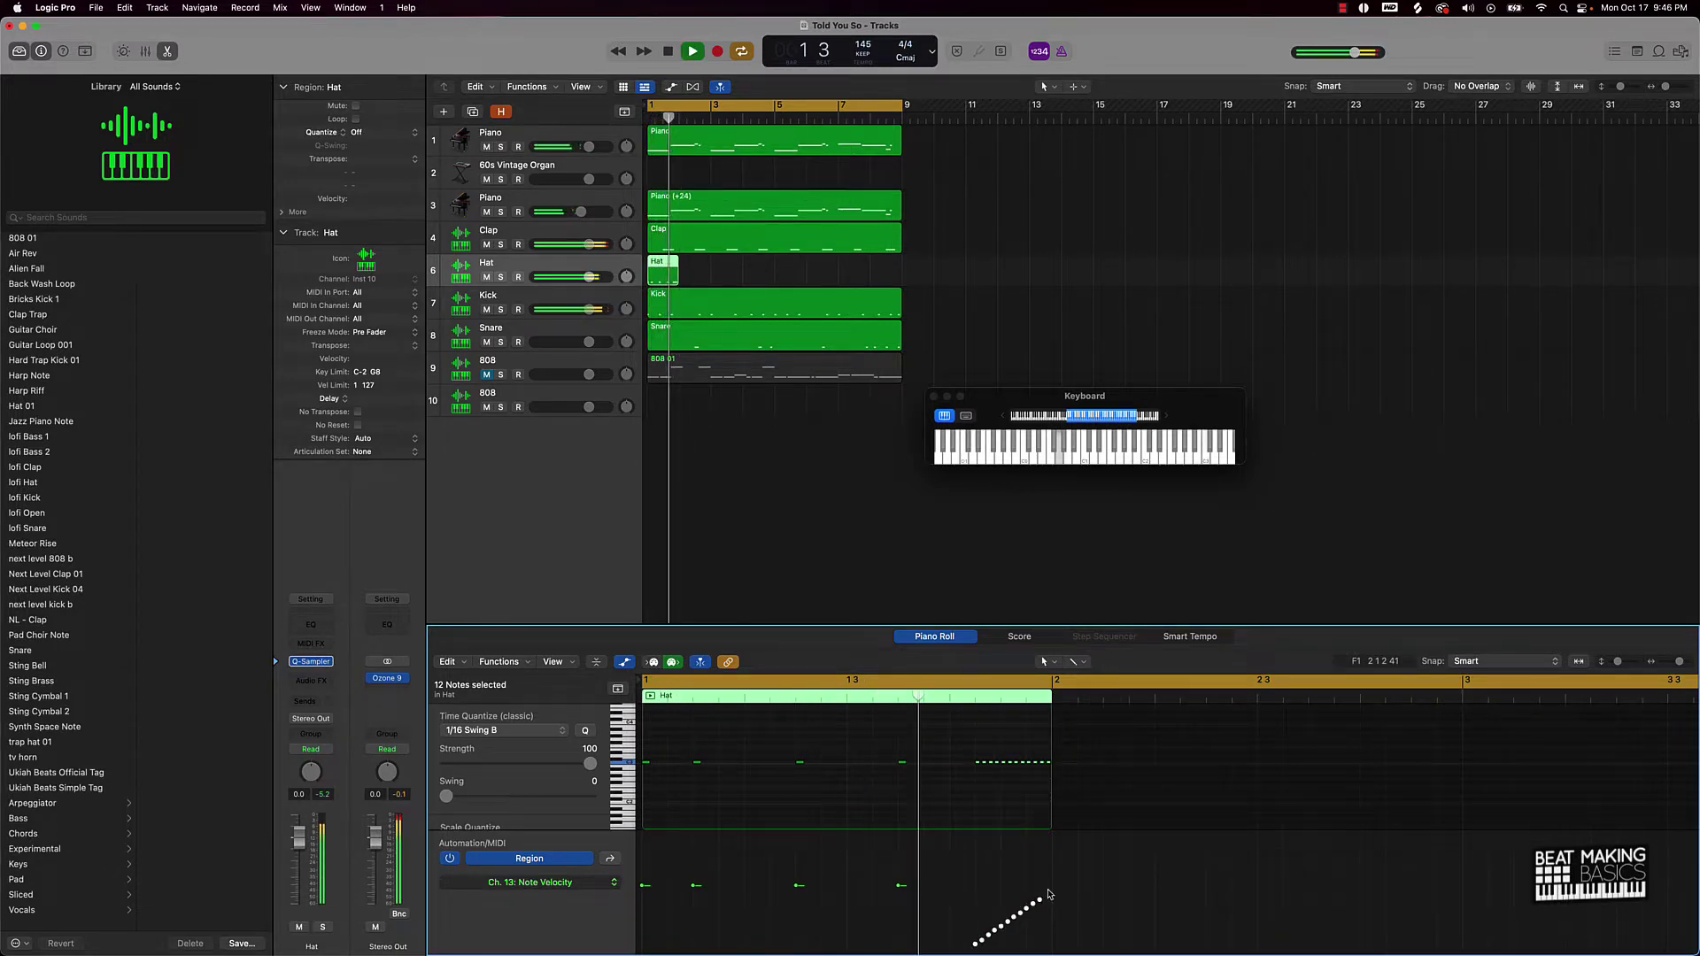
{"action": "key", "text": "space"}
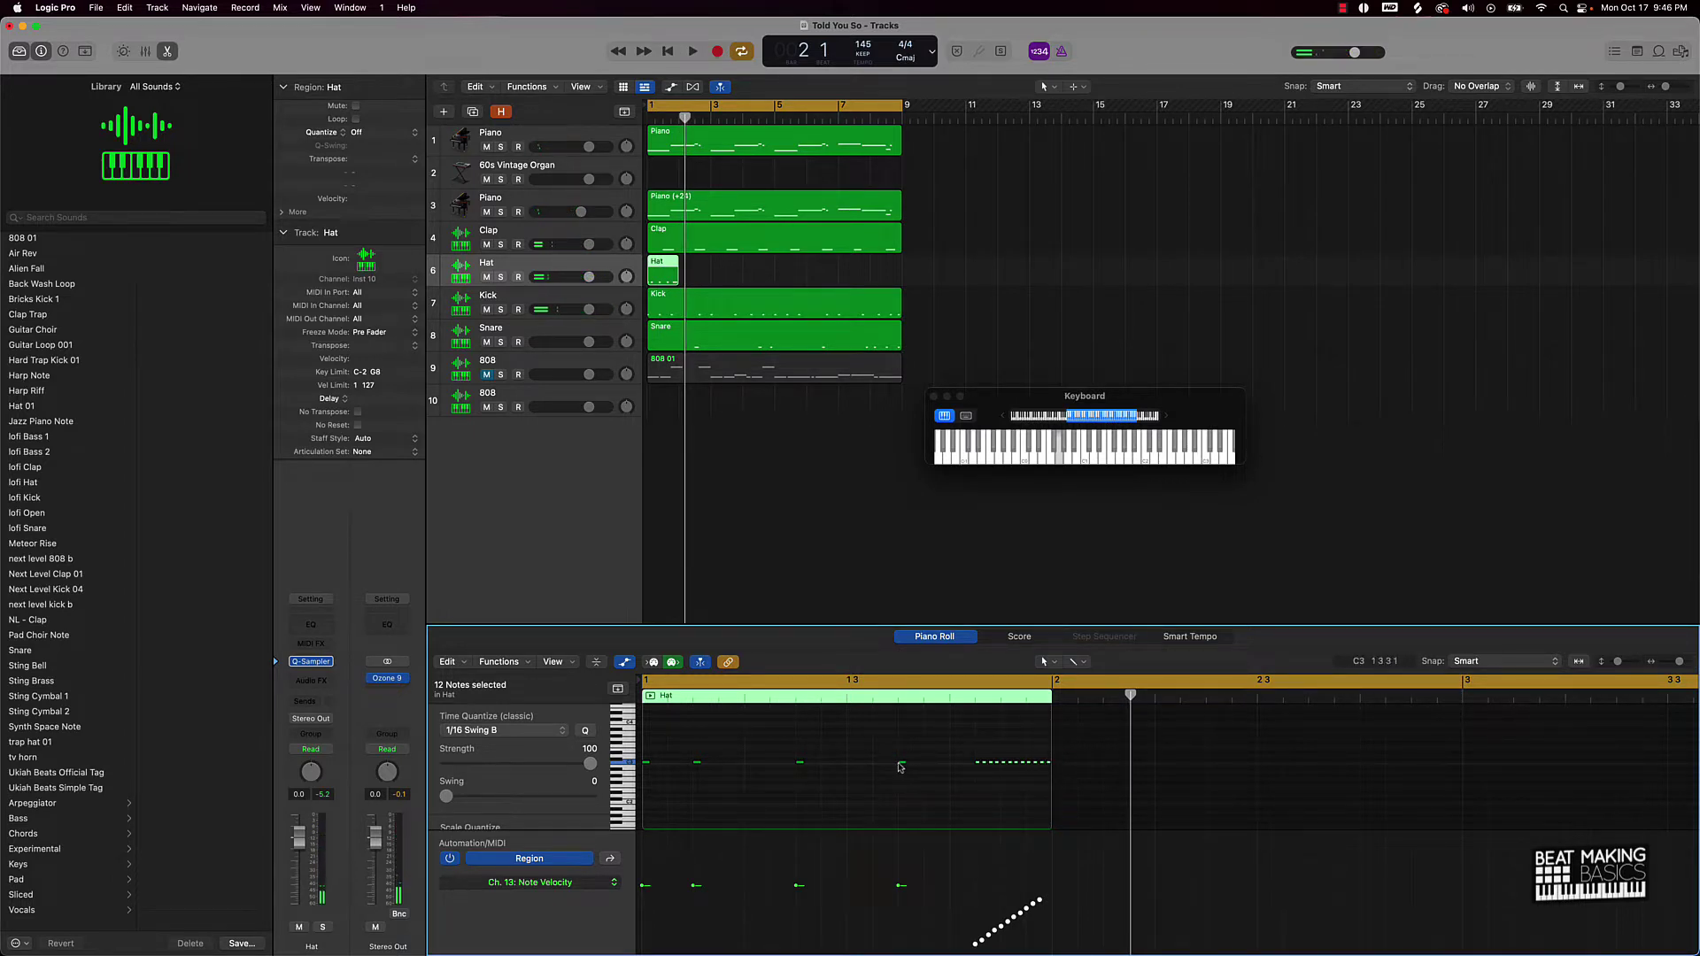
Add a C3 hat note on the downbeat of bar 2, modelled on the hat at 1 3 3, and play the pattern
{"action": "left_click", "coordinate": [900, 765]}
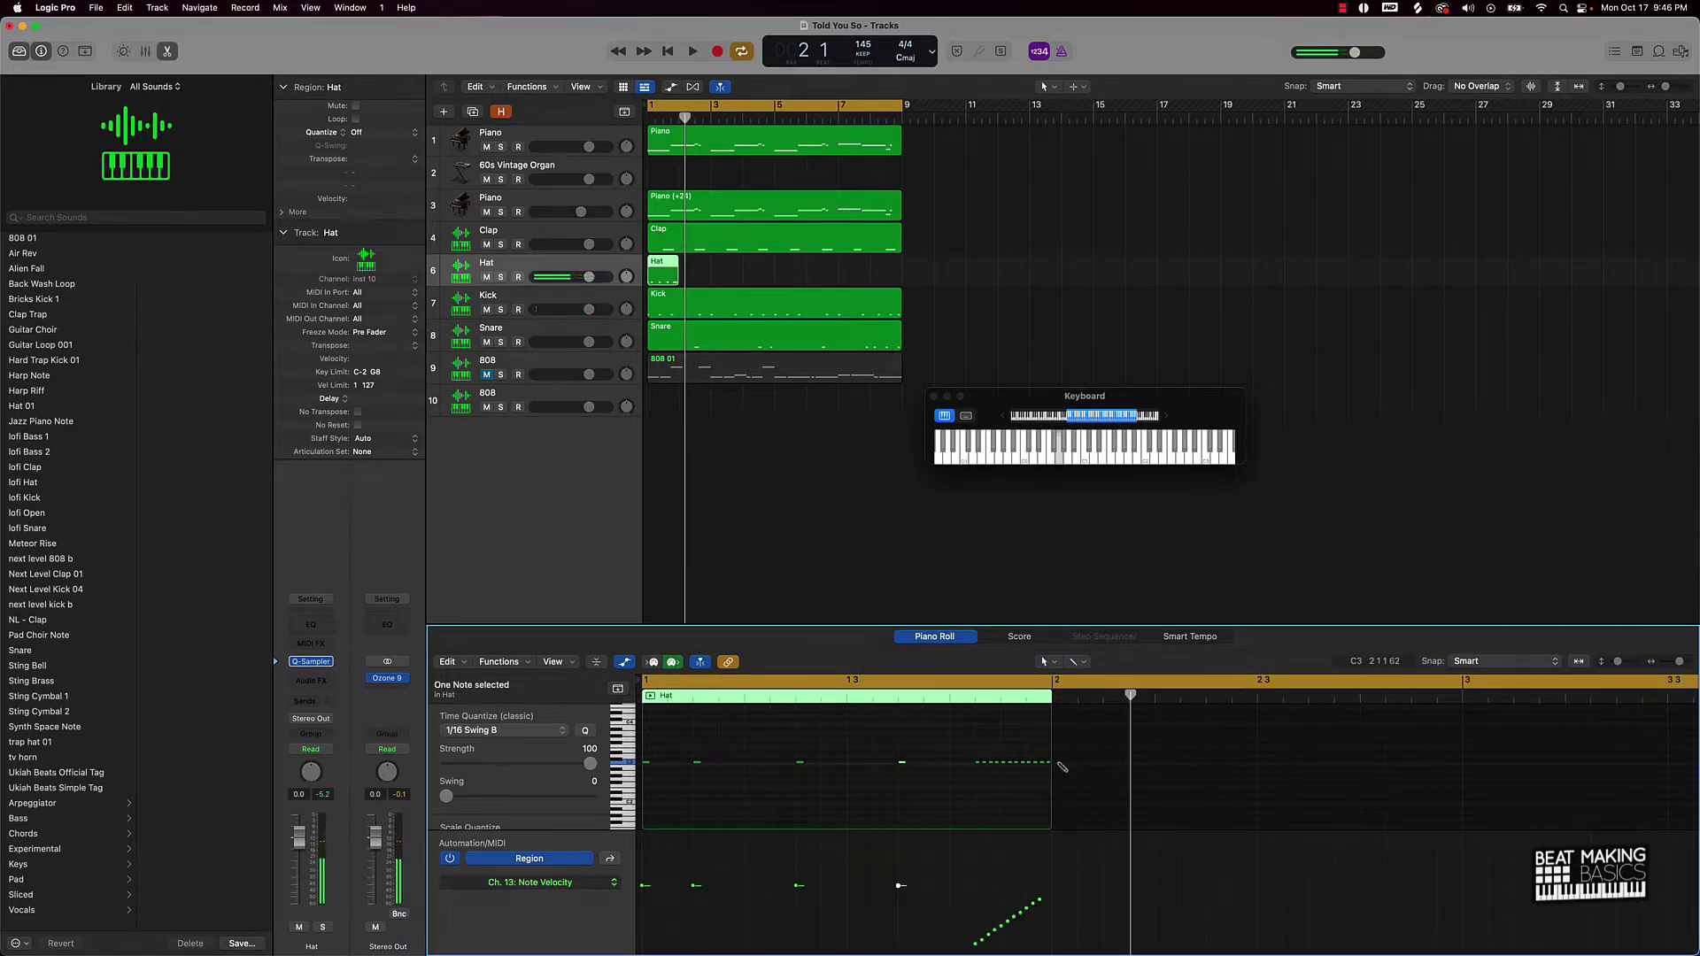
{"action": "left_click", "coordinate": [1058, 764]}
{"action": "key", "text": "space"}
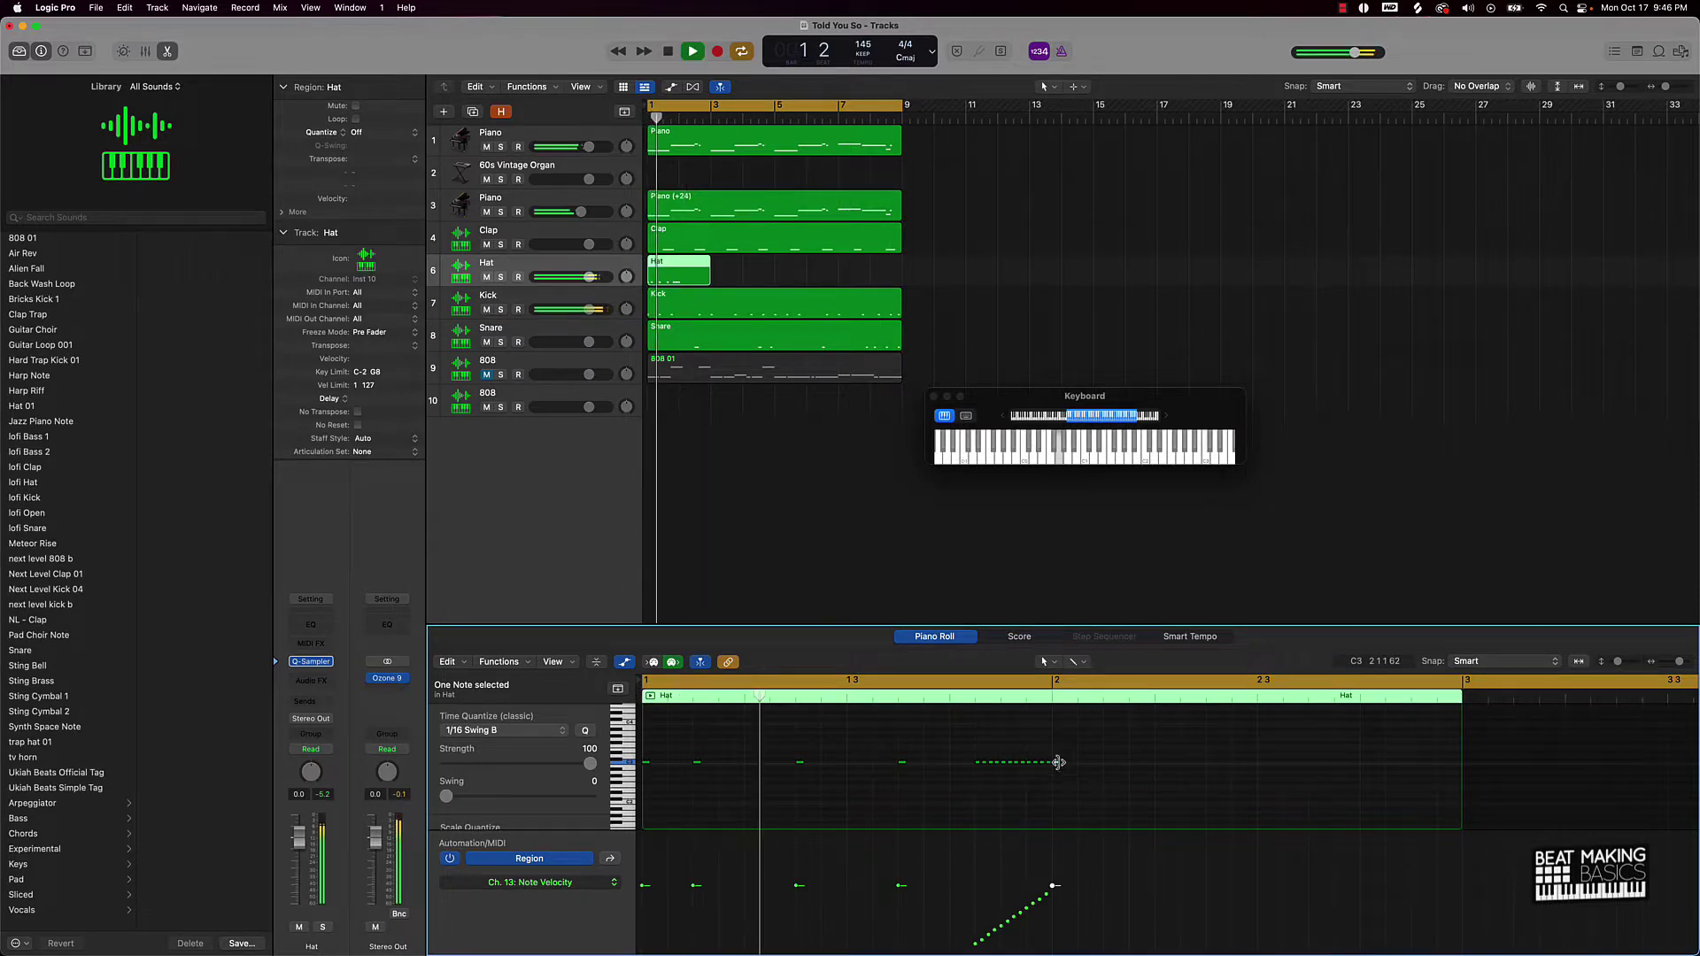
Add a C#3 hat note at 2 1 3 and a C3 hat note at 2 2 3, and play the pattern
{"action": "key", "text": "space"}
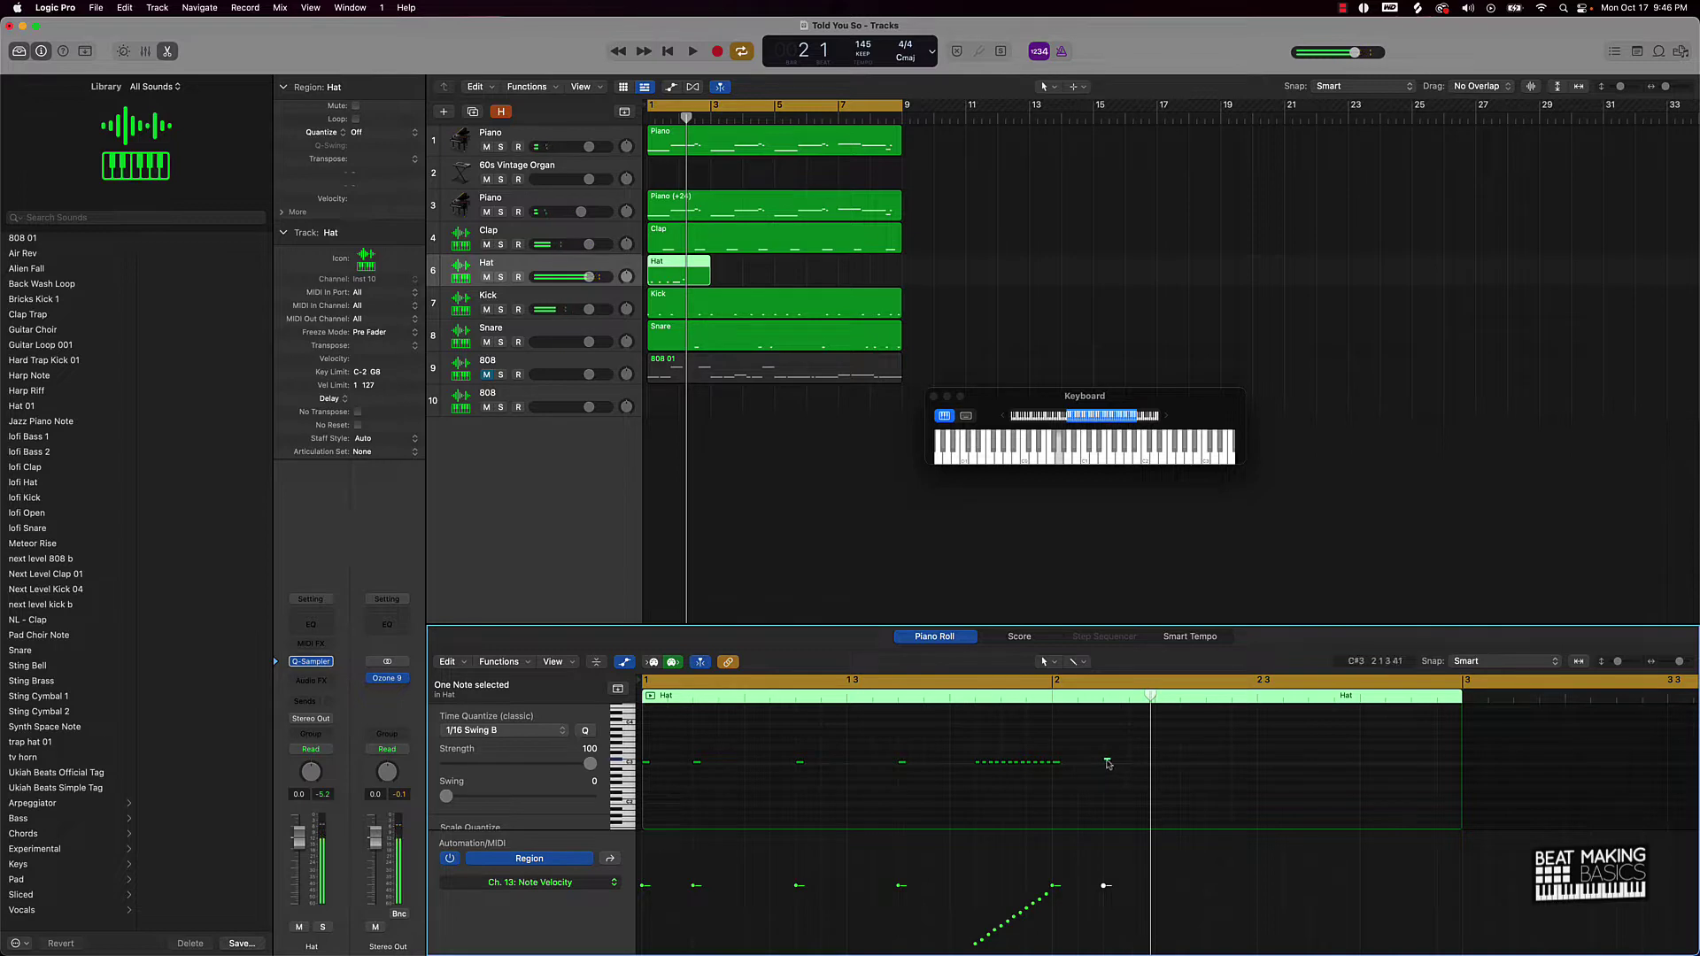
{"action": "left_click", "coordinate": [1211, 763]}
{"action": "key", "text": "space"}
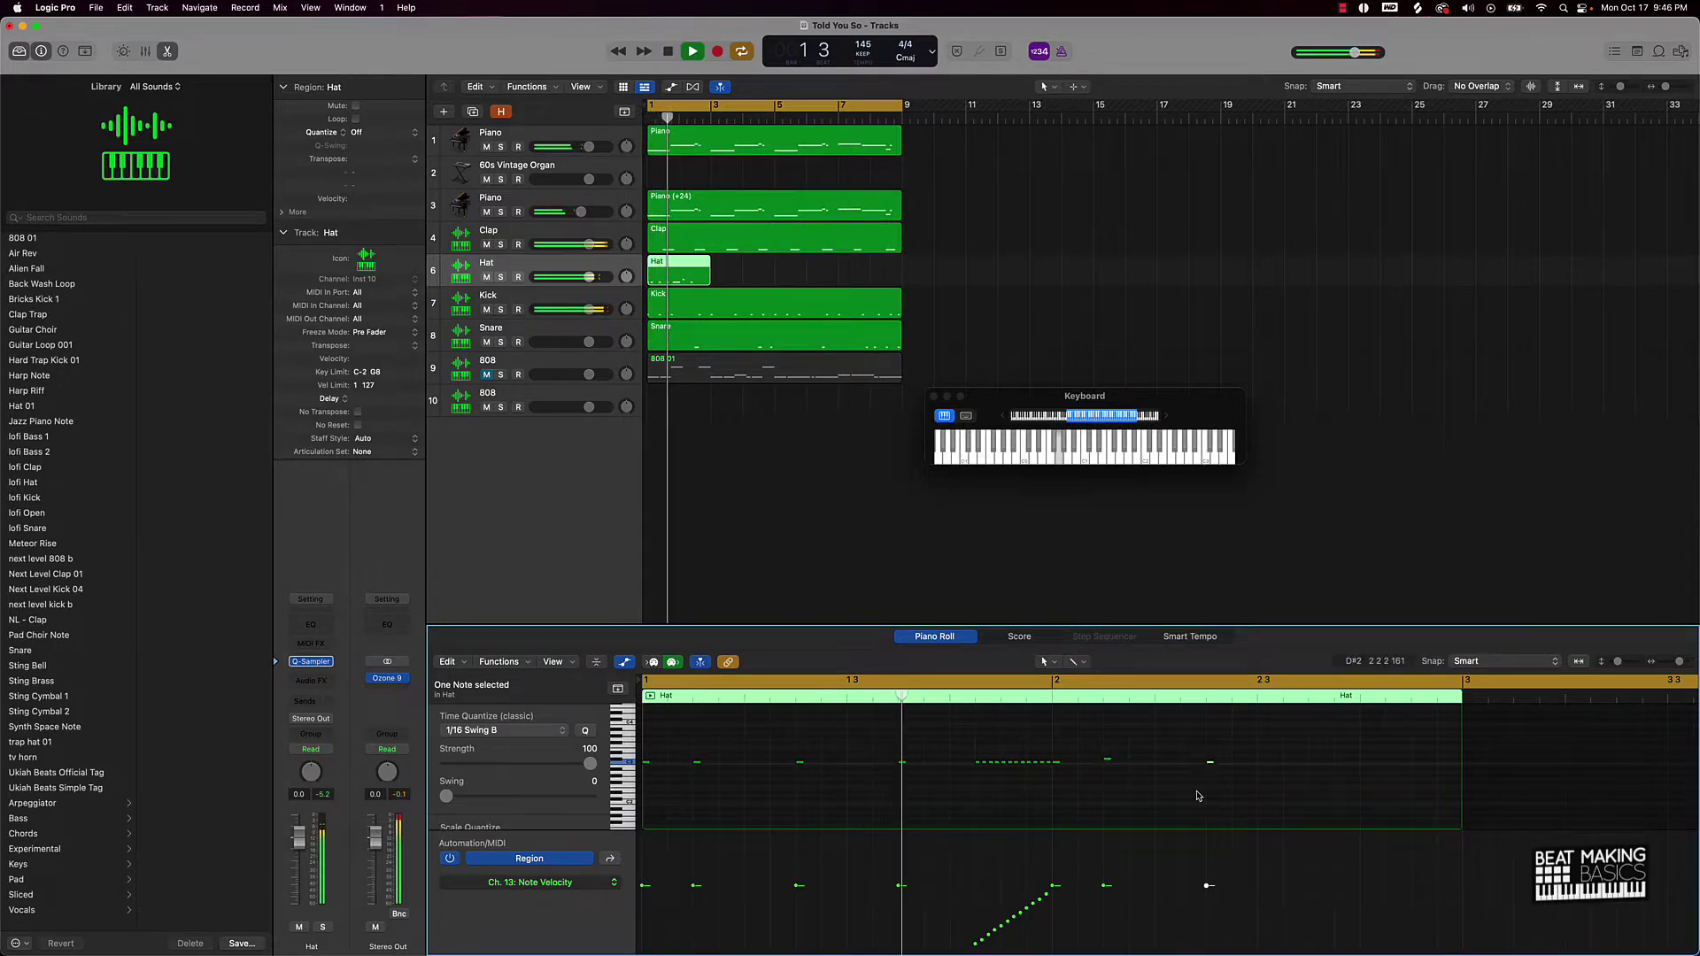
{"action": "key", "text": "space"}
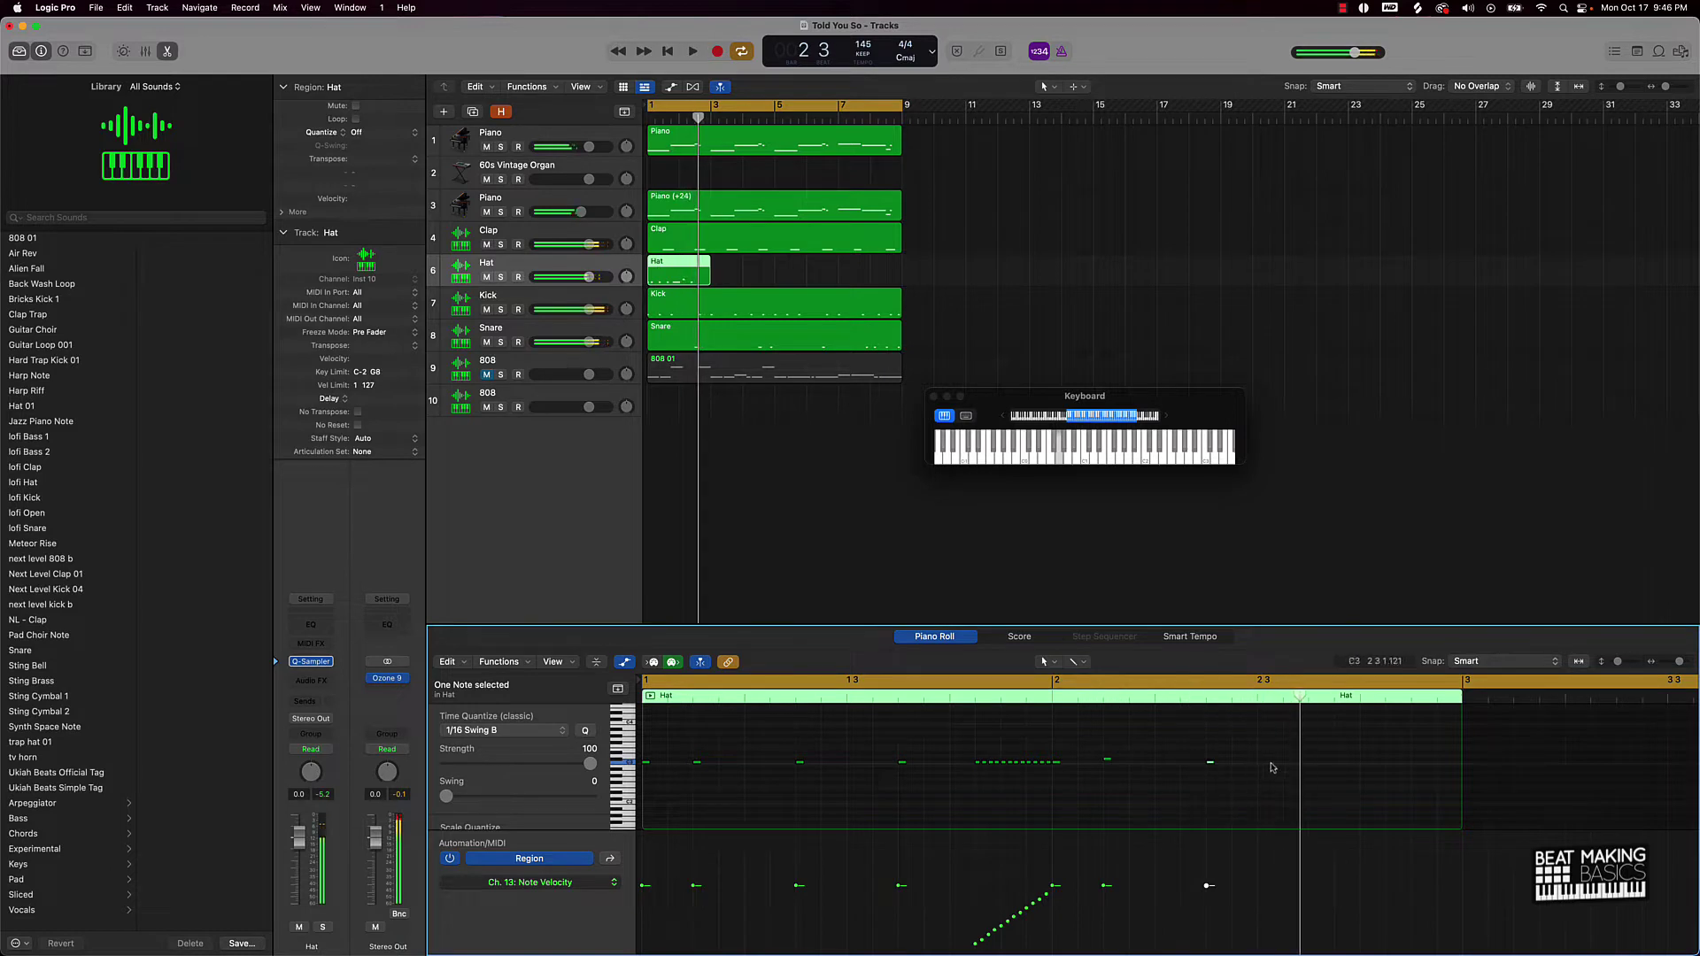
Add a C3 hat note at 2 3 4 and a C#3 hat note at 2 4 1, and audition them
{"action": "key", "text": "space"}
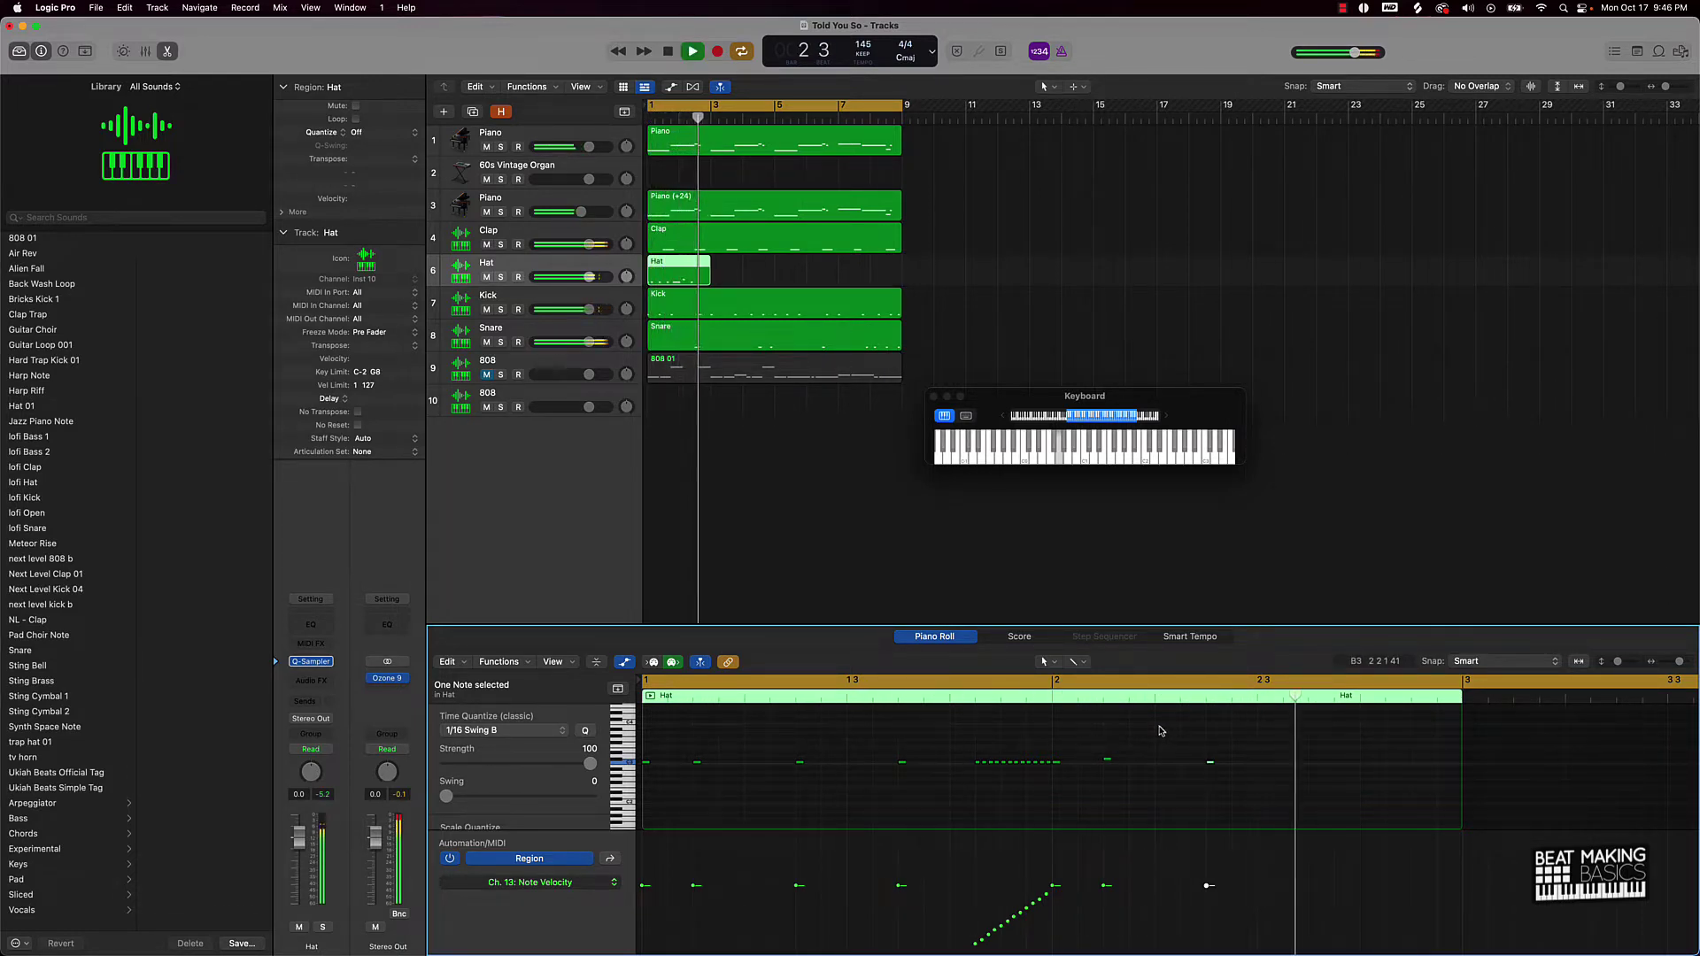
{"action": "key", "text": "space"}
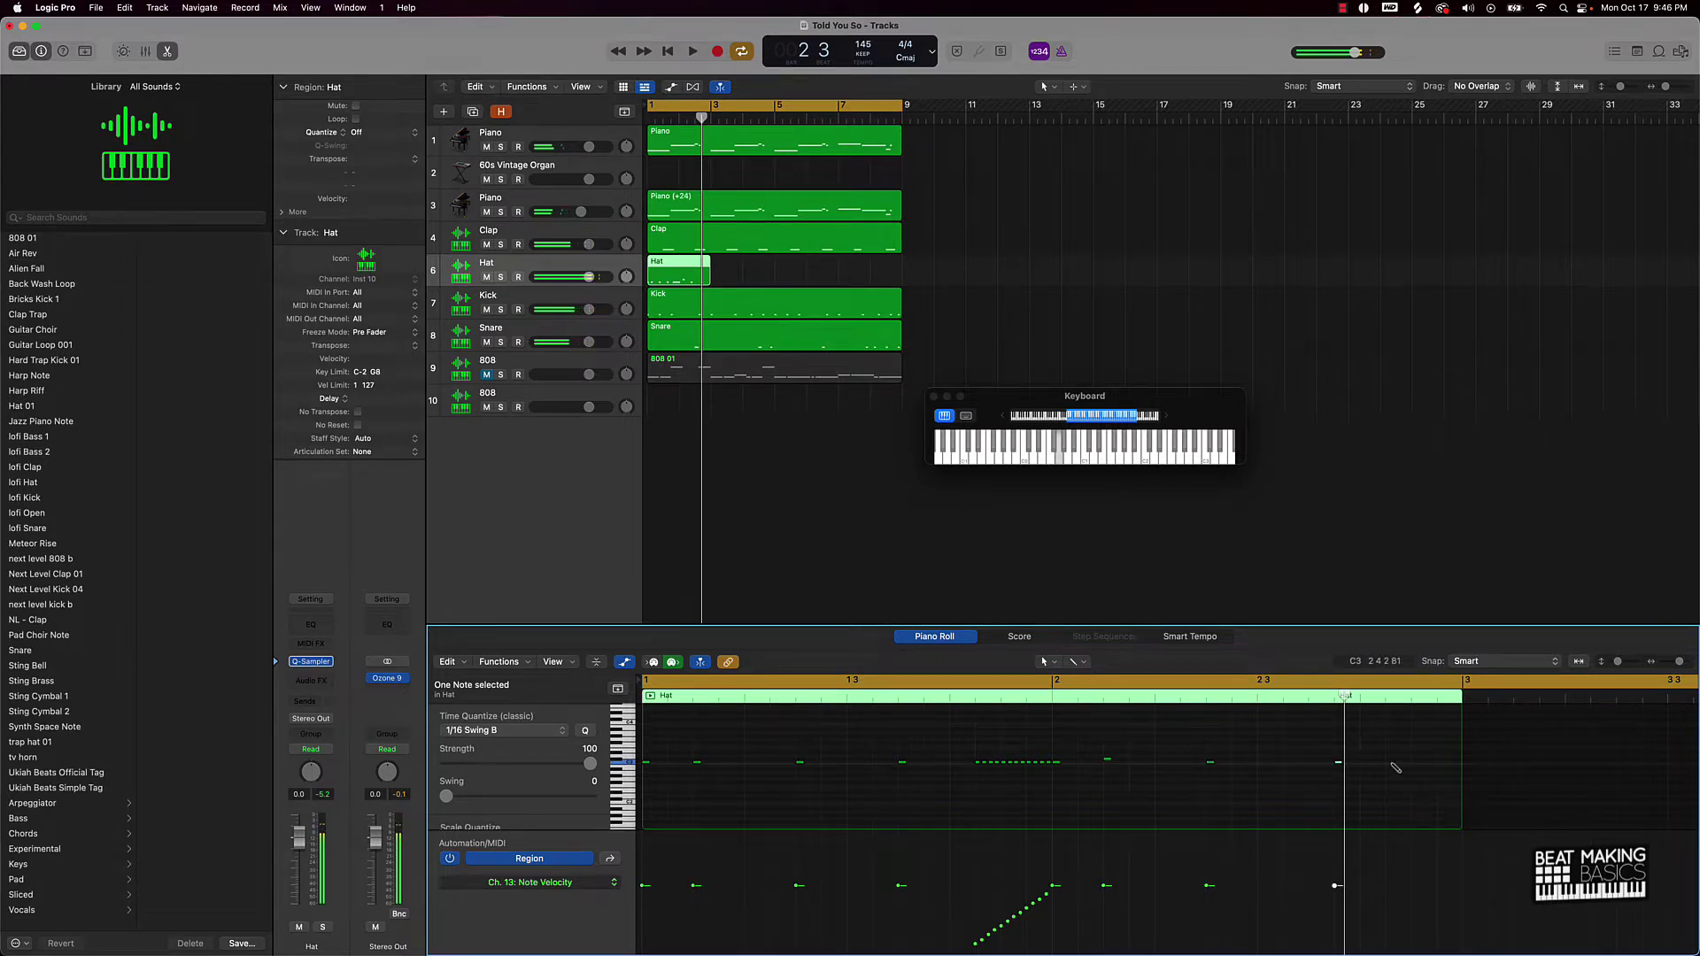
{"action": "key", "text": "space"}
{"action": "left_click", "coordinate": [1364, 760]}
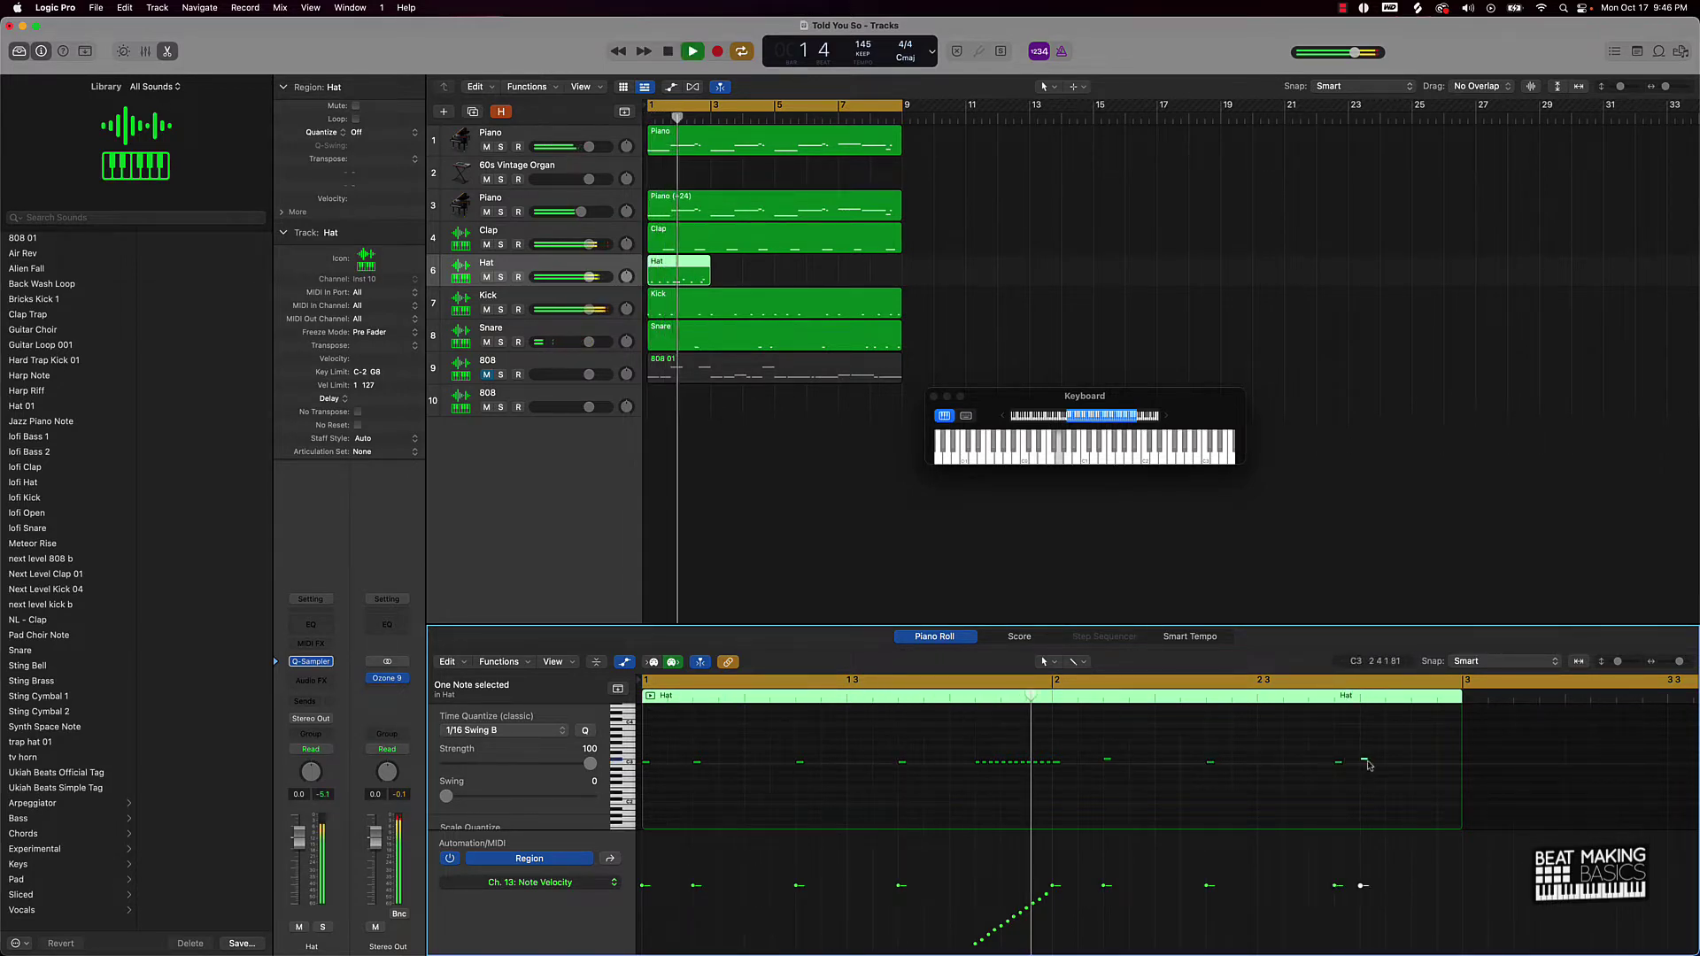
{"action": "key", "text": "space"}
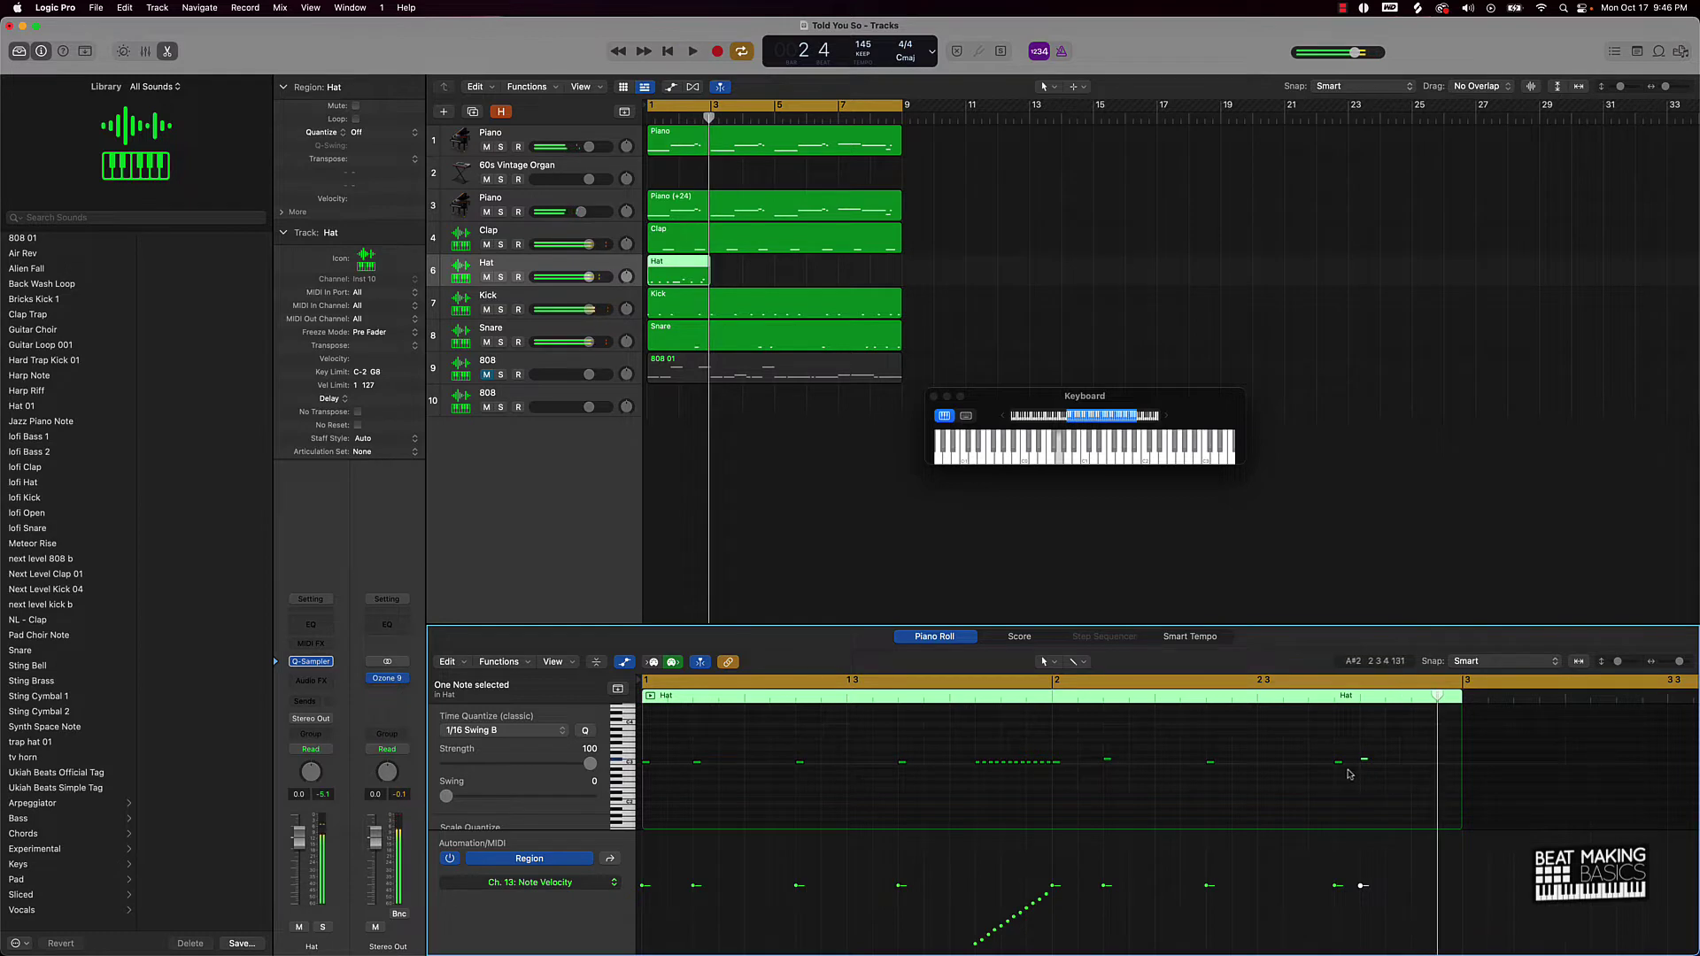
Move the C3 hat at 2 3 4 back to 2 3 3 and add another C3 hat at 2 4 3
{"action": "left_click_drag", "start_coordinate": [1341, 767], "coordinate": [1314, 767]}
{"action": "key", "text": "space"}
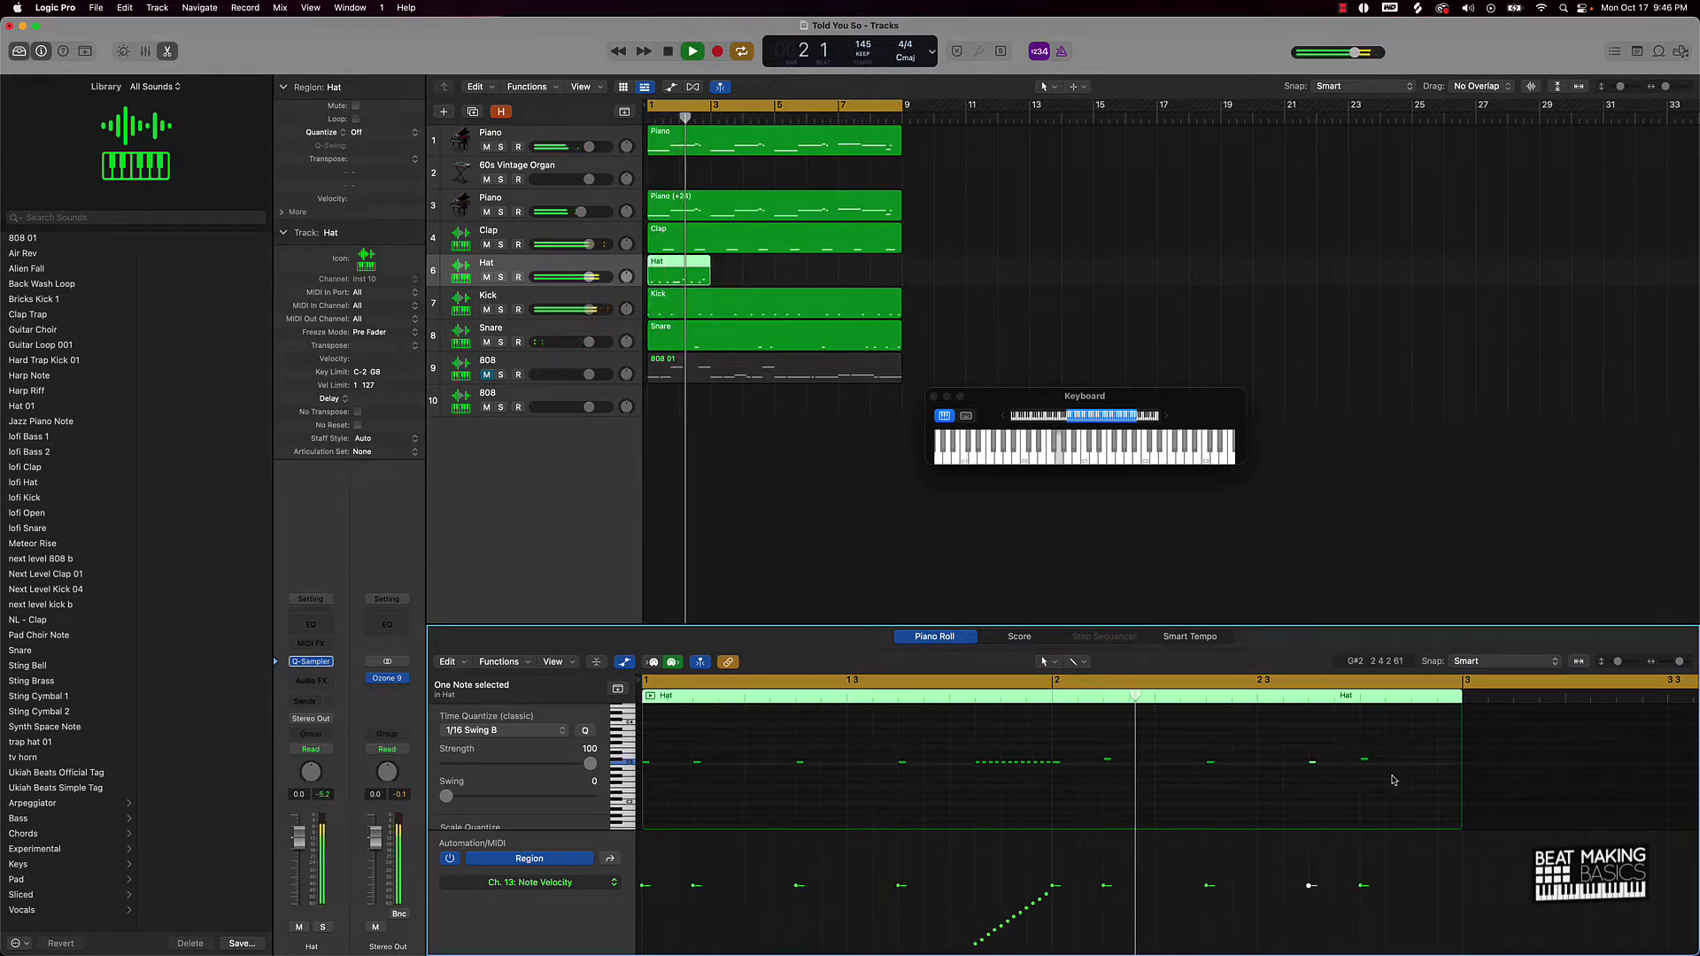
{"action": "key", "text": "space"}
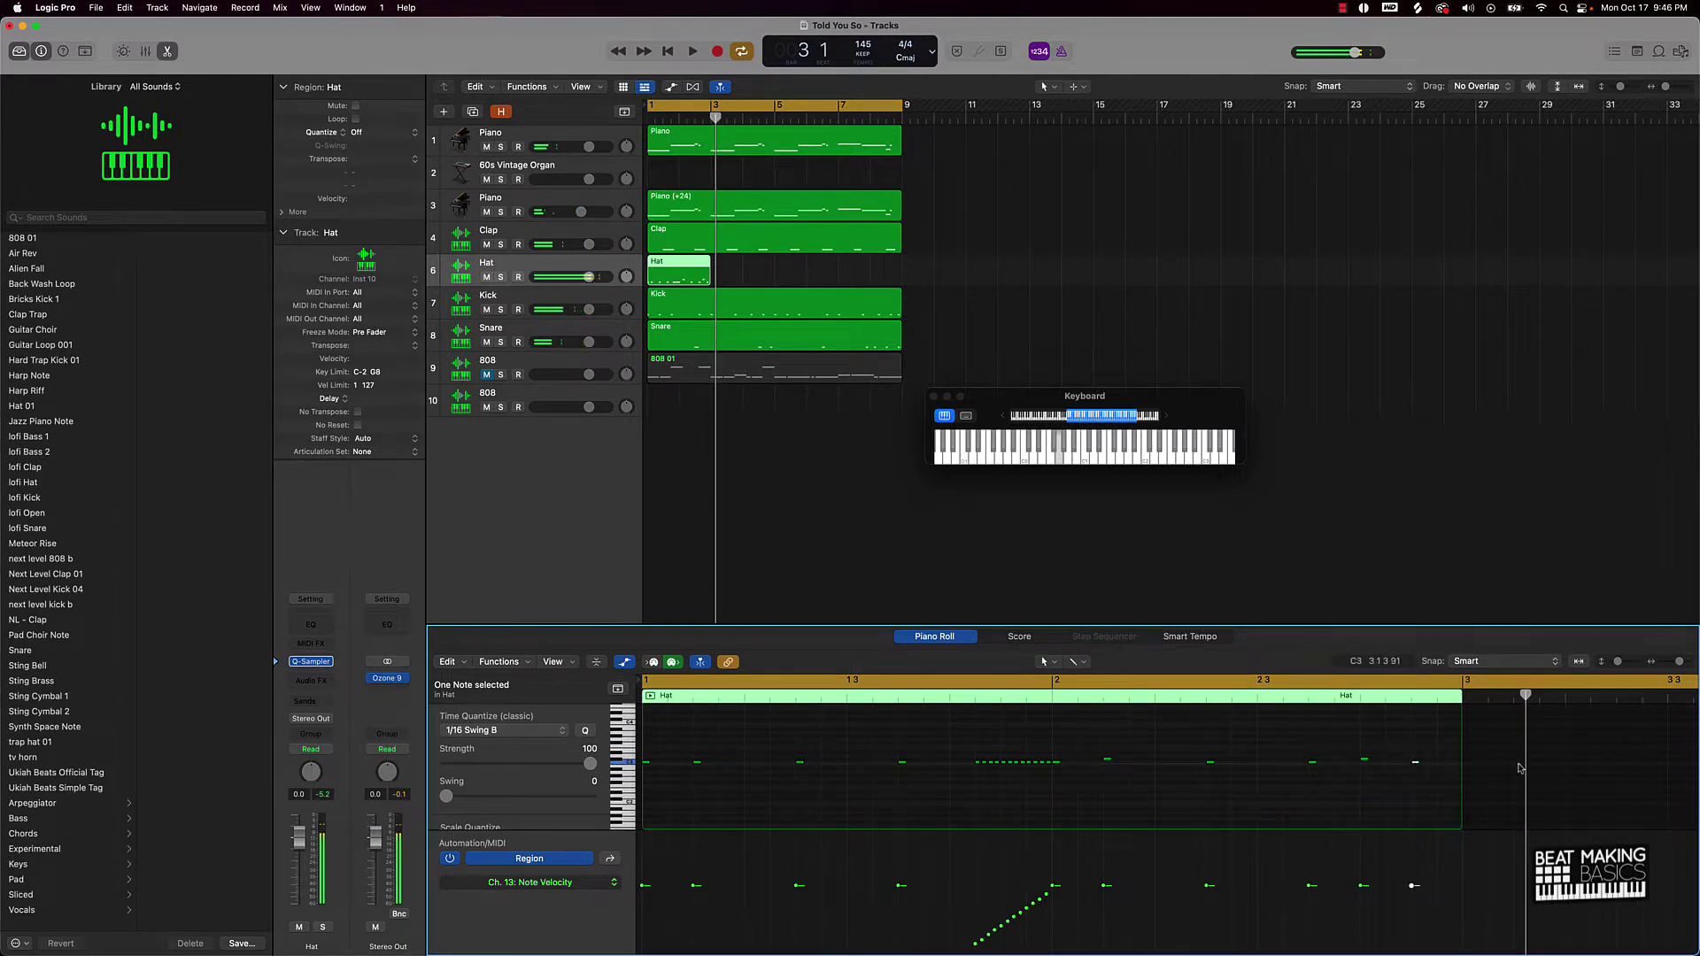
Fill bar 3 with C3 hats at 3 1 1, 3 1 2, 3 1 3, 3 2 3, 3 3 3 and 3 4 3, and play from the start
{"action": "left_click", "coordinate": [1467, 763]}
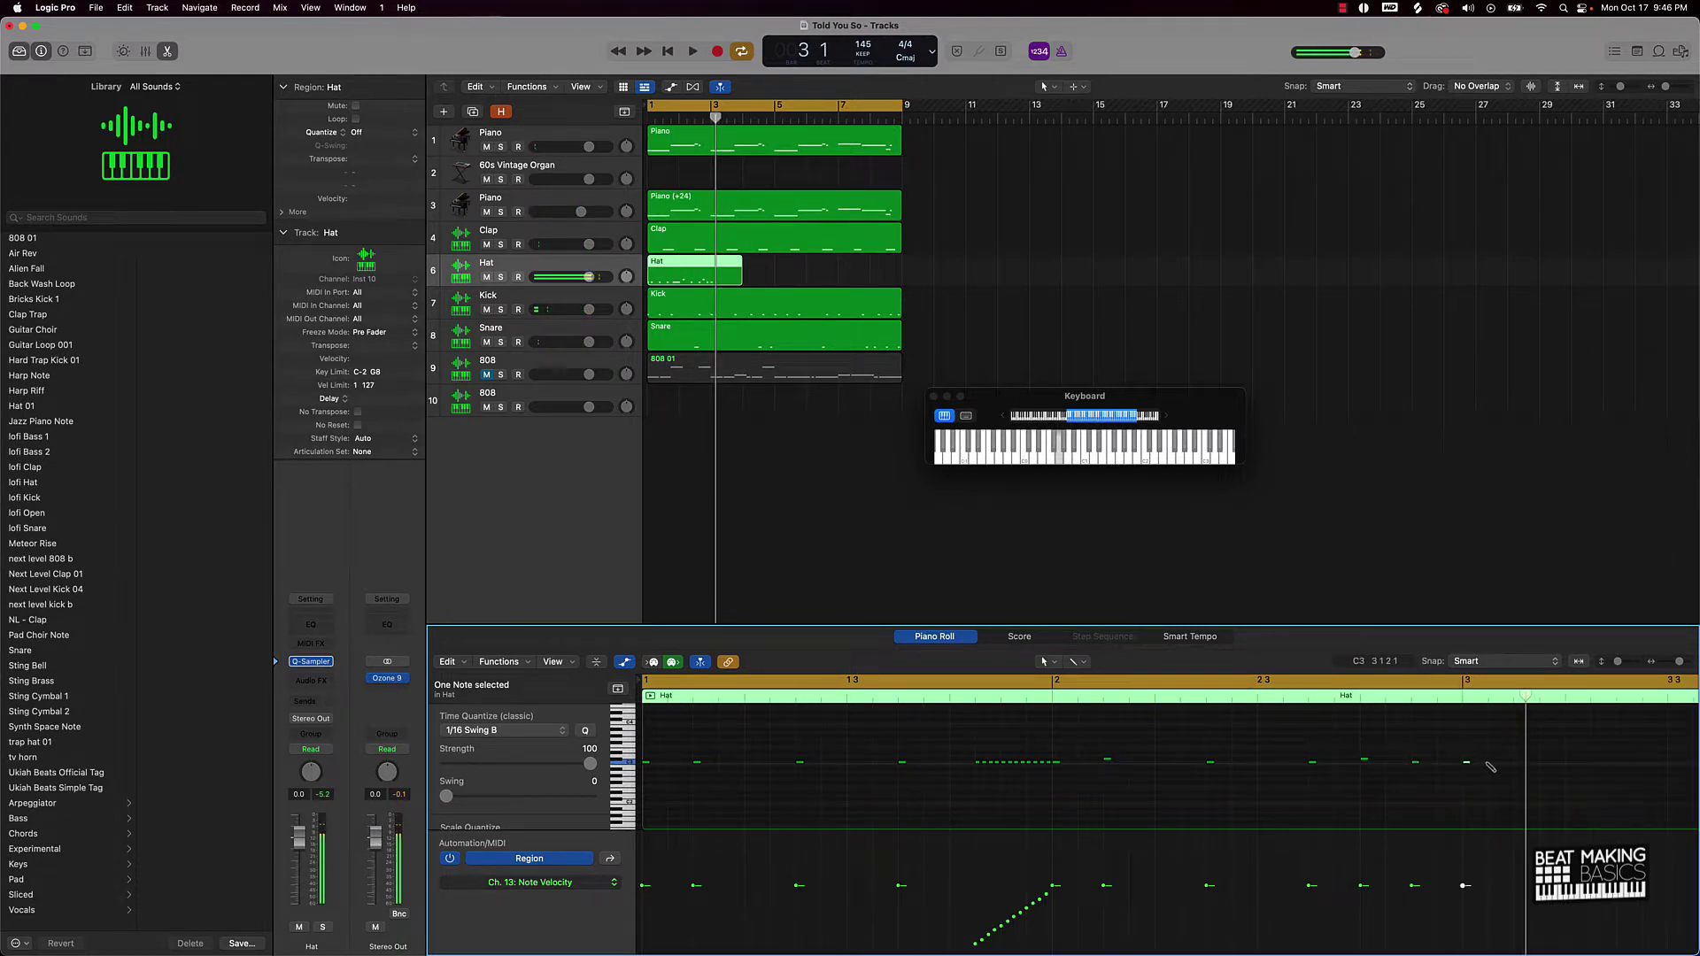
{"action": "scroll", "coordinate": [1557, 773], "scroll_direction": "right", "scroll_amount": 5}
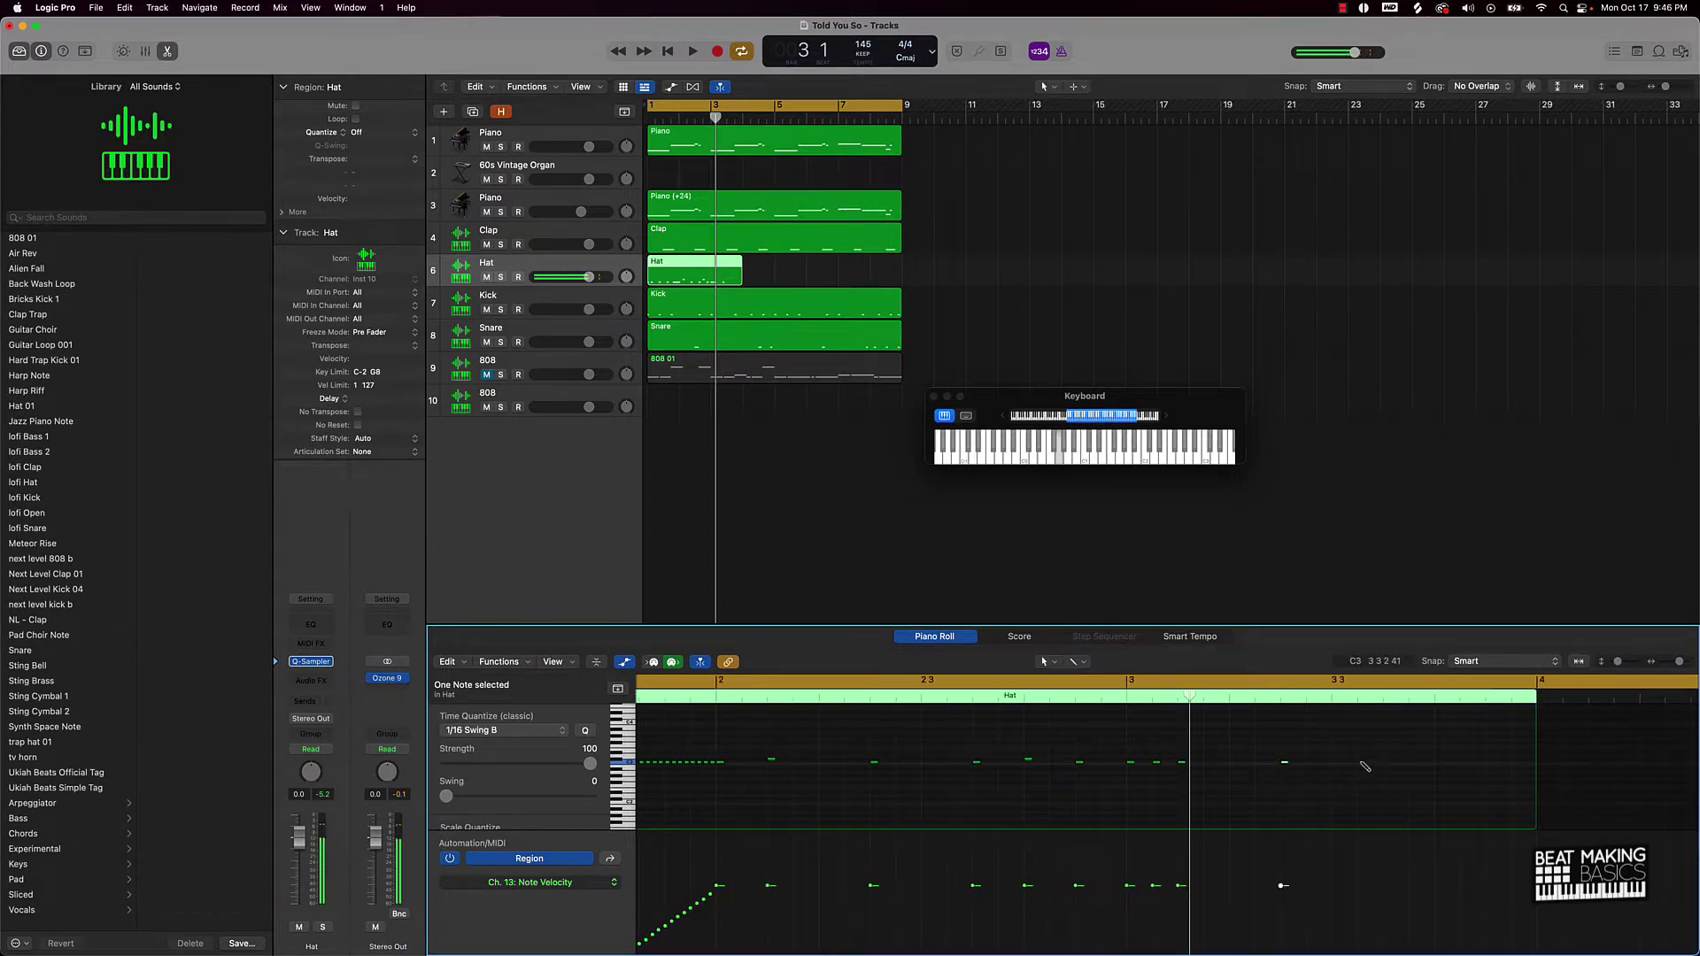
{"action": "left_click", "coordinate": [1387, 763]}
{"action": "key", "text": "Return"}
{"action": "key", "text": "space"}
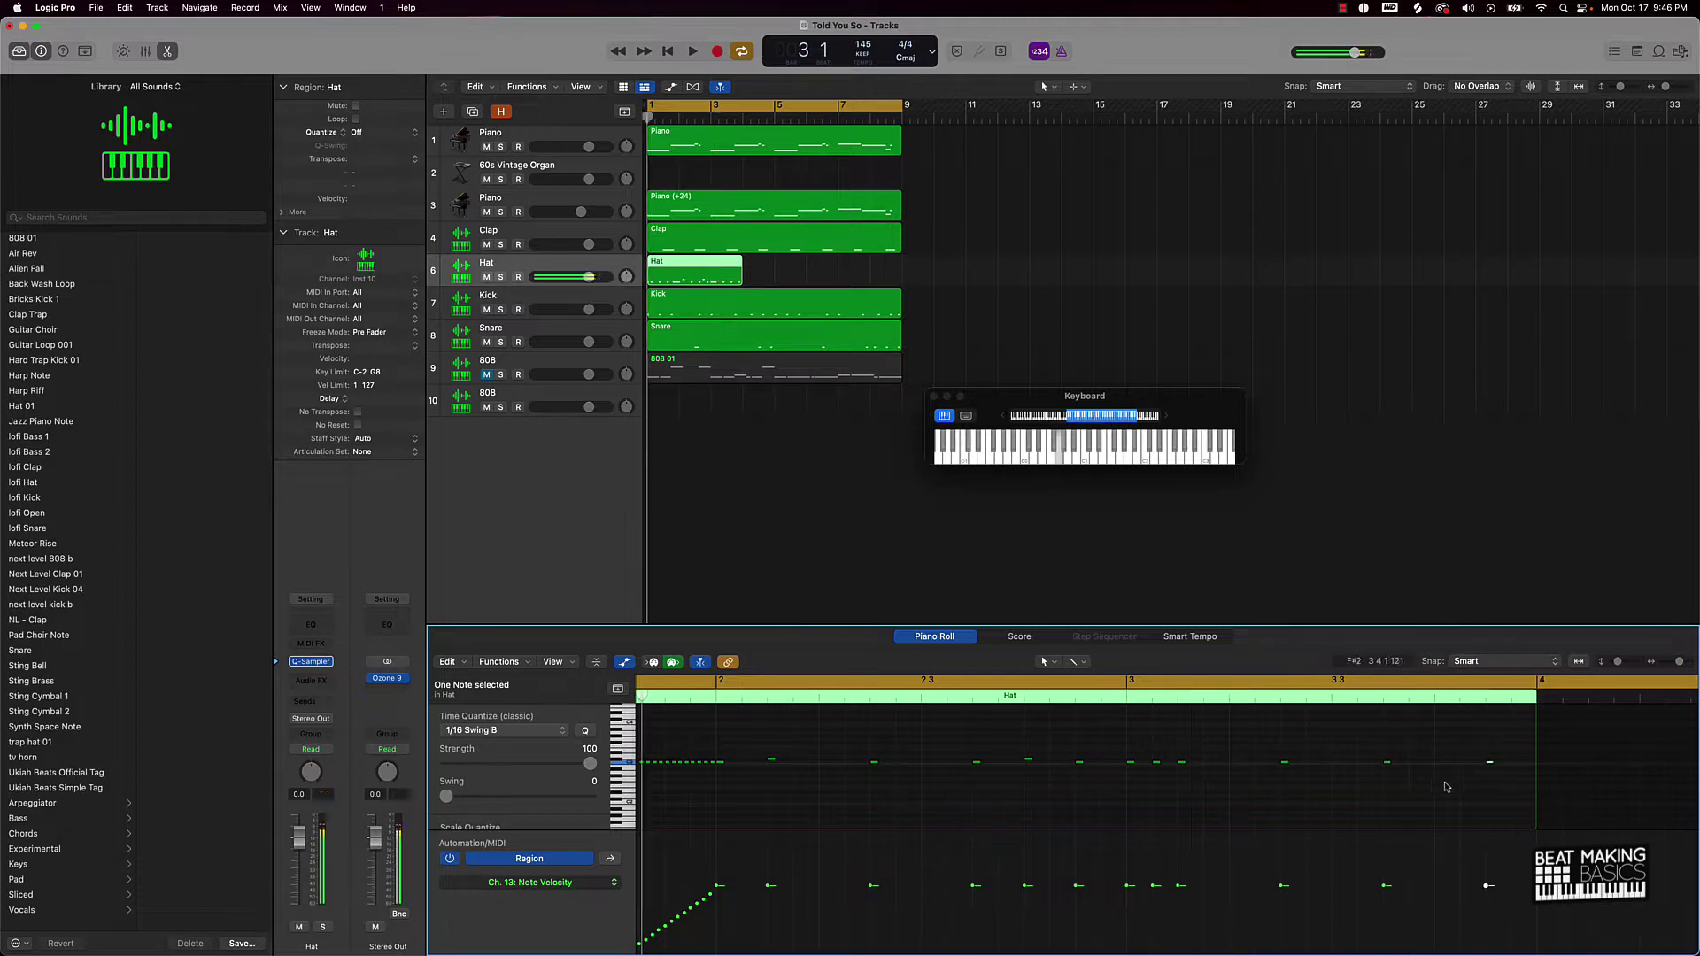
{"action": "left_click", "coordinate": [1341, 810], "text": "ctrl+alt"}
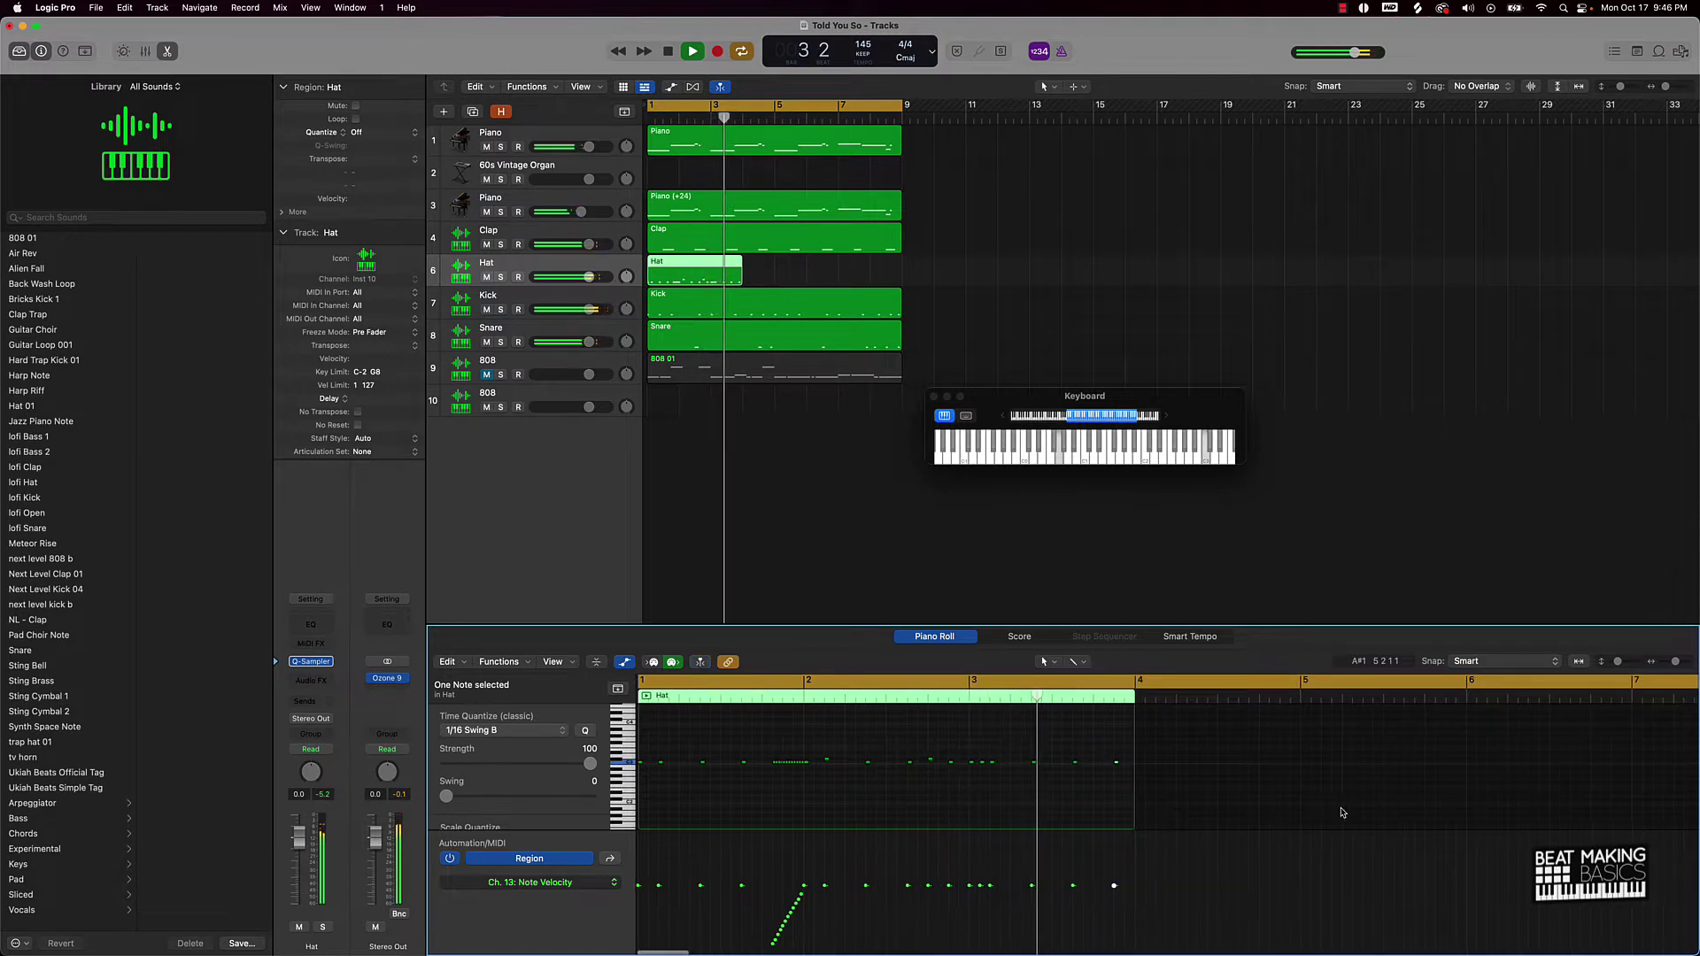
{"action": "key", "text": "space"}
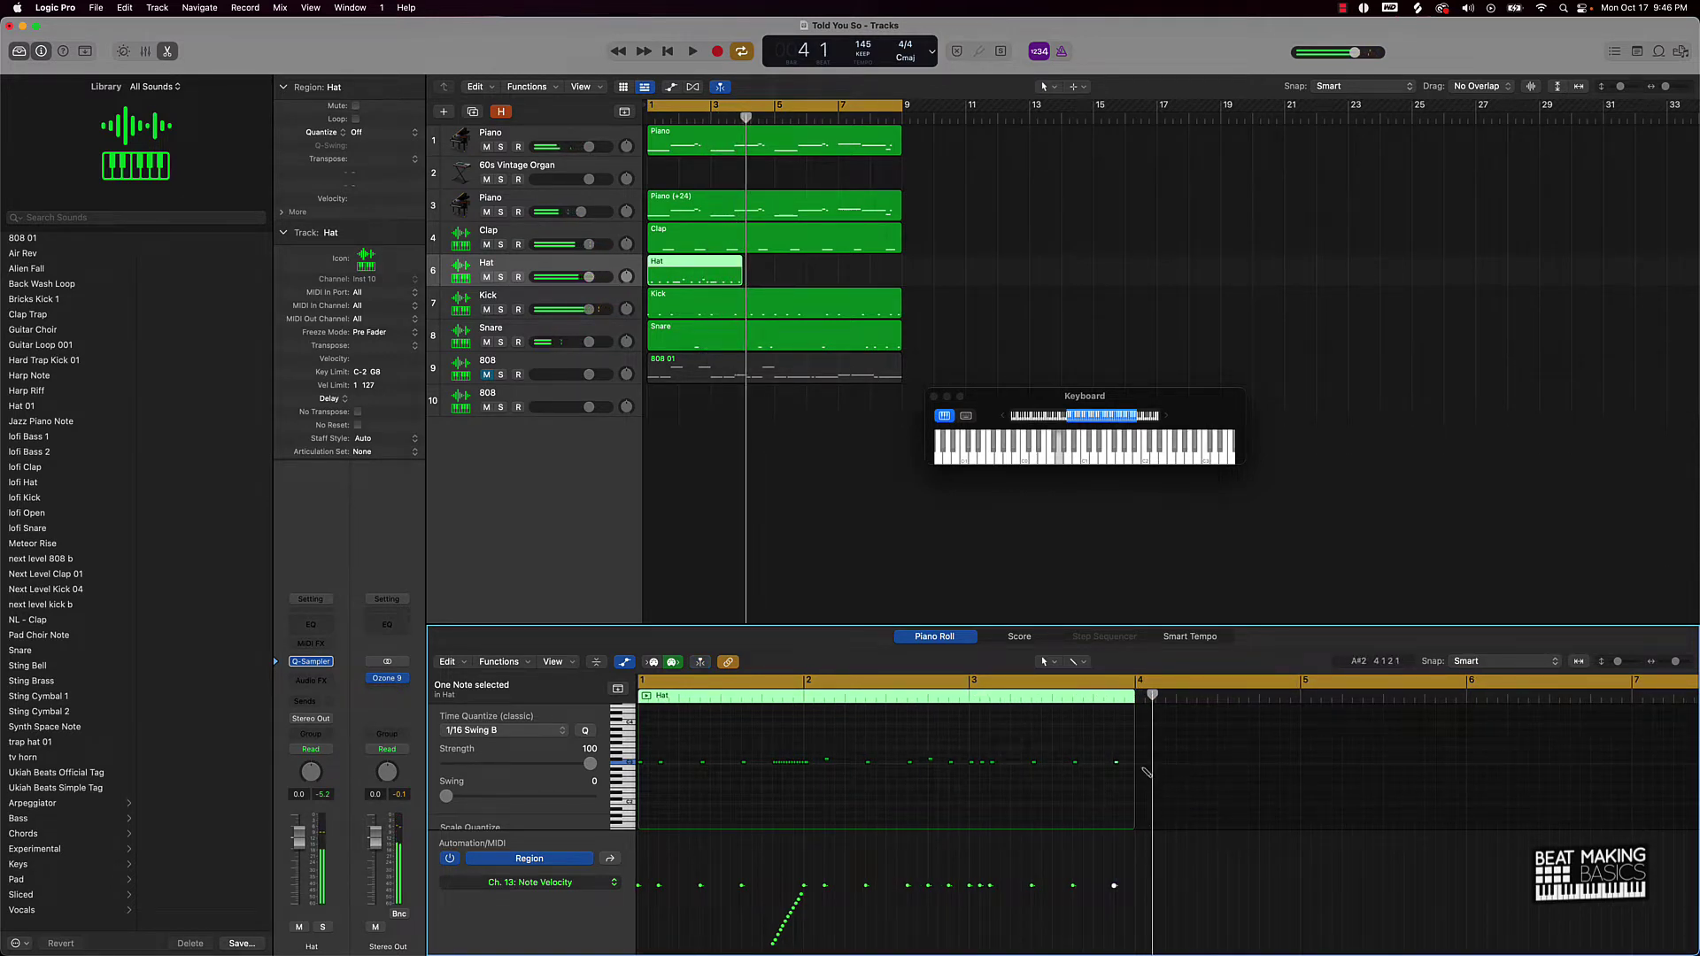
Add three C3 hats at 4 1 1, 4 1 2 and 4 1 3, and play the pattern from the start
{"action": "left_click", "coordinate": [1141, 763]}
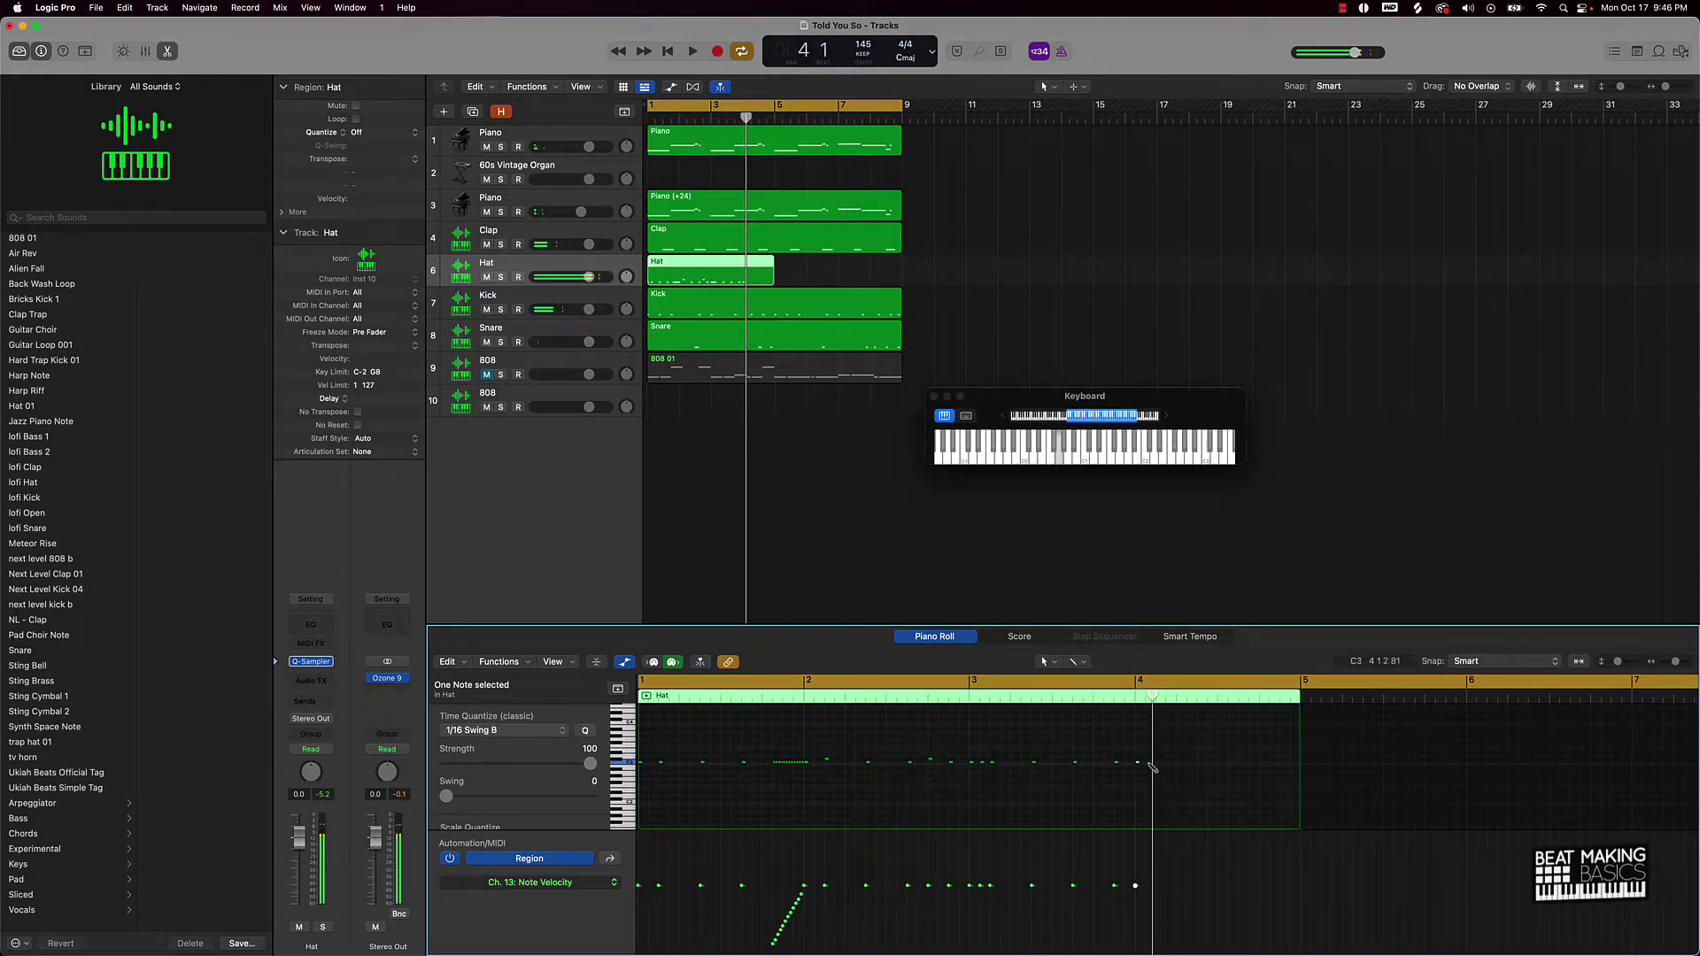
{"action": "left_click", "coordinate": [1013, 783]}
{"action": "key", "text": "Return"}
{"action": "key", "text": "space"}
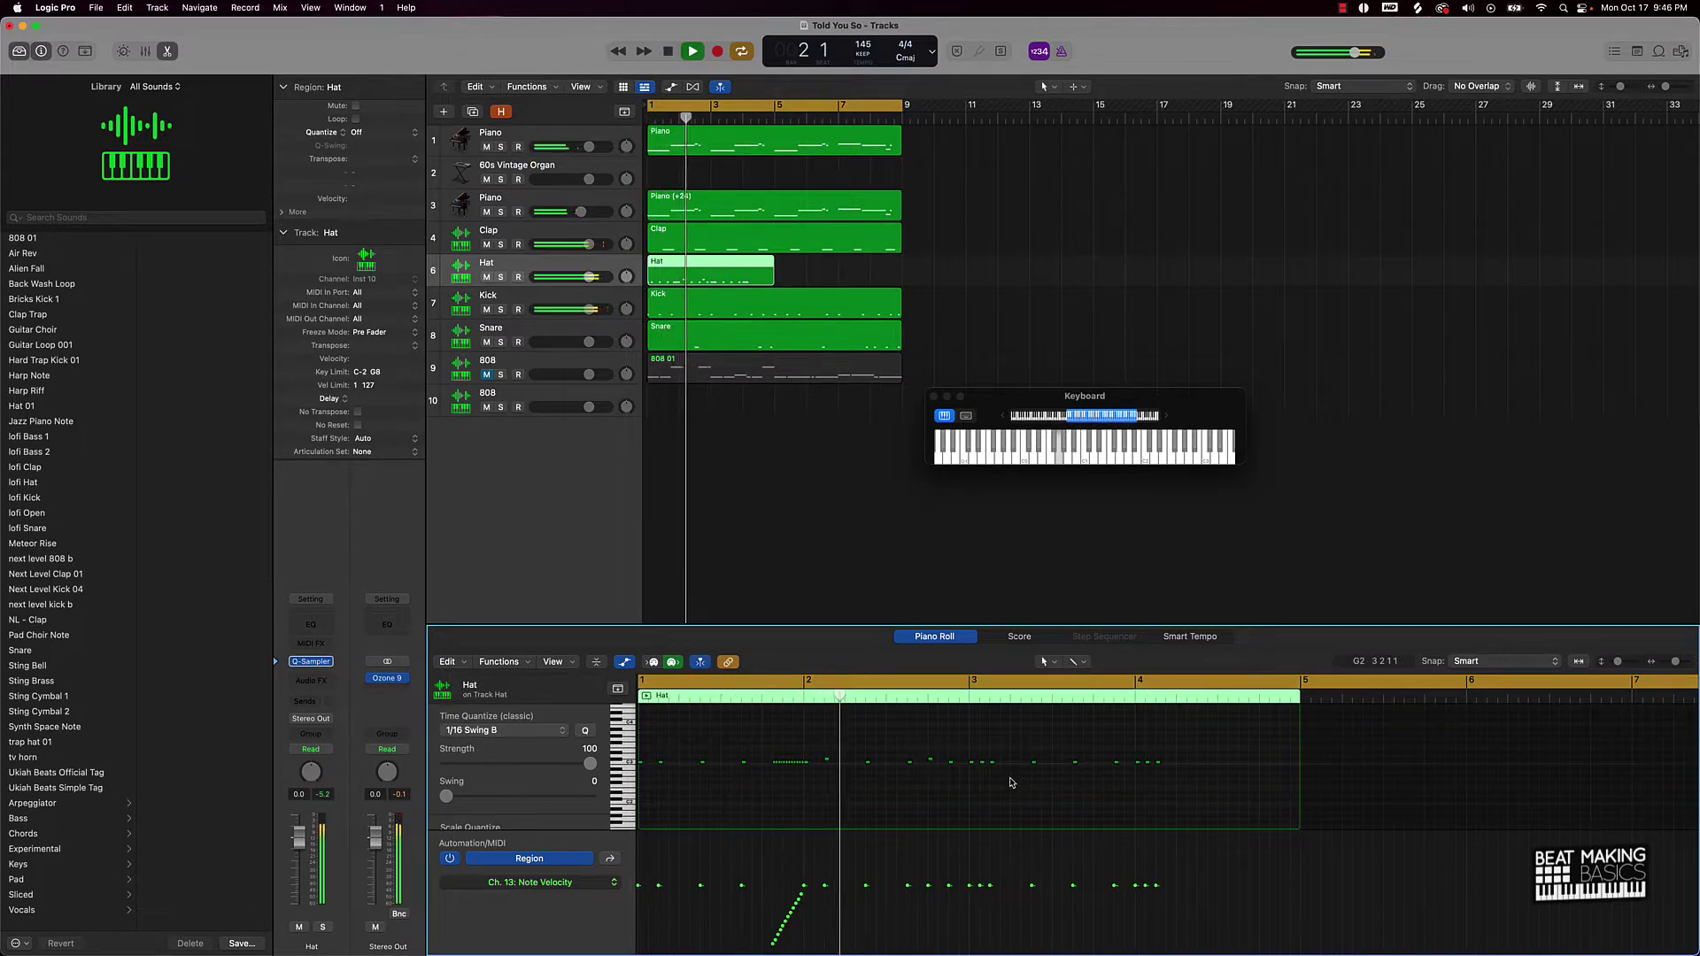
Duplicate the C#3 hat at 2 4 1 into a run of four notes spaced 120 ticks apart and play it back
{"action": "key", "text": "space"}
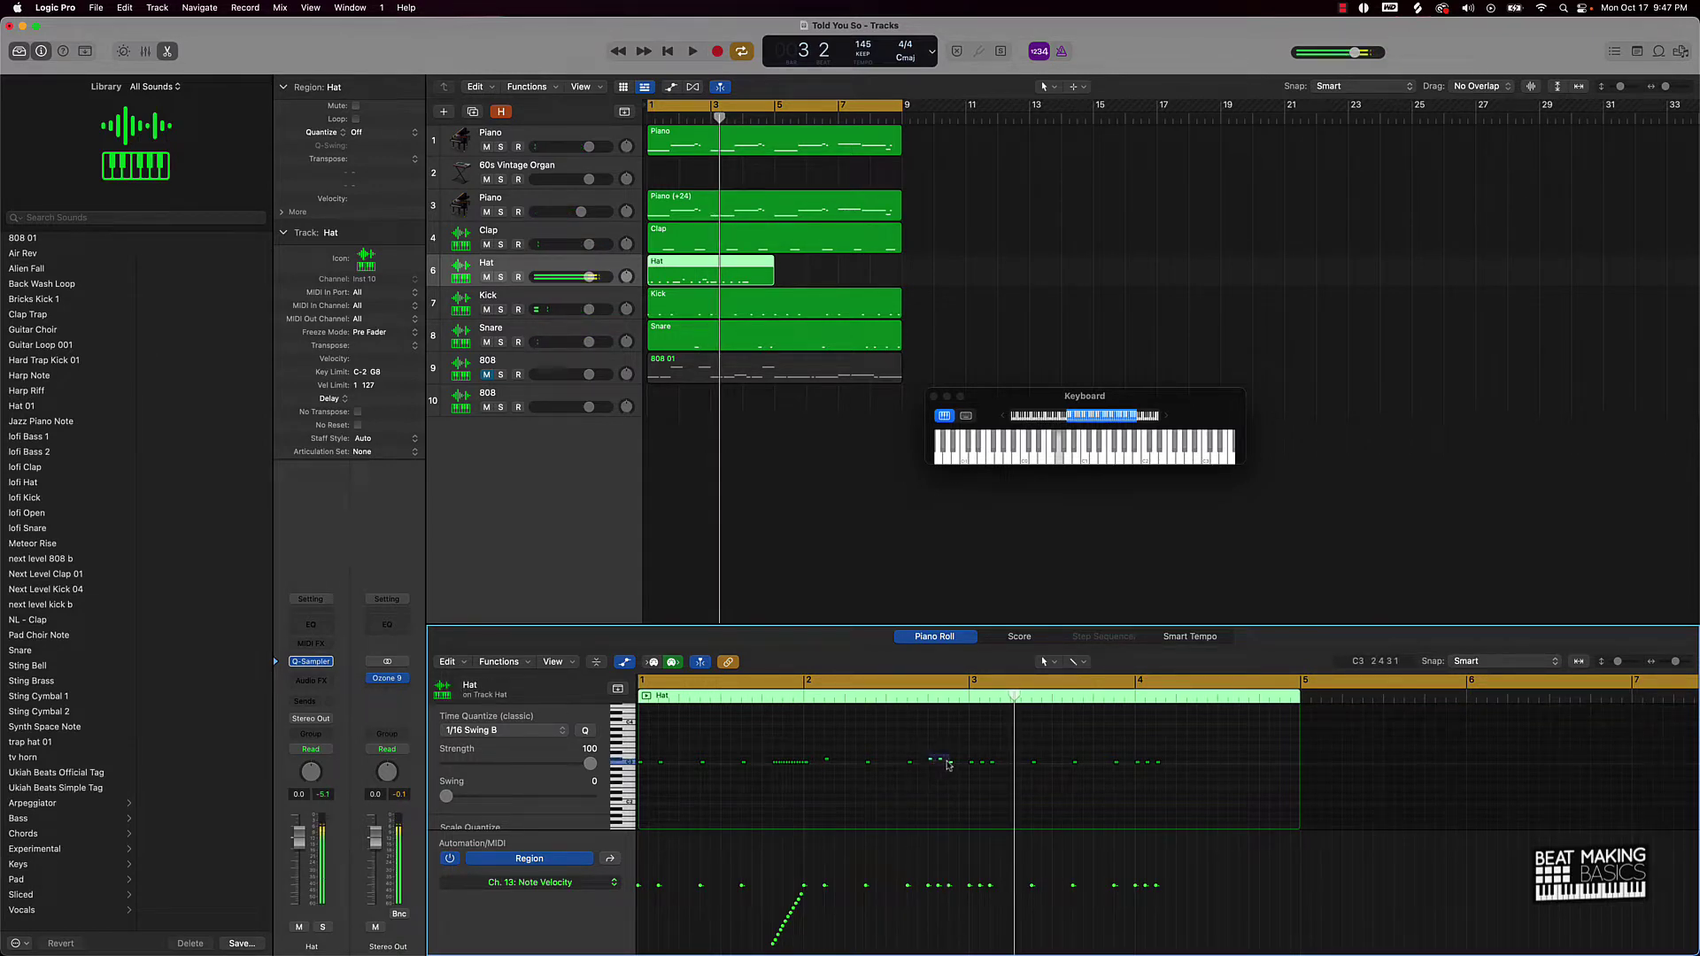
{"action": "key", "text": "super+Right"}
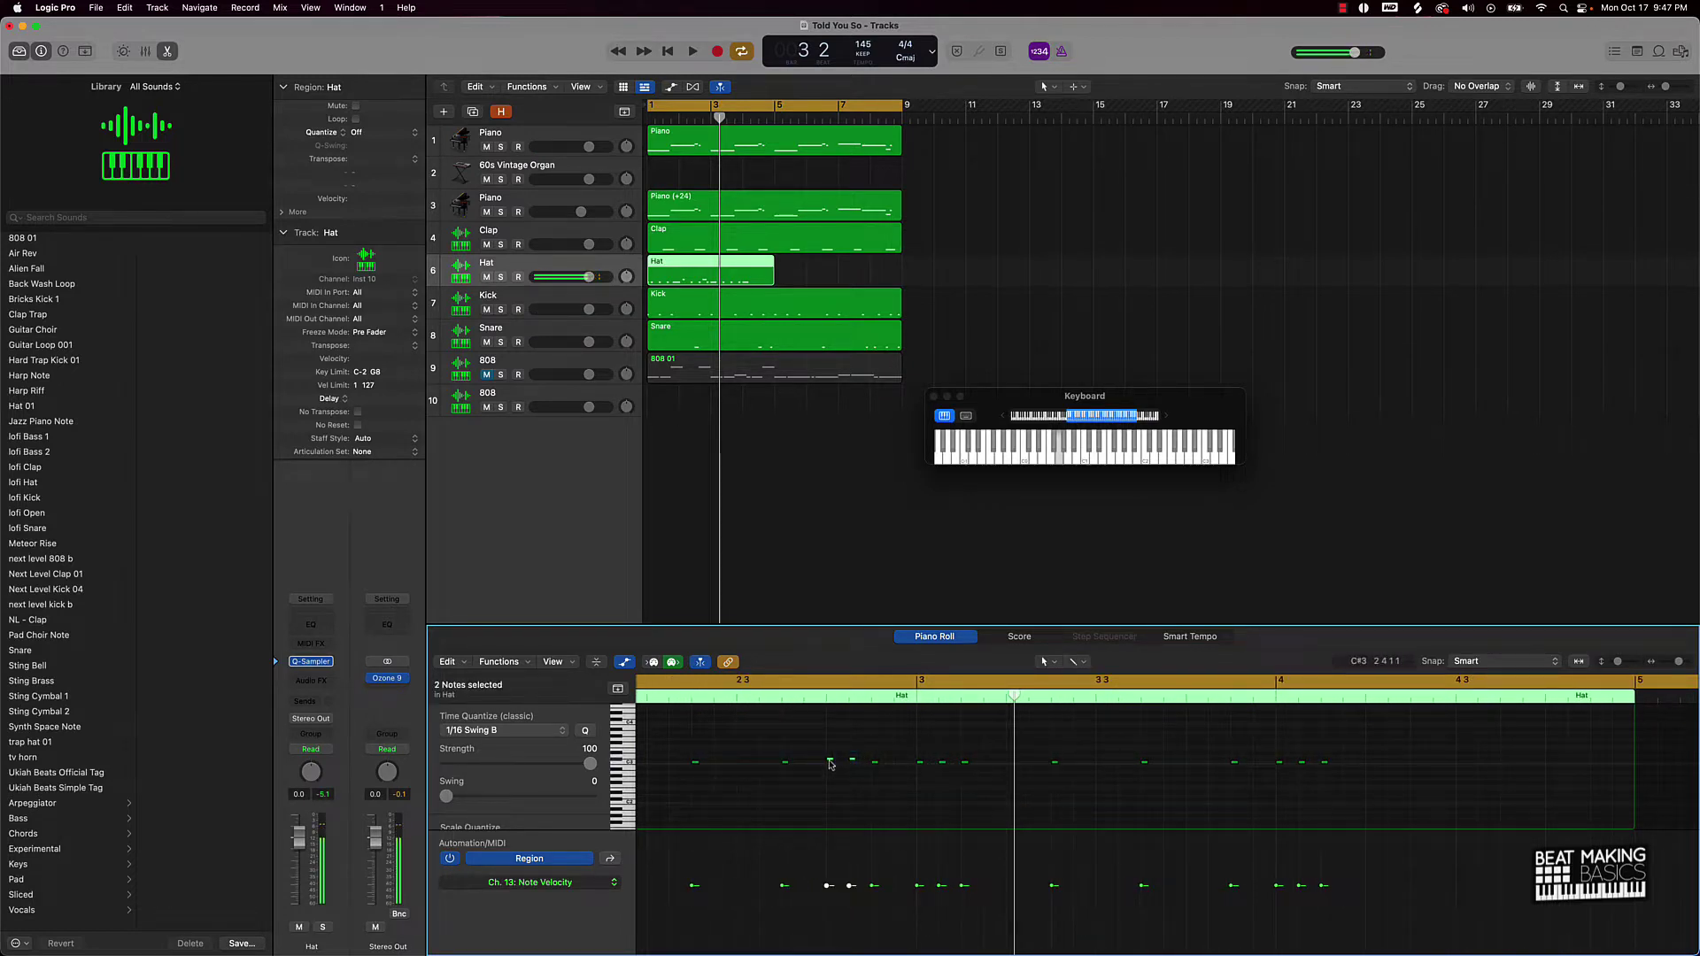
{"action": "left_click_drag", "start_coordinate": [831, 764], "coordinate": [842, 761]}
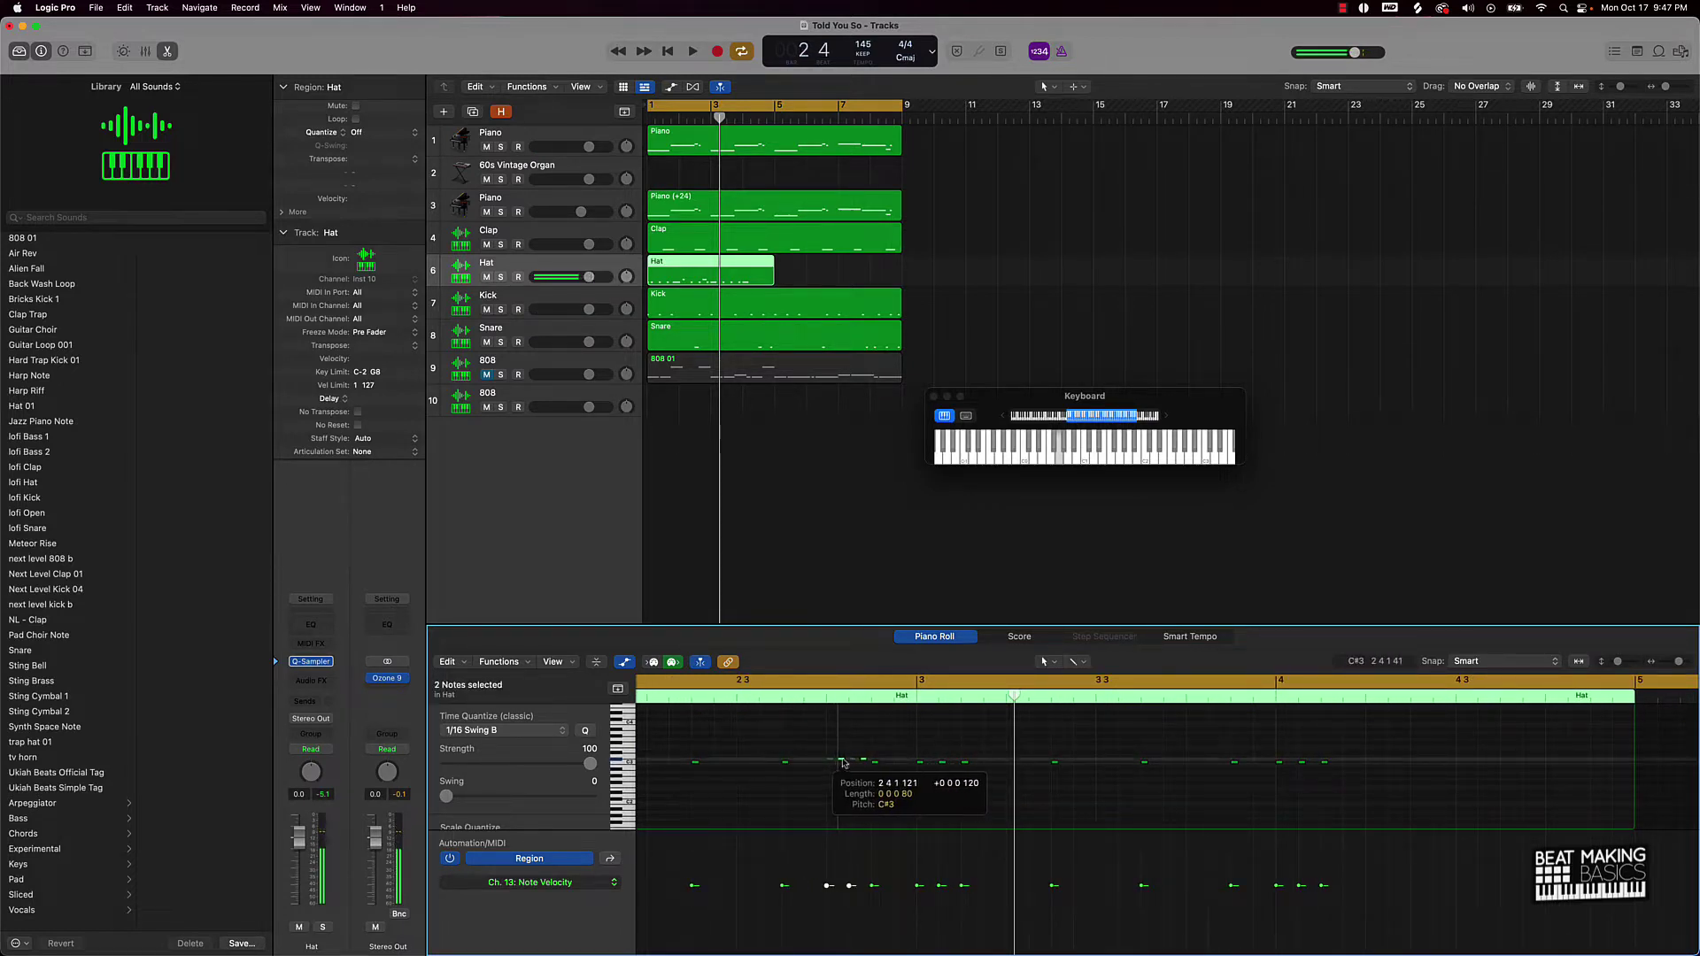
{"action": "key", "text": "space"}
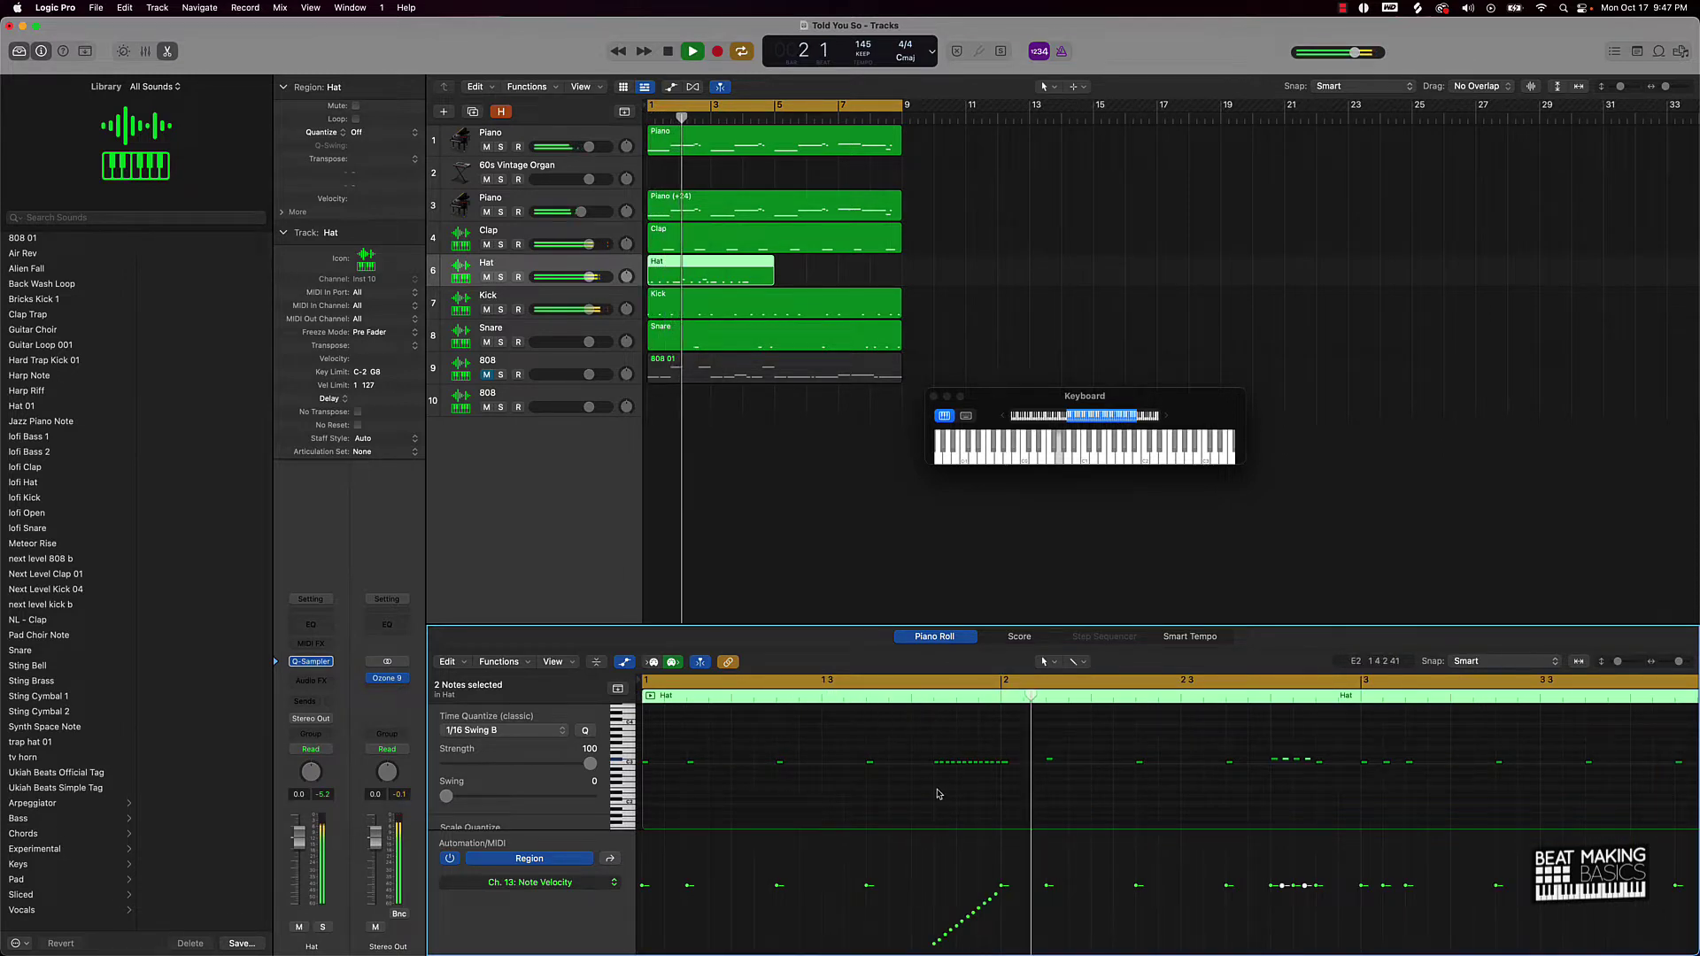
Add a C3 hat note at 1 4 1, just before the roll in bar 1, and replay from the start
{"action": "key", "text": "Return"}
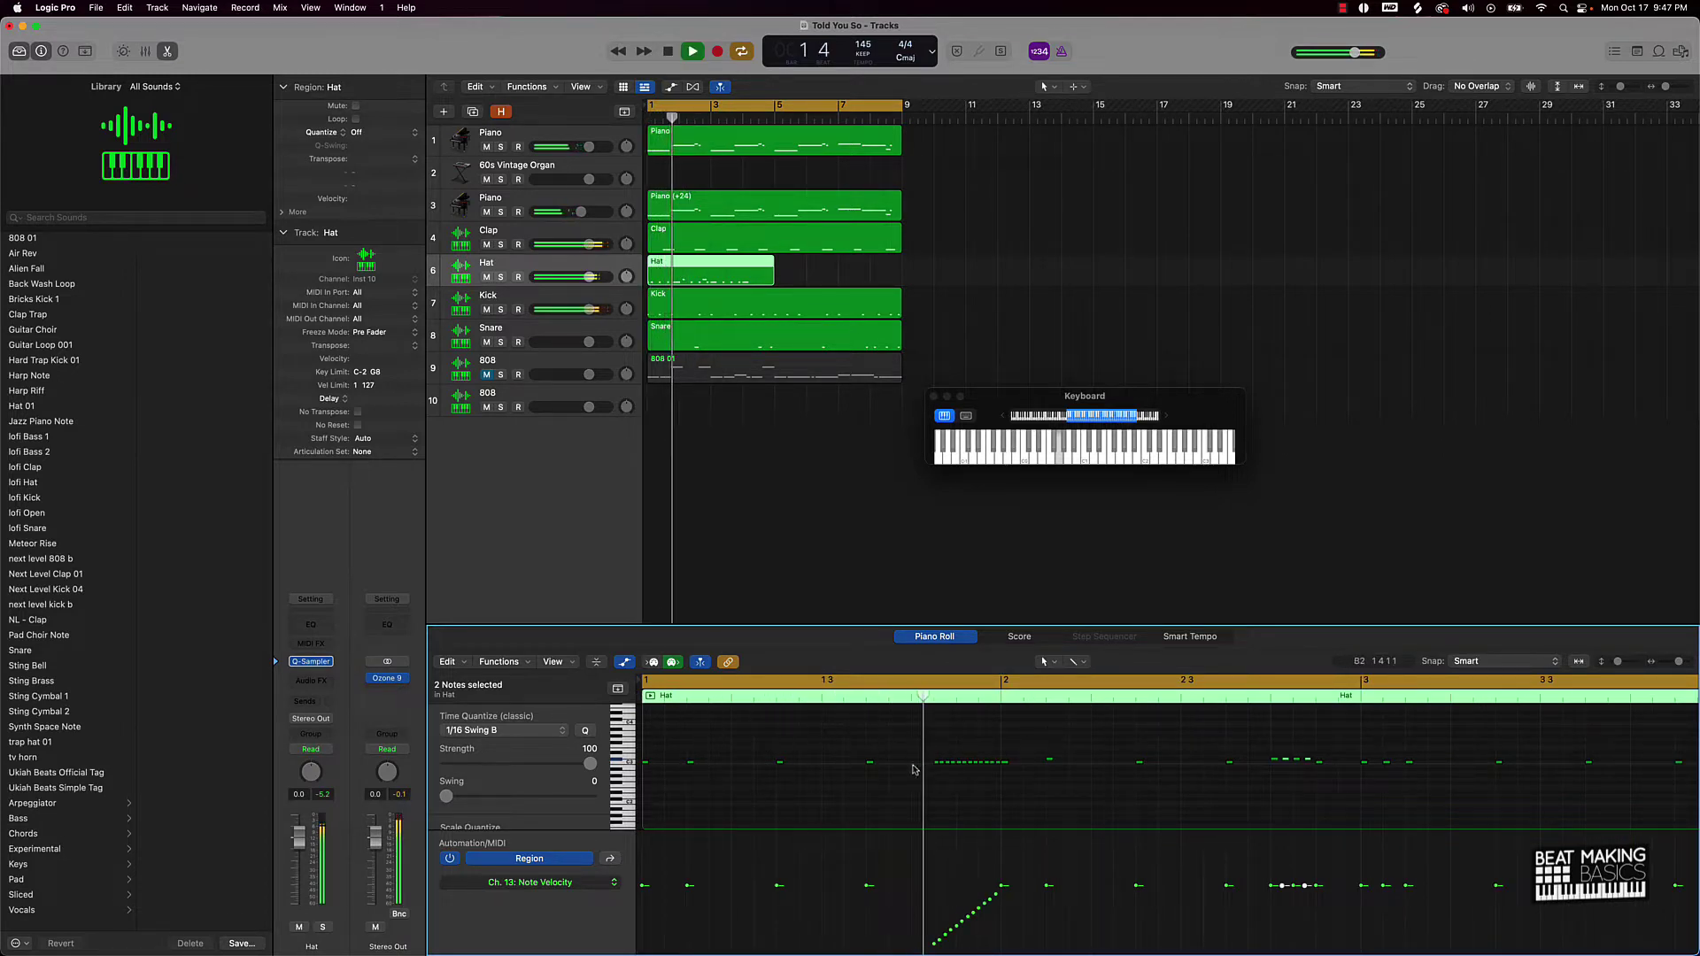
{"action": "left_click", "coordinate": [915, 763]}
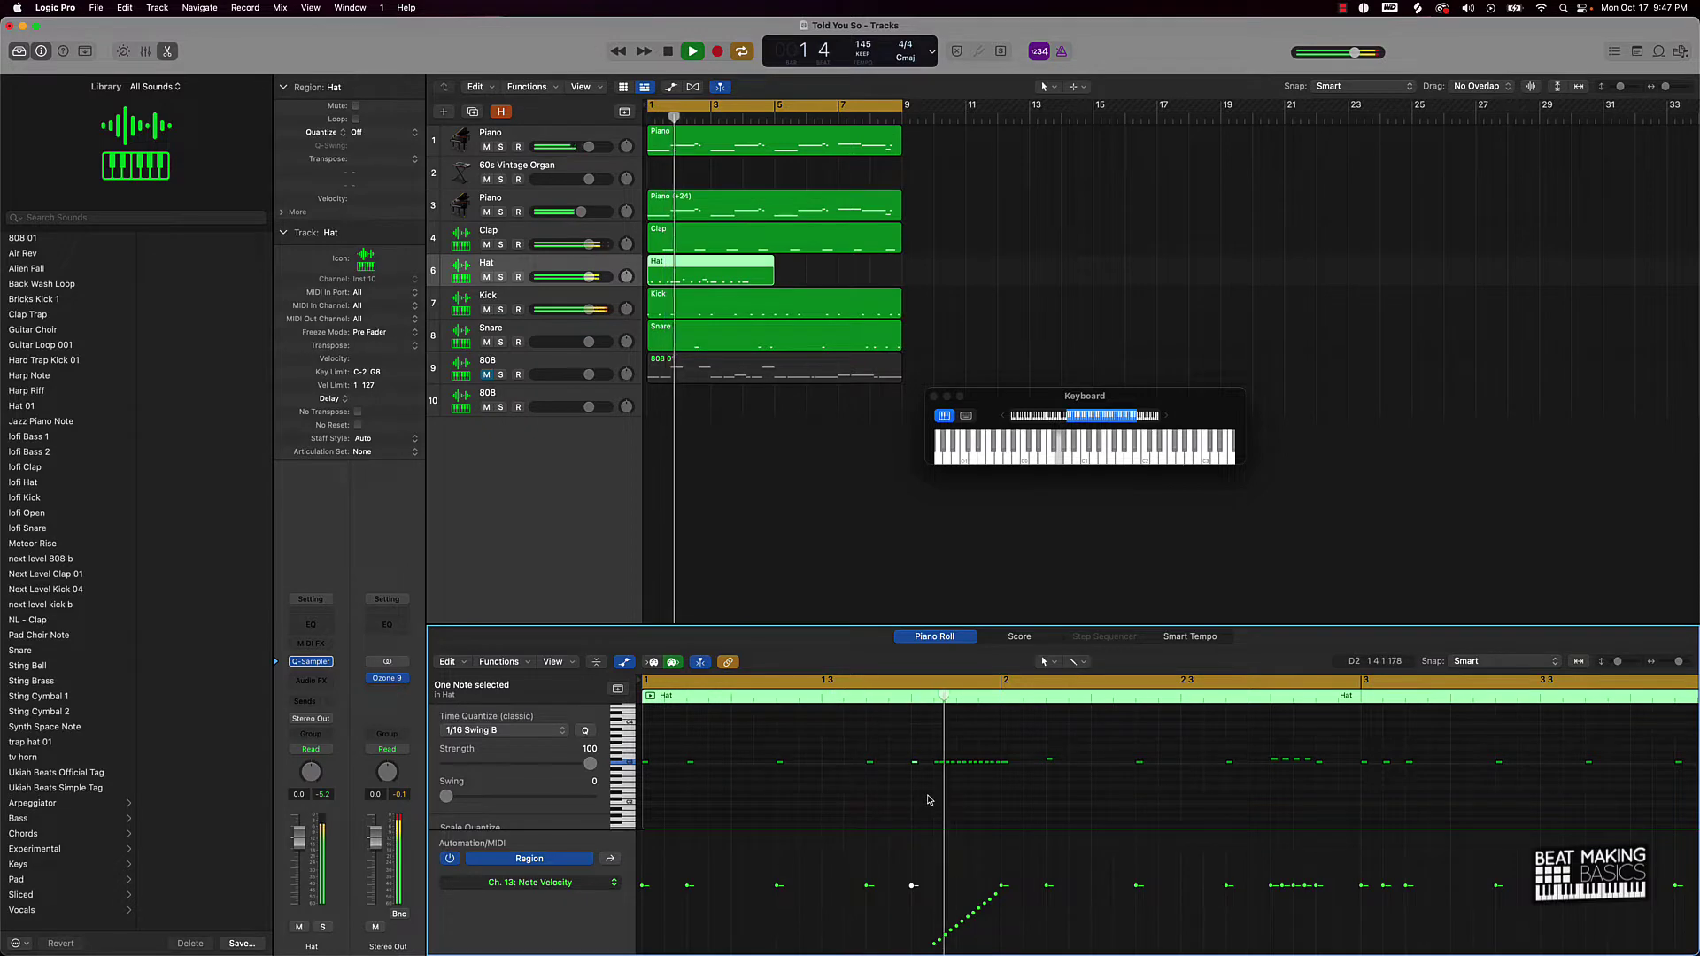
{"action": "key", "text": "Return"}
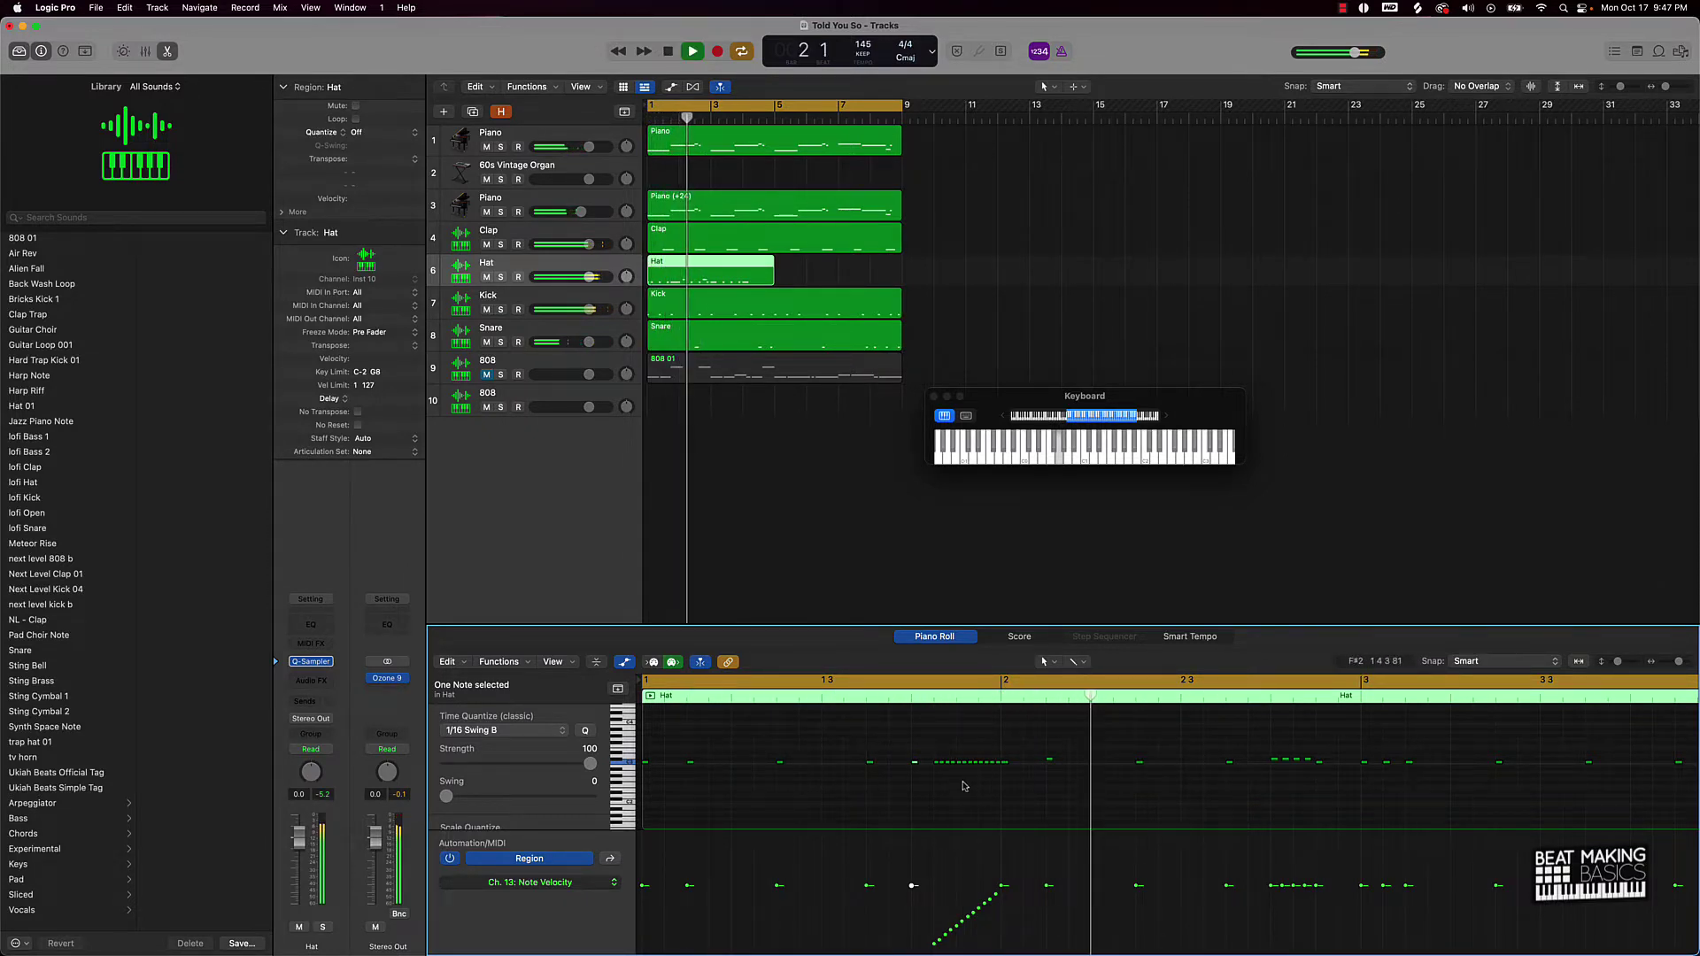
Adjust every second note of the hat roll leading into bar 2 and audition the pattern through bar 4
{"action": "left_click", "coordinate": [942, 762]}
{"action": "key", "text": "space"}
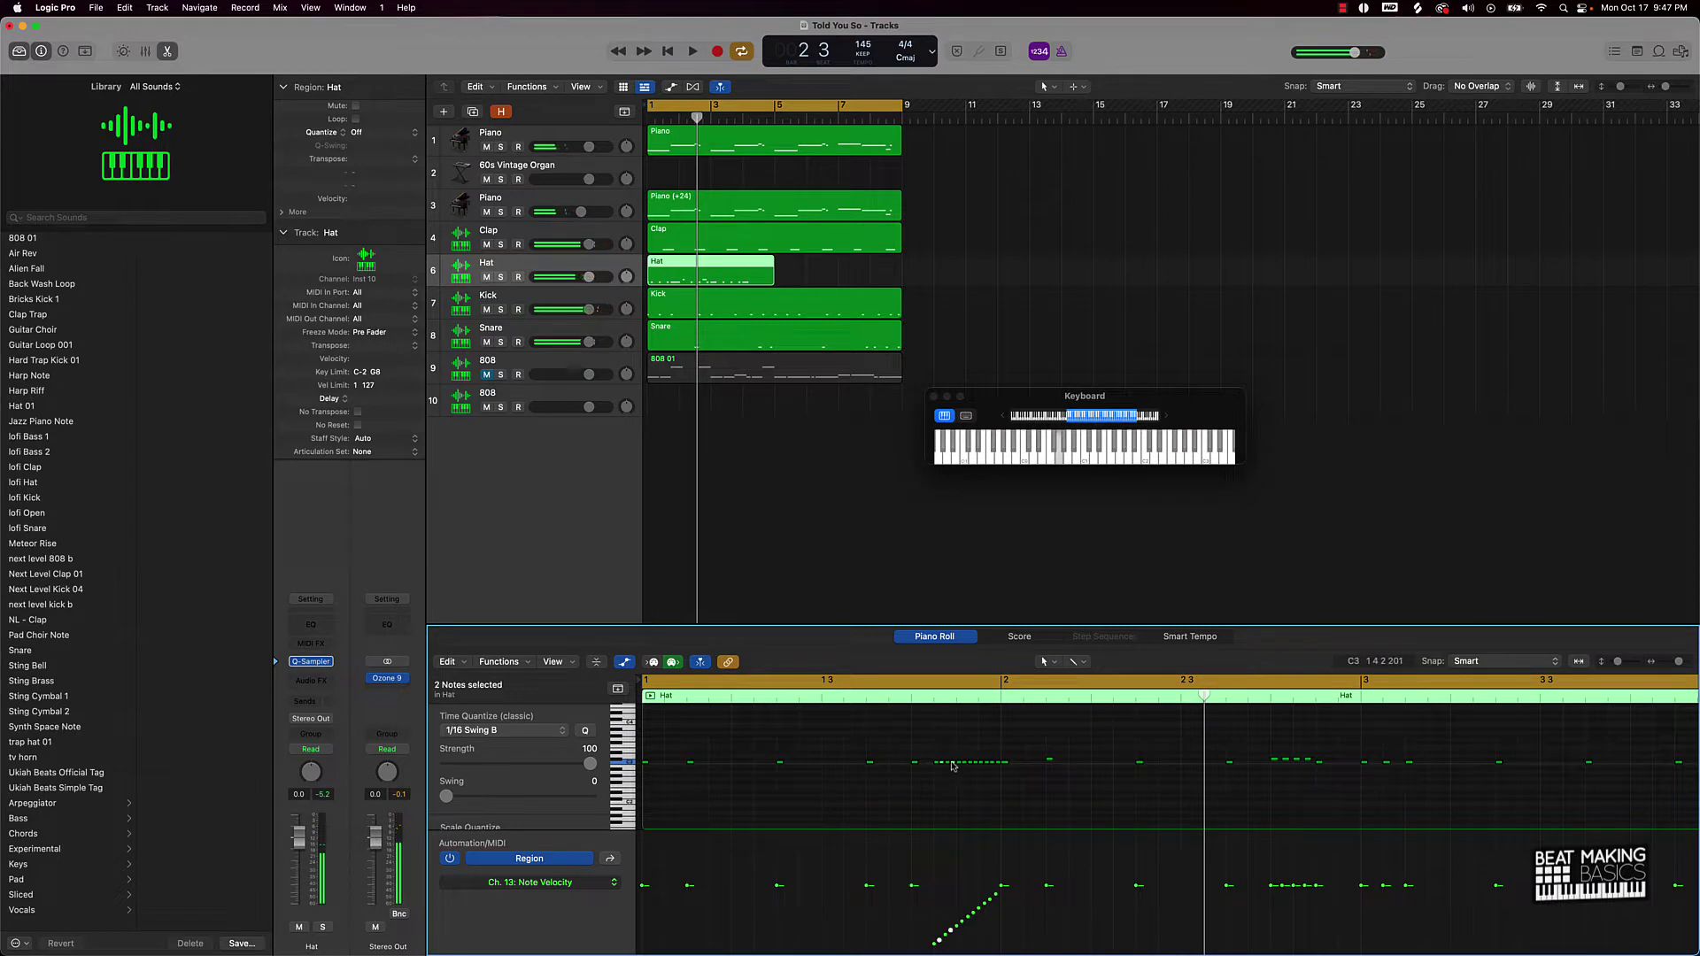
{"action": "key", "text": "space"}
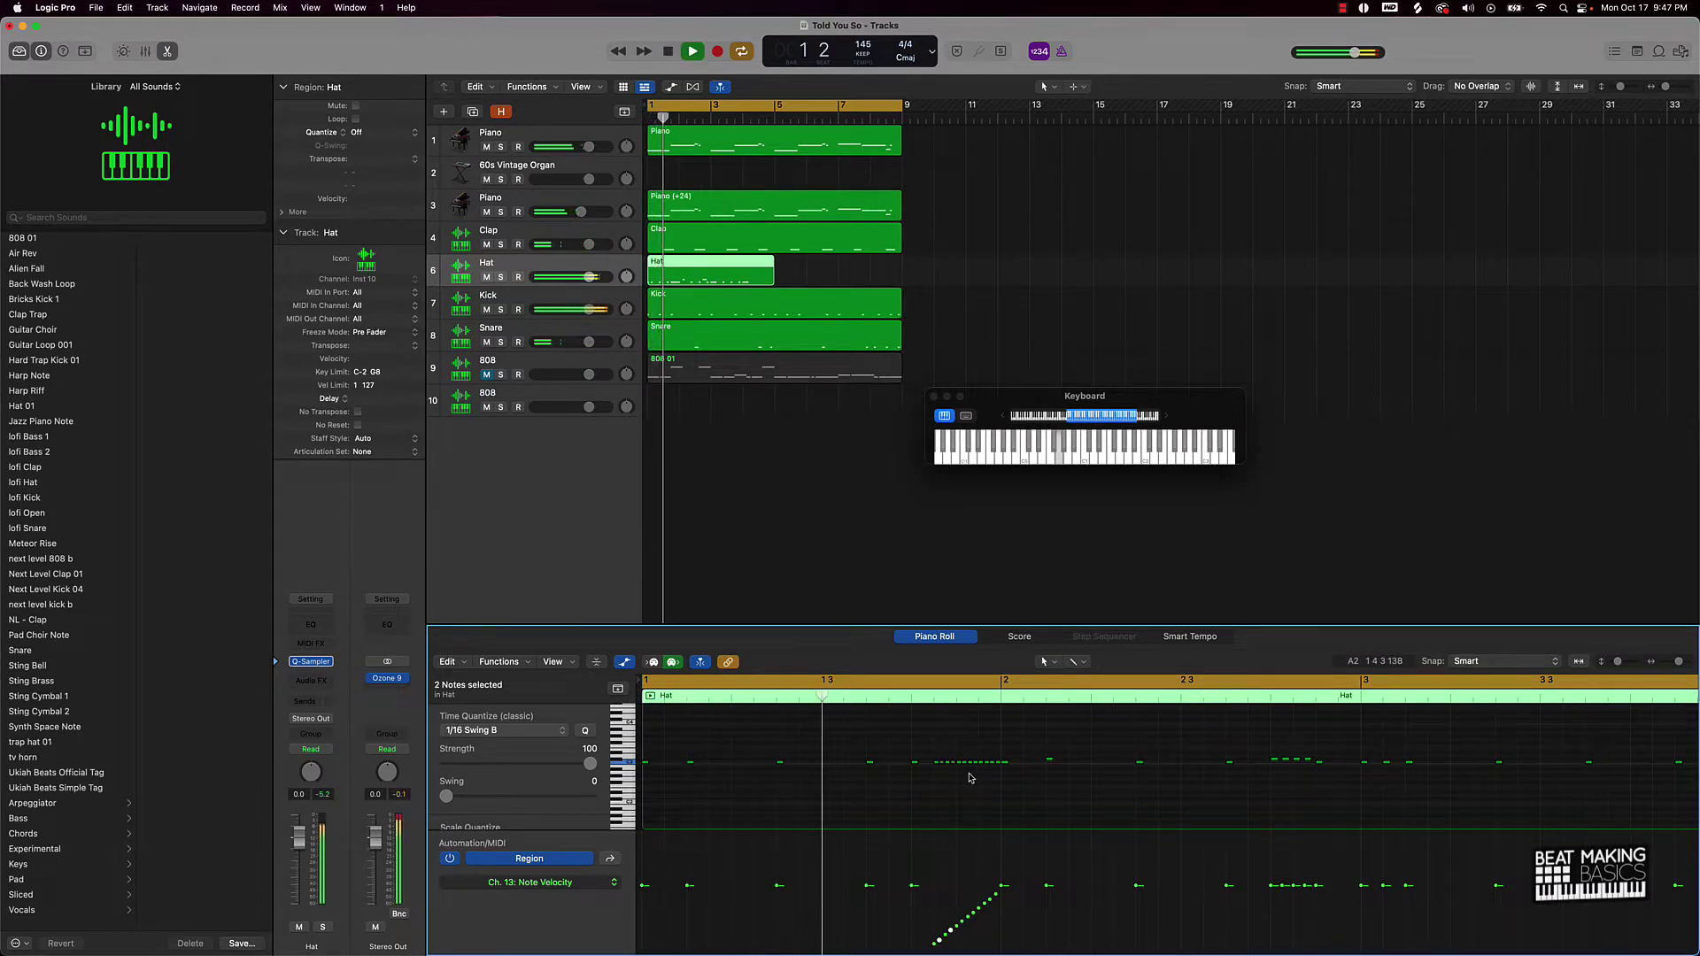
{"action": "key", "text": "space"}
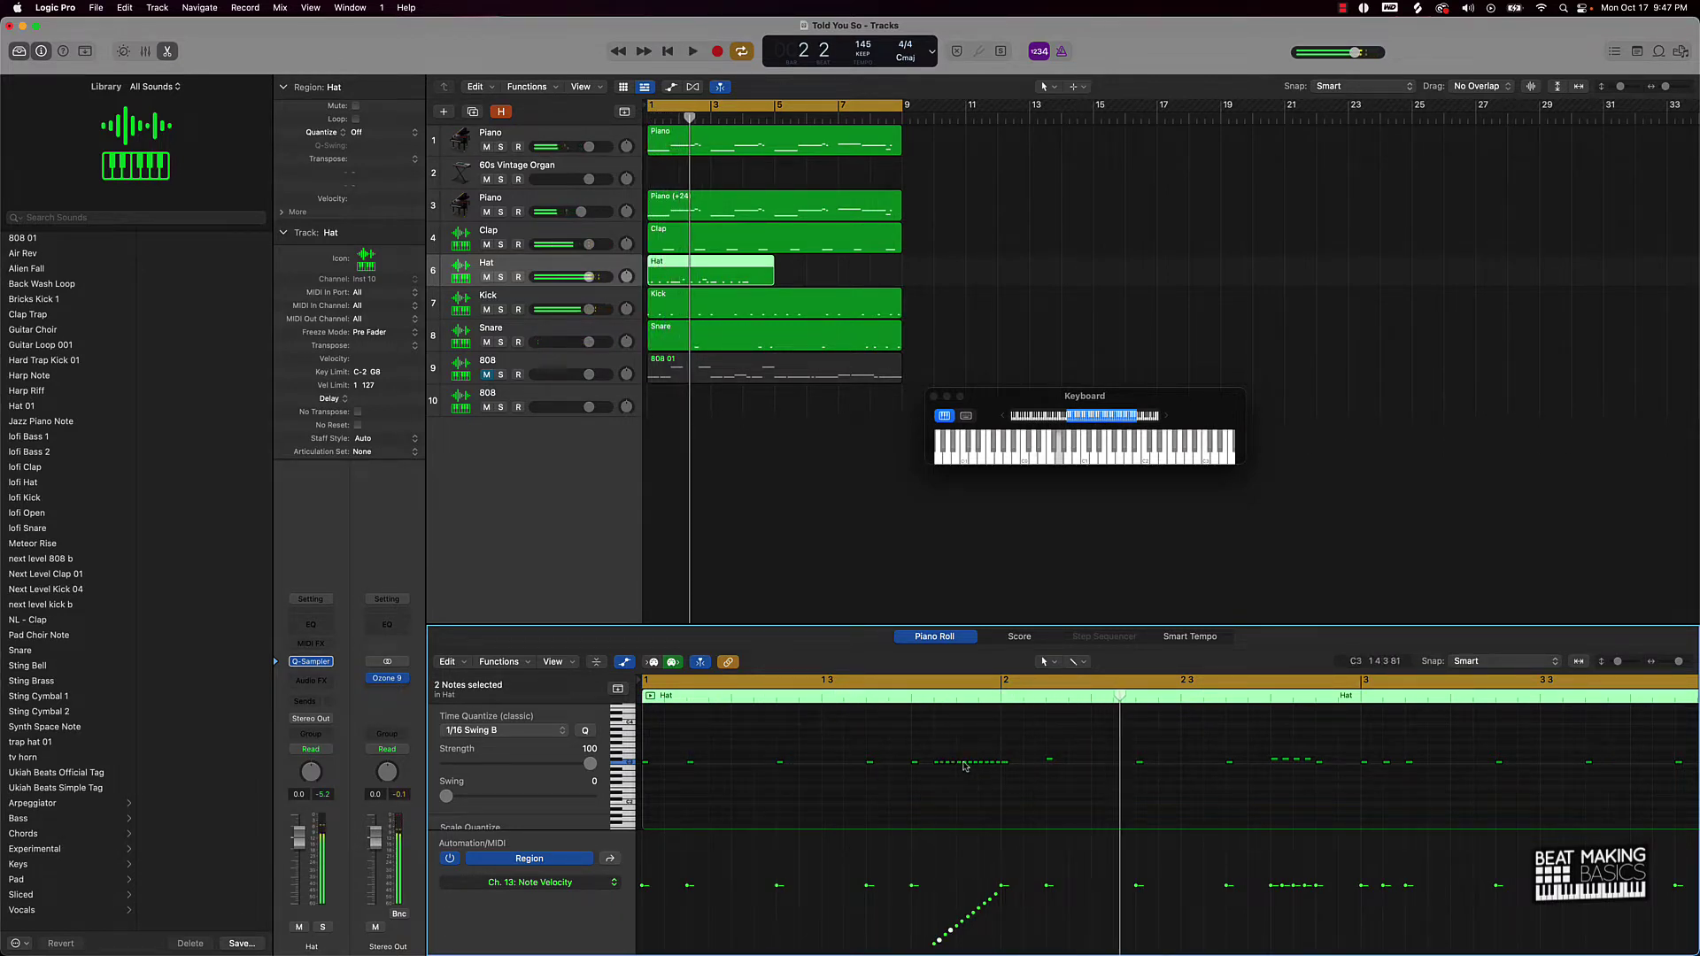
{"action": "left_click", "coordinate": [977, 762], "text": "shift"}
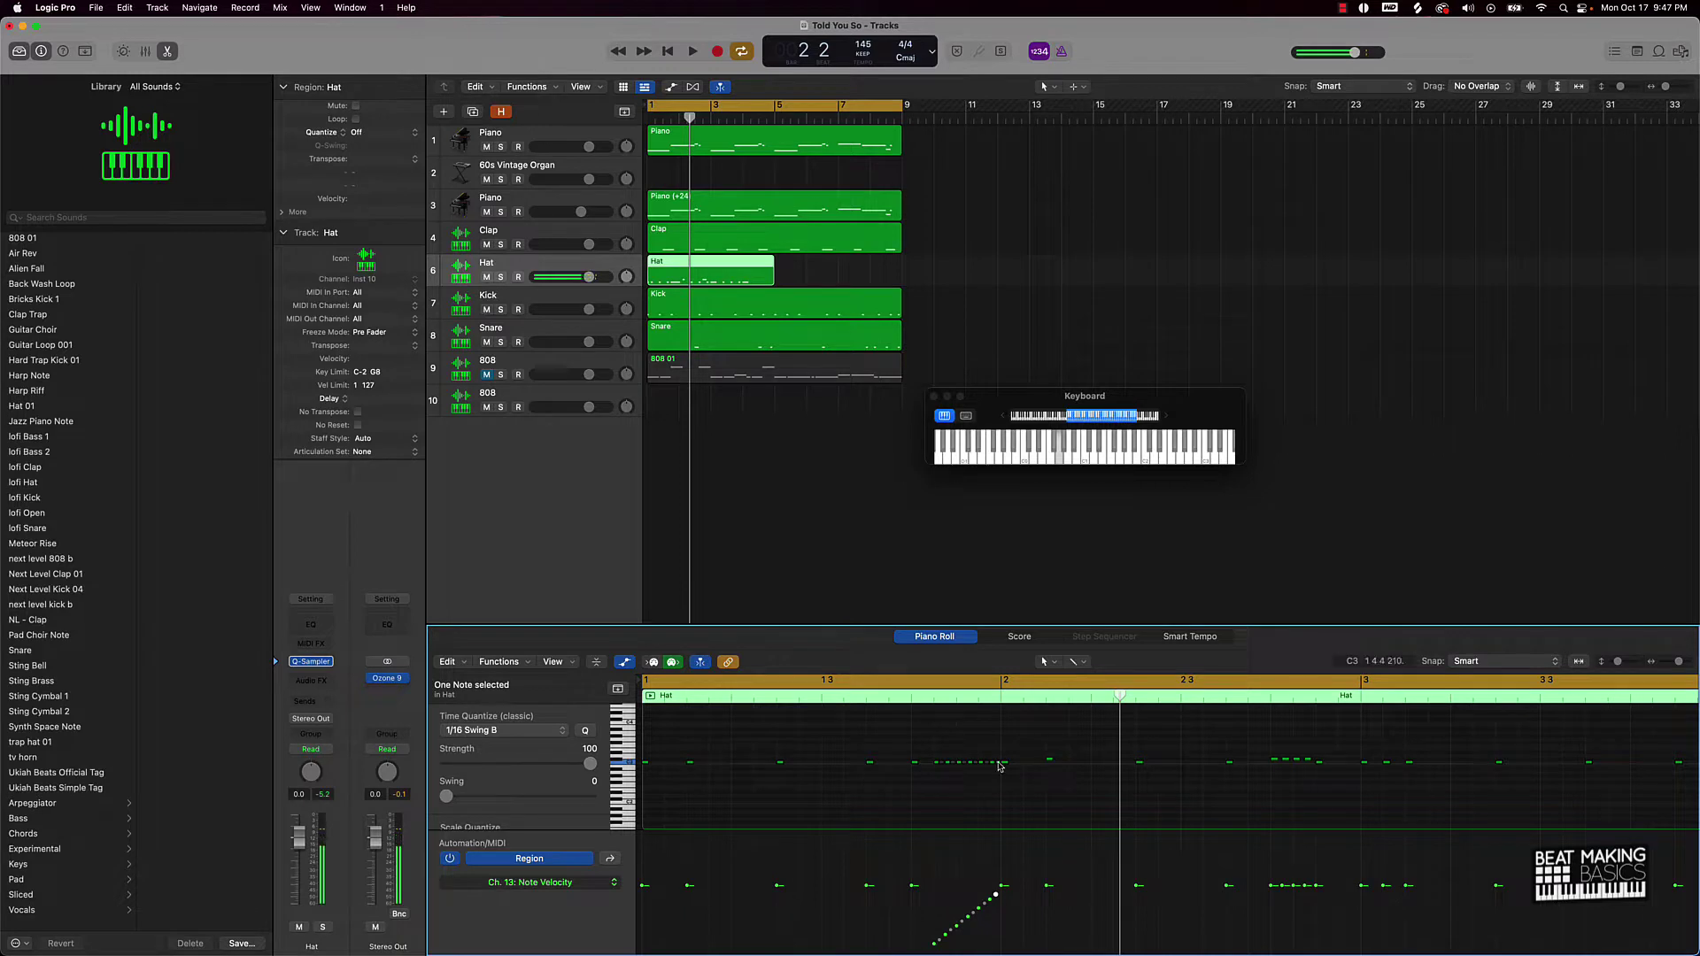
{"action": "left_click", "coordinate": [994, 779]}
{"action": "key", "text": "space"}
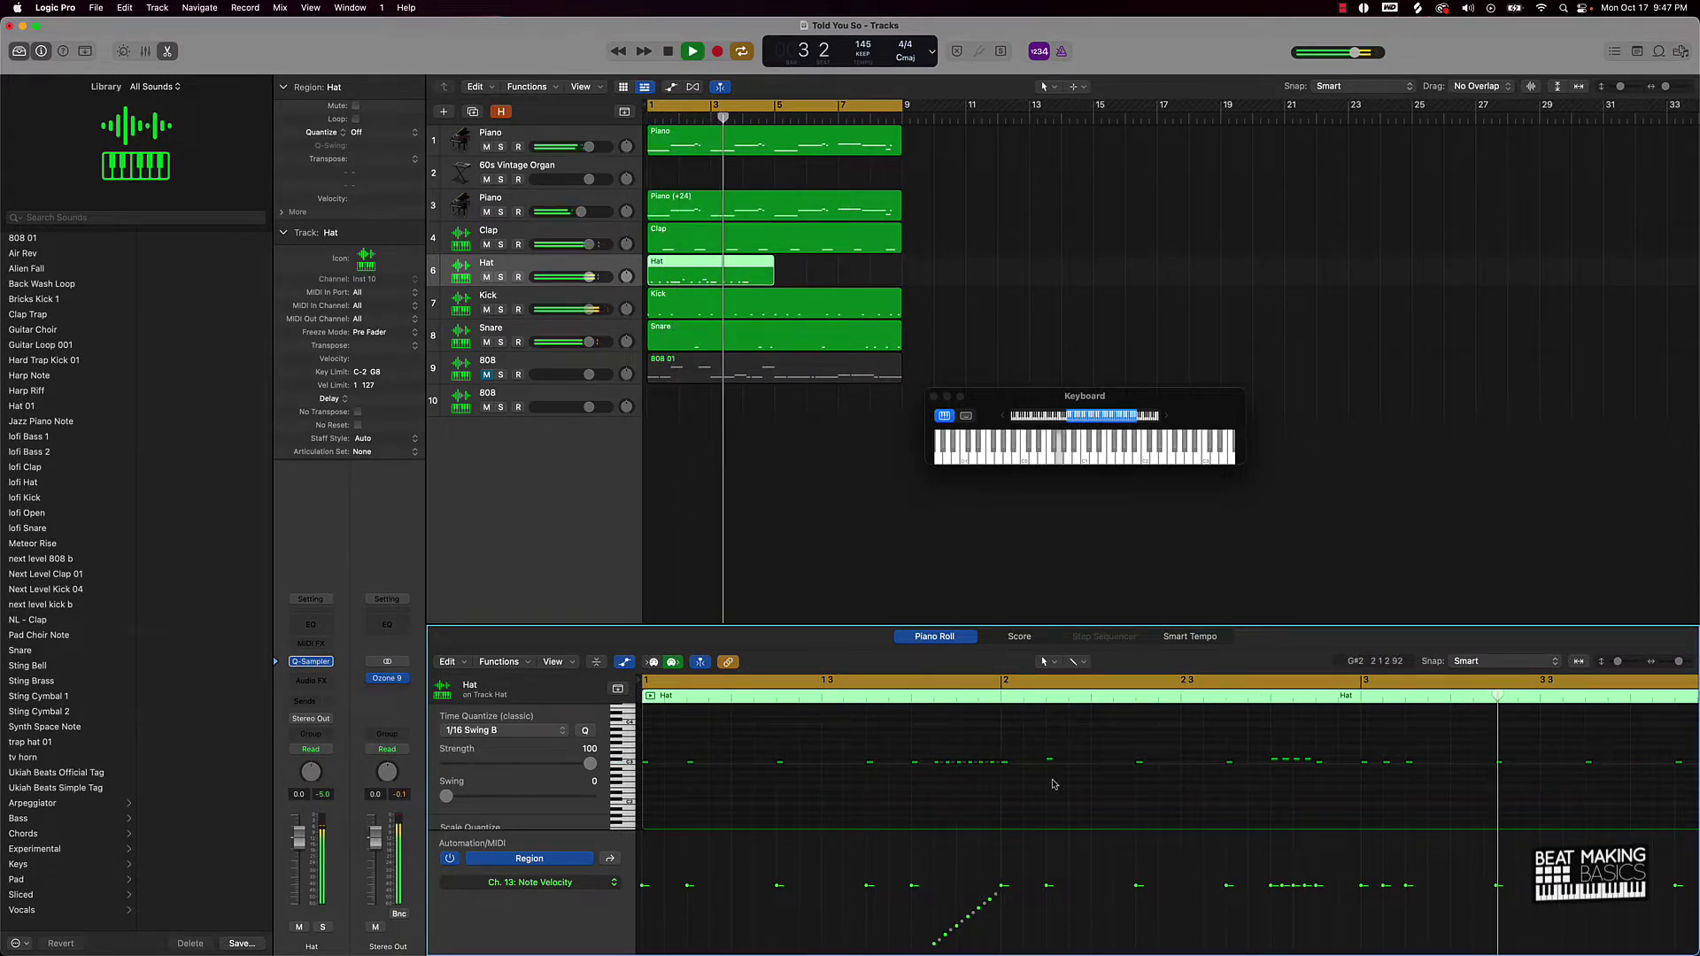
{"action": "key", "text": "space"}
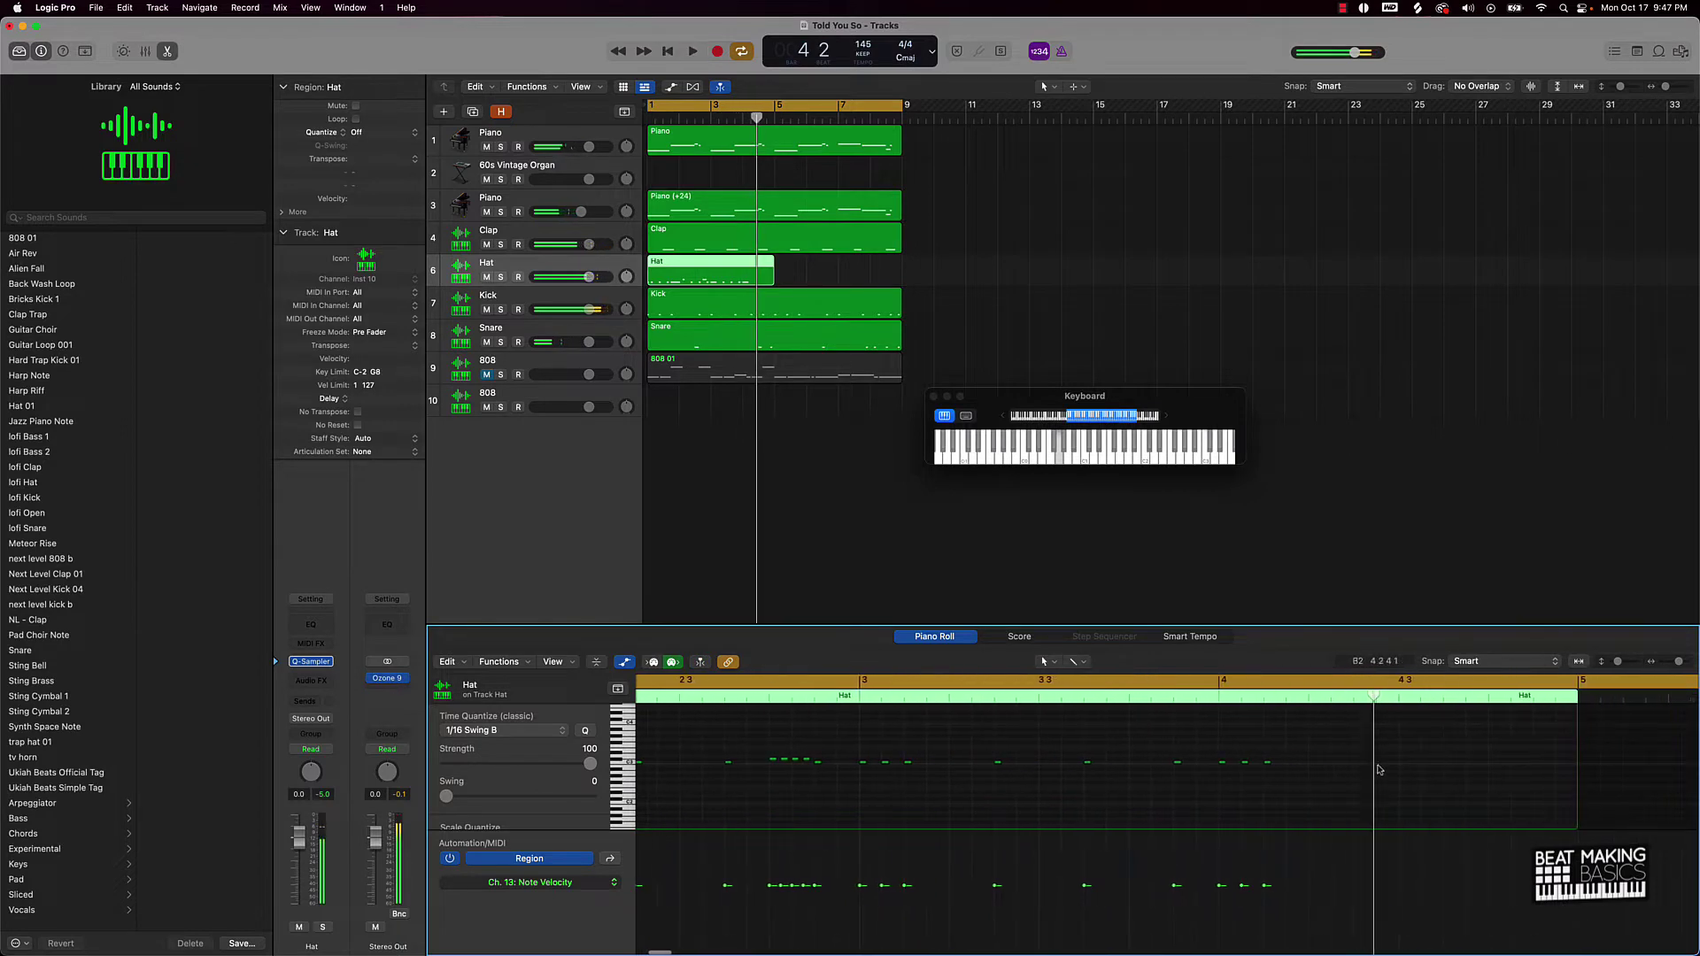
Copy the 14-note hat roll leading into bar 2 and play the pattern from the start
{"action": "scroll", "coordinate": [1329, 768], "scroll_direction": "left", "scroll_amount": 7}
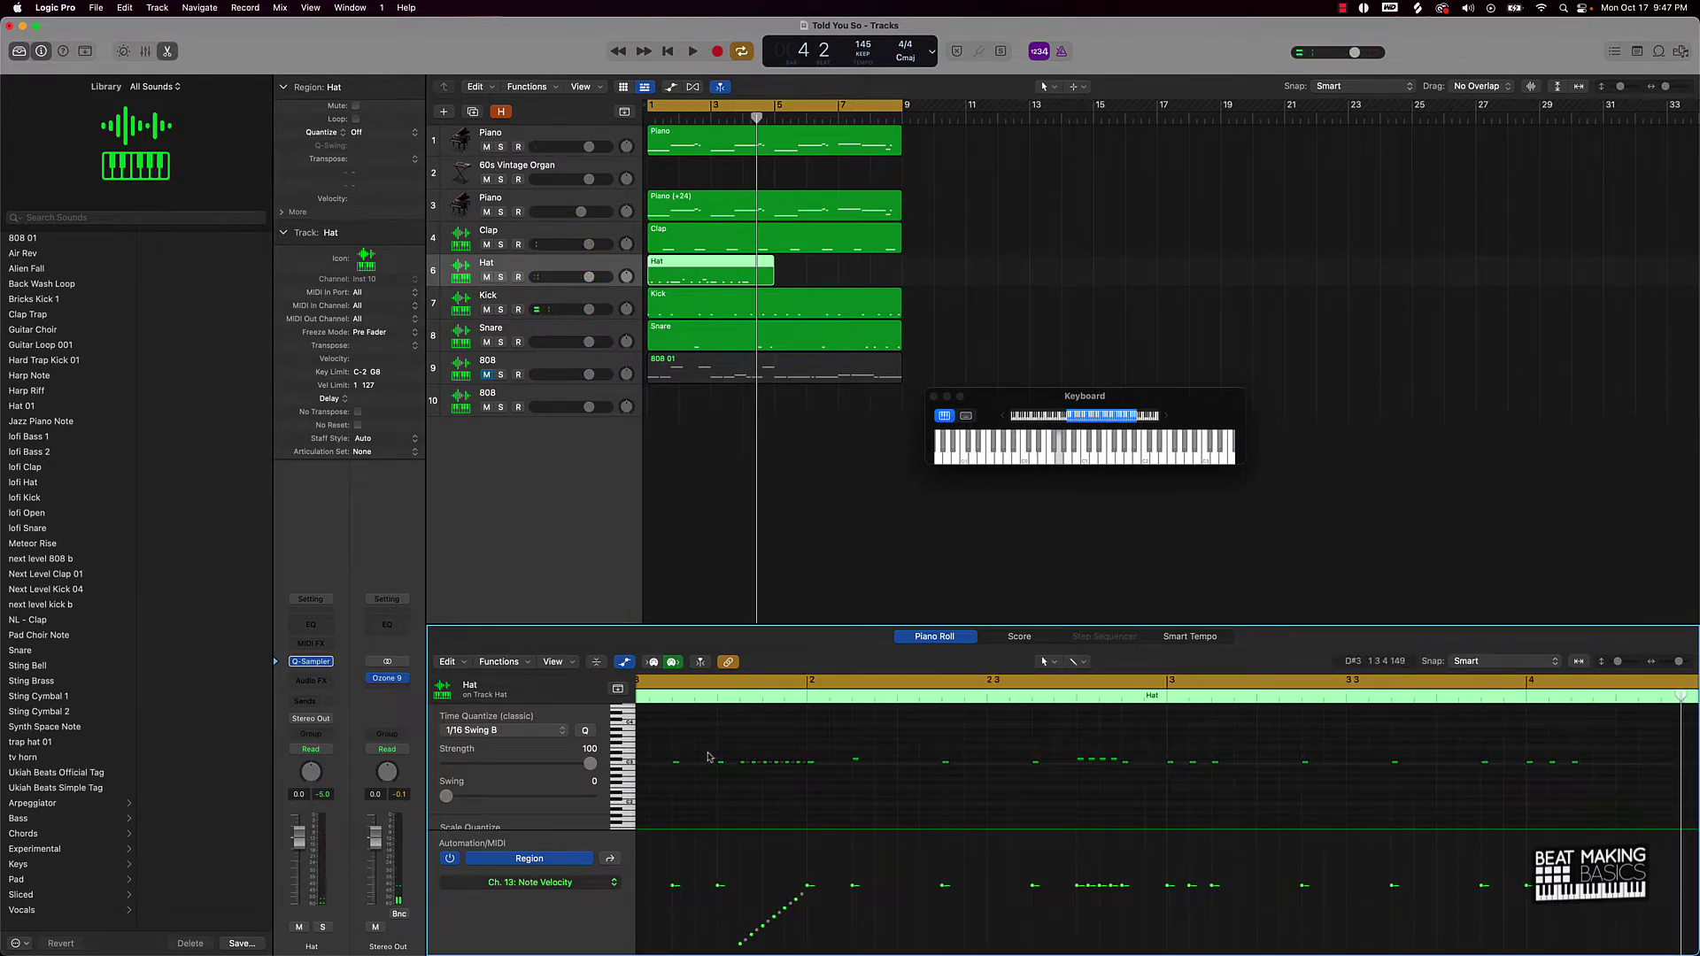
{"action": "left_click_drag", "start_coordinate": [802, 763], "coordinate": [820, 770]}
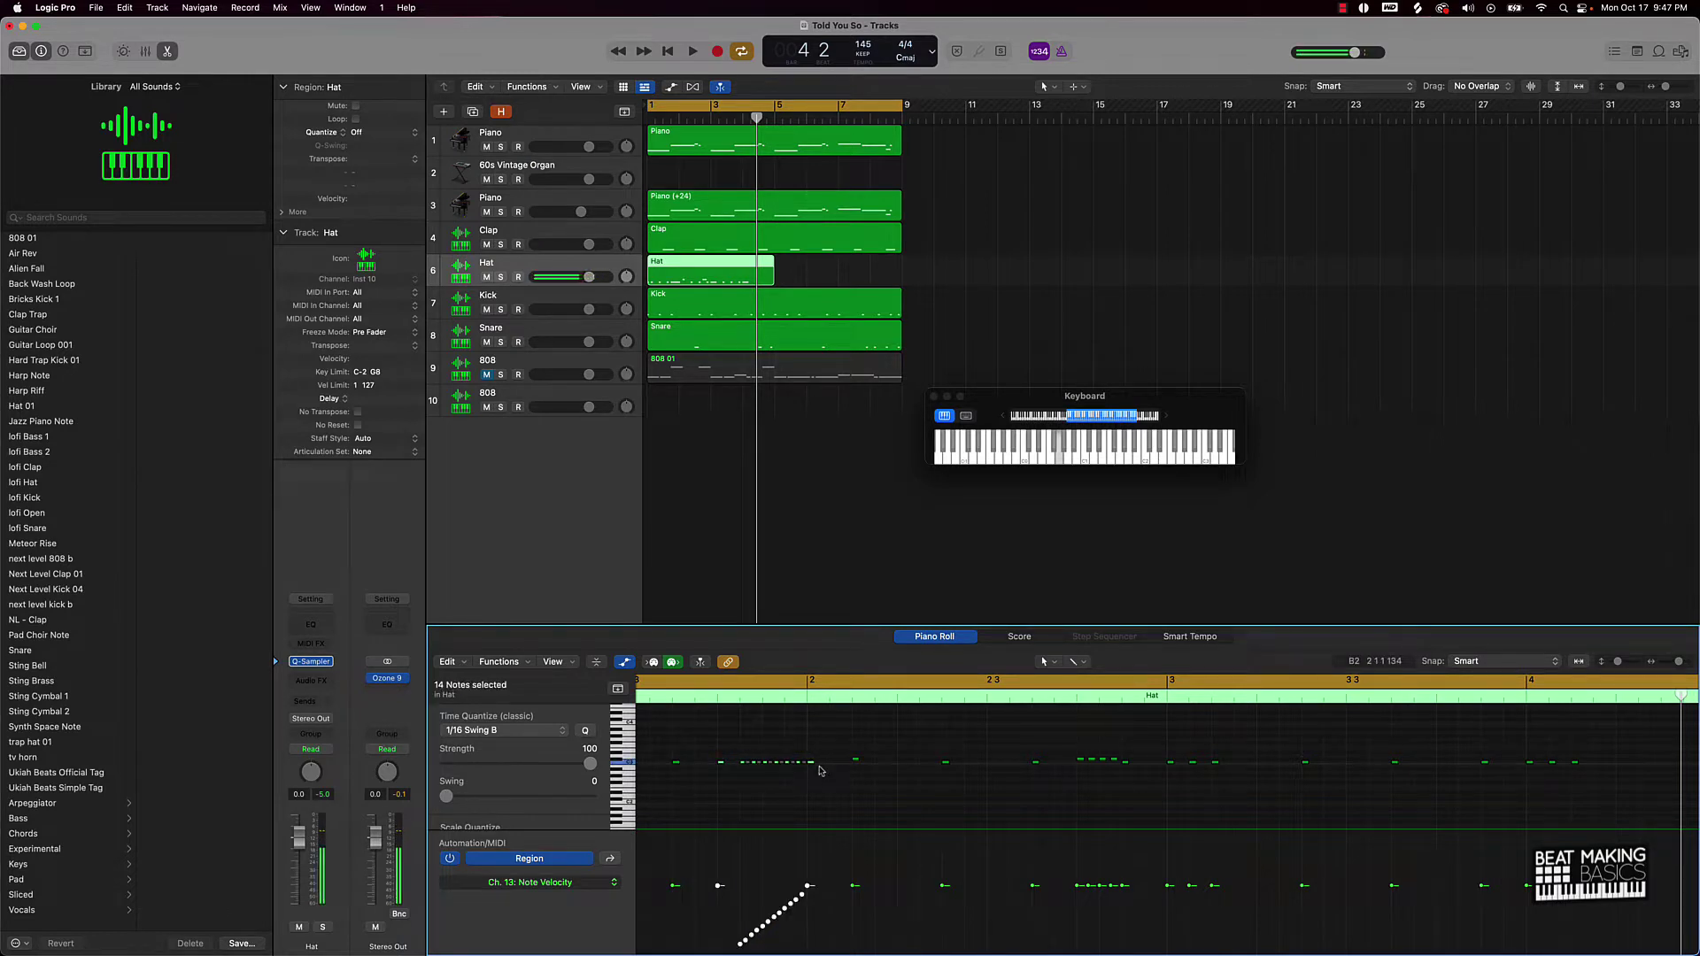
{"action": "scroll", "coordinate": [1341, 709], "scroll_direction": "right", "scroll_amount": 8}
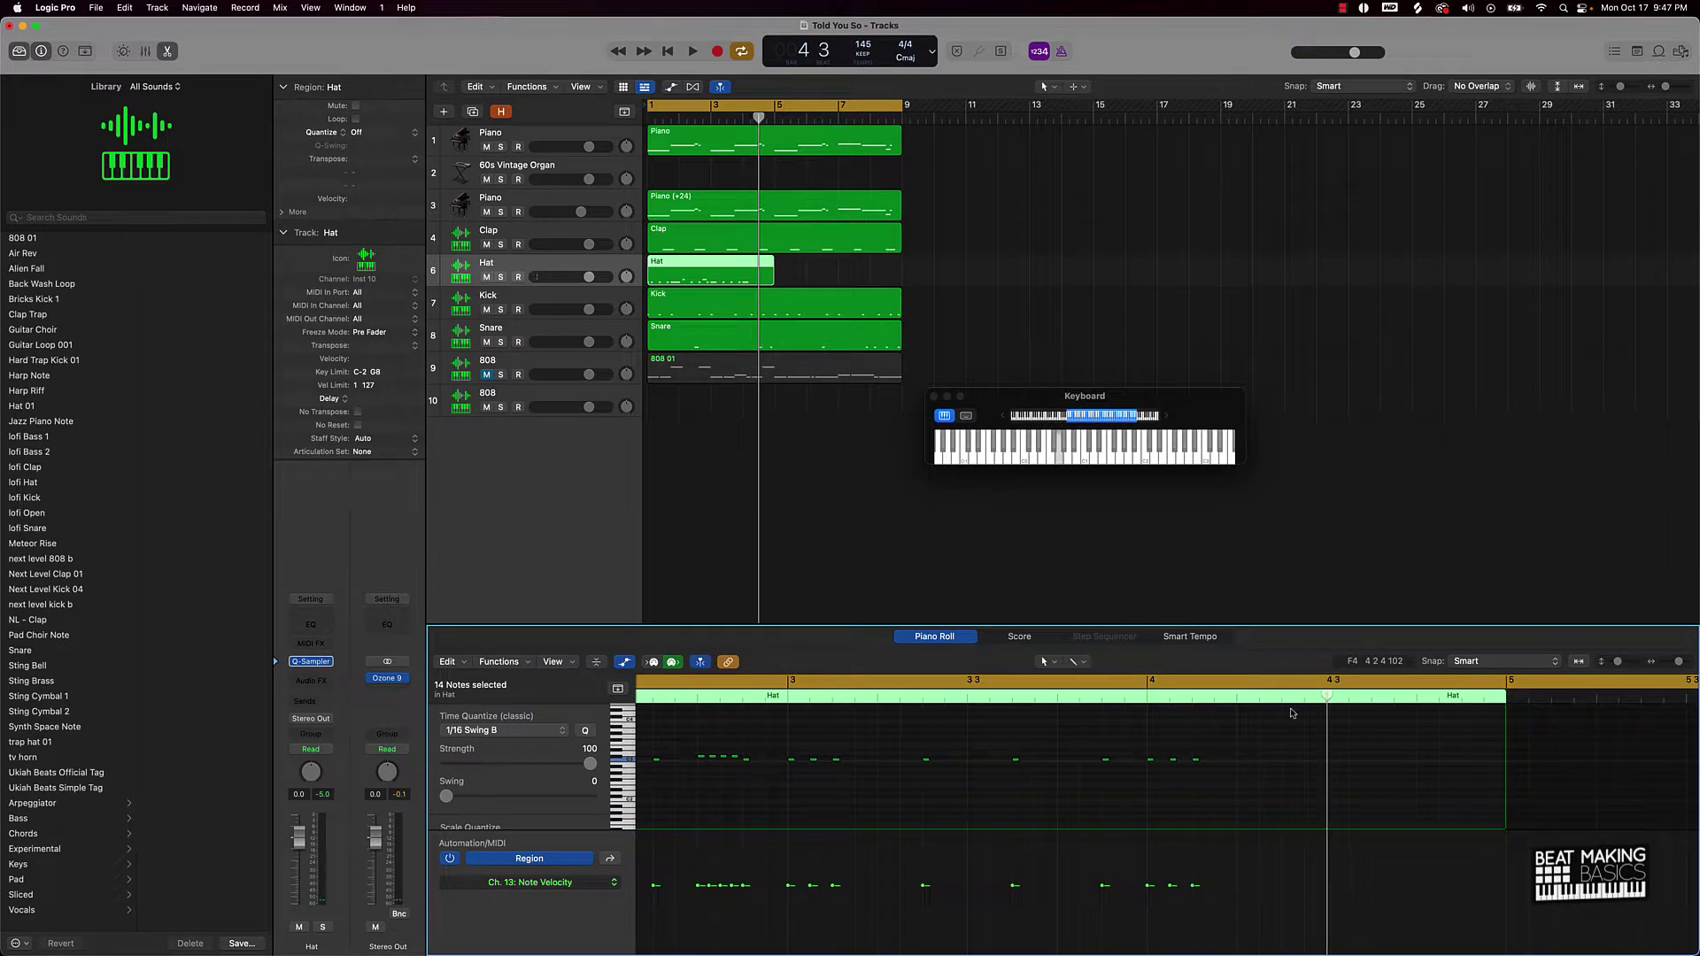
{"action": "scroll", "coordinate": [1009, 757], "scroll_direction": "left", "scroll_amount": 12}
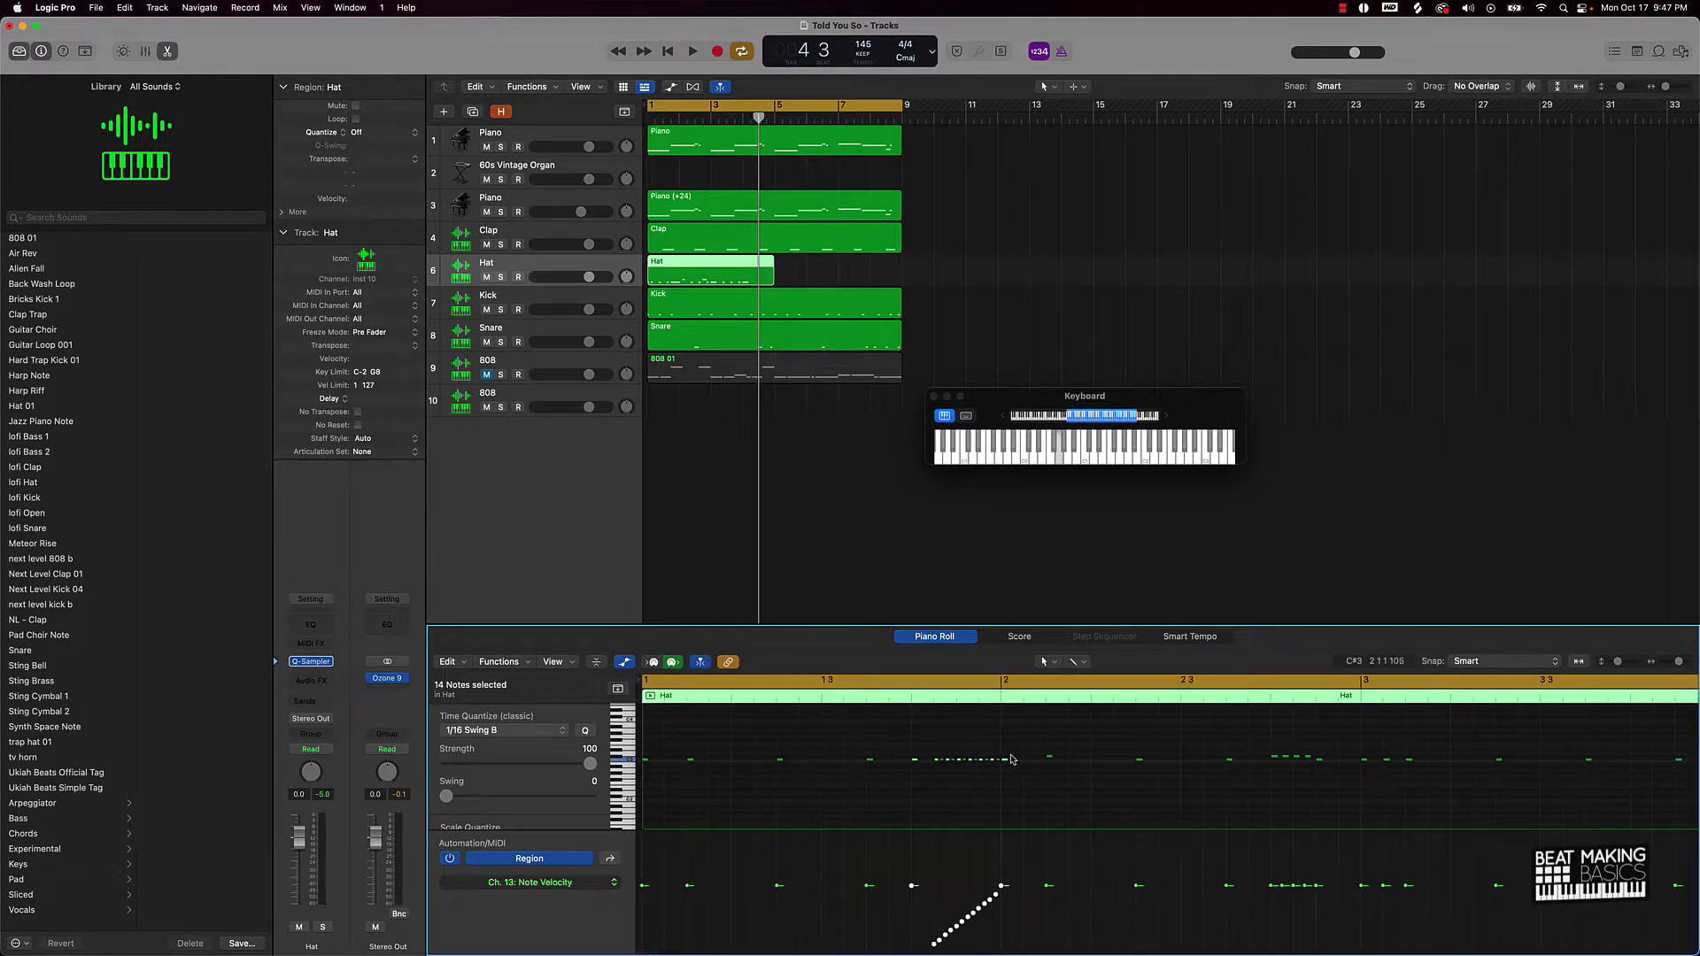
{"action": "scroll", "coordinate": [1012, 759], "scroll_direction": "right", "scroll_amount": 16}
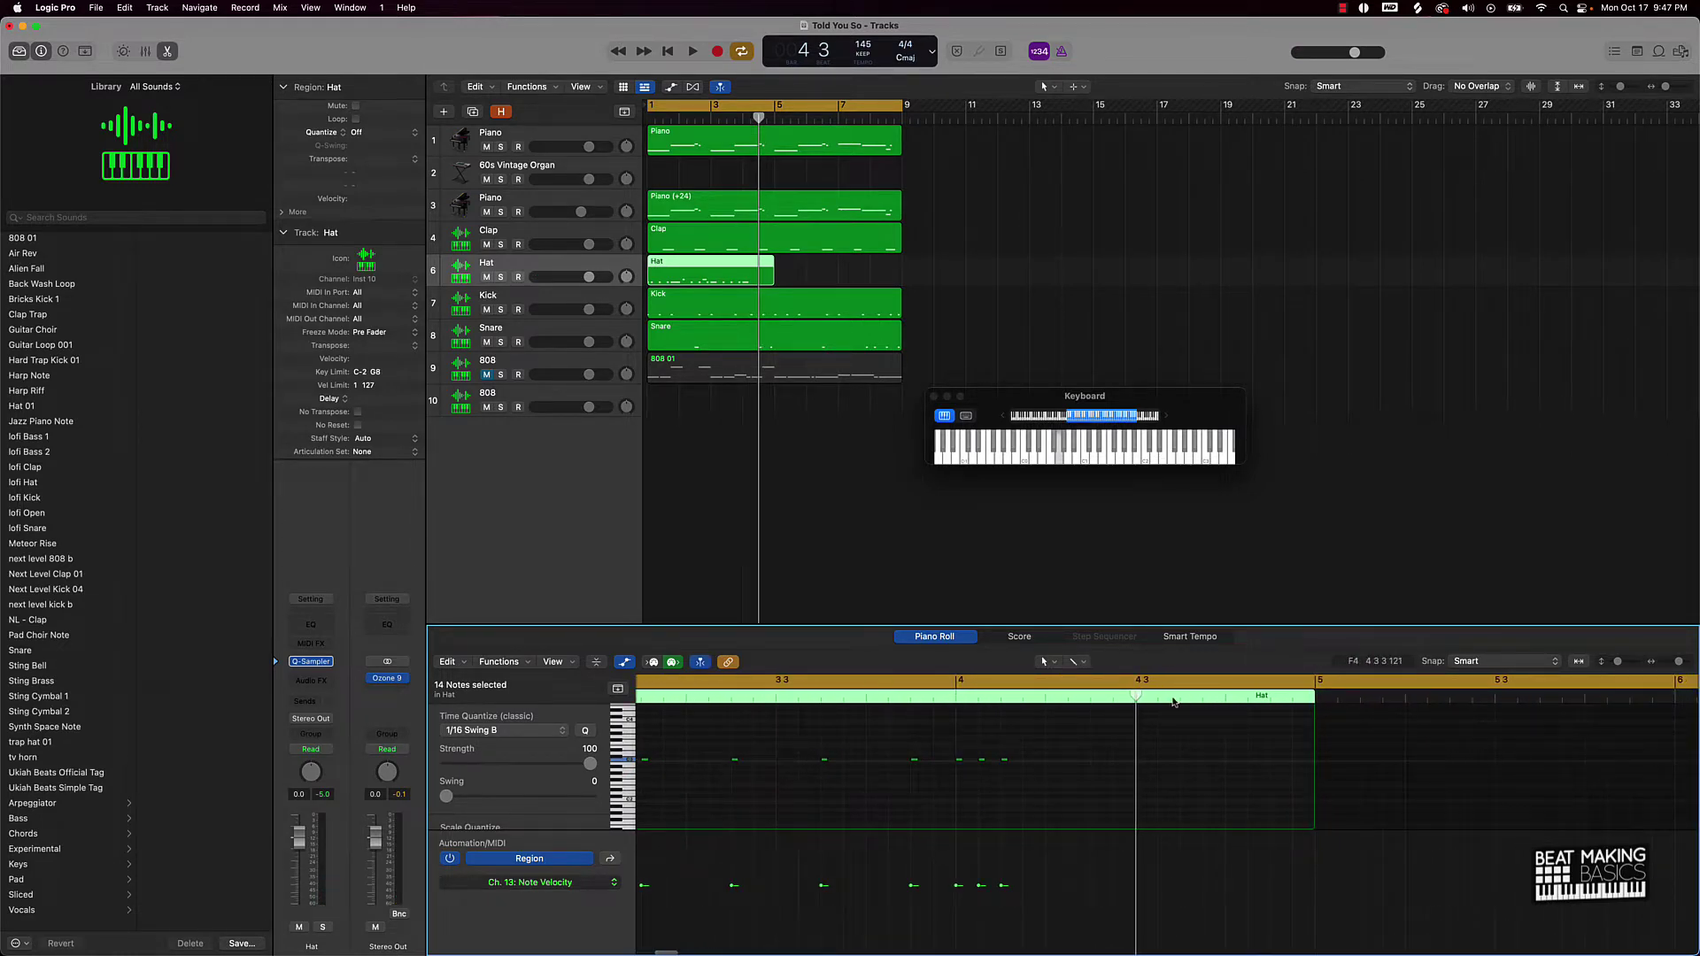
{"action": "key", "text": "Return"}
{"action": "key", "text": "space"}
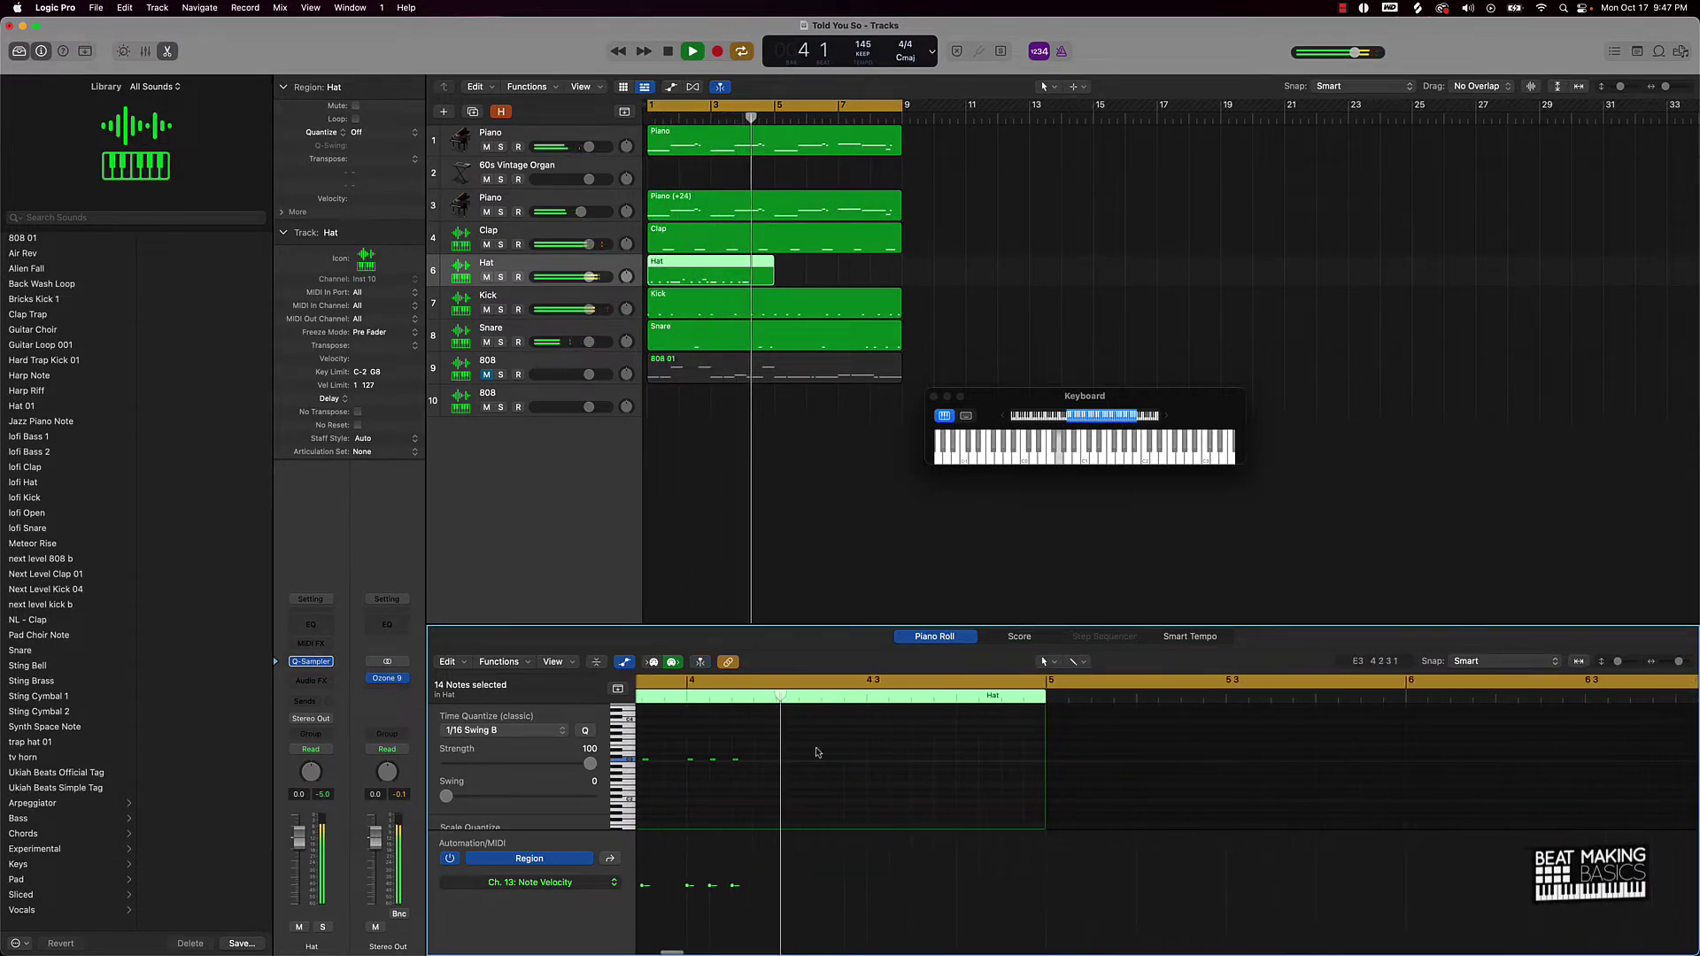
Add a C3 hat note in bar 4, place it at 4 2 3, and replay from beat 4
{"action": "key", "text": "space"}
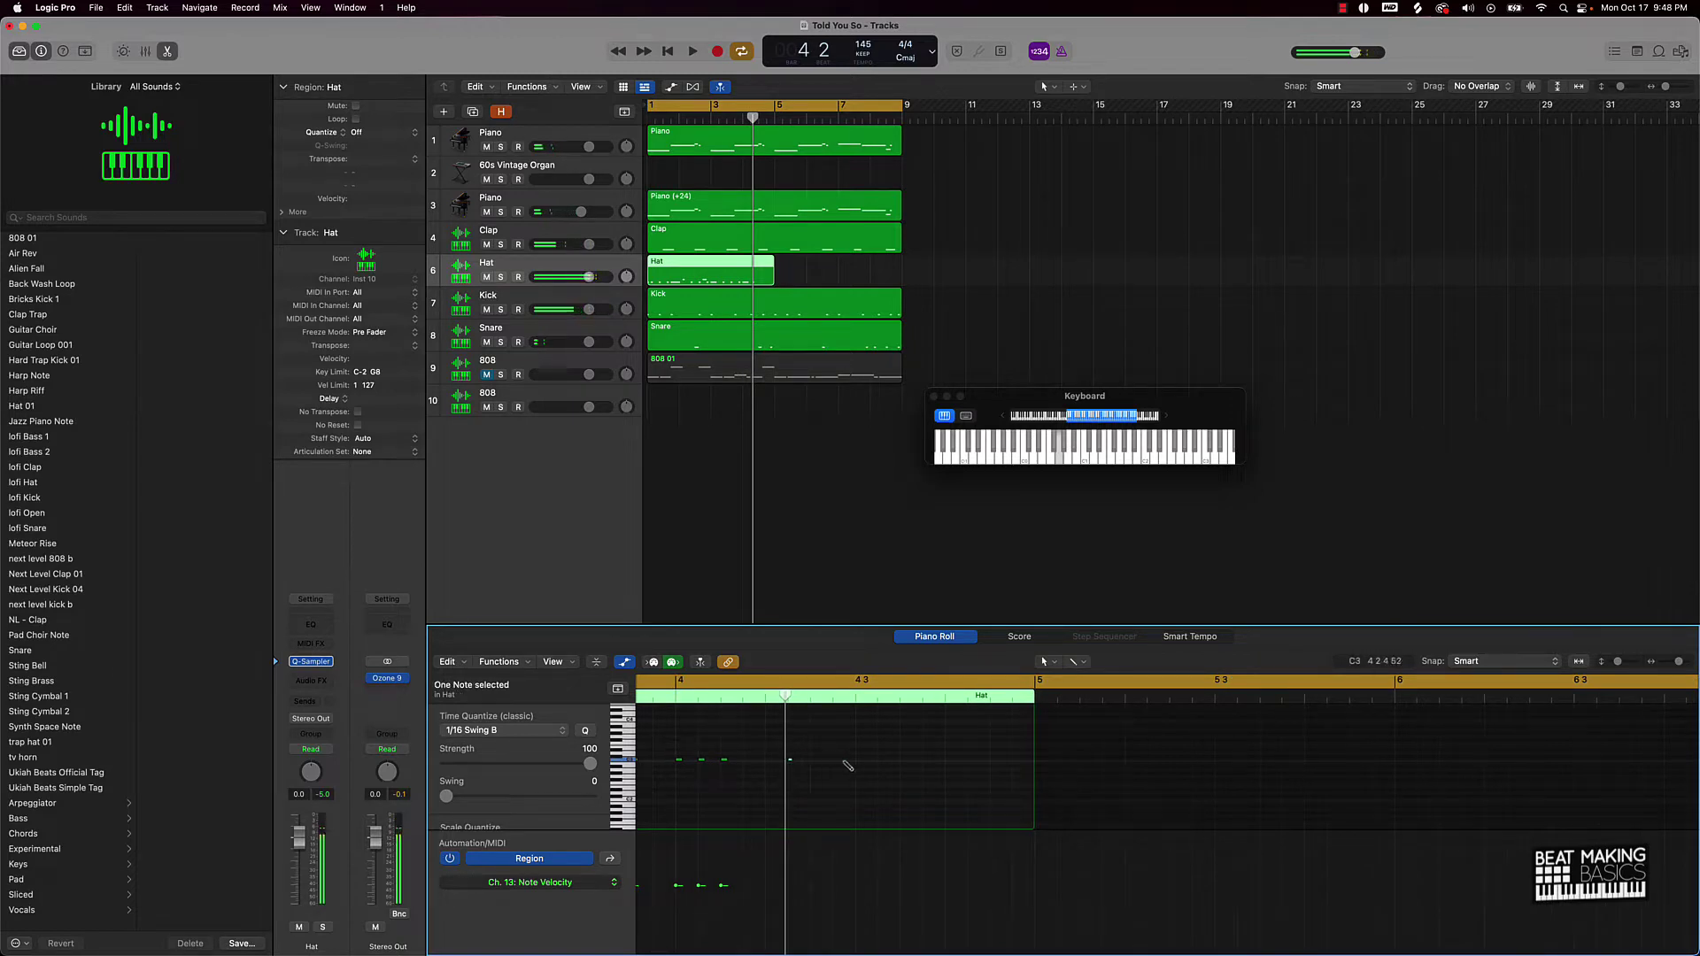
{"action": "left_click", "coordinate": [663, 703]}
{"action": "key", "text": "space"}
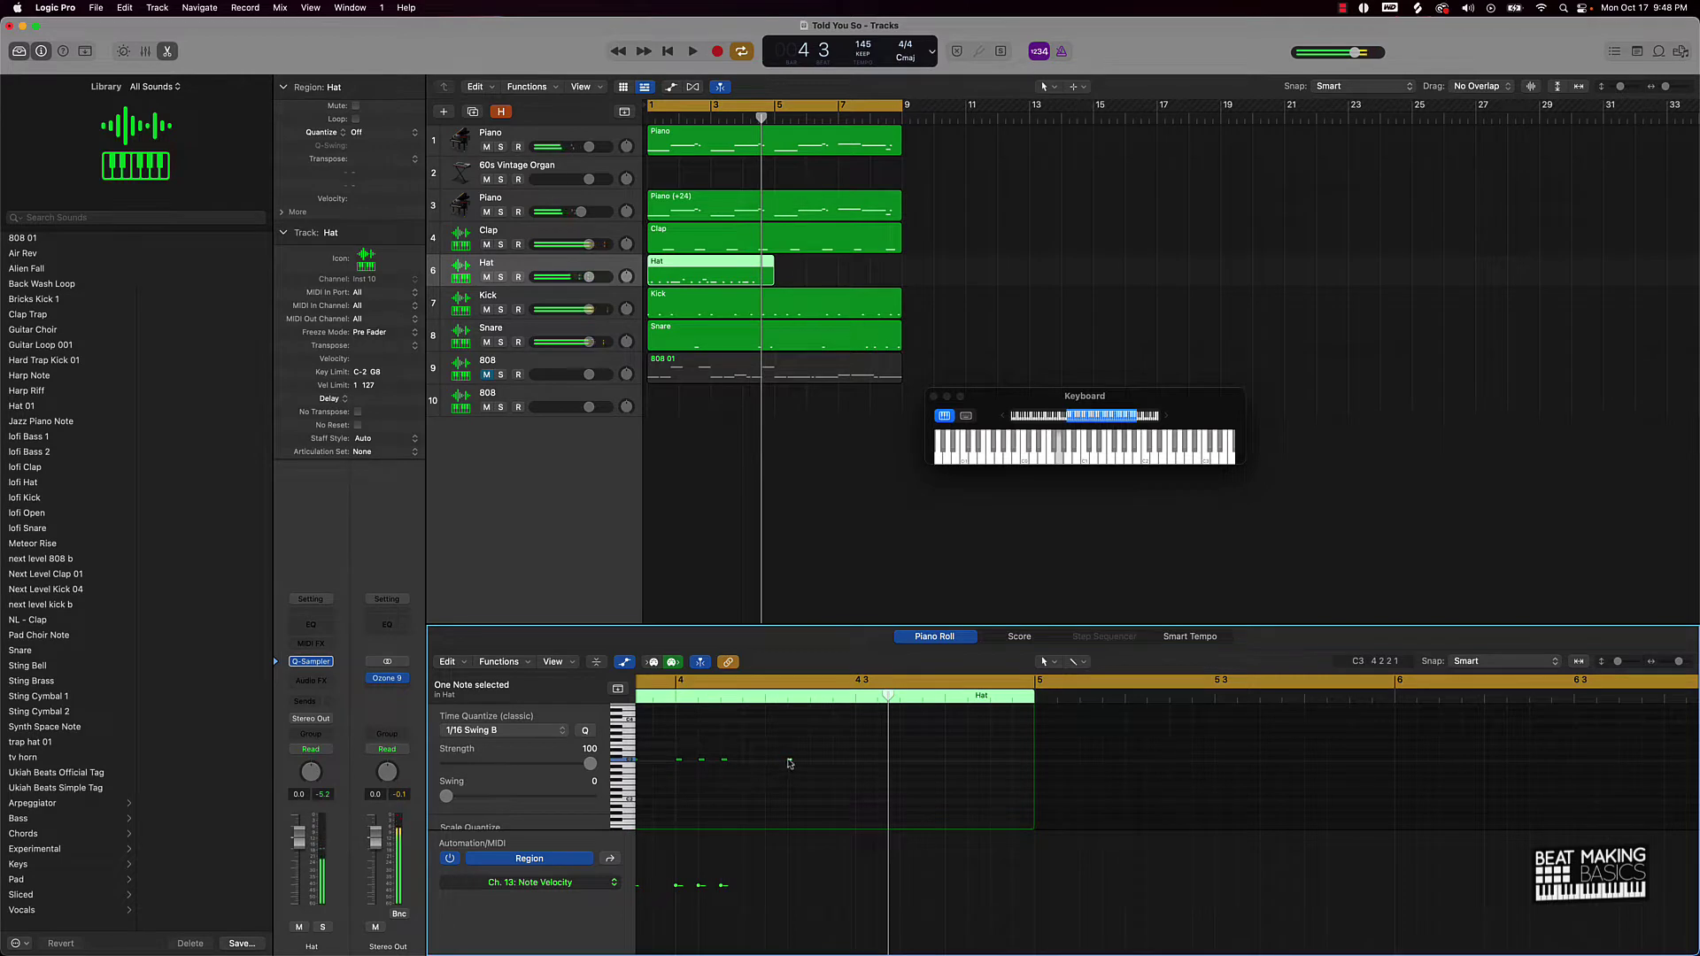
{"action": "left_click", "coordinate": [812, 760], "text": "super"}
{"action": "left_click", "coordinate": [664, 699]}
{"action": "key", "text": "space"}
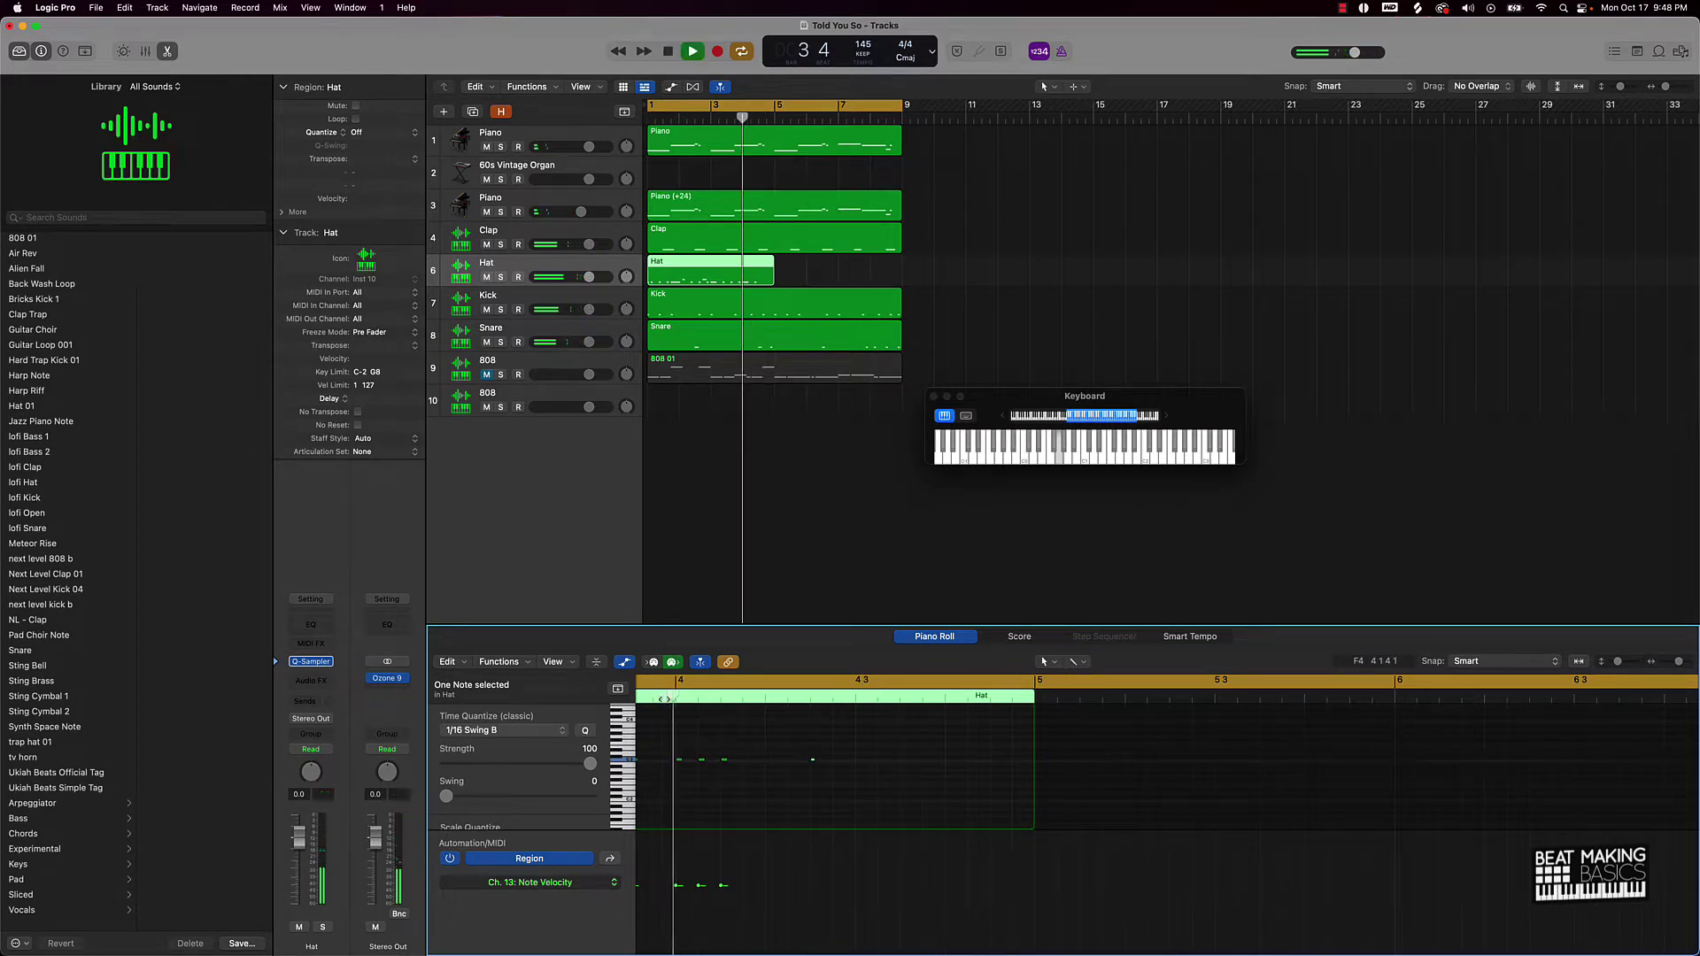
Paste the copied 14-note roll at 4 3 3 and audition the end of bar 4
{"action": "key", "text": "space"}
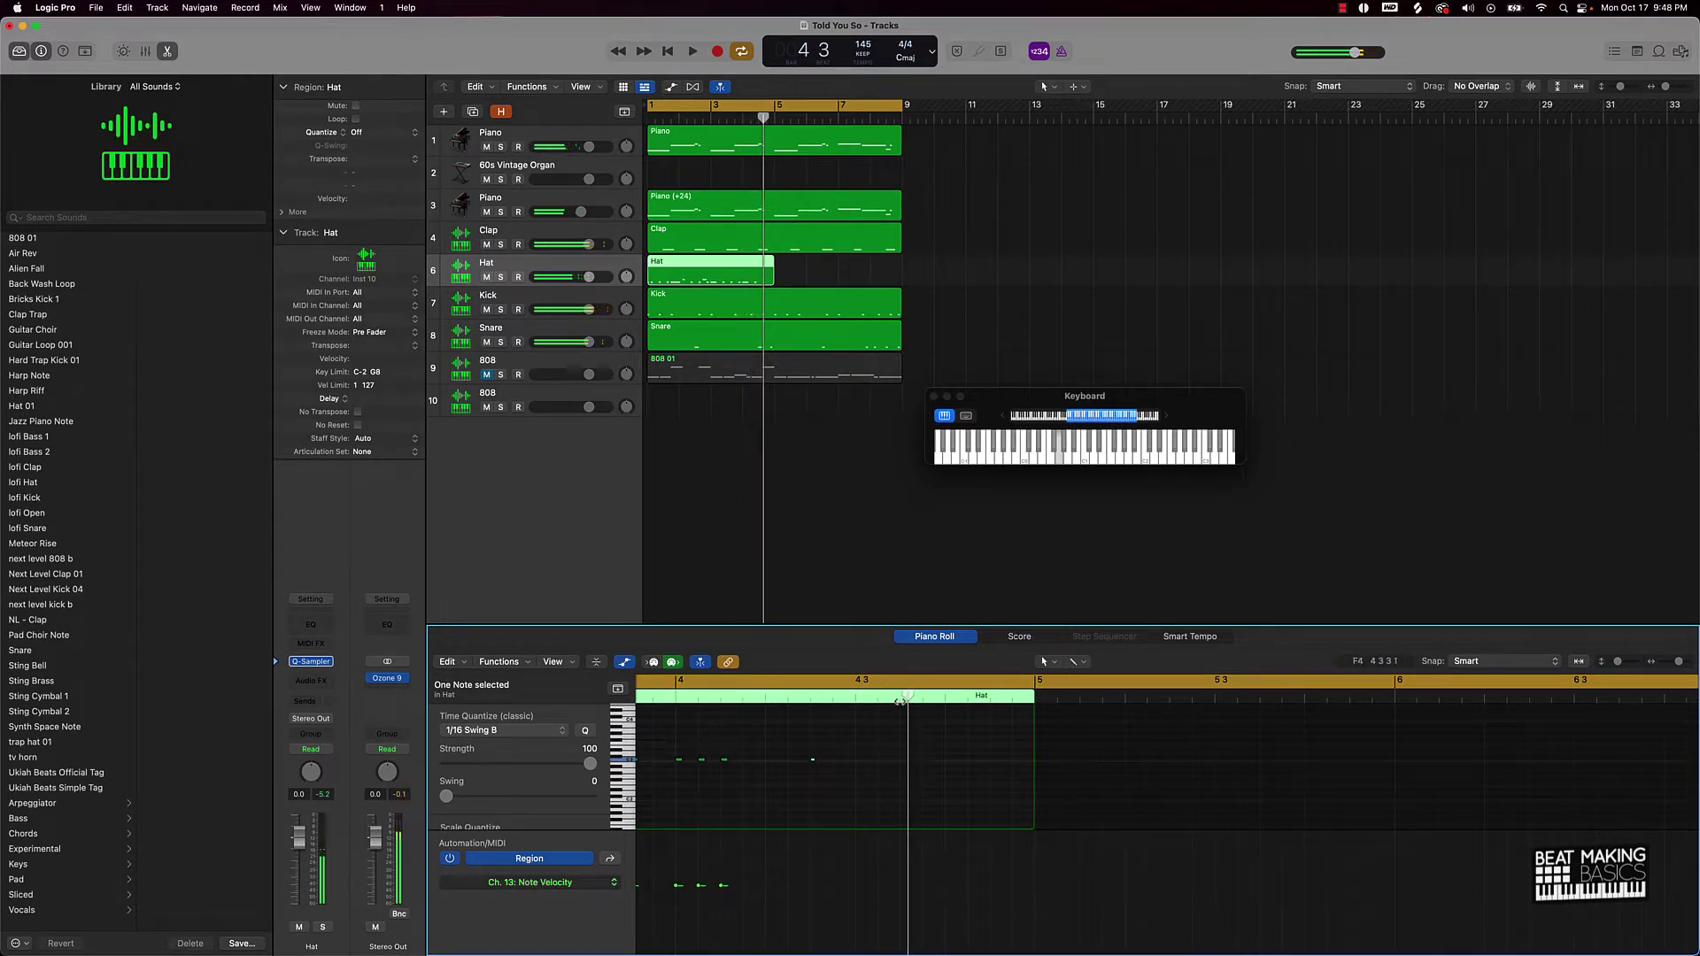
{"action": "key", "text": "r"}
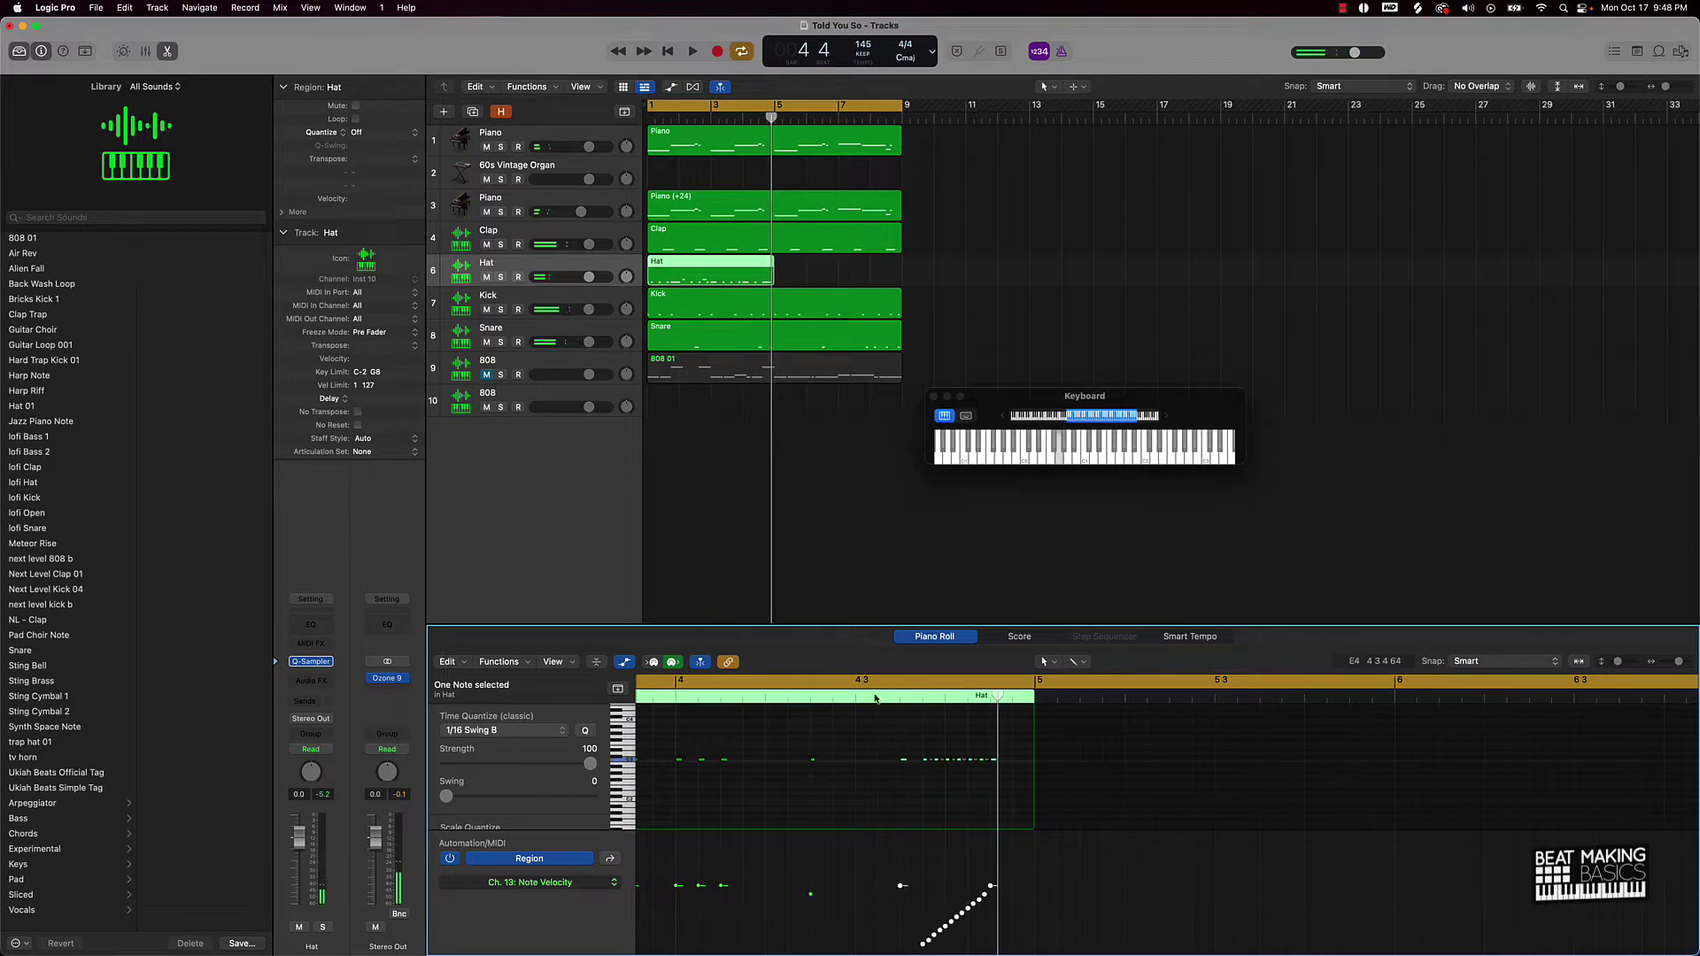
{"action": "left_click", "coordinate": [784, 697]}
{"action": "key", "text": "space"}
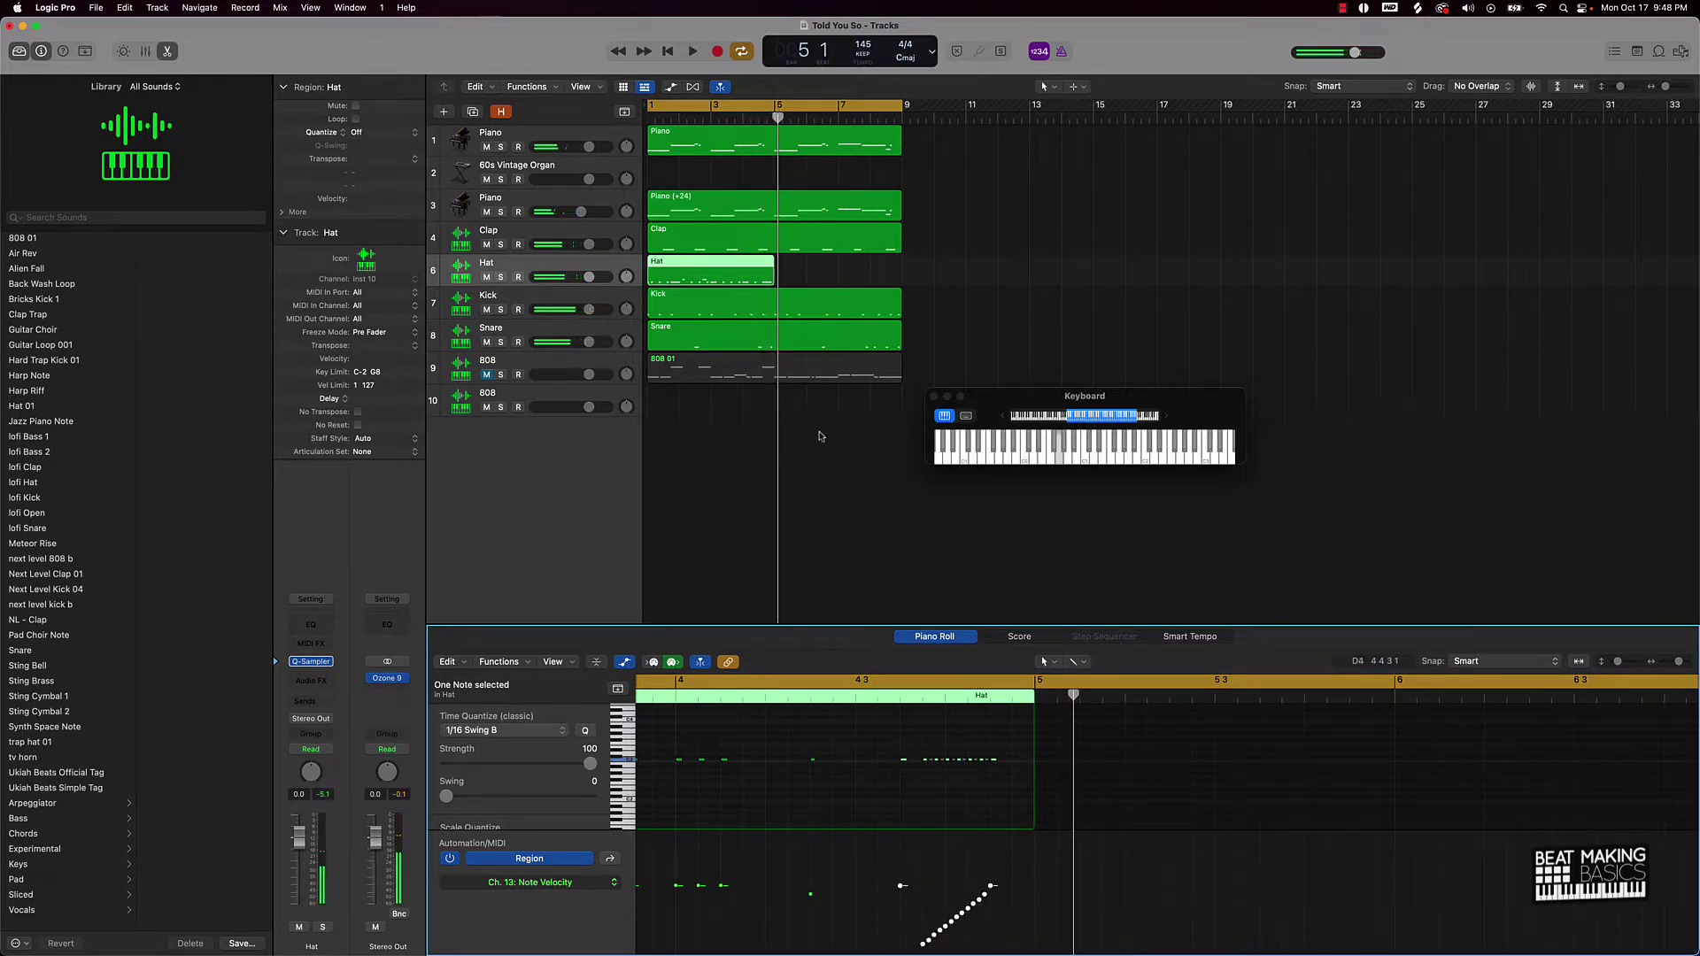
Repeat the four-bar Hat region at bar 5, join both into one eight-bar region, and play it back
{"action": "left_click", "coordinate": [742, 272]}
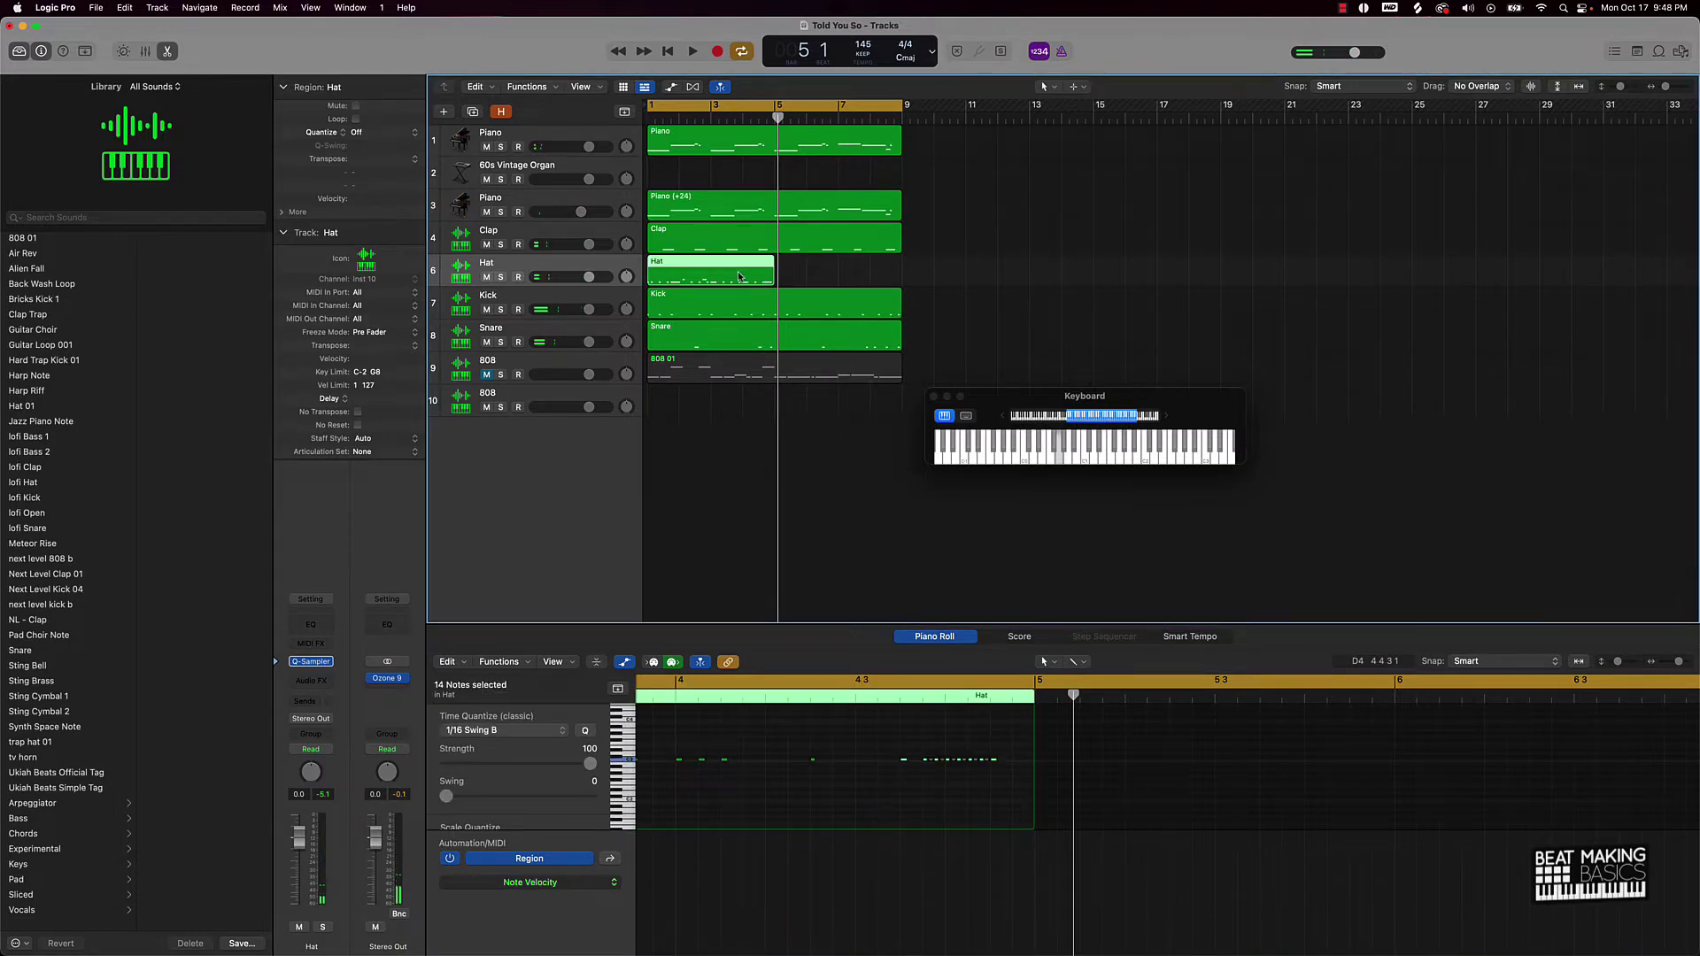
{"action": "key", "text": "super+r"}
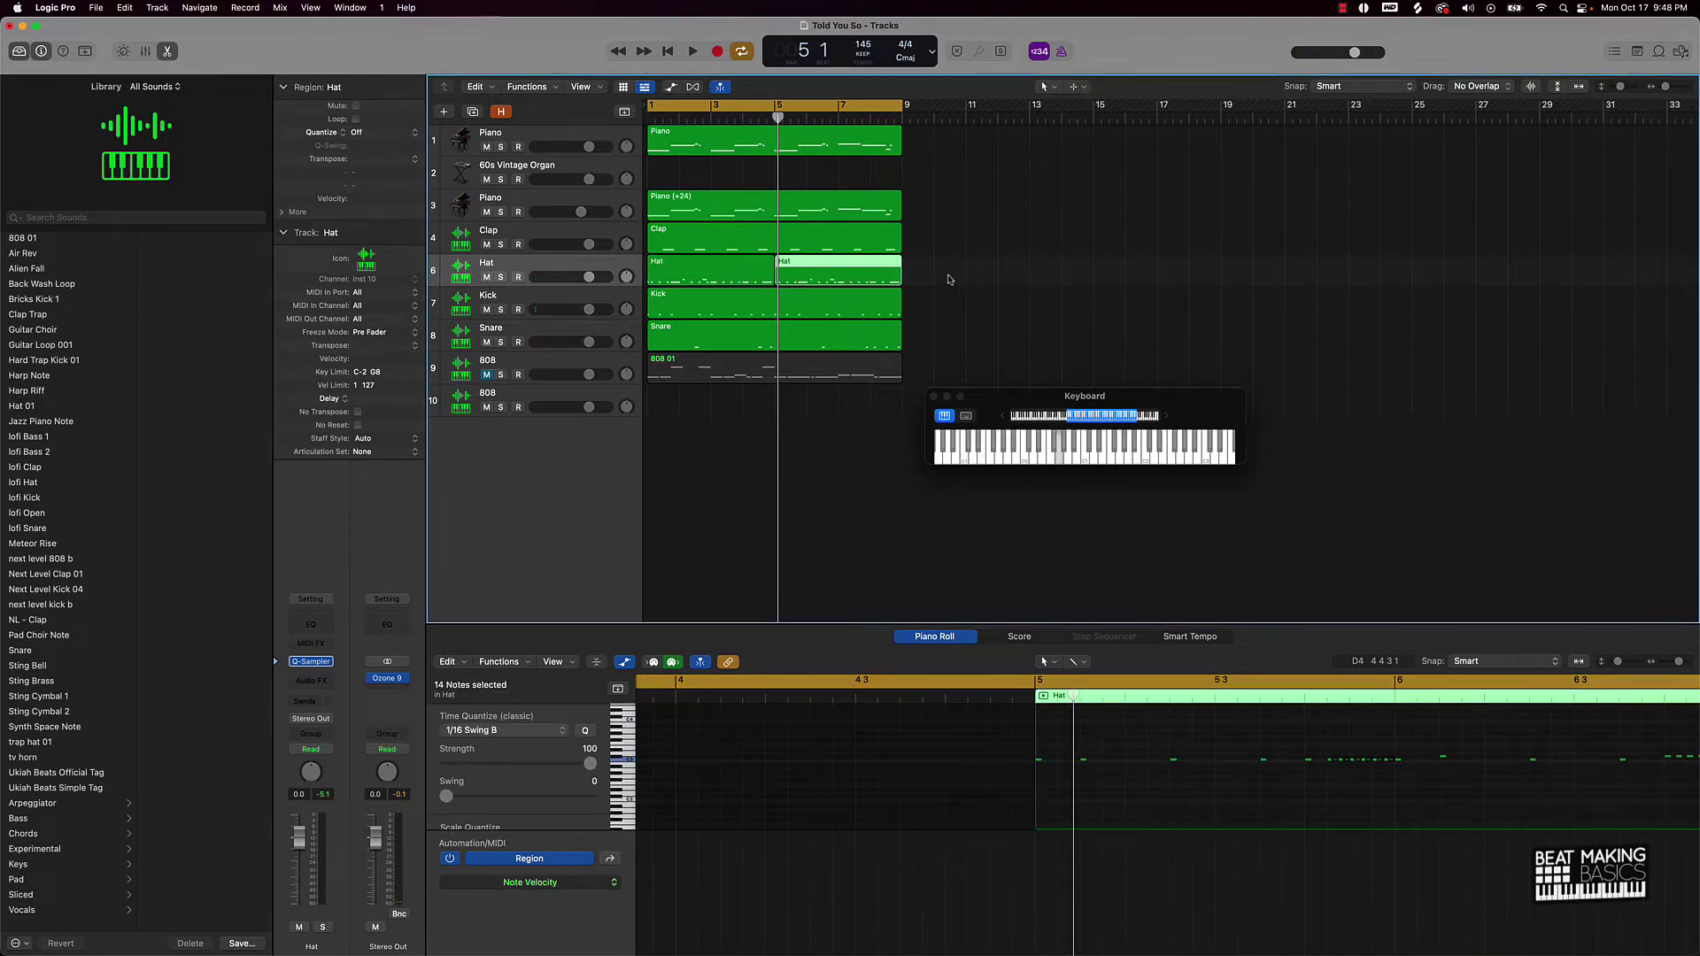
{"action": "left_click", "coordinate": [726, 275], "text": "shift"}
{"action": "key", "text": "shift+space"}
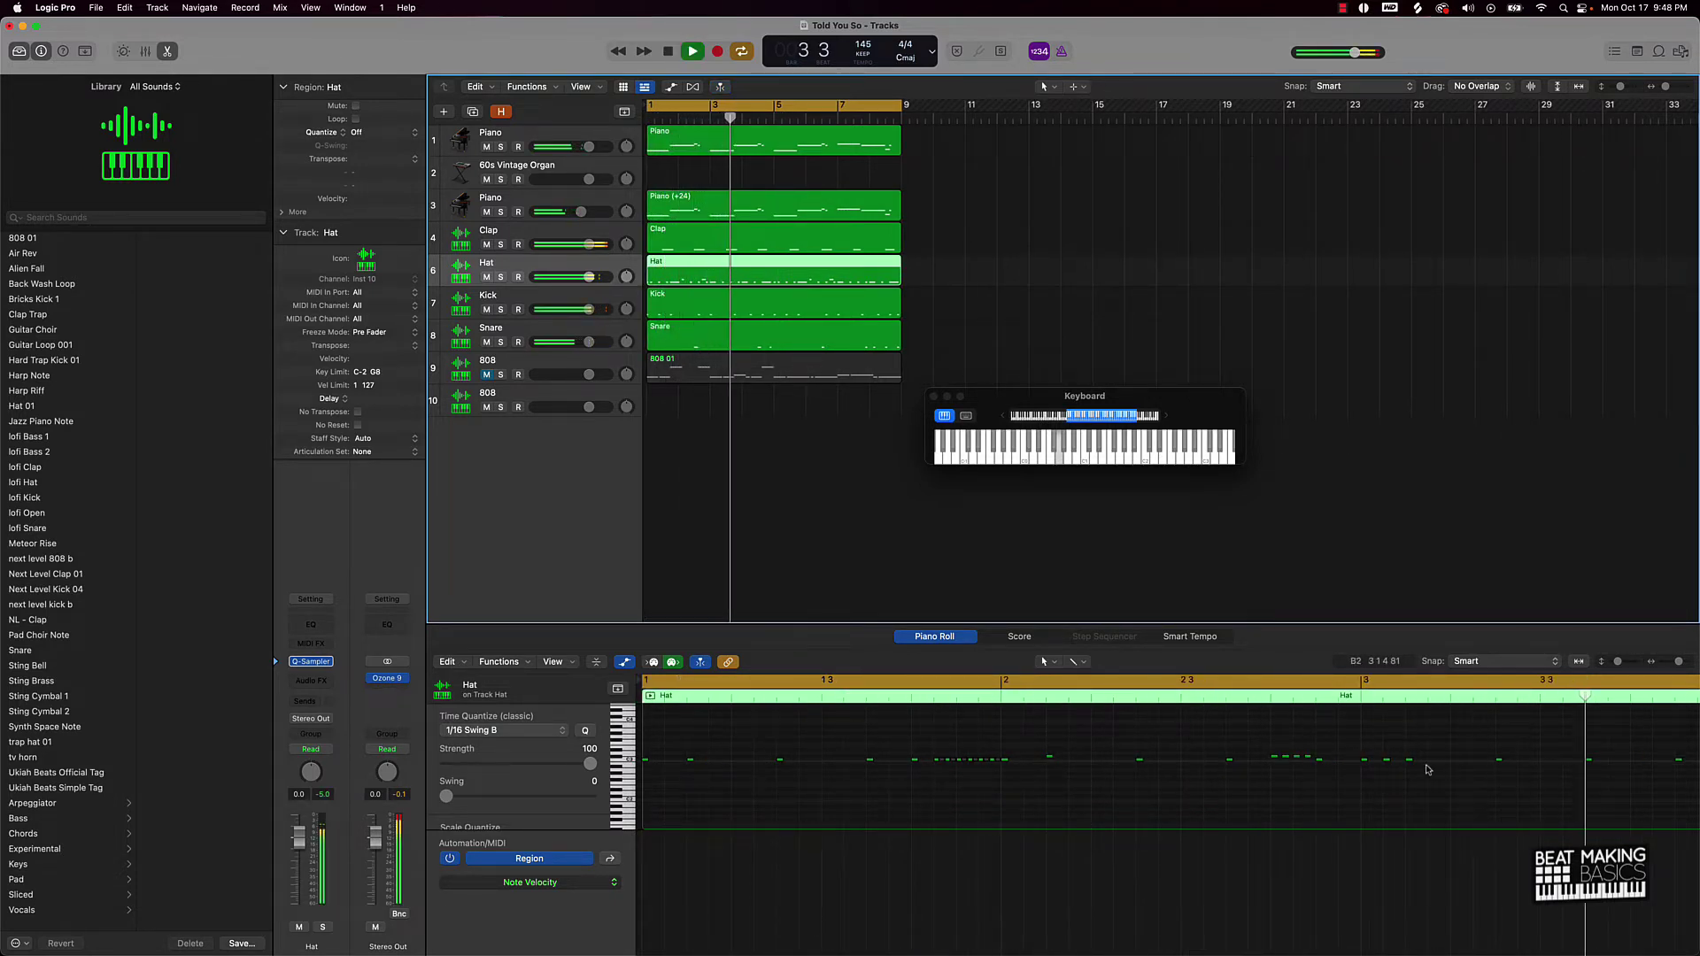
Select the four C#3 notes at the end of bar 2, give them descending velocities, and play the pattern
{"action": "left_click", "coordinate": [1295, 758]}
{"action": "key", "text": "space"}
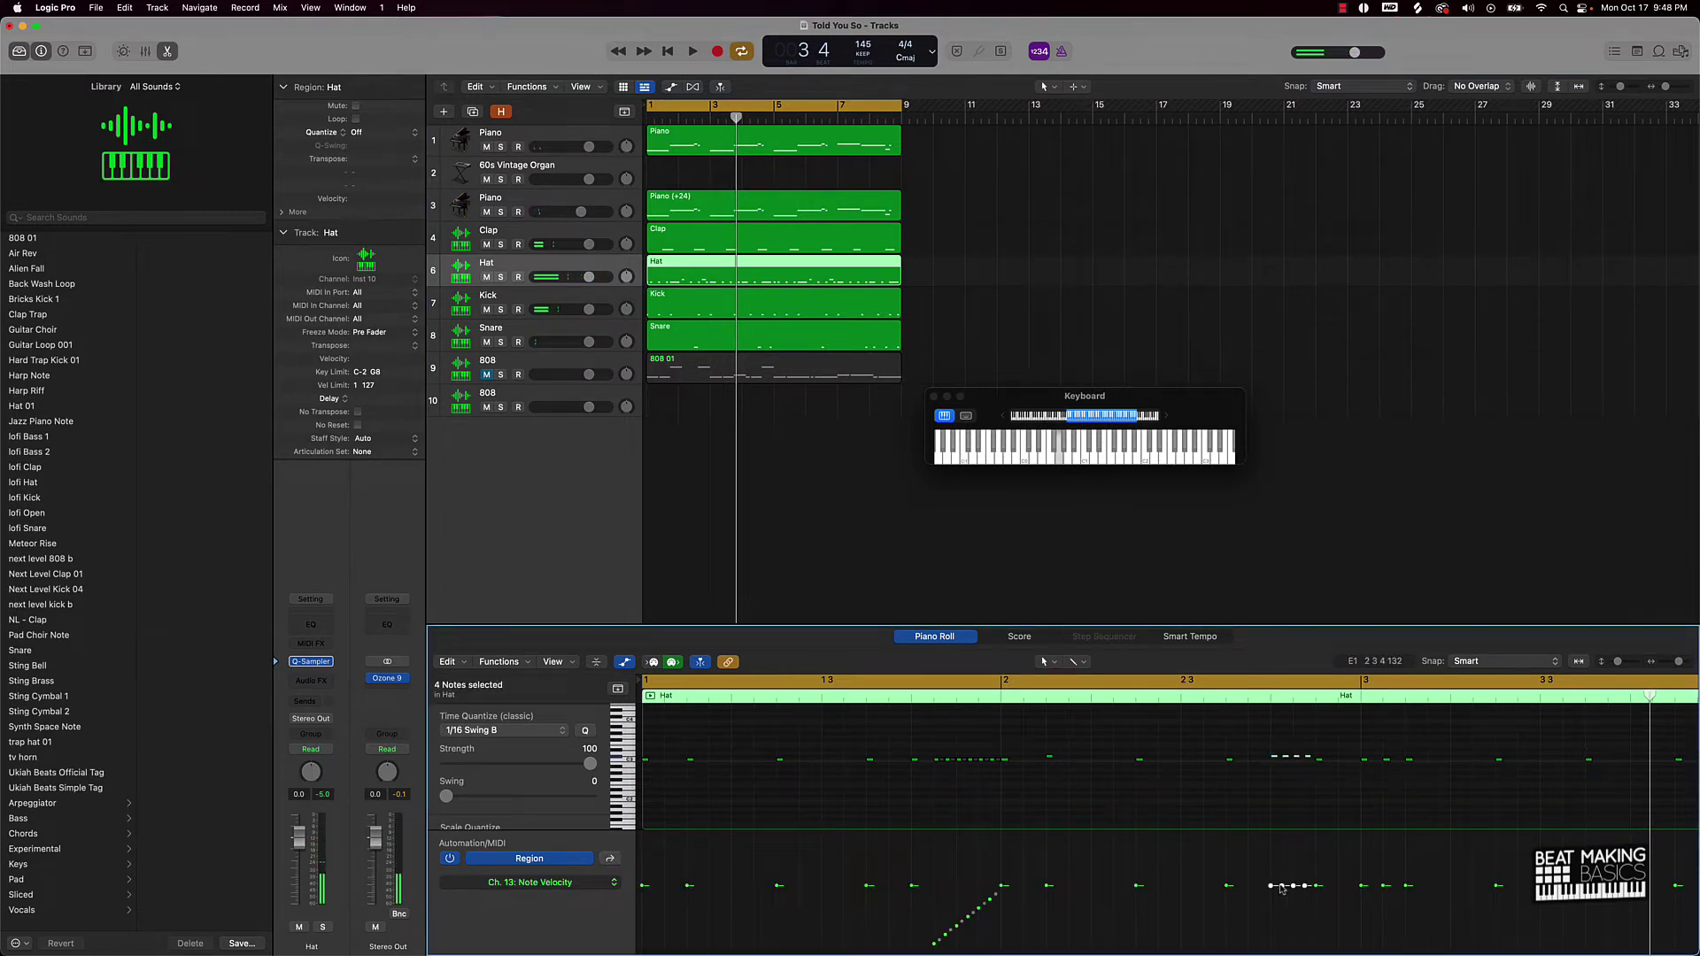
{"action": "left_click_drag", "start_coordinate": [1270, 888], "coordinate": [1273, 892]}
{"action": "key", "text": "space"}
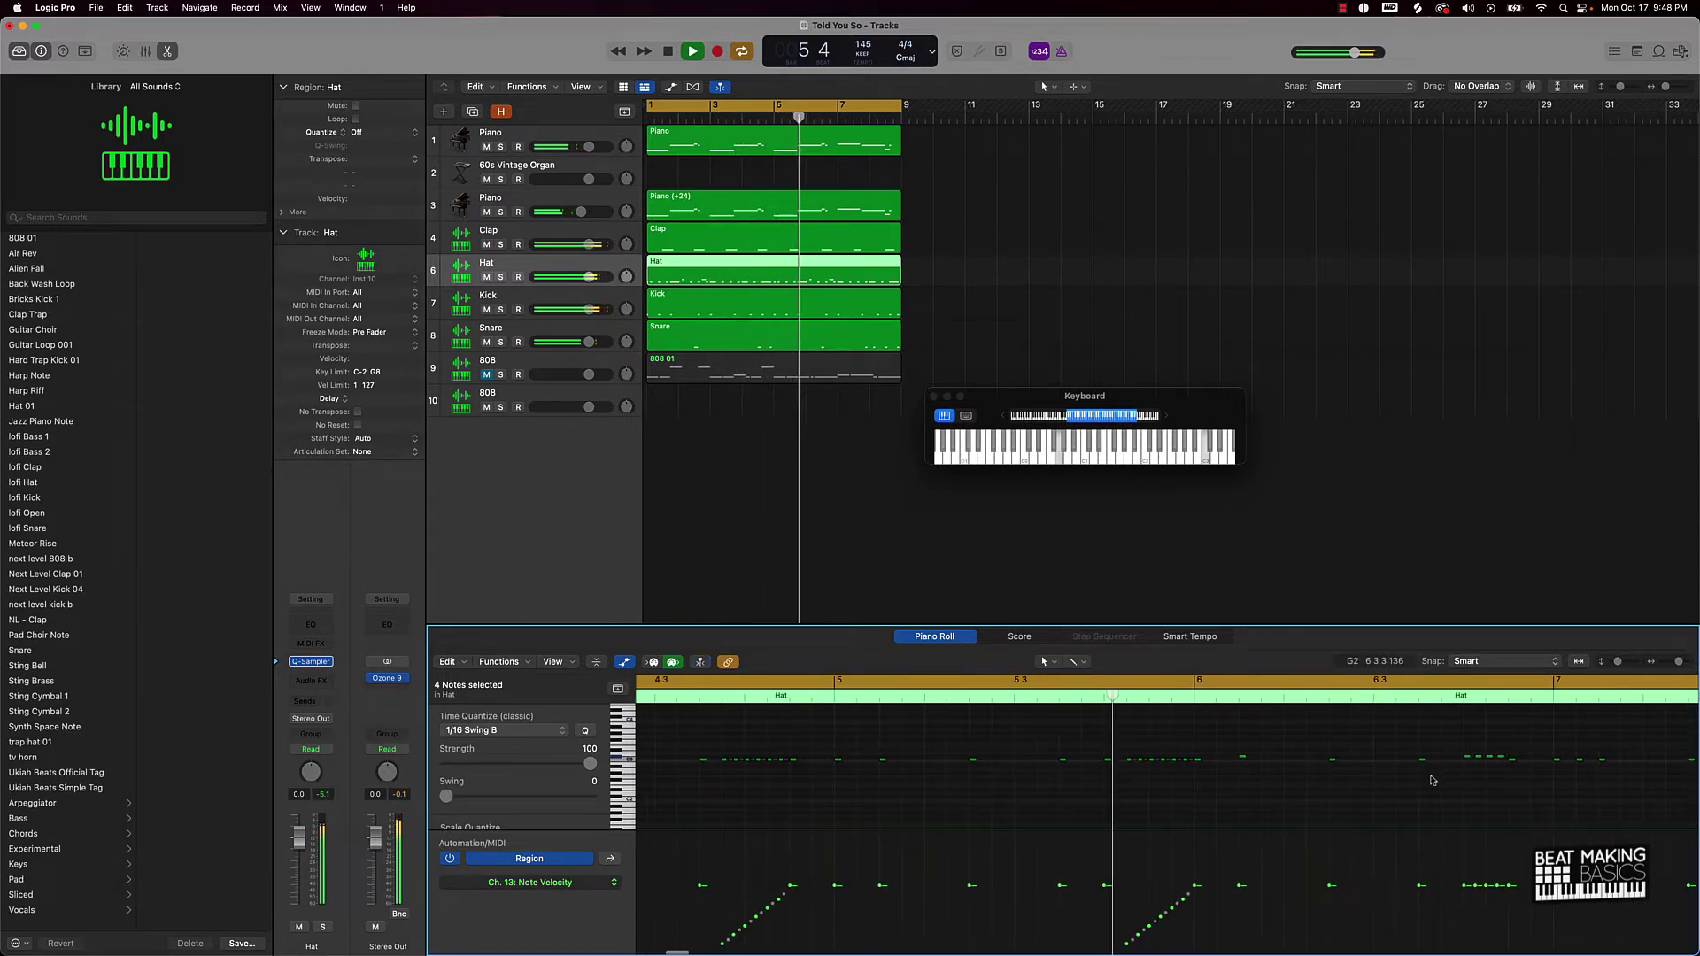
Lower the pitch and velocity of the last two C#3 notes in the bar 6 run and play the pattern
{"action": "key", "text": "space"}
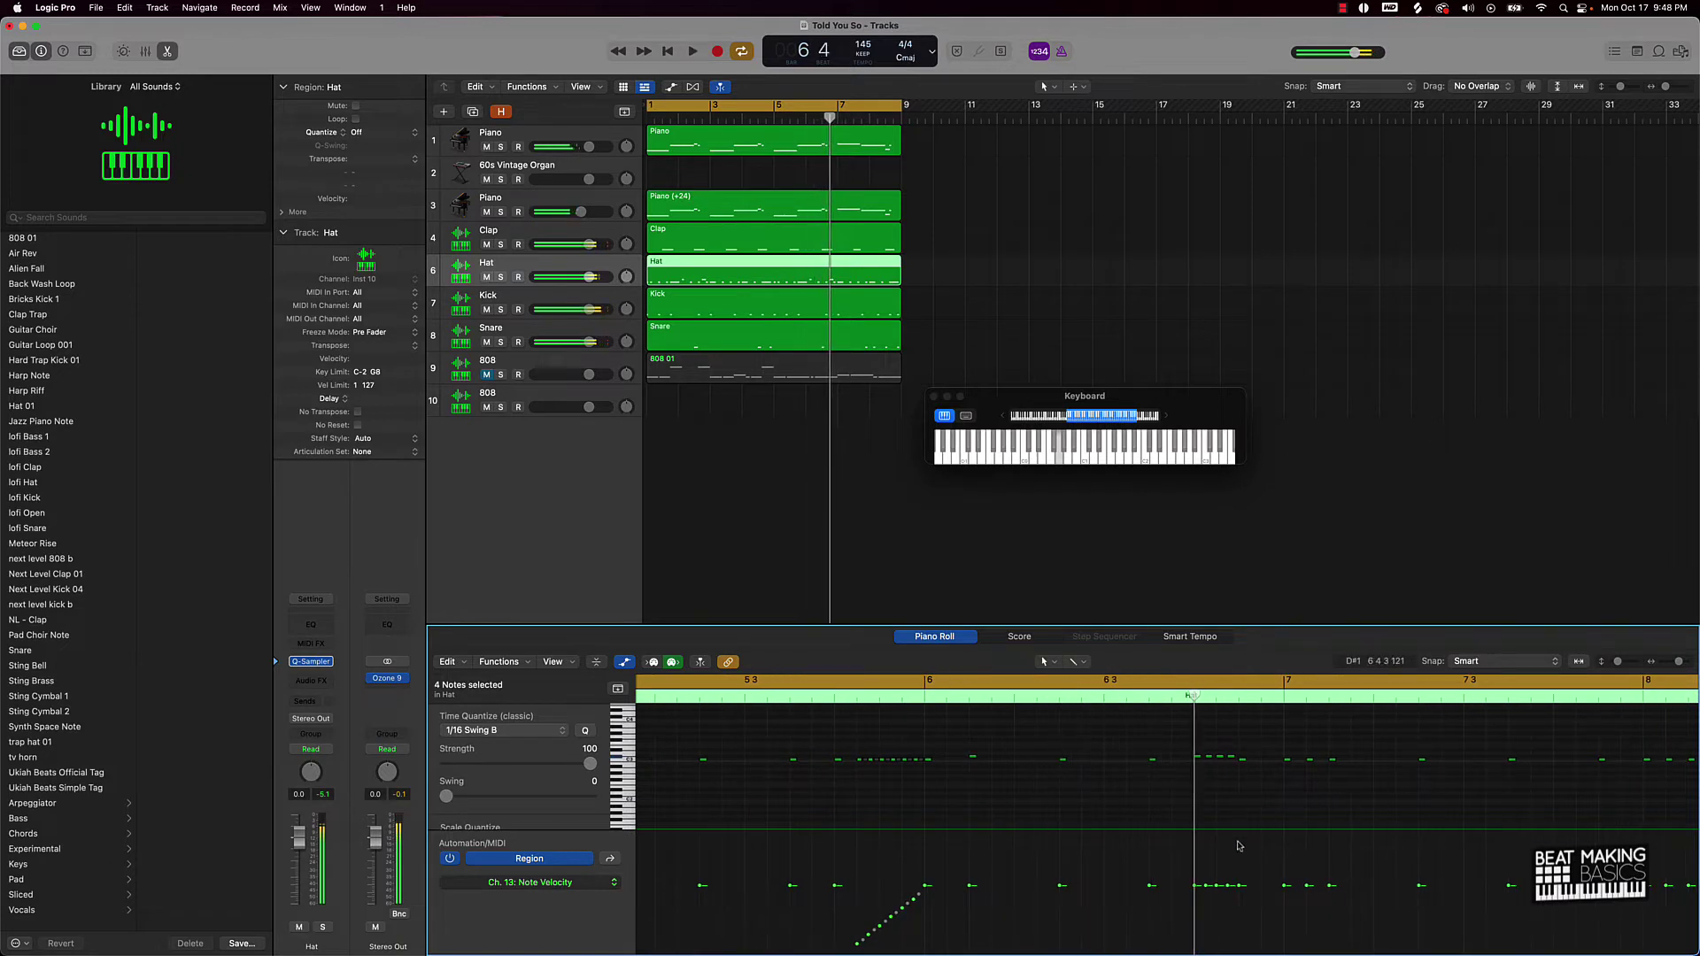
{"action": "left_click", "coordinate": [1223, 757]}
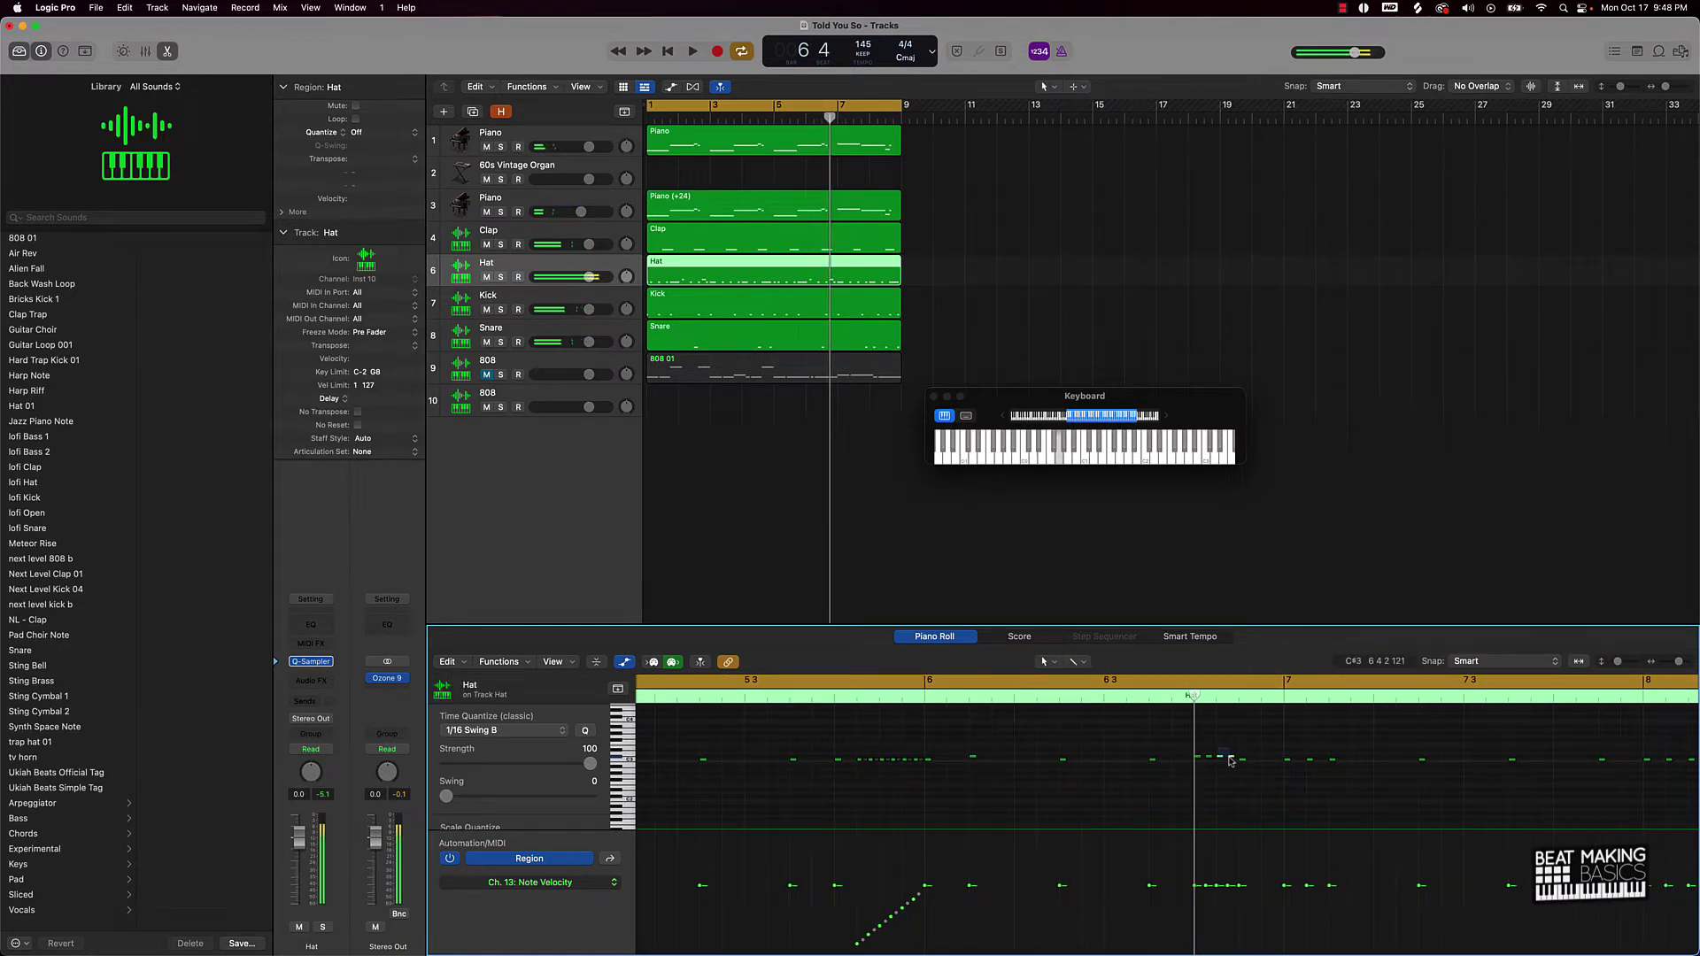
{"action": "left_click_drag", "start_coordinate": [1222, 761], "coordinate": [1223, 774]}
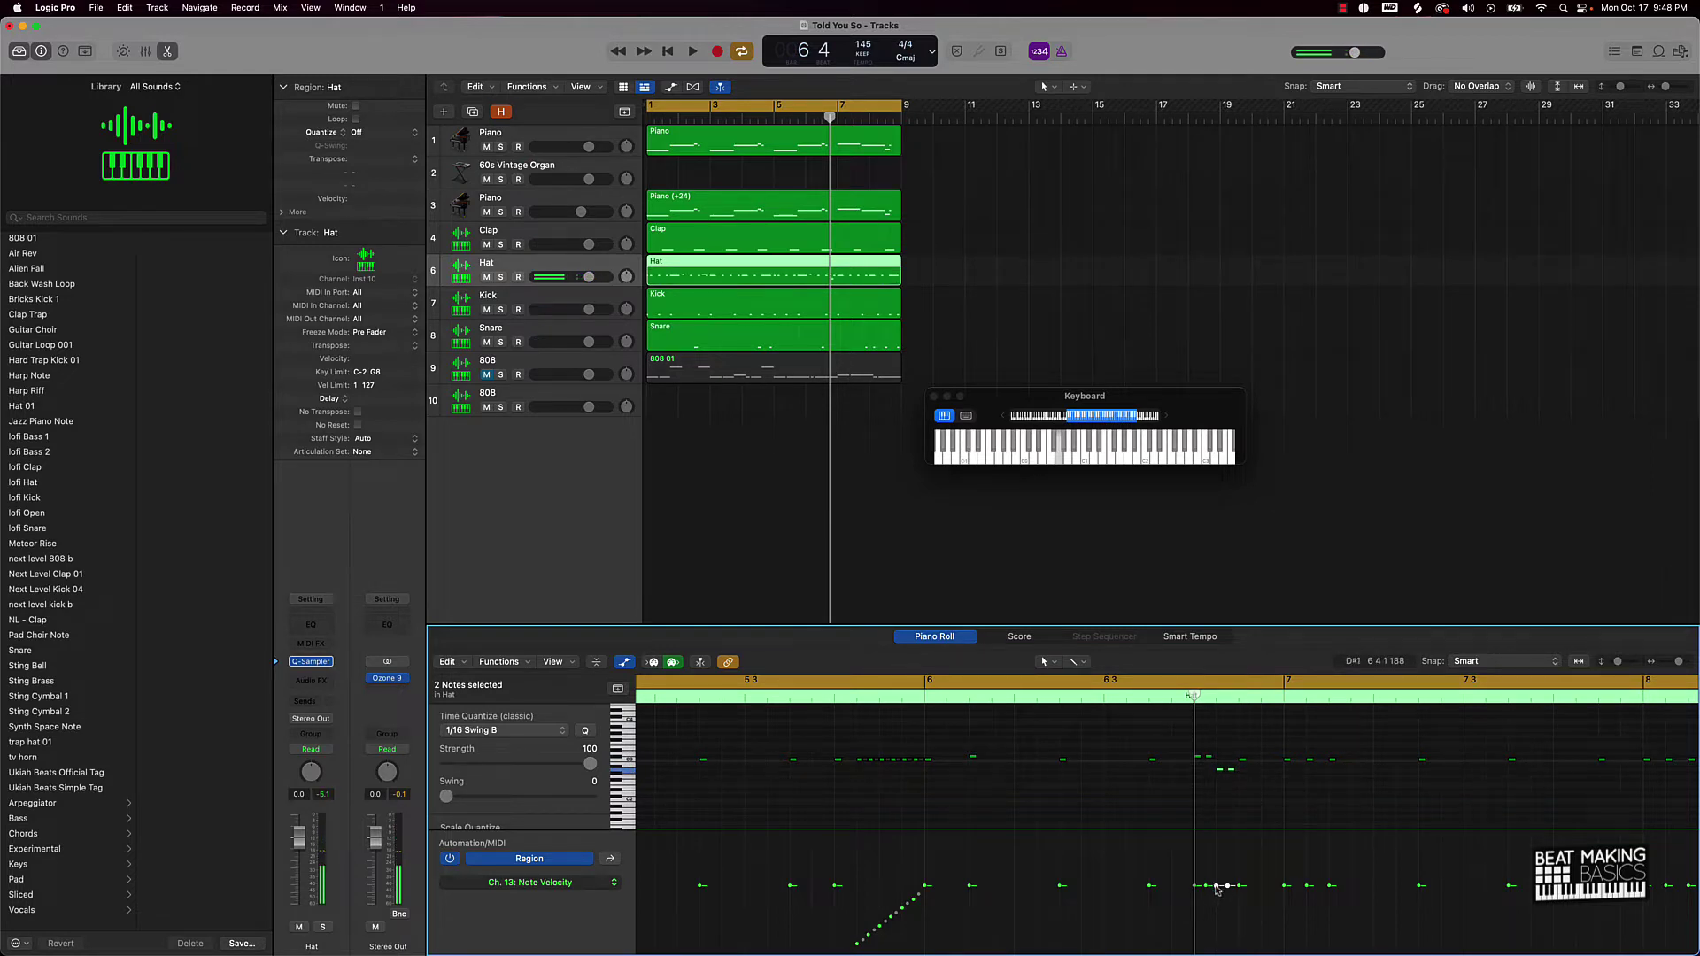
{"action": "key", "text": "space"}
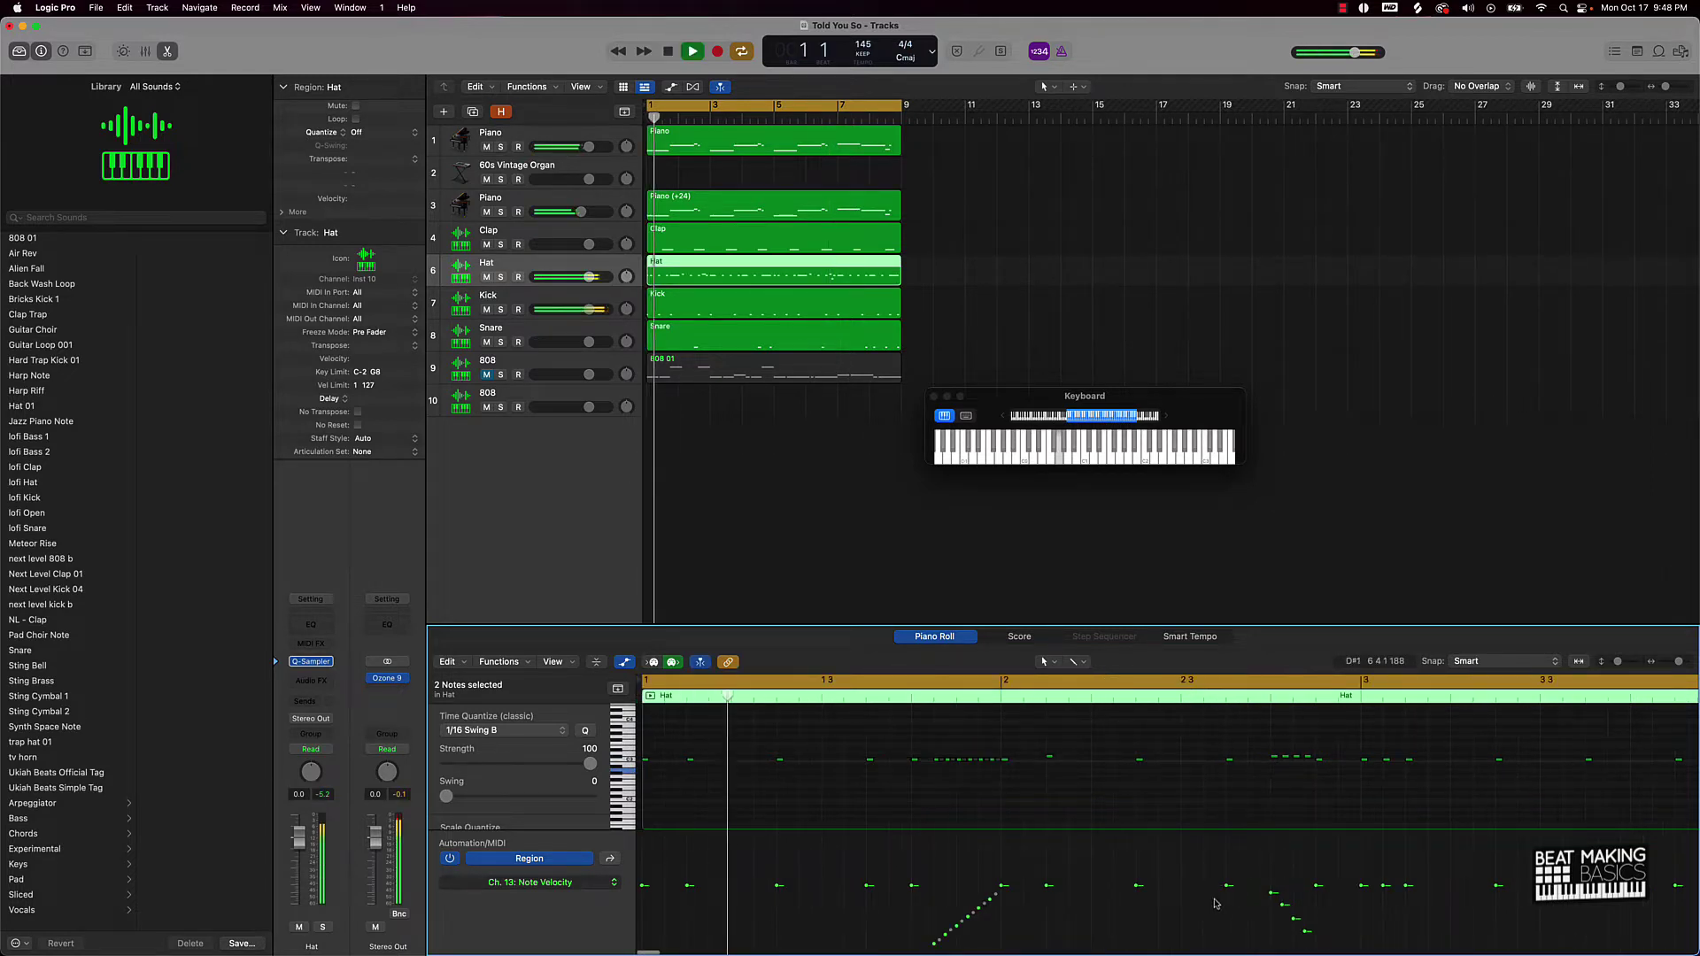
Move the last six notes of the roll at the end of bar 8 to a lower pitch and audition it
{"action": "left_click", "coordinate": [1268, 788], "text": "ctrl+alt"}
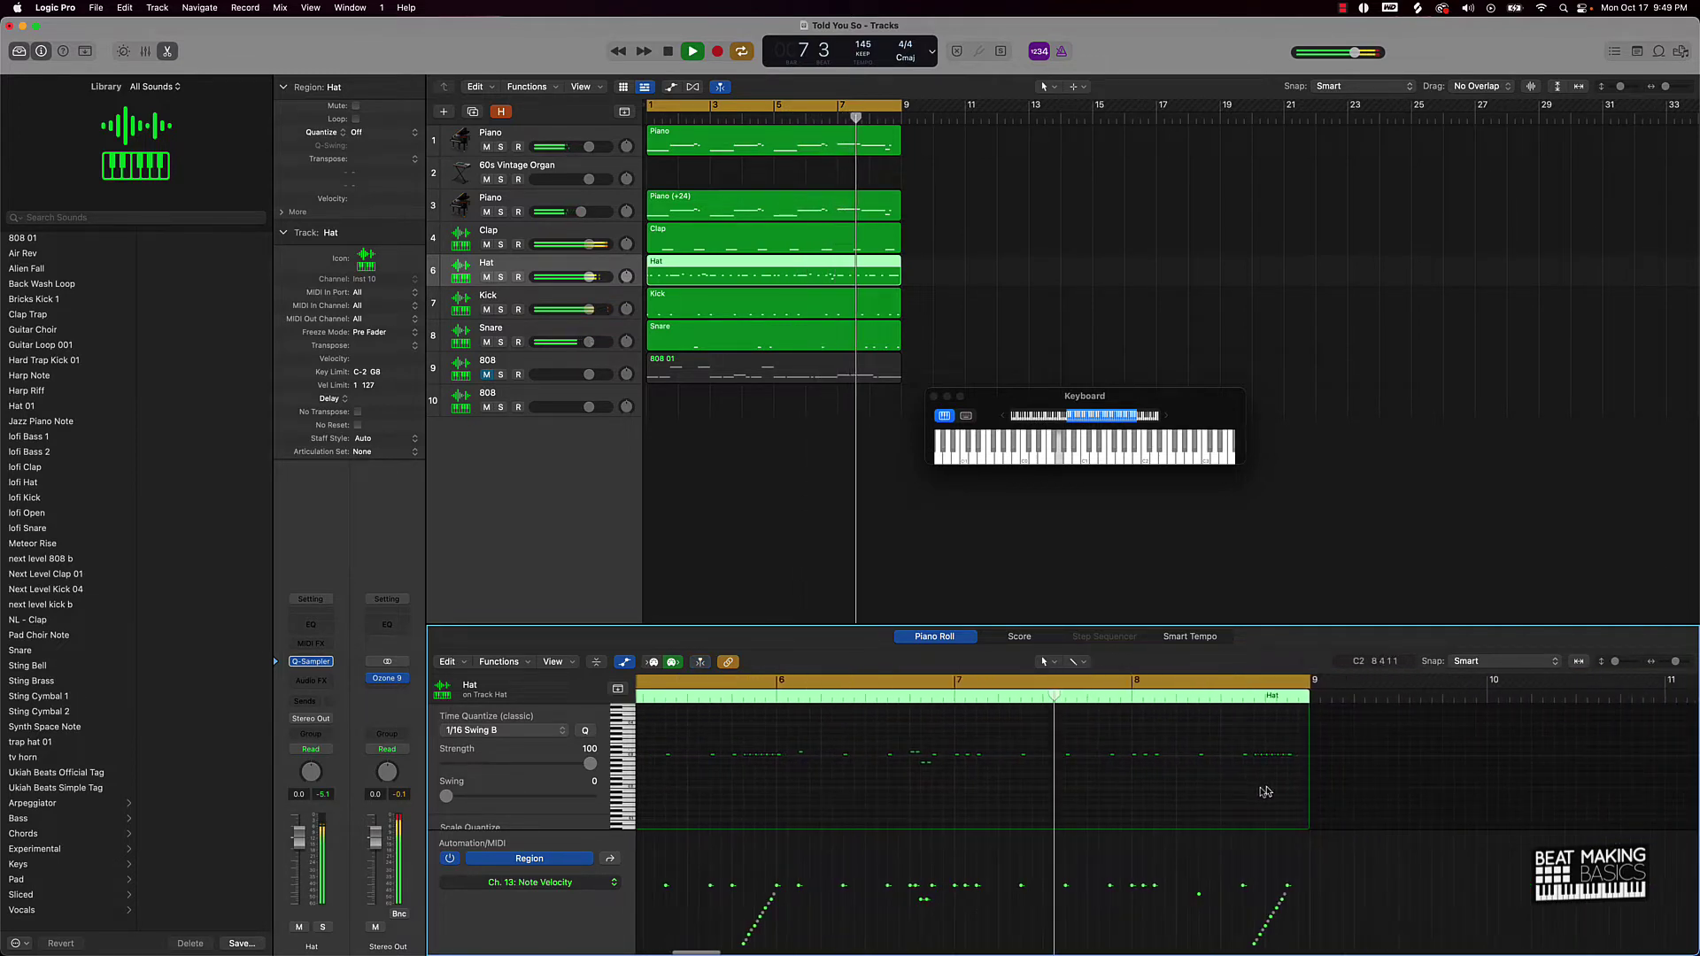
{"action": "key", "text": "space"}
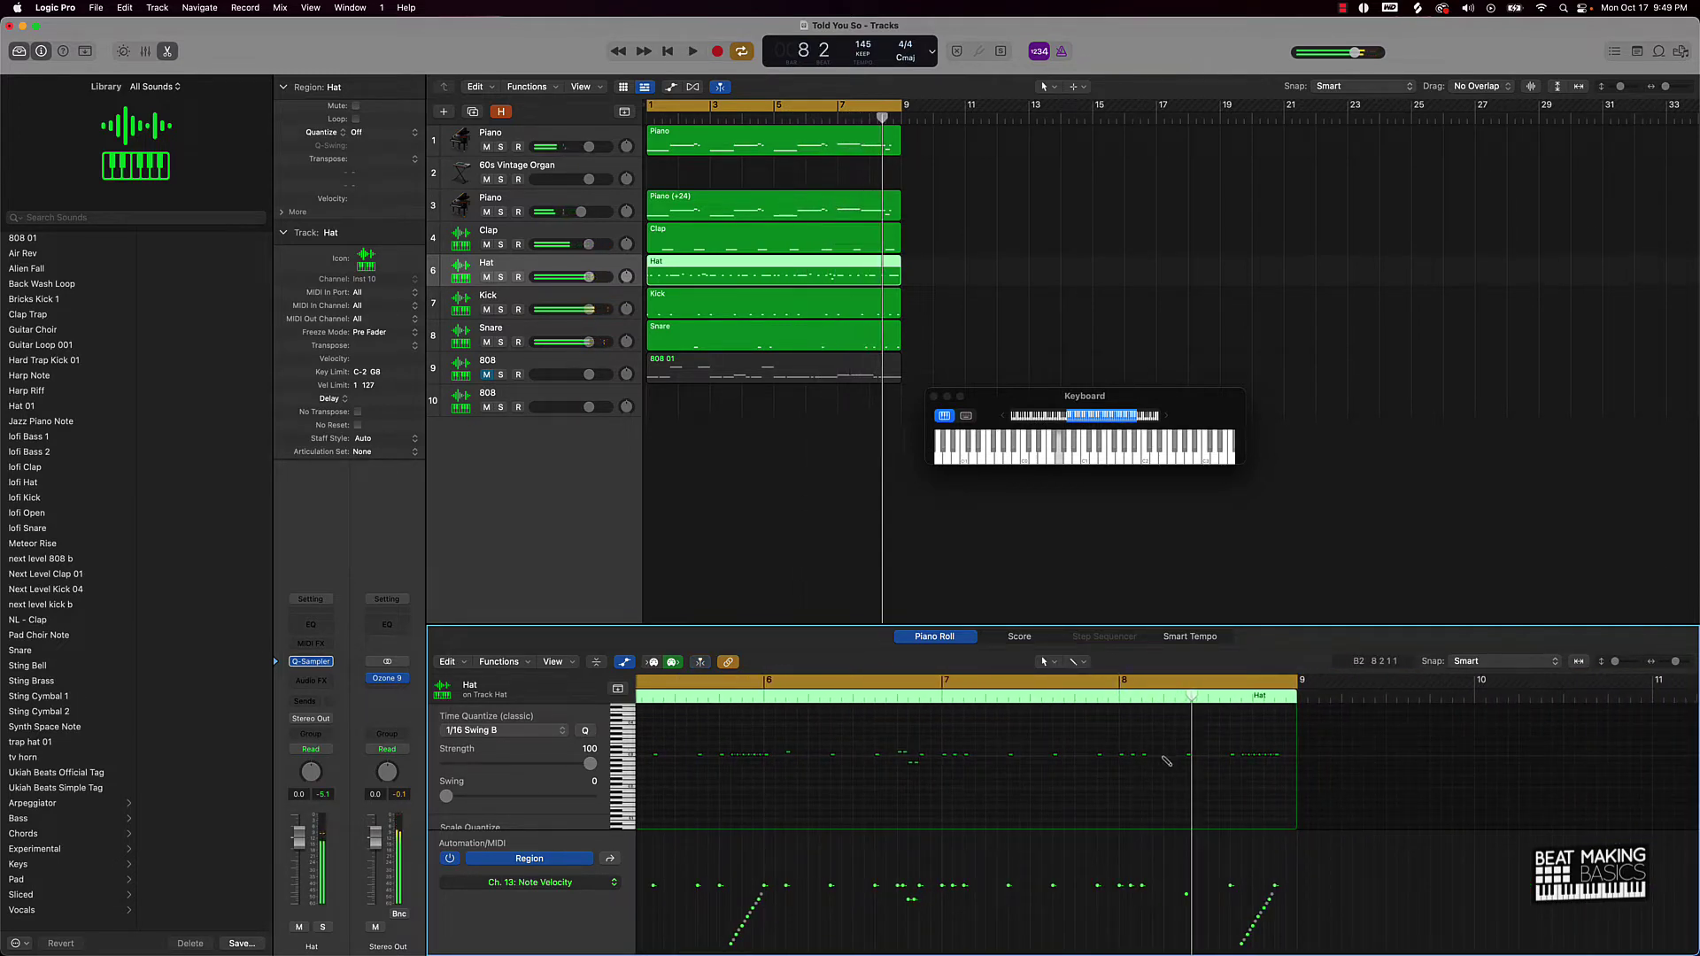
{"action": "left_click", "coordinate": [1115, 701]}
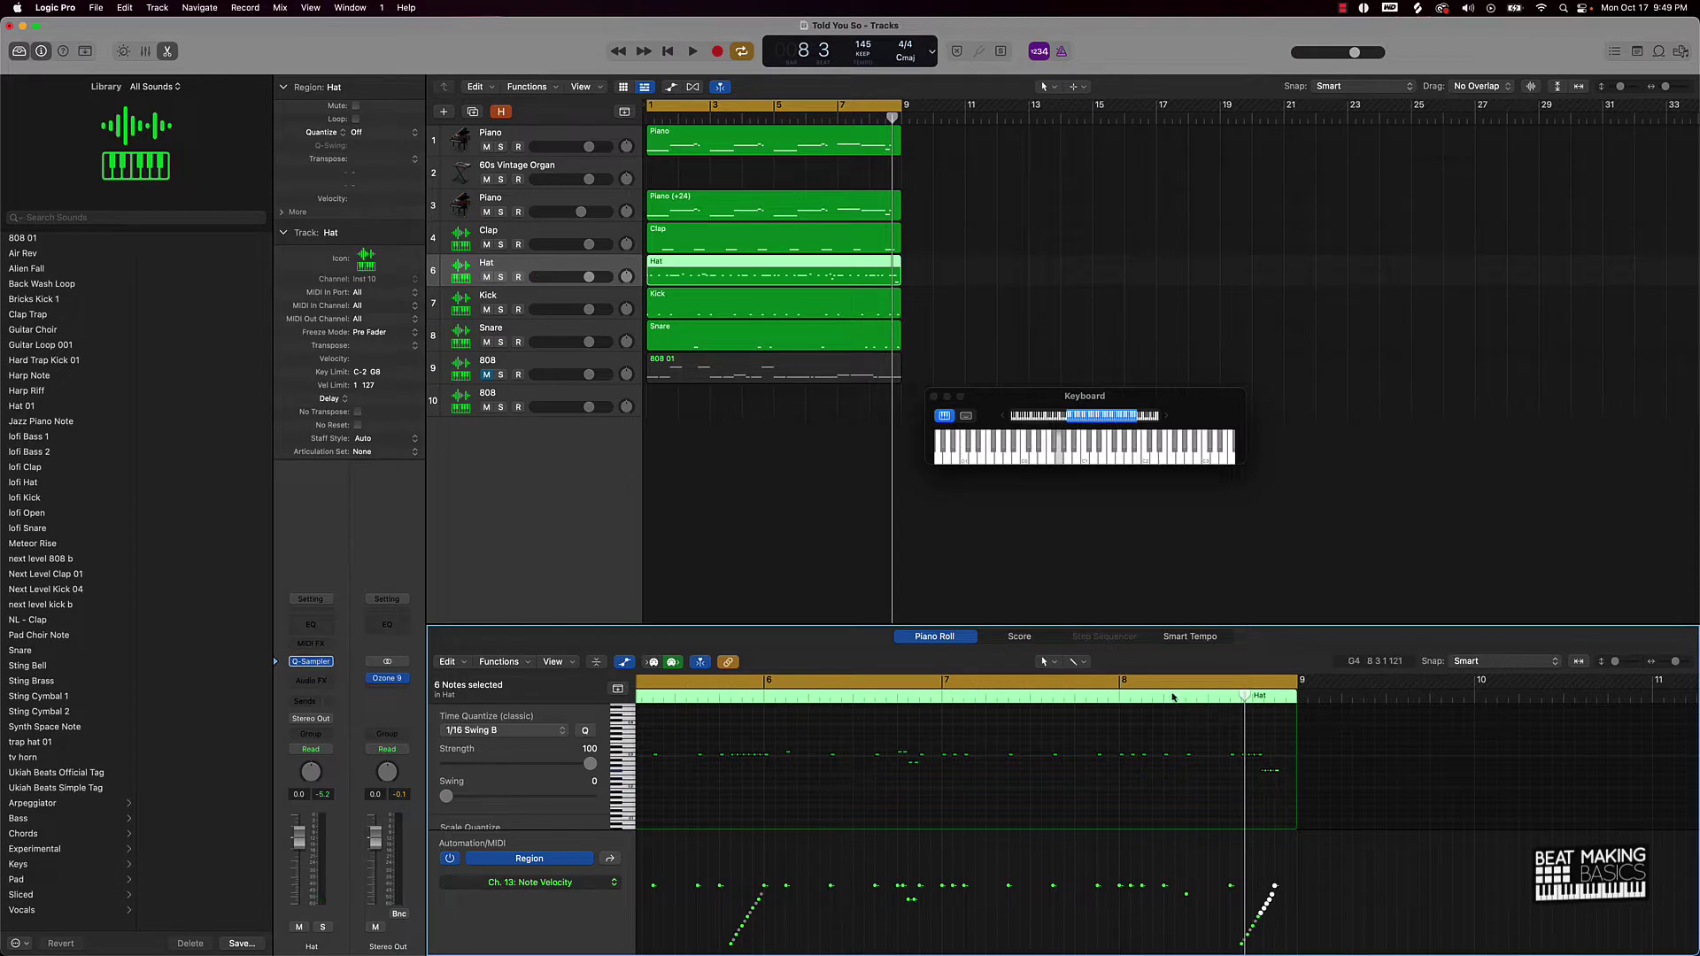
{"action": "key", "text": "space"}
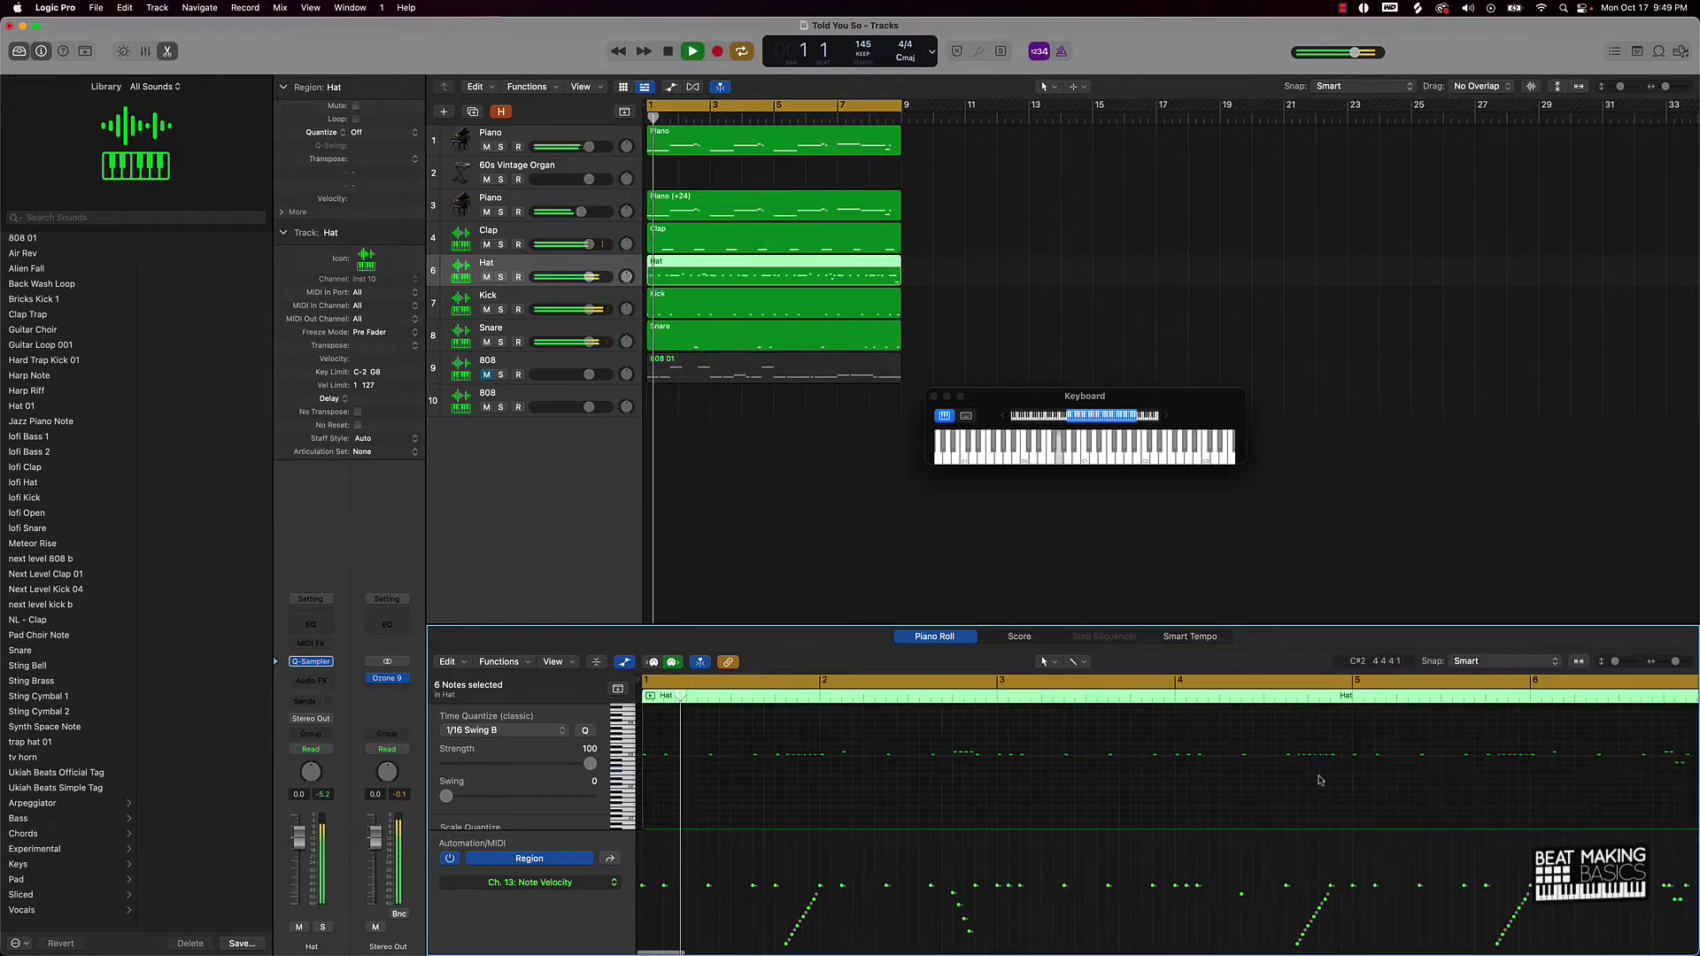
Reduce the velocities of the six lowered notes in bar 8, layer C3 hats over them, and replay
{"action": "key", "text": "space"}
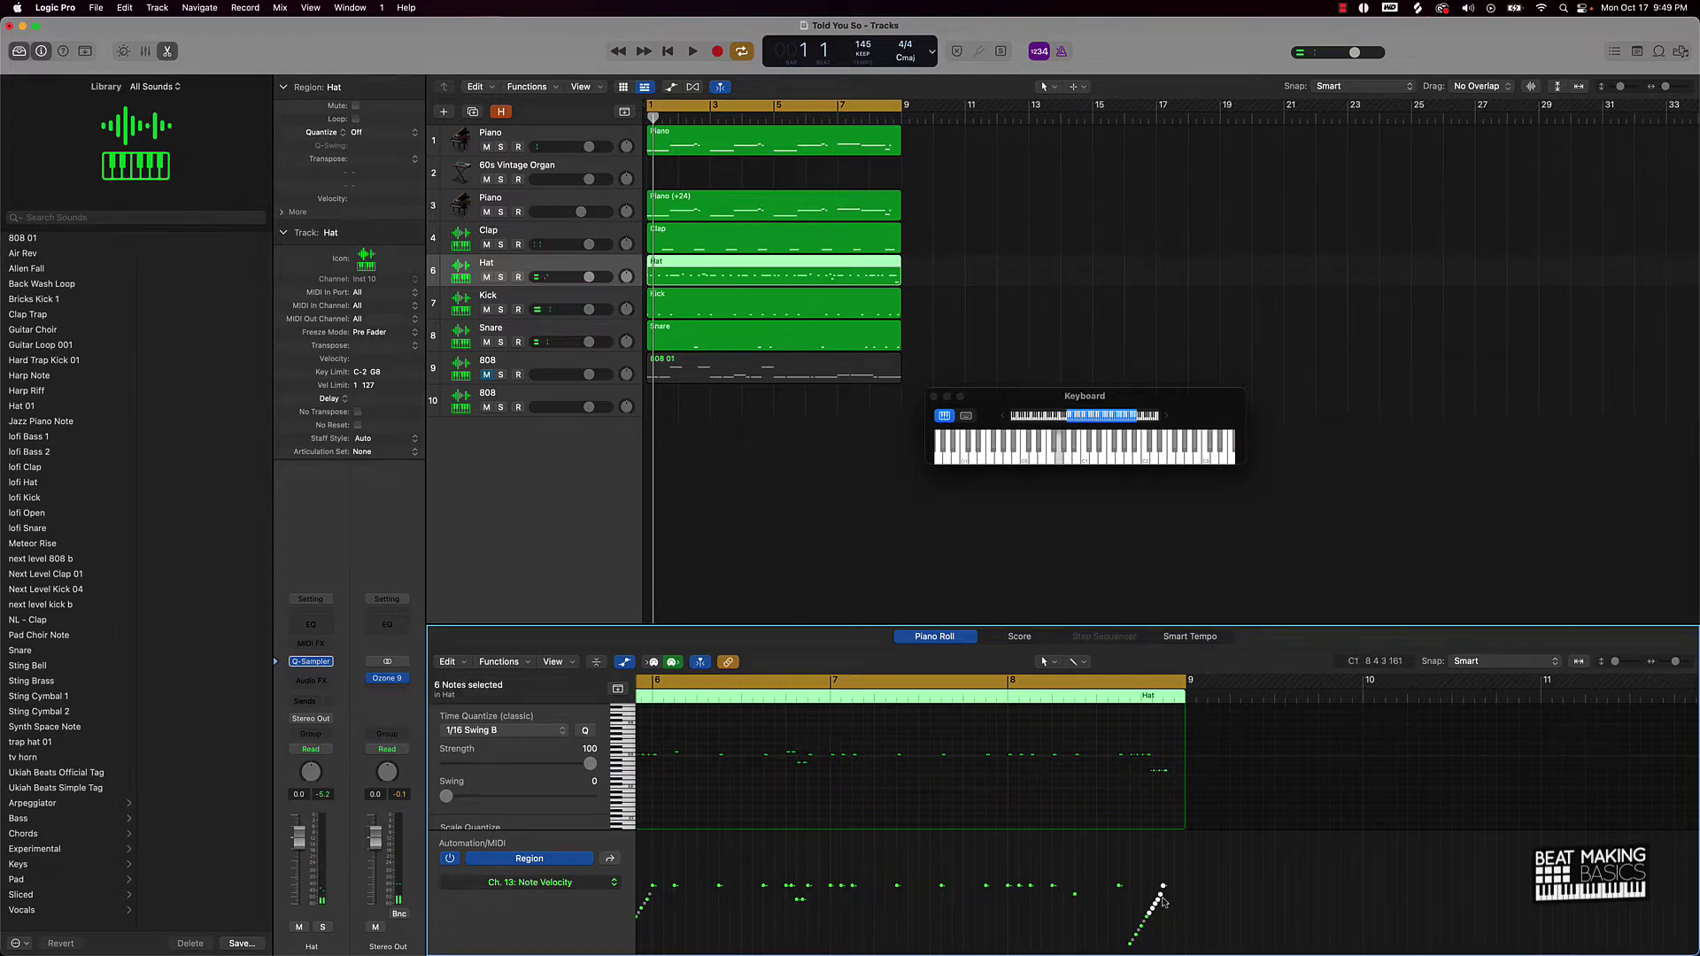
{"action": "left_click_drag", "start_coordinate": [1163, 901], "coordinate": [1166, 952]}
{"action": "key", "text": "space"}
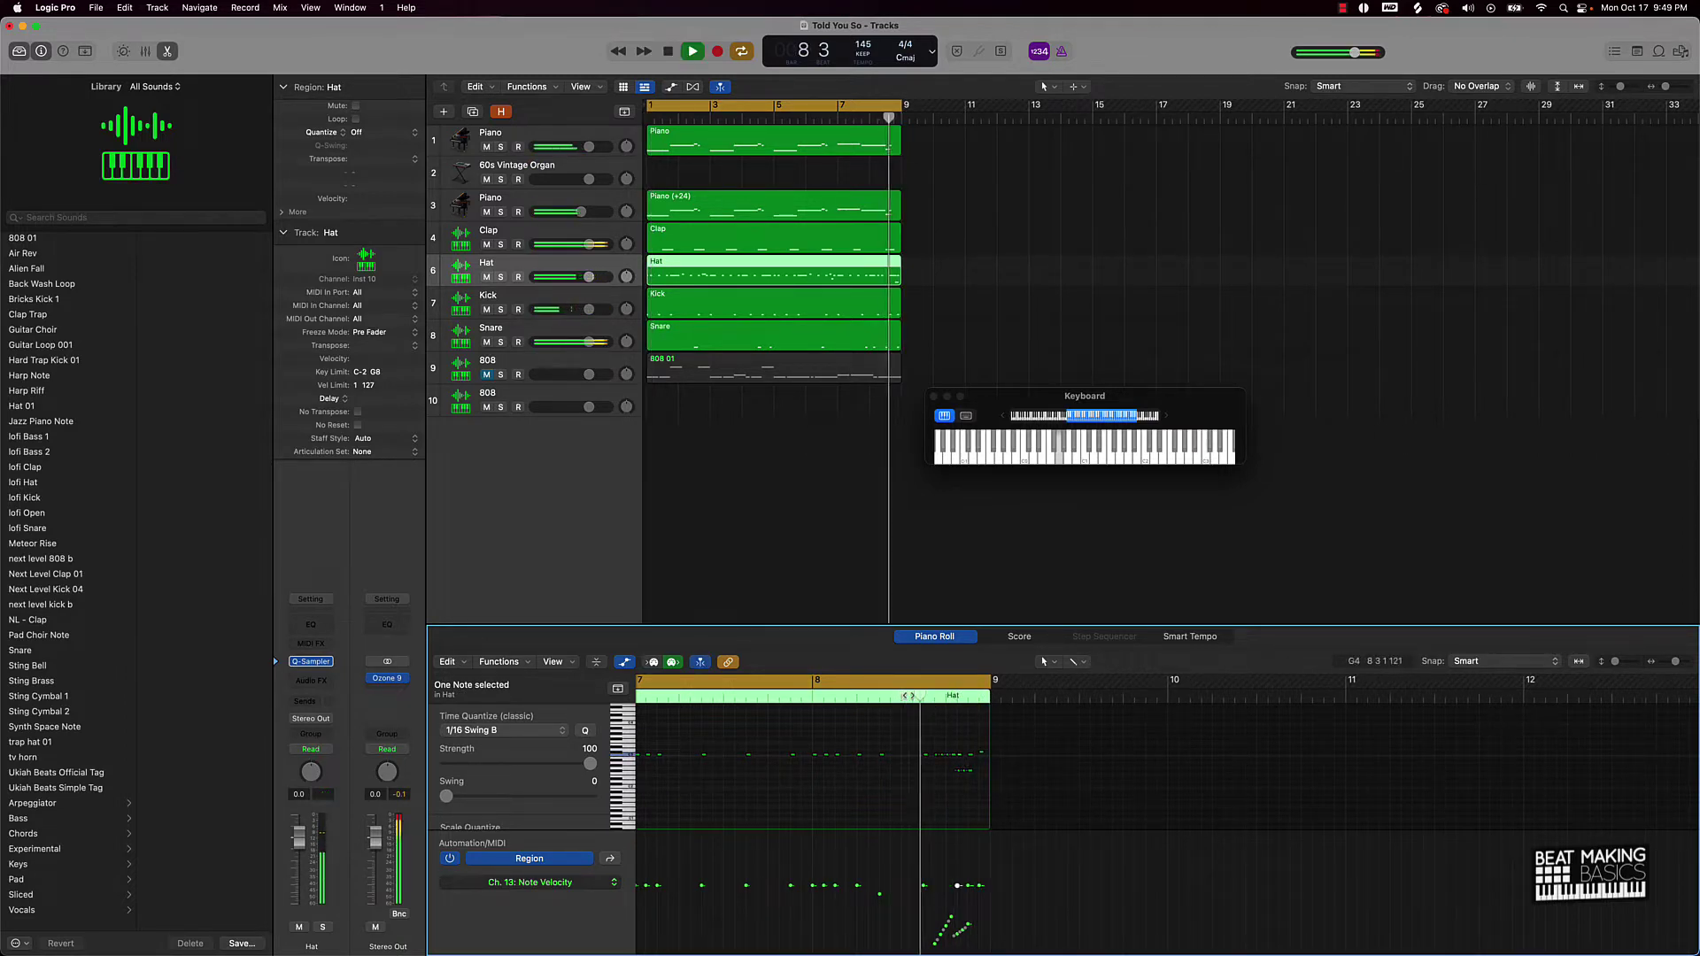
{"action": "scroll", "coordinate": [1204, 796], "scroll_direction": "right", "scroll_amount": 5}
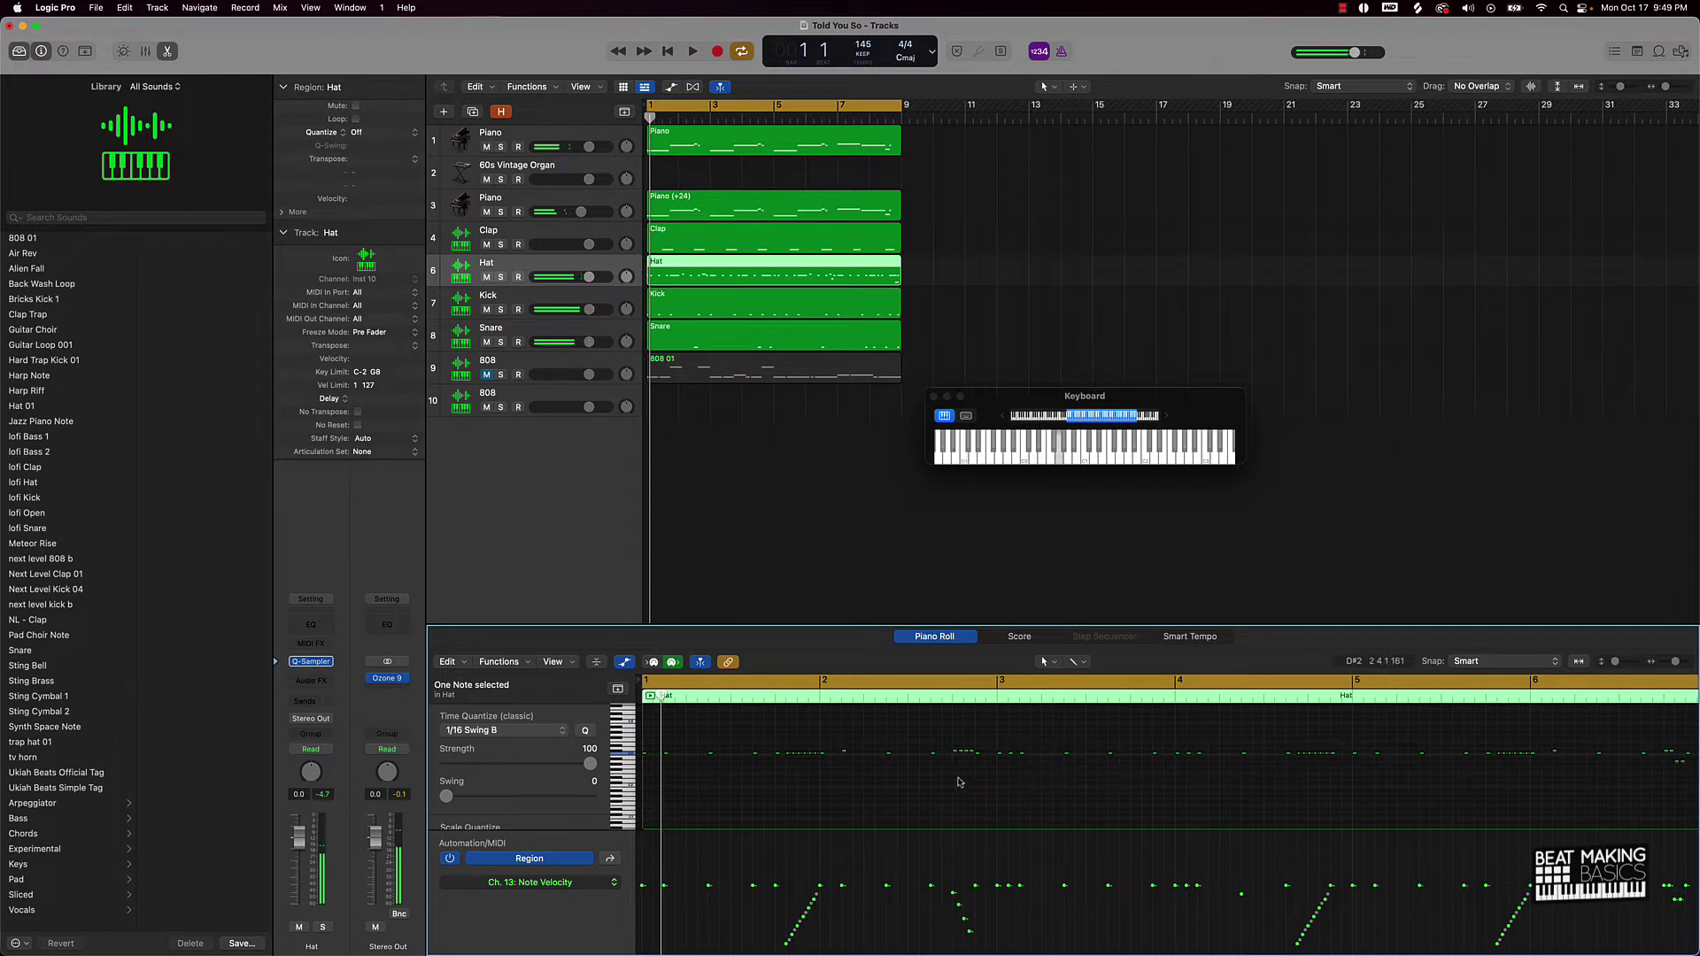
Build a run of four higher-pitched hats from 1 2 1, give it a rising velocity ramp, and play it
{"action": "key", "text": "space"}
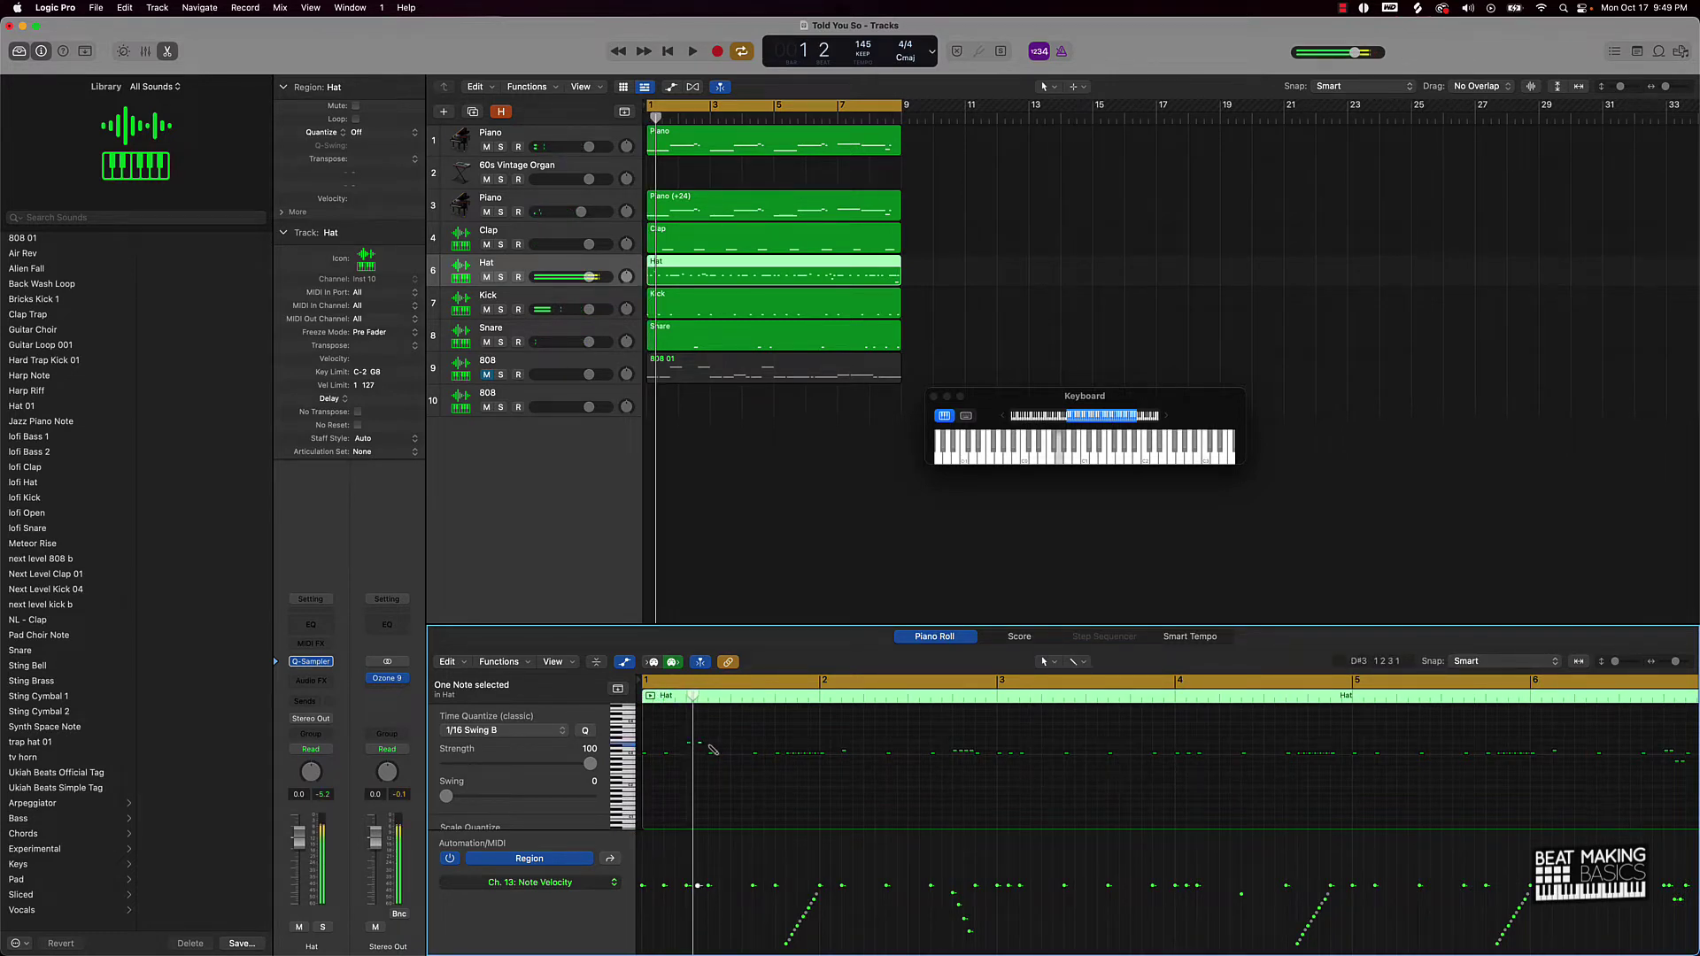
{"action": "left_click", "coordinate": [690, 744], "text": "ctrl+alt"}
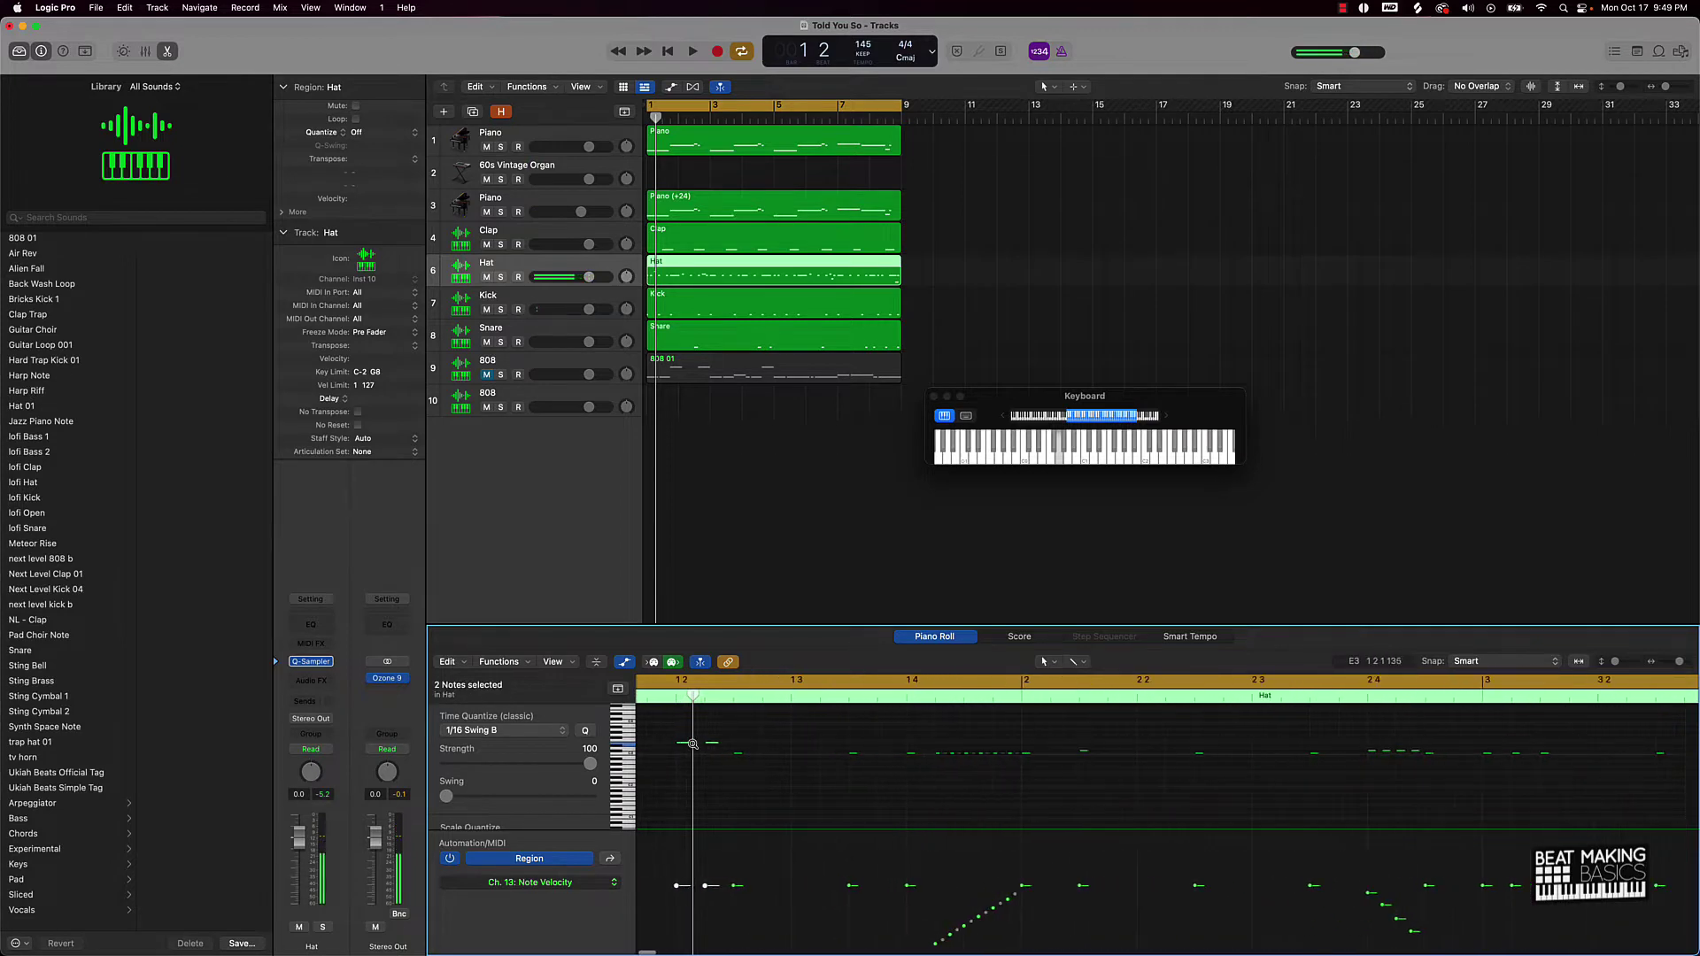
{"action": "left_click_drag", "start_coordinate": [686, 744], "coordinate": [739, 752]}
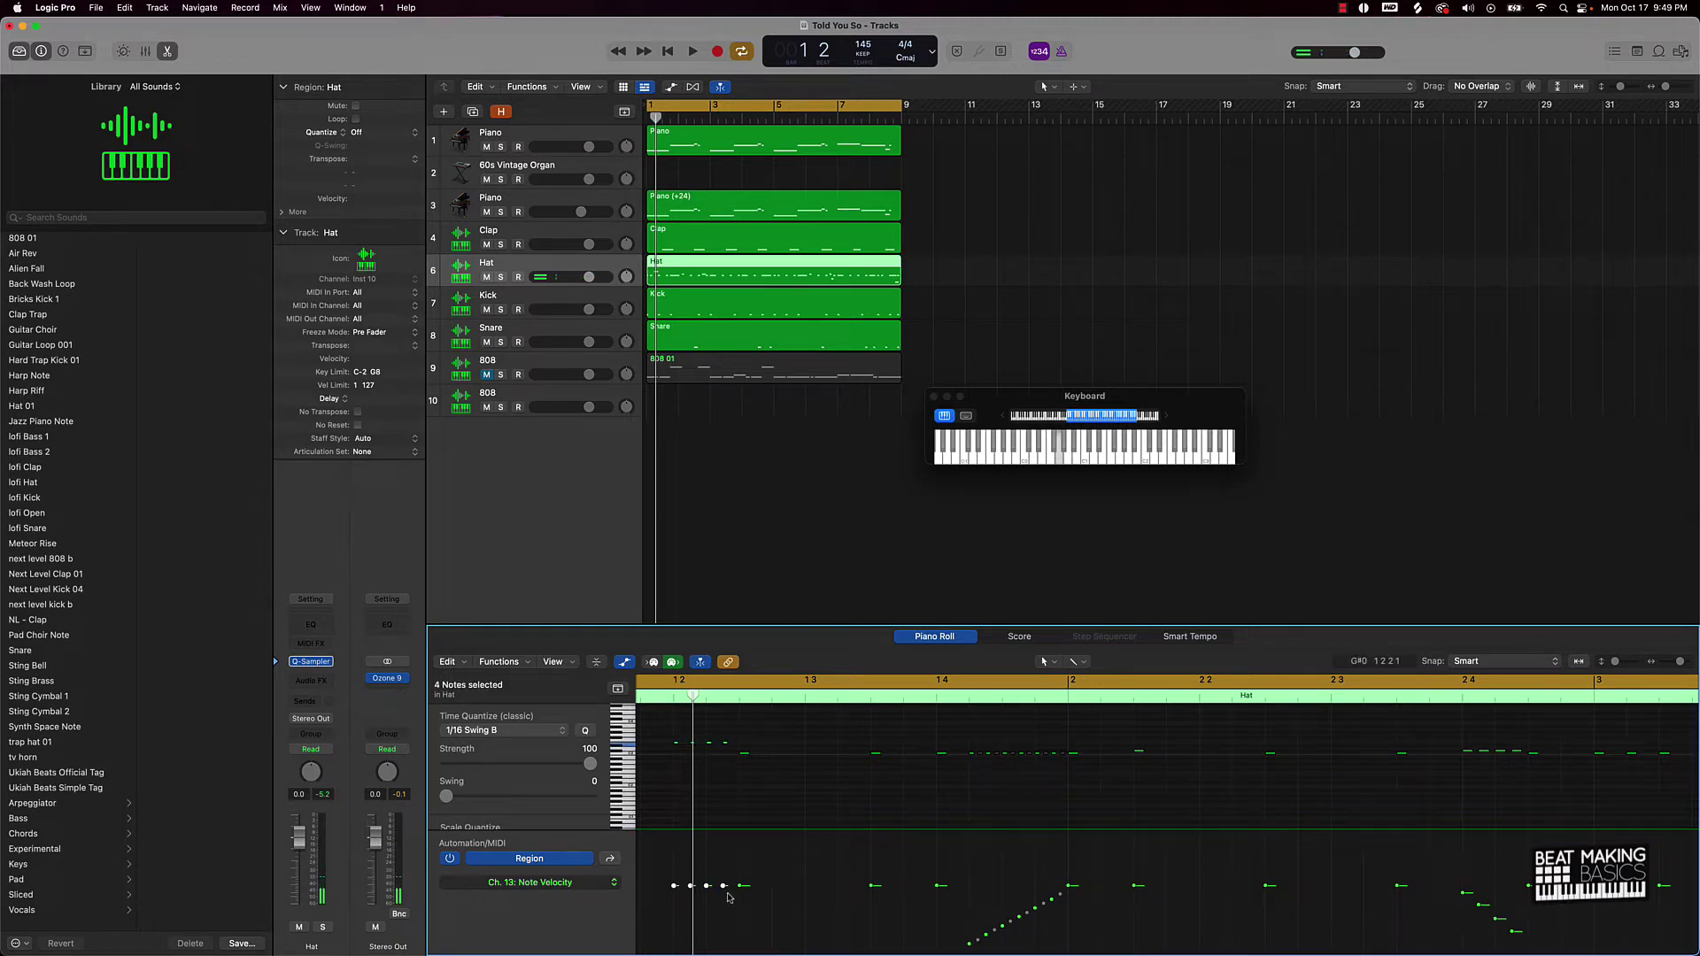
{"action": "left_click_drag", "start_coordinate": [724, 891], "coordinate": [723, 926]}
{"action": "mouse_move", "coordinate": [733, 901]}
{"action": "left_click_drag", "start_coordinate": [673, 936], "coordinate": [747, 904]}
{"action": "key", "text": "space"}
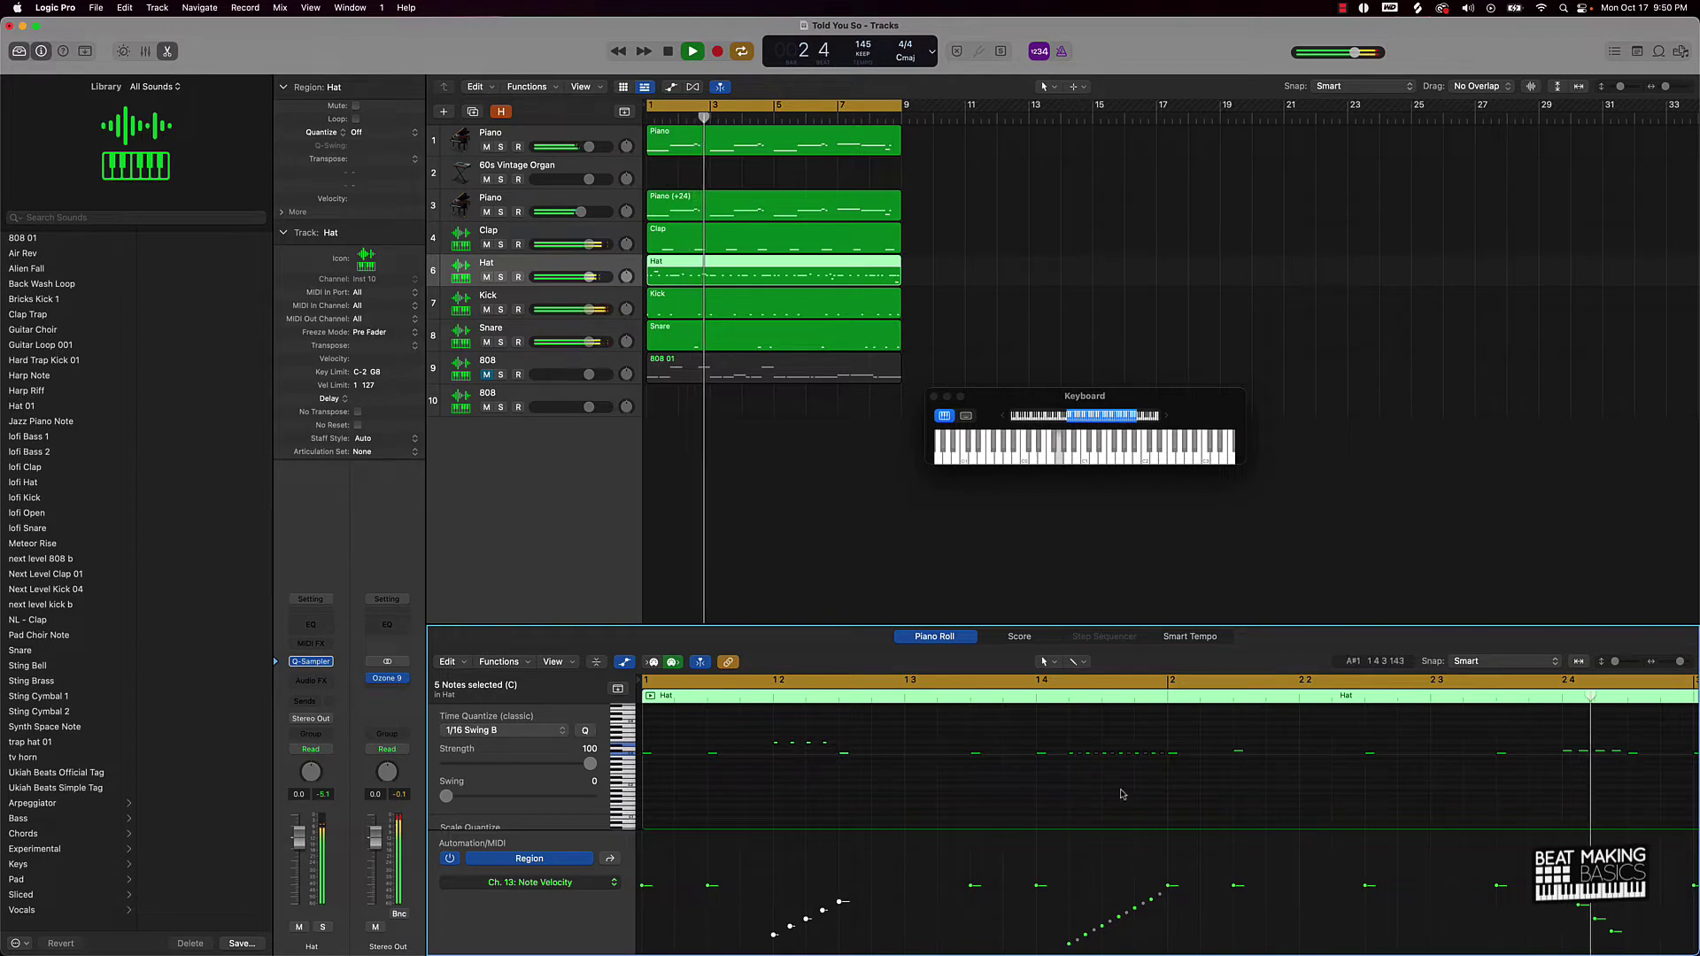
Audition the hat pattern through bars 2 and 3, checking the rolls against the beat
{"action": "key", "text": "space"}
{"action": "scroll", "coordinate": [1142, 787], "scroll_direction": "right", "scroll_amount": 5}
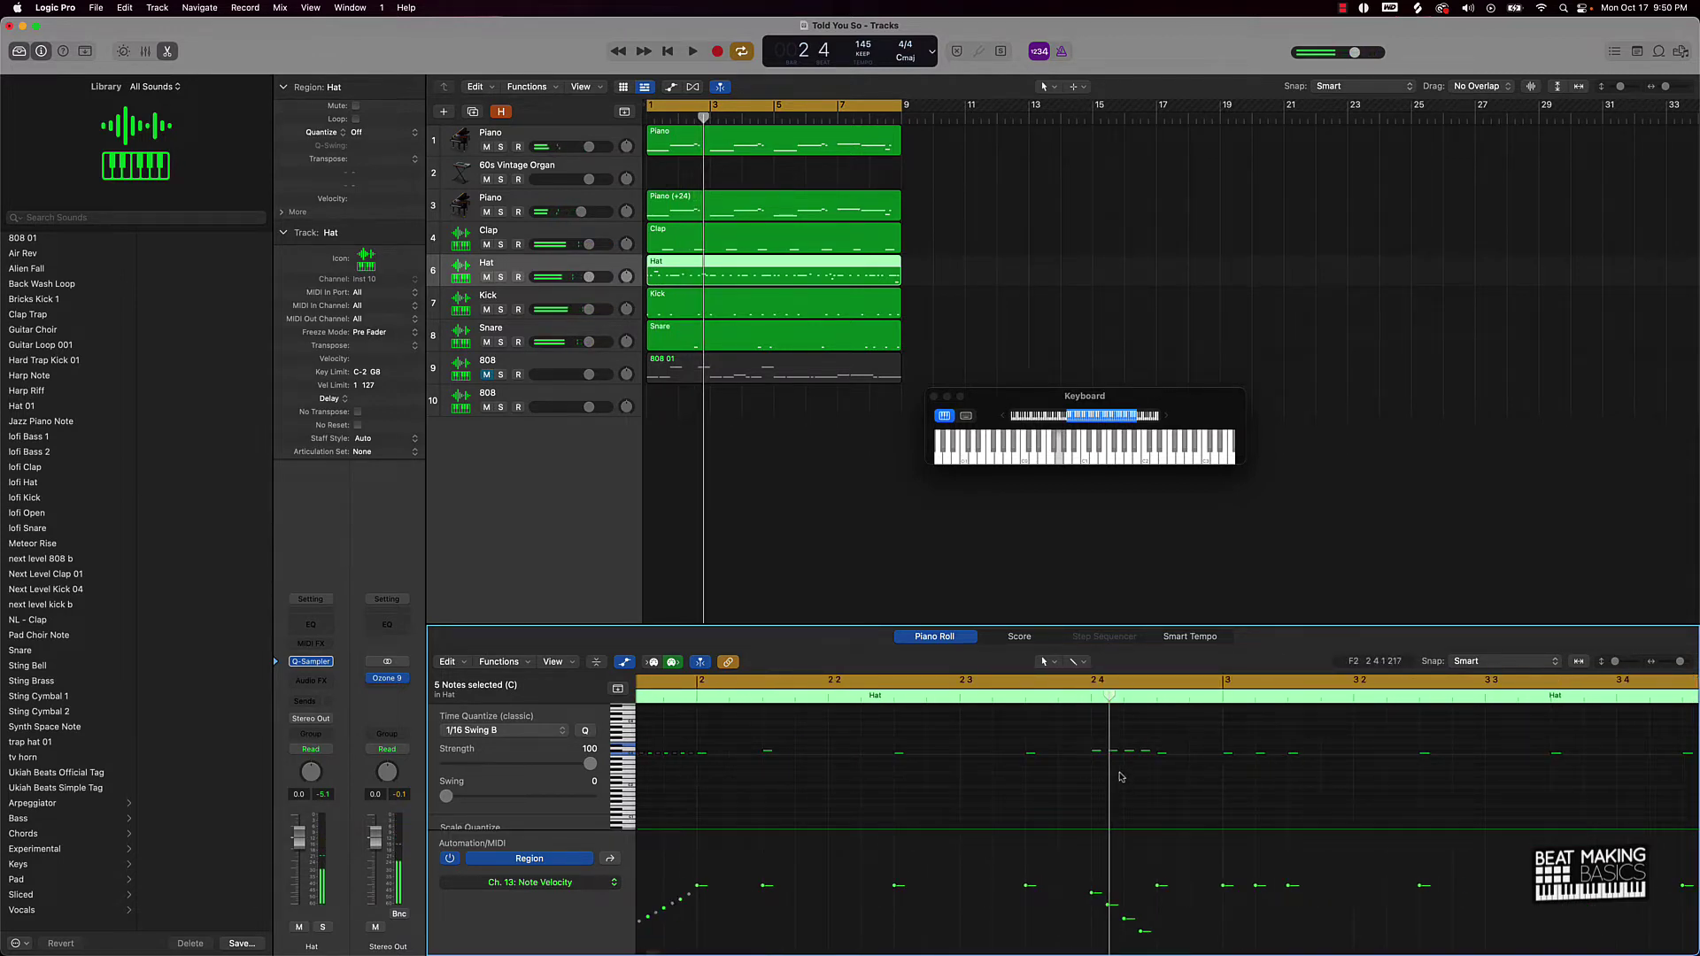
{"action": "key", "text": "space"}
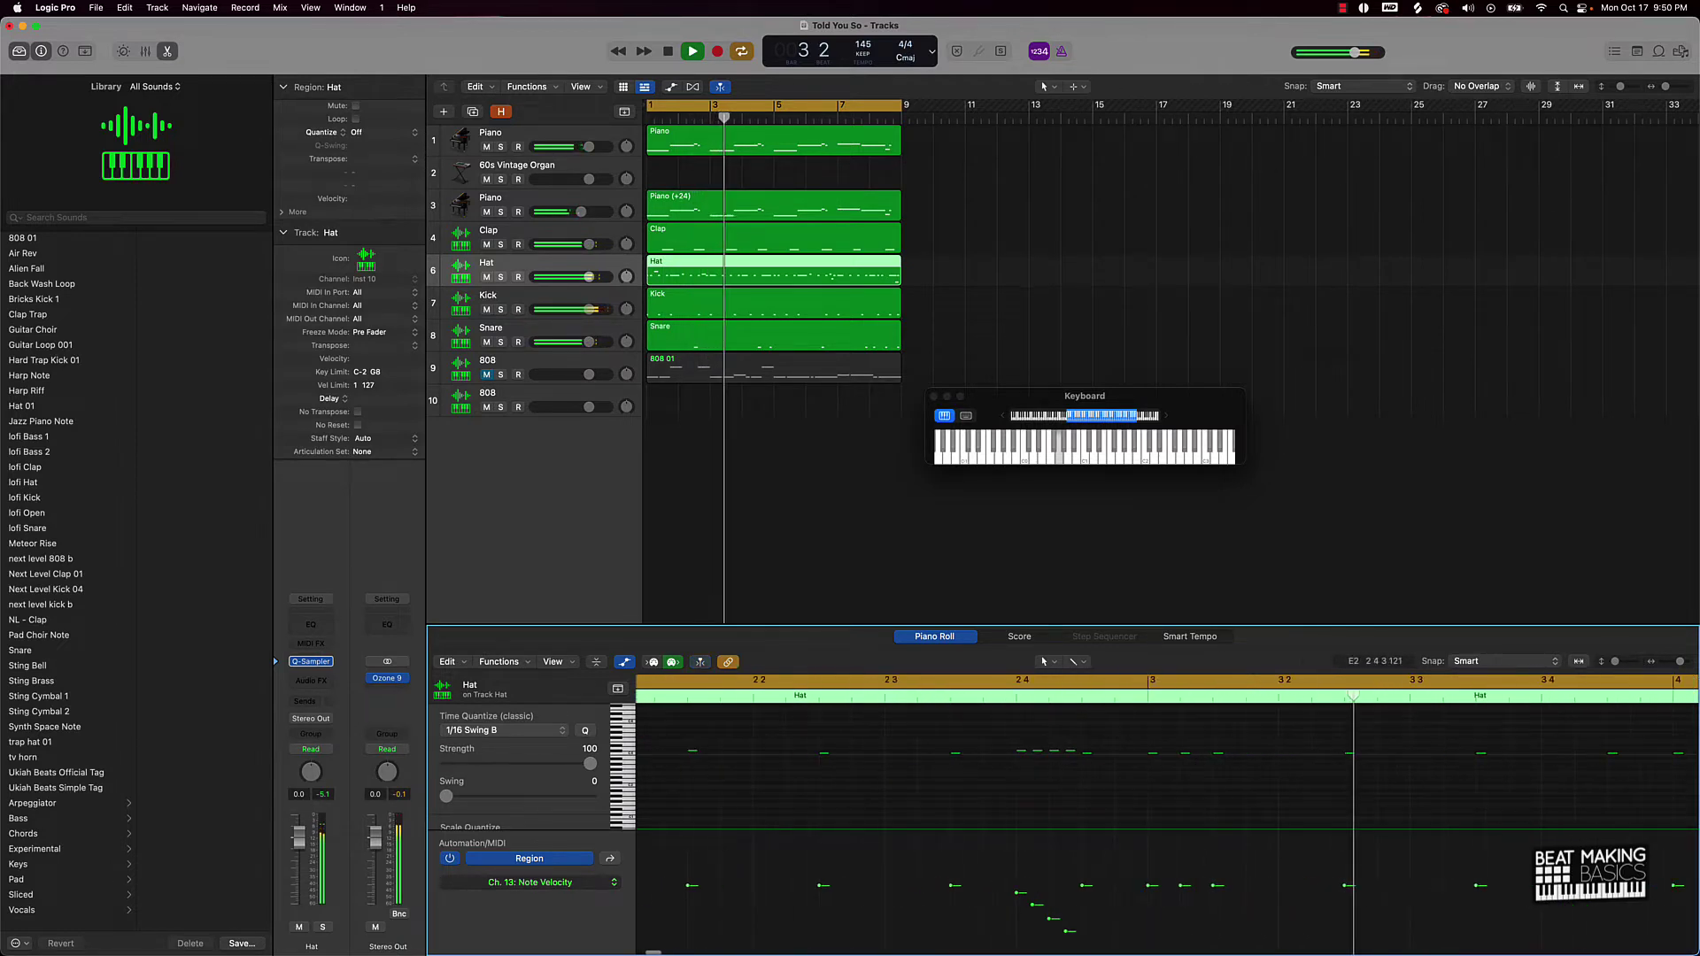
{"action": "key", "text": "space"}
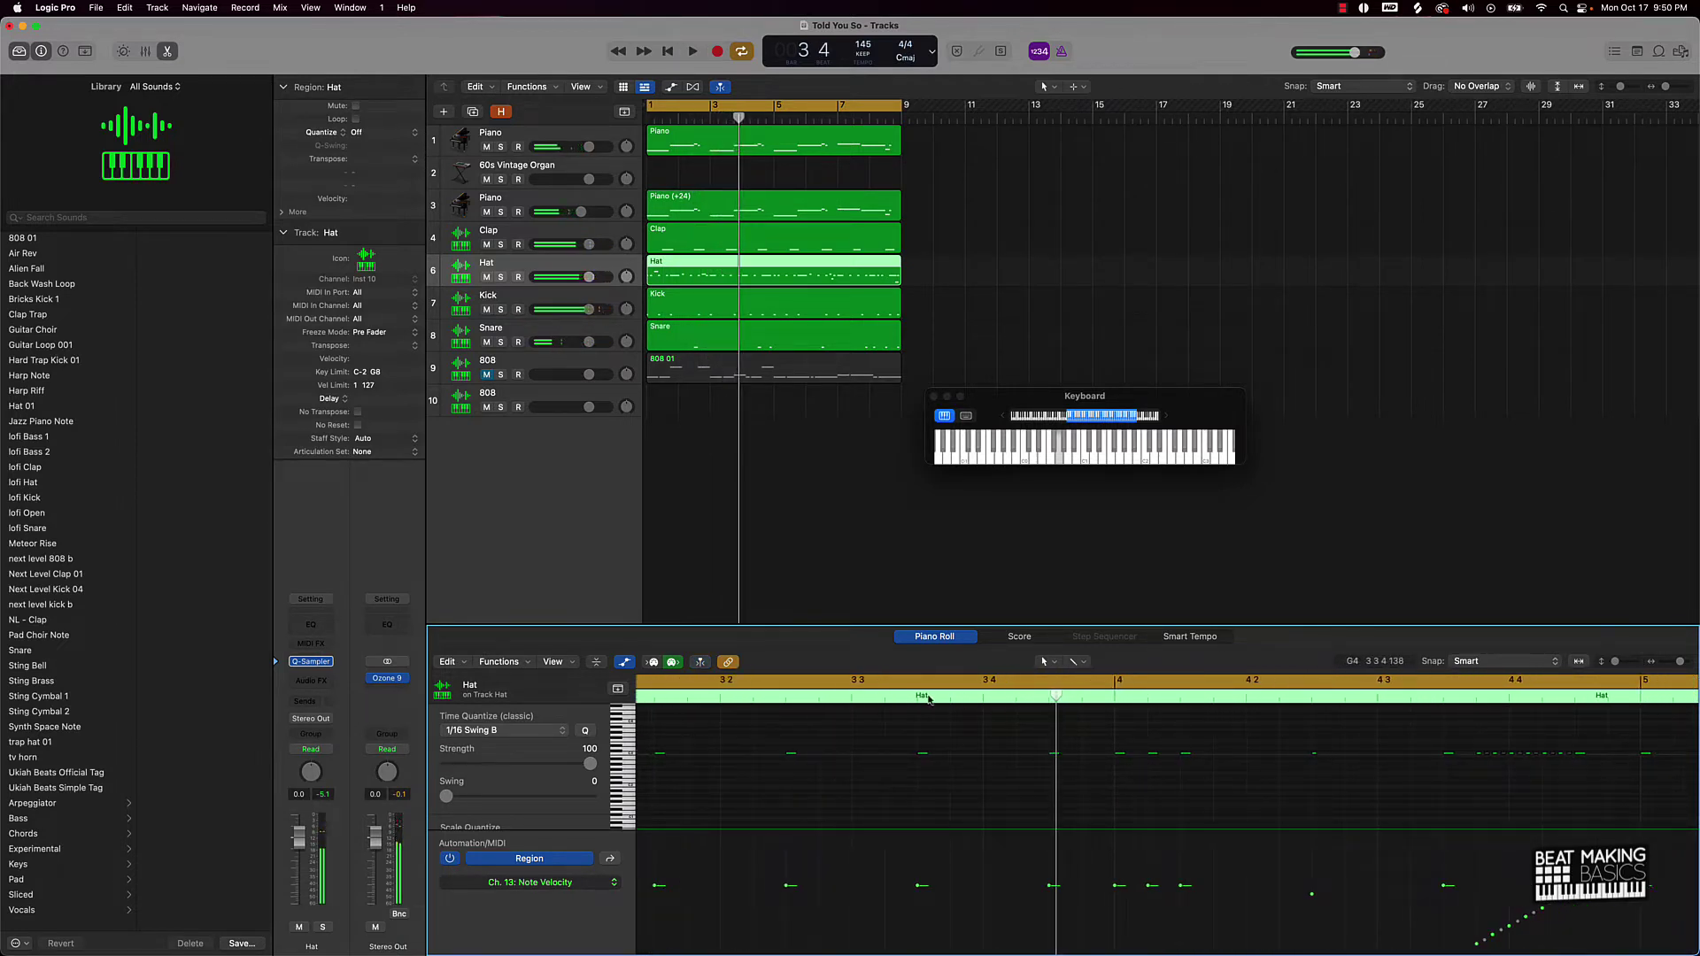
Copy the run of four higher-pitched hats at 1 2 1 to beat 3 4 and keep playing the pattern to bar 7
{"action": "scroll", "coordinate": [928, 699], "scroll_direction": "left", "scroll_amount": 10}
{"action": "left_click_drag", "start_coordinate": [846, 725], "coordinate": [764, 748]}
{"action": "key", "text": "space"}
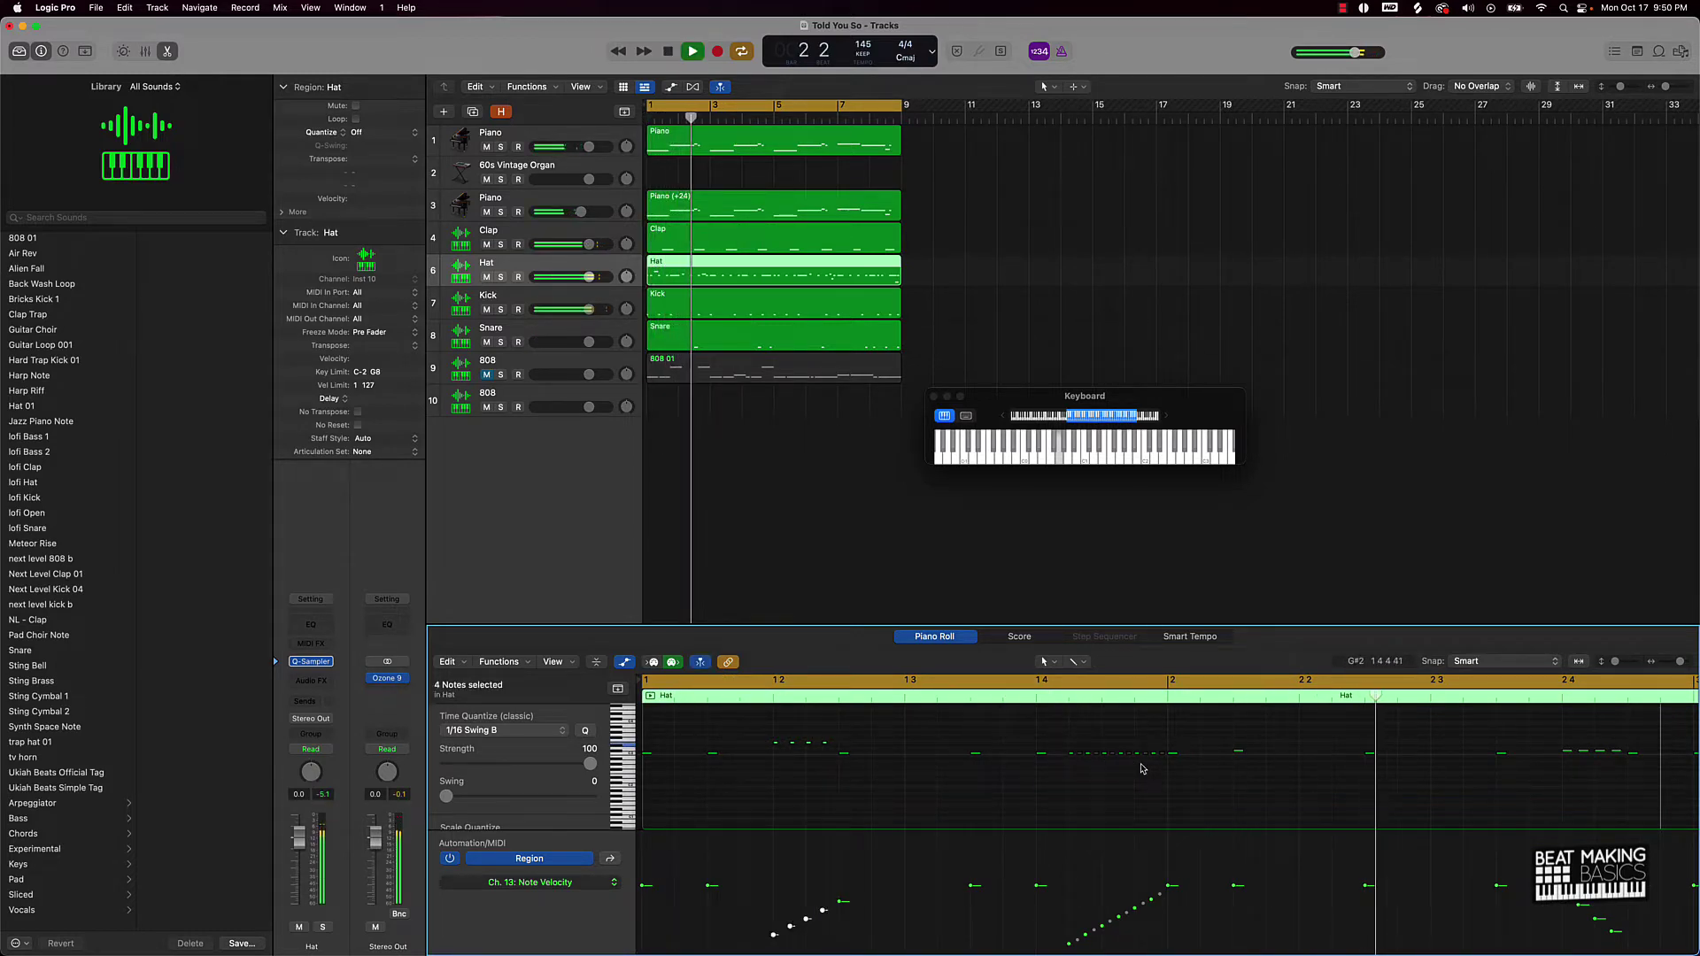
{"action": "key", "text": "space"}
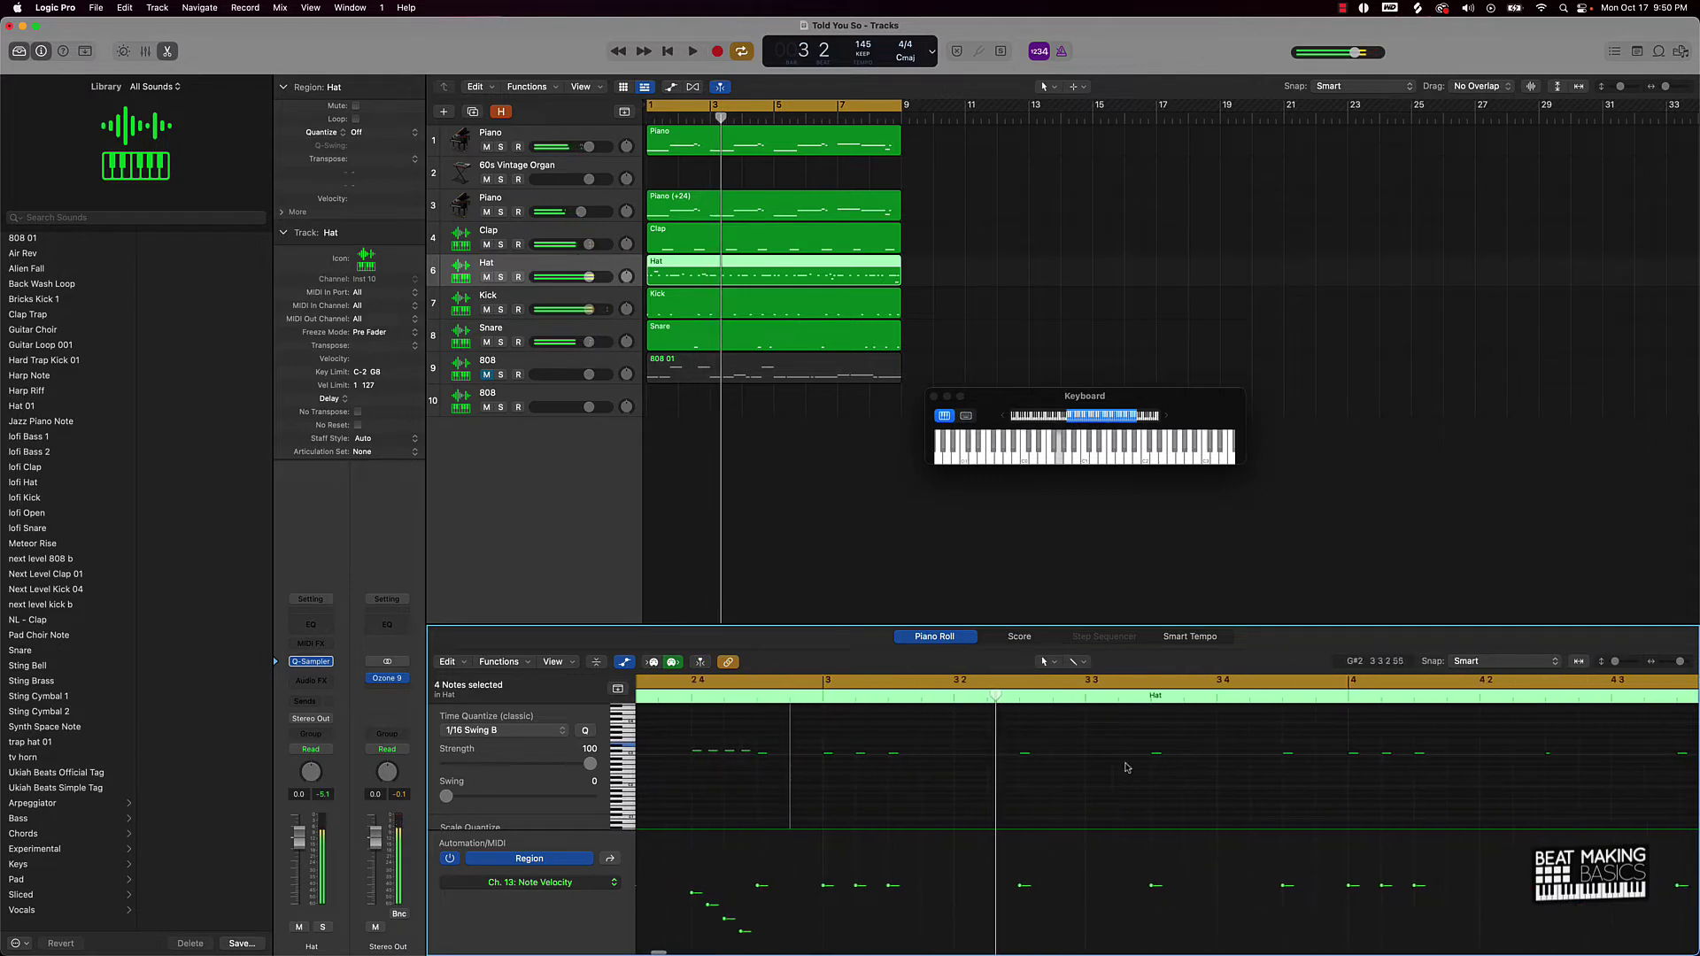
{"action": "left_click", "coordinate": [807, 701]}
{"action": "key", "text": "space"}
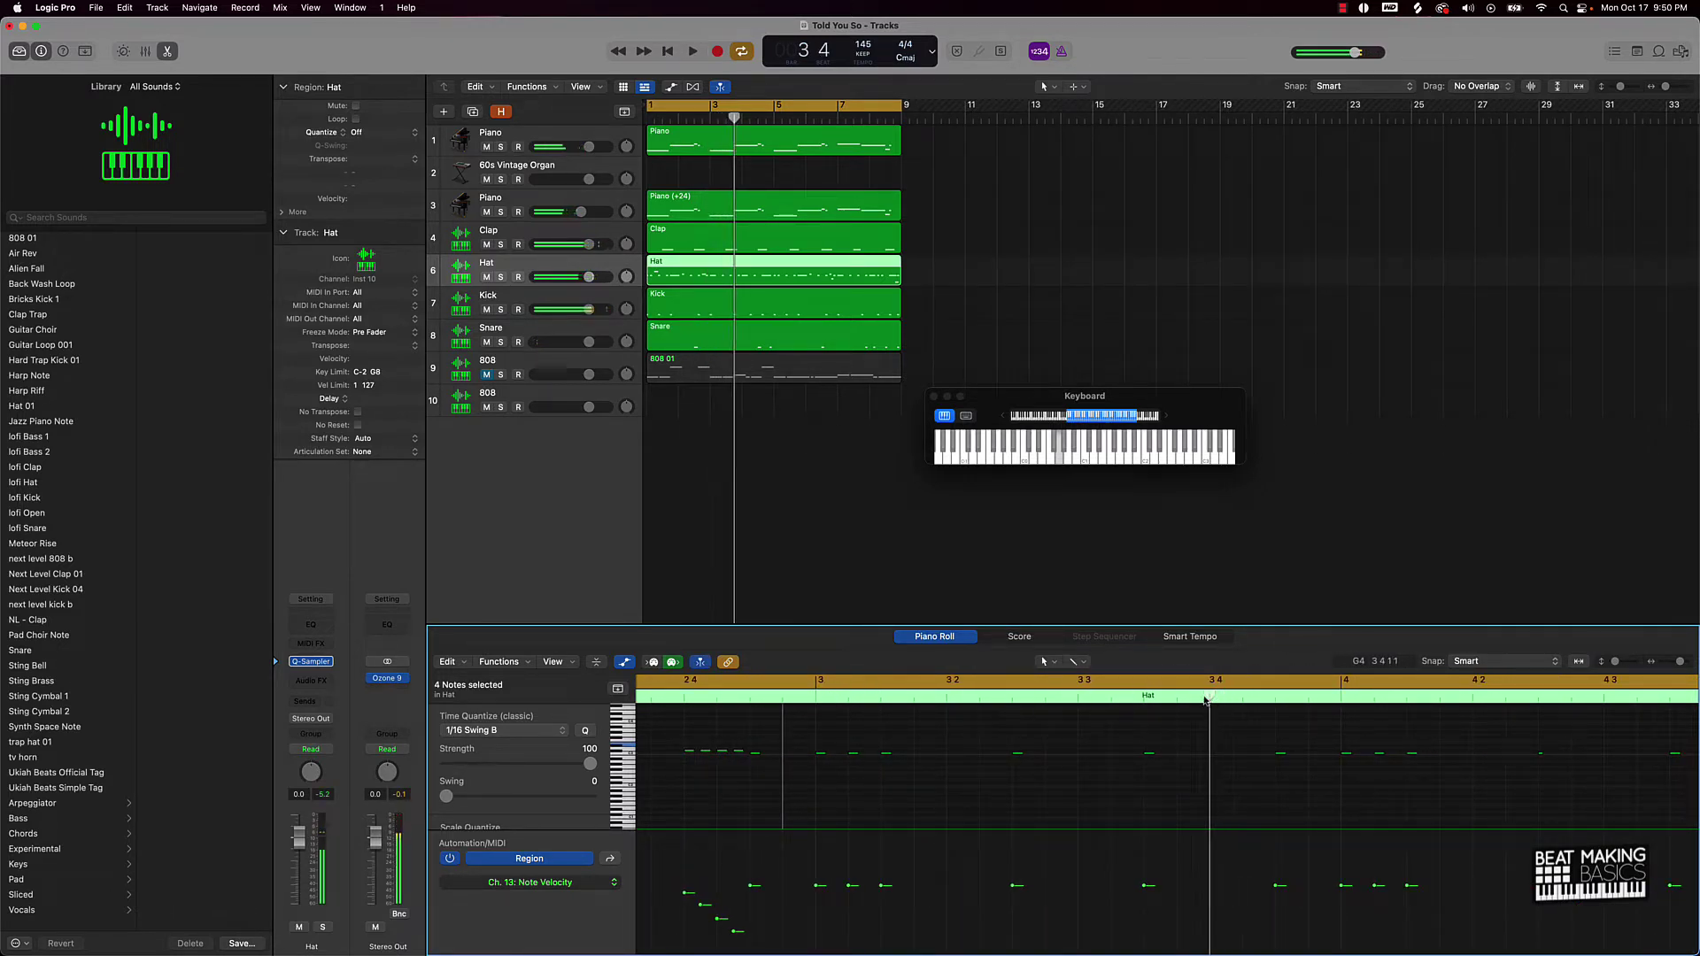
{"action": "left_click", "coordinate": [801, 700]}
{"action": "key", "text": "space"}
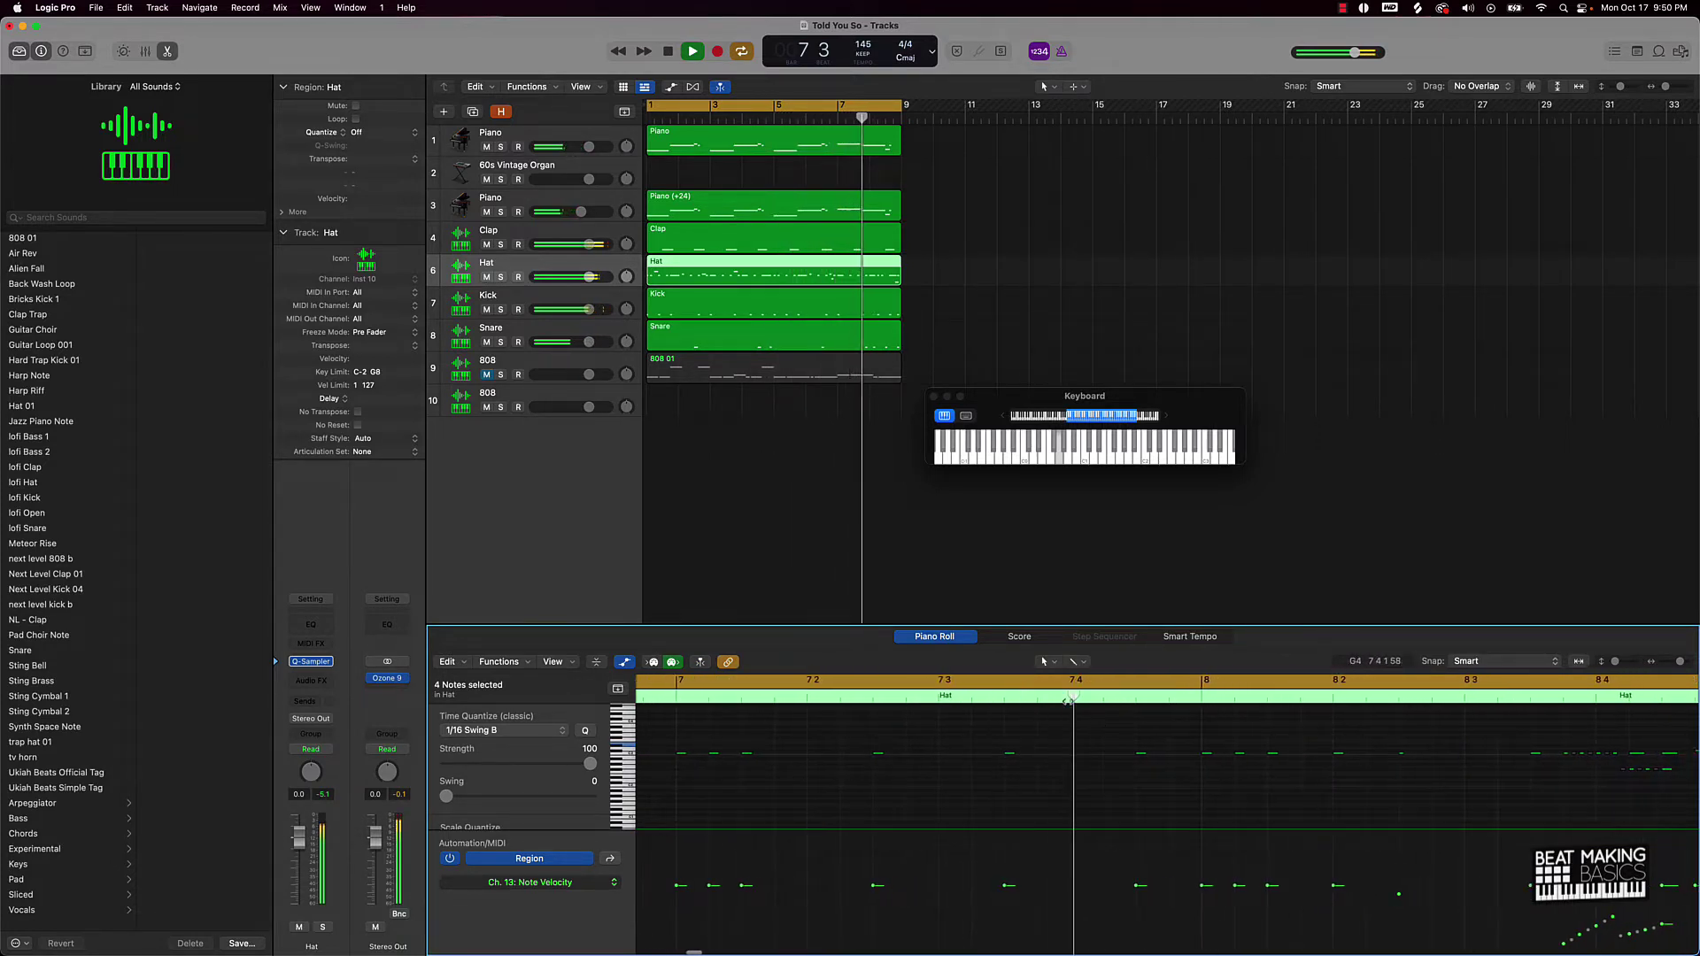
Paste the four higher-pitched hats again at 7 4 1 and play the pattern through the end of bar 8
{"action": "key", "text": "space"}
{"action": "key", "text": "r"}
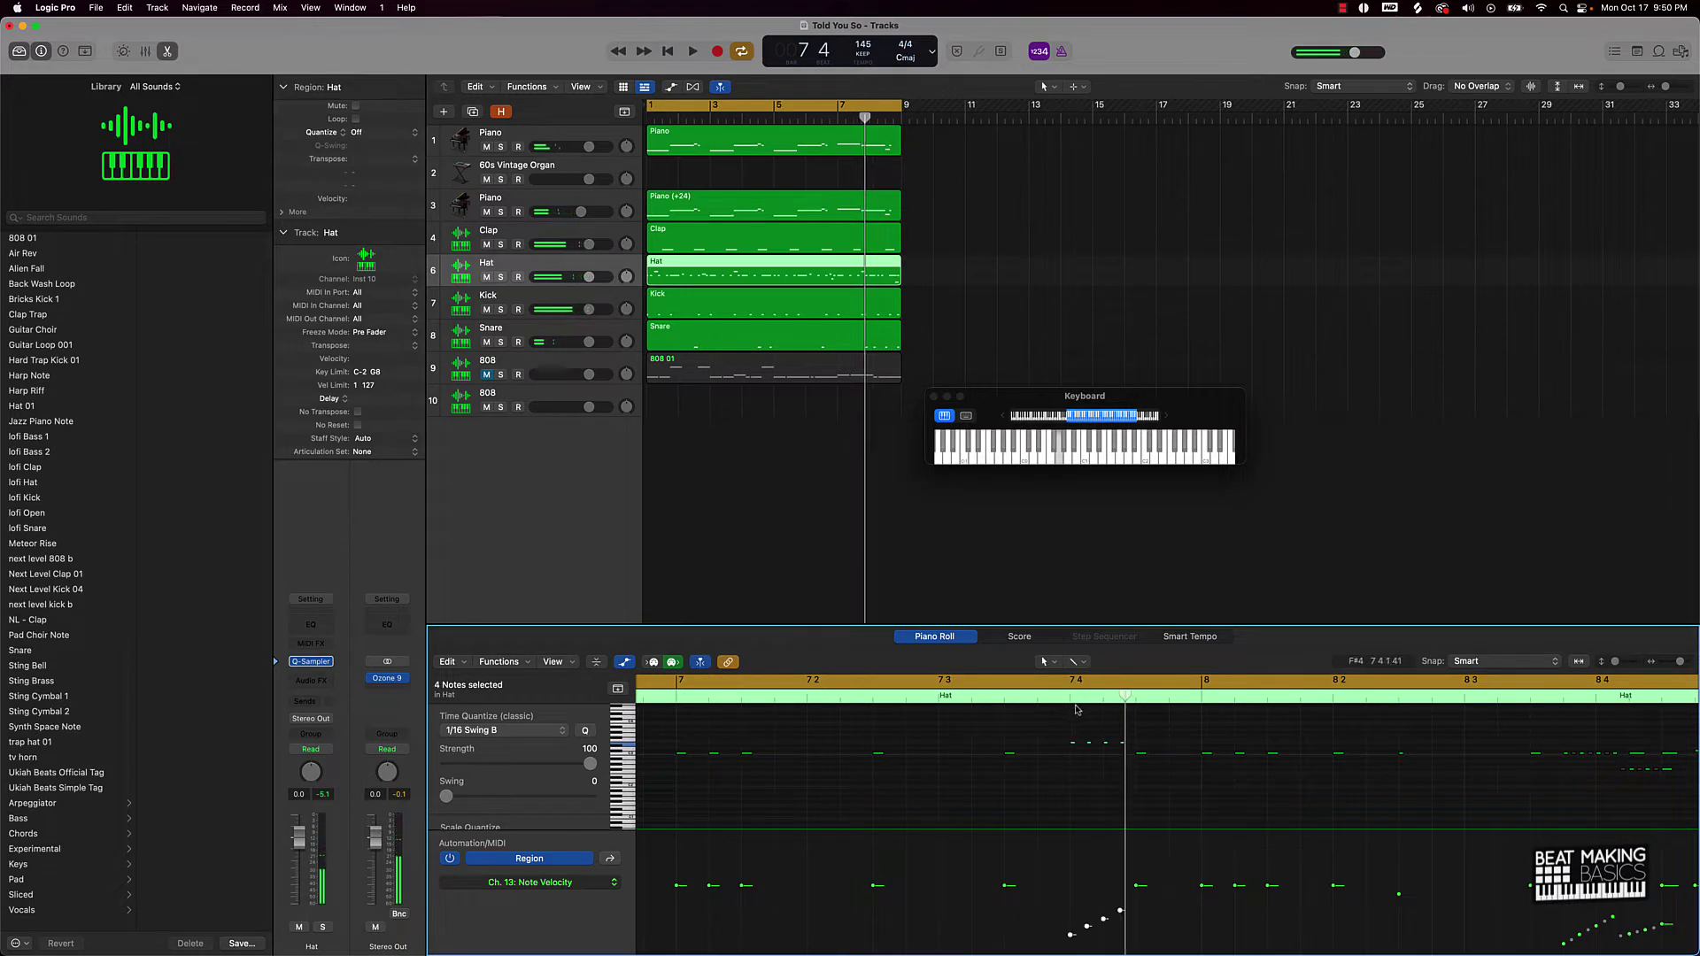
{"action": "key", "text": "space"}
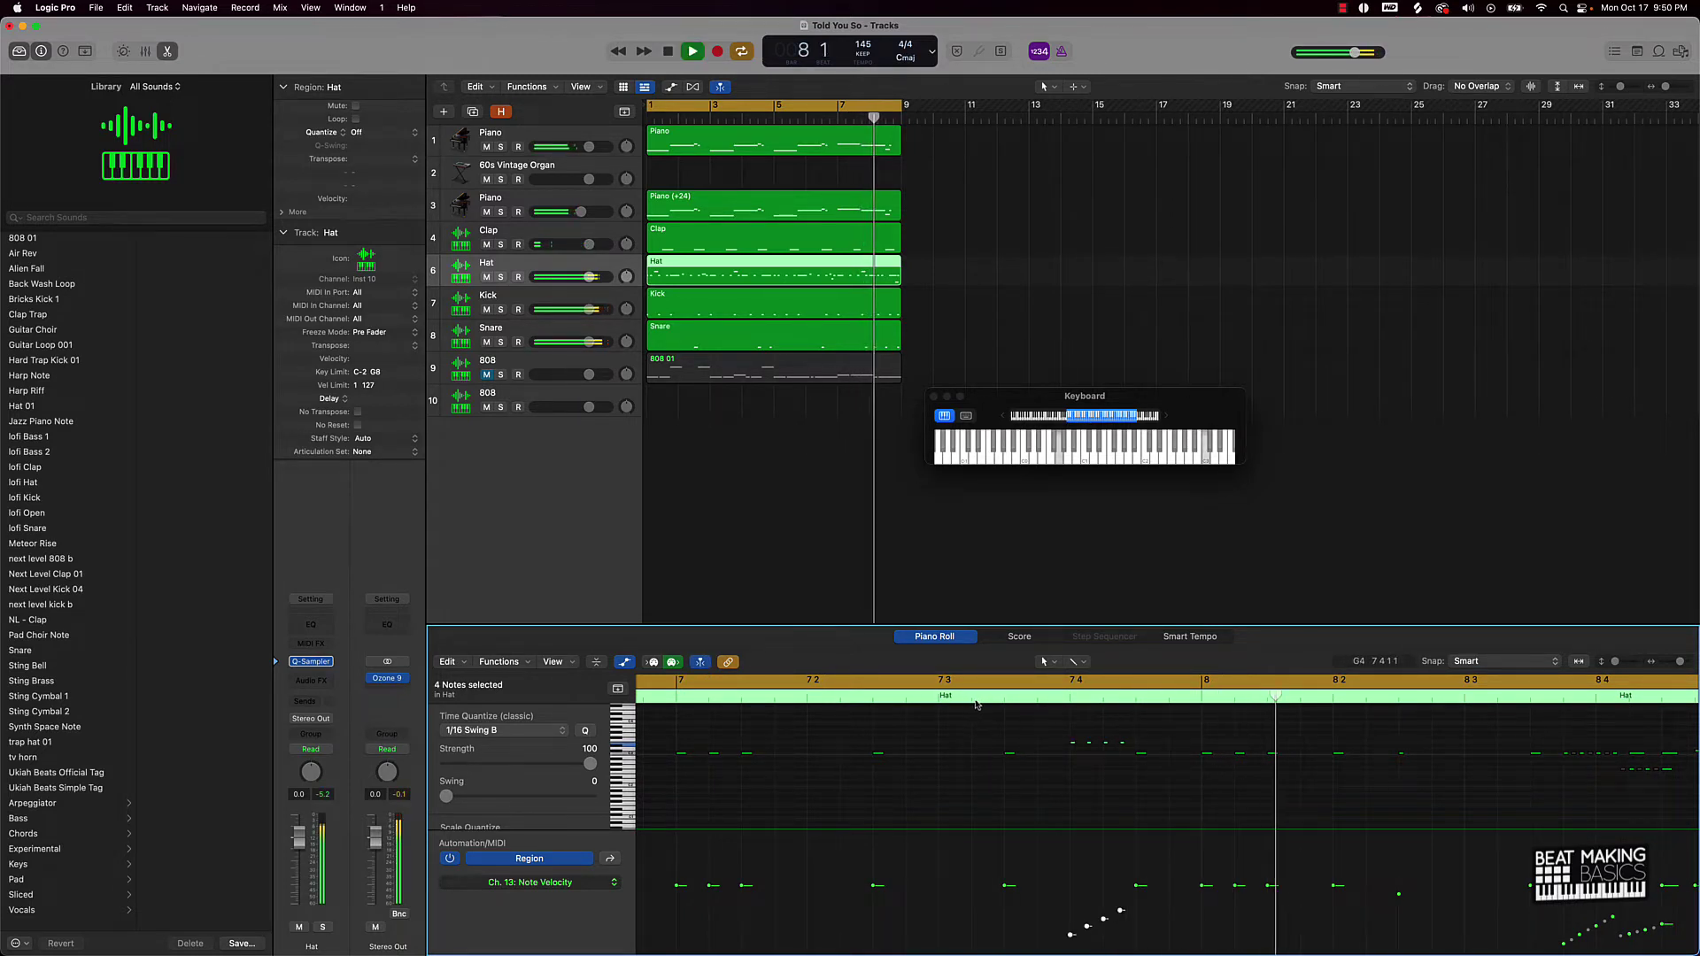
{"action": "key", "text": "space"}
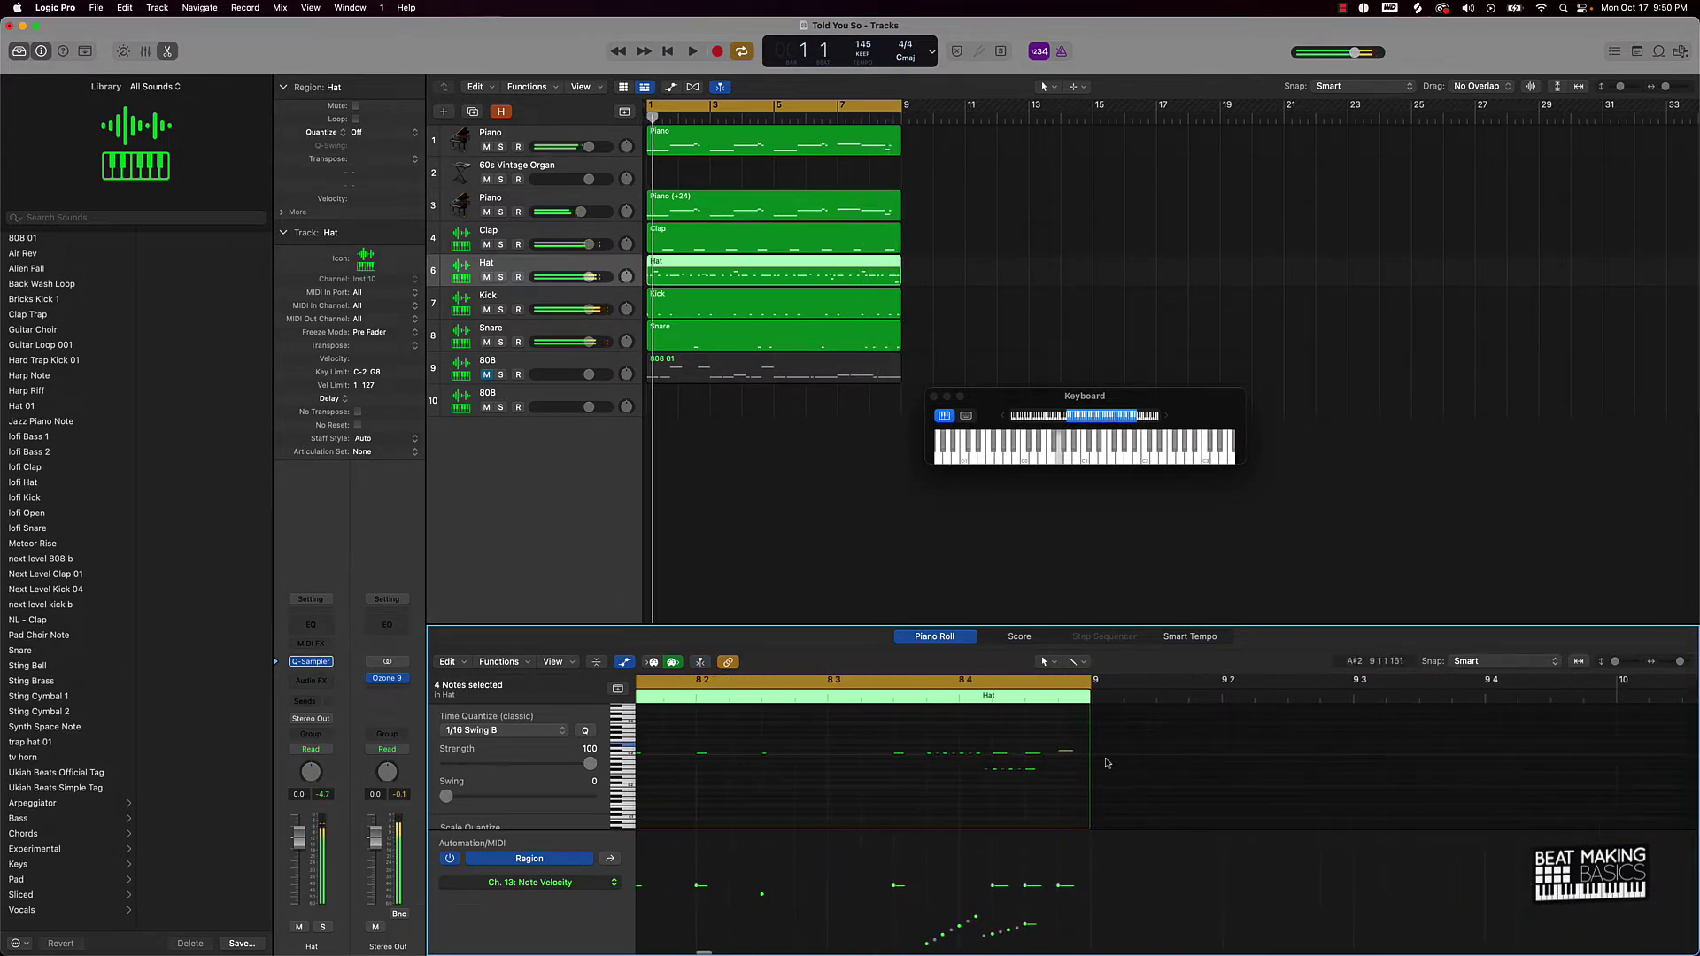
Lower the last hat at 8 4 4 1 to the pitch of the low roll, set its velocity to 21, and audition it
{"action": "left_click_drag", "start_coordinate": [1063, 755], "coordinate": [1064, 768]}
{"action": "left_click_drag", "start_coordinate": [1058, 888], "coordinate": [1058, 935]}
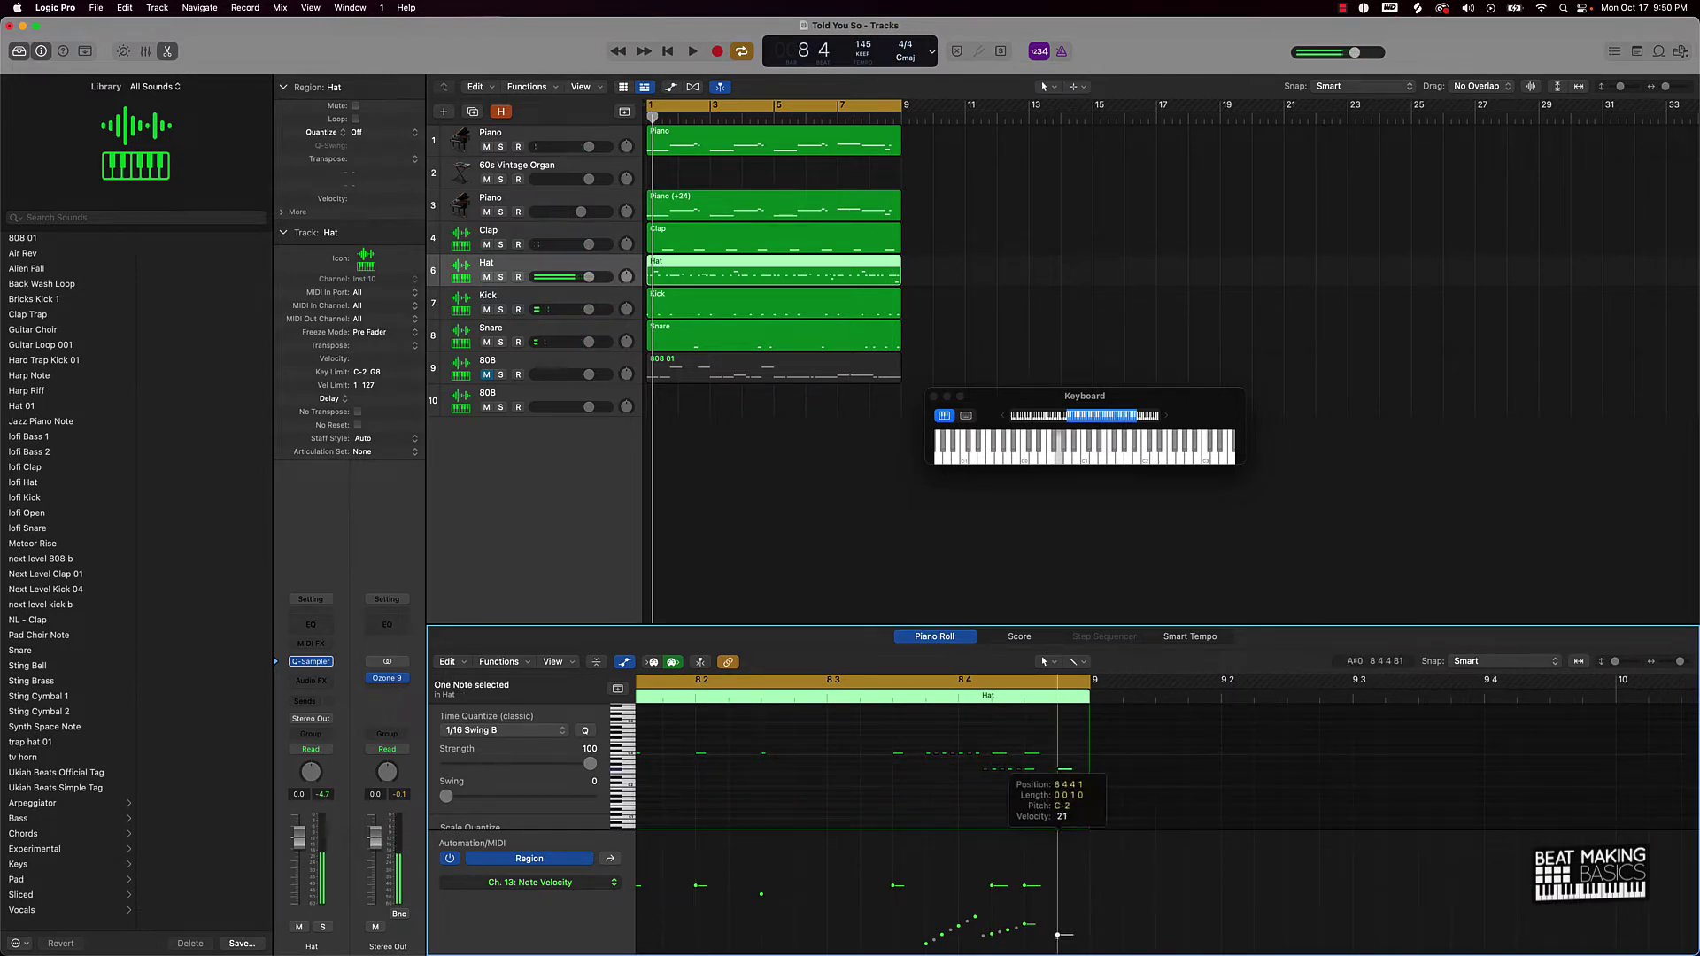
{"action": "left_click", "coordinate": [872, 699]}
{"action": "key", "text": "space"}
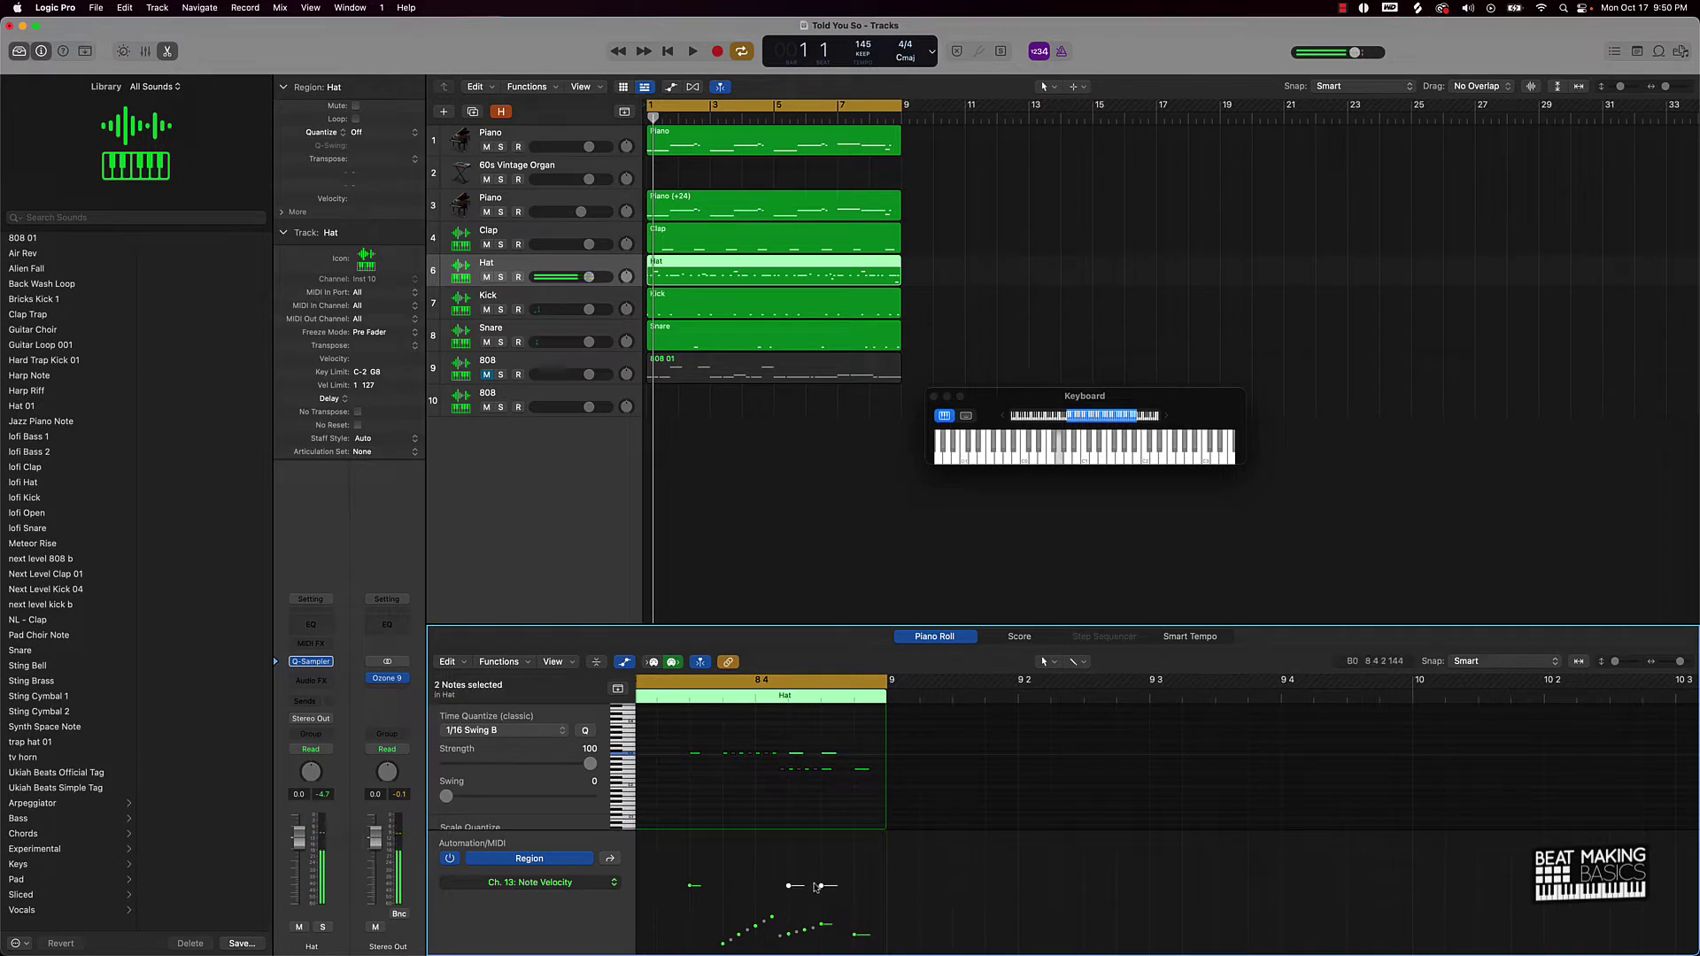
Reduce the two long C3 hats in bar 8 to about velocity 45, double the last low hat into two short hits, and replay
{"action": "left_click_drag", "start_coordinate": [821, 889], "coordinate": [824, 918]}
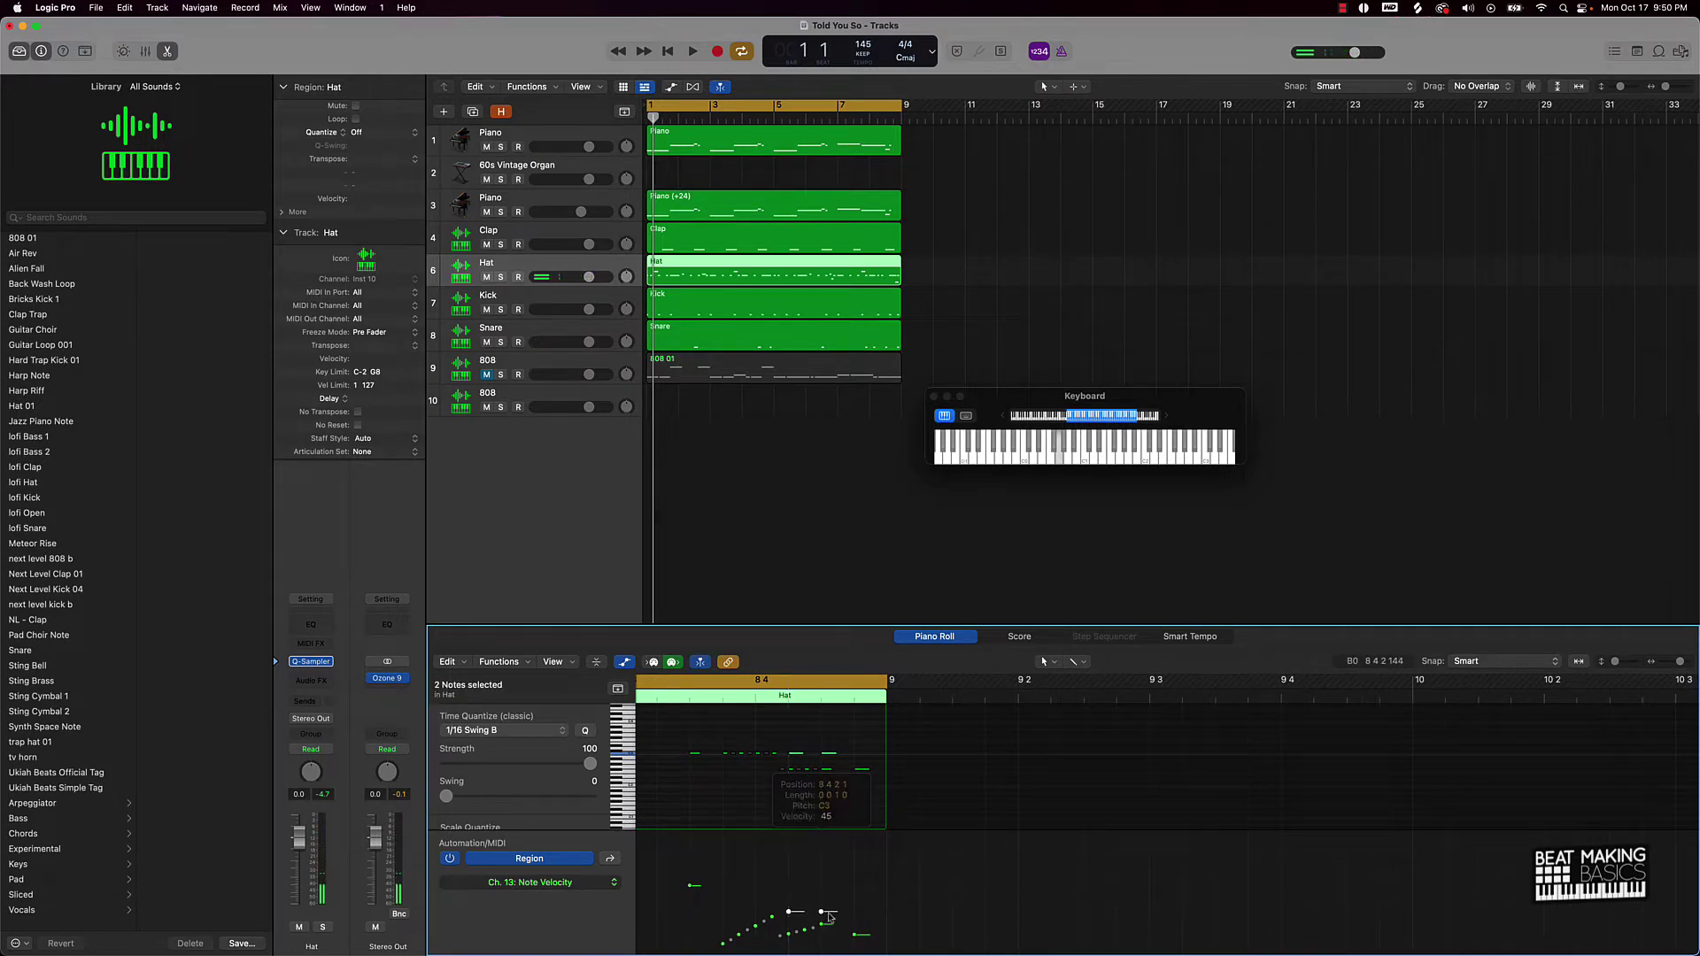
{"action": "left_click_drag", "start_coordinate": [868, 769], "coordinate": [873, 775]}
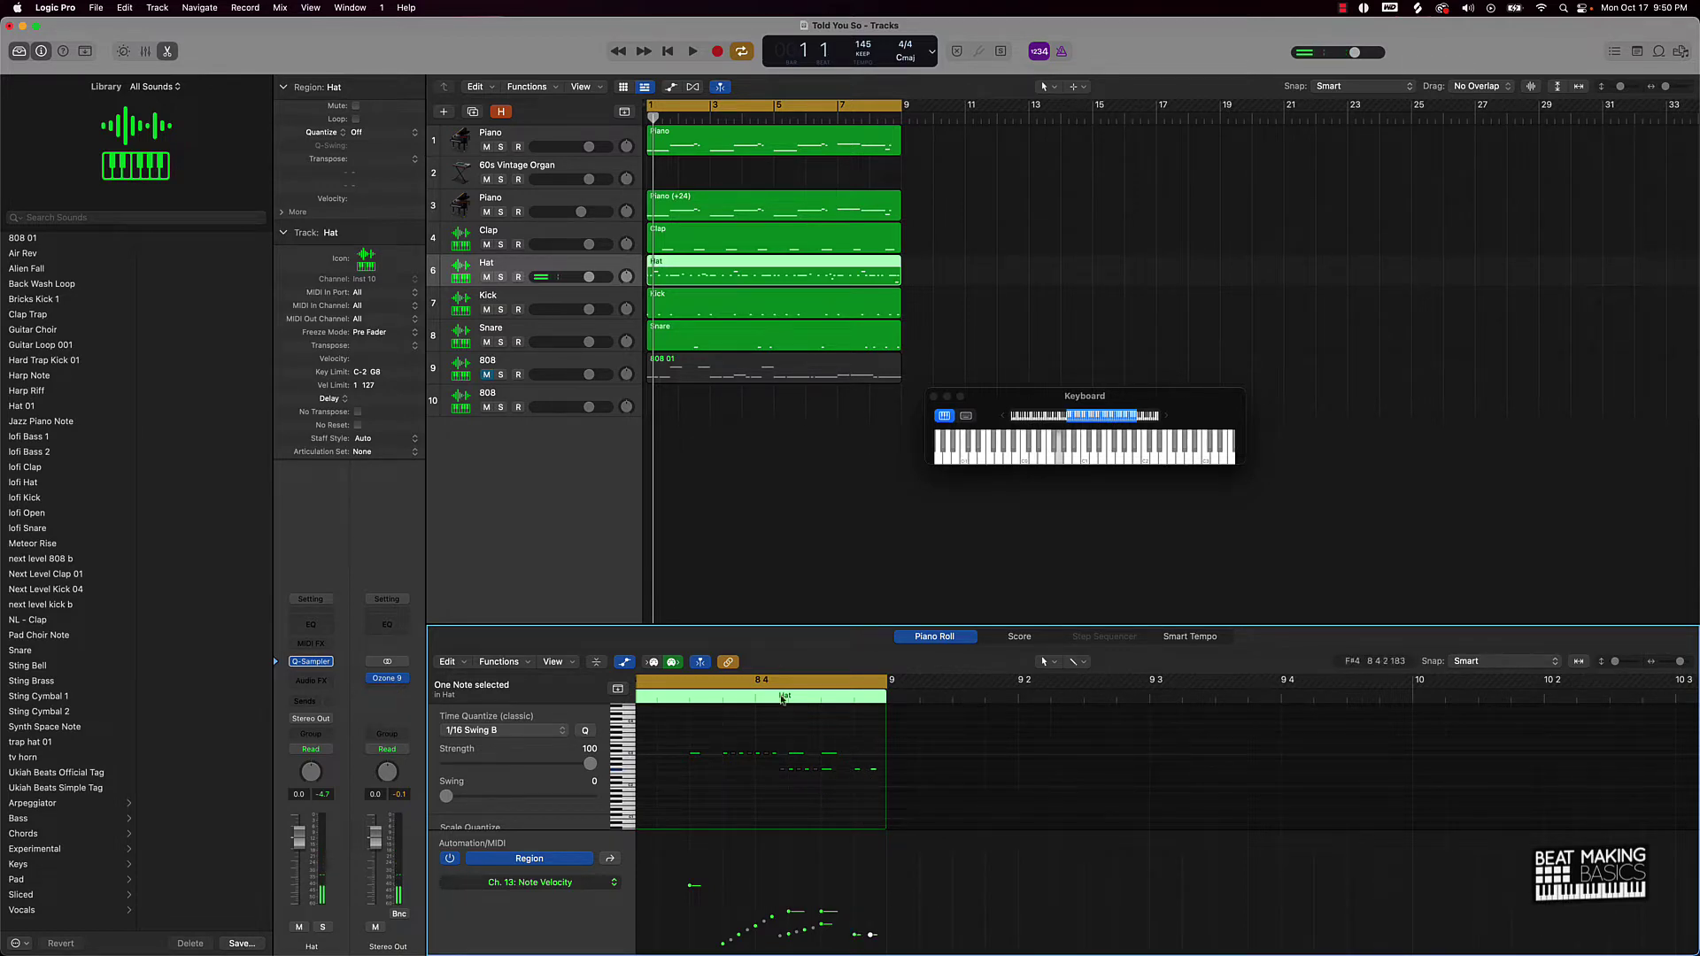
{"action": "key", "text": "space"}
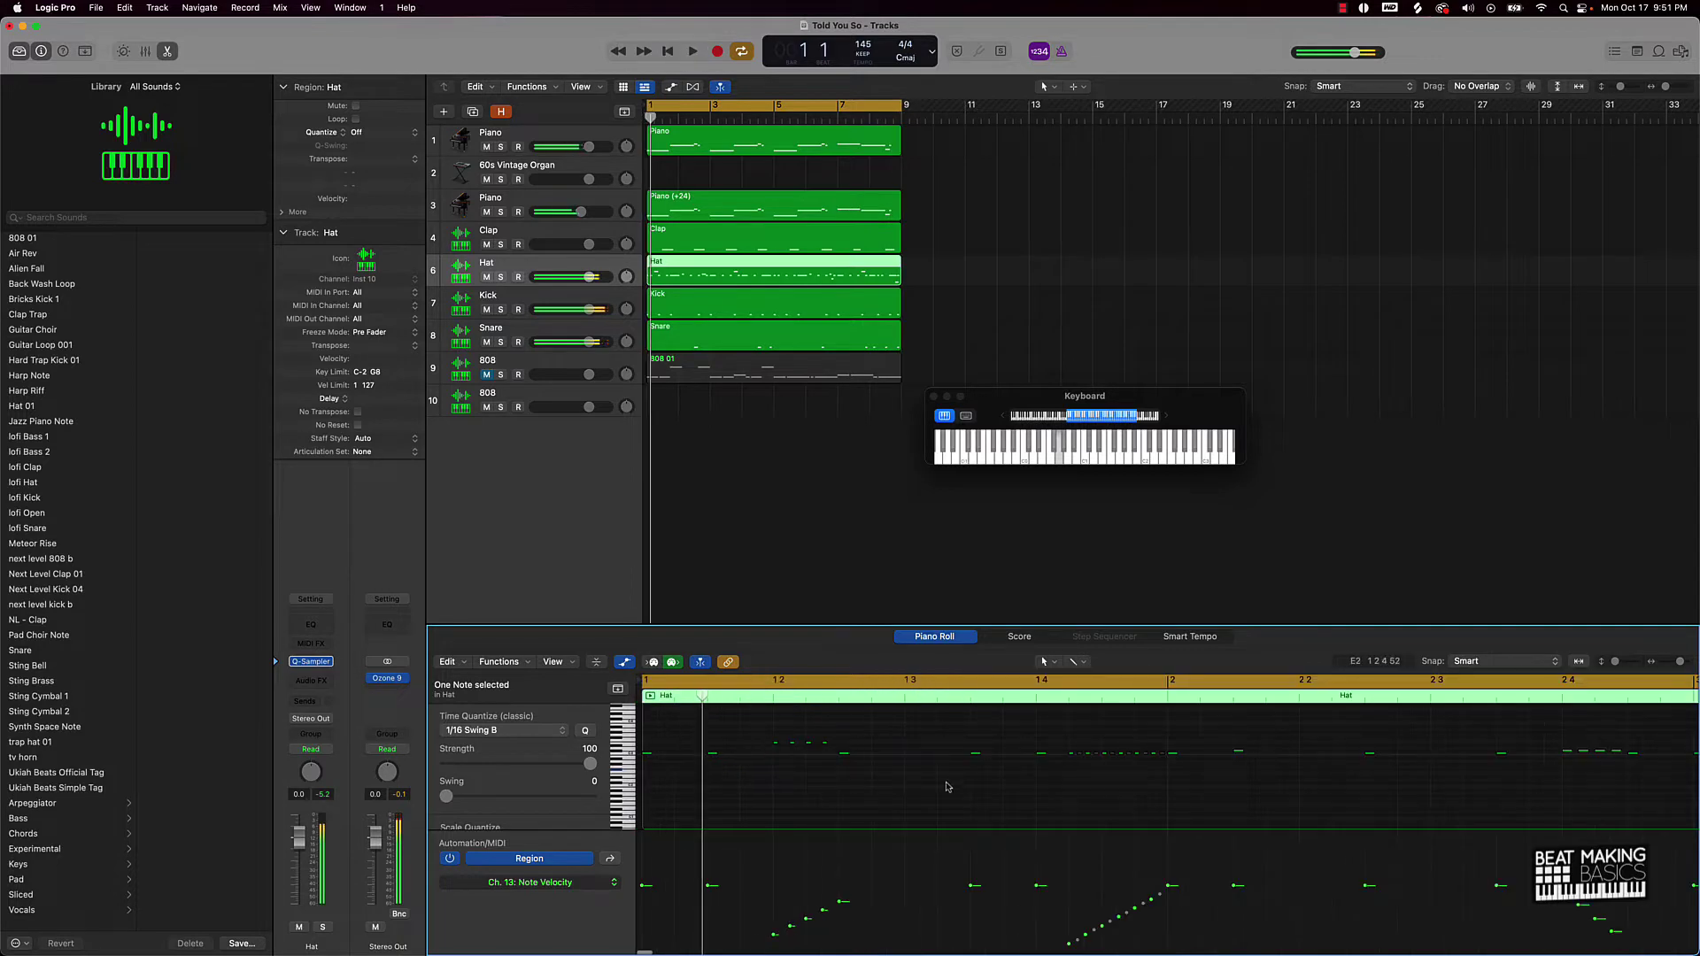
Double the remaining long low hat in bar 8 into two short hits, select the two C3 hats above, and play the loop
{"action": "scroll", "coordinate": [1013, 783], "scroll_direction": "right", "scroll_amount": 10}
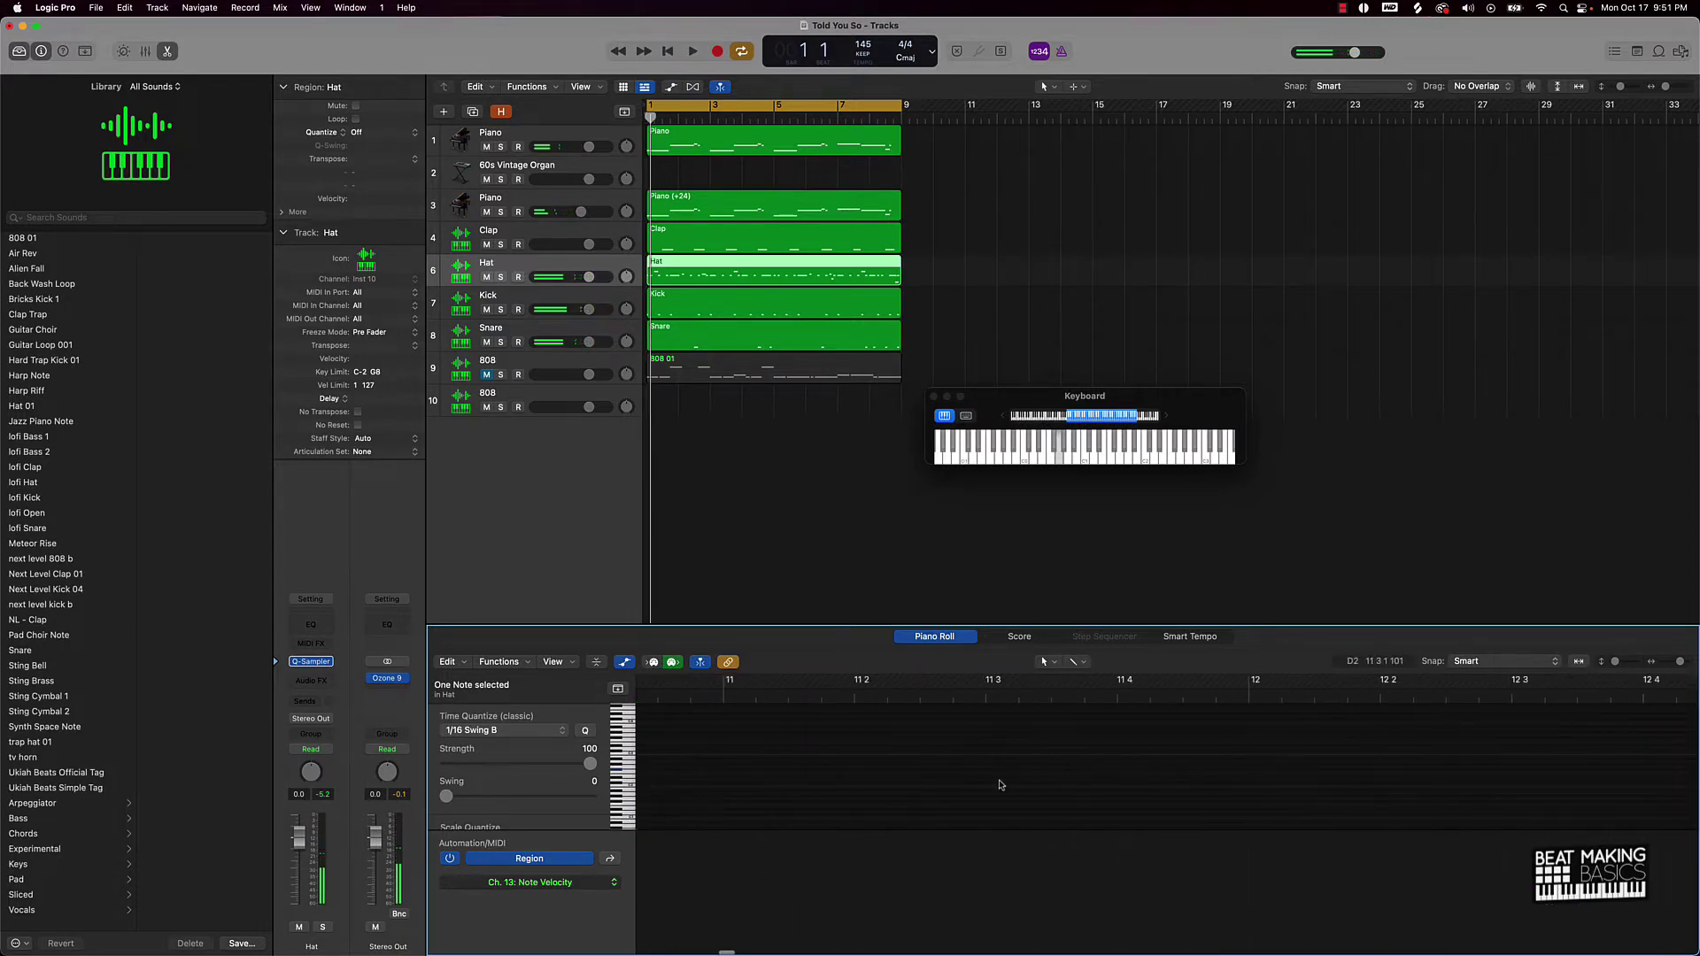
{"action": "scroll", "coordinate": [954, 781], "scroll_direction": "left", "scroll_amount": 3}
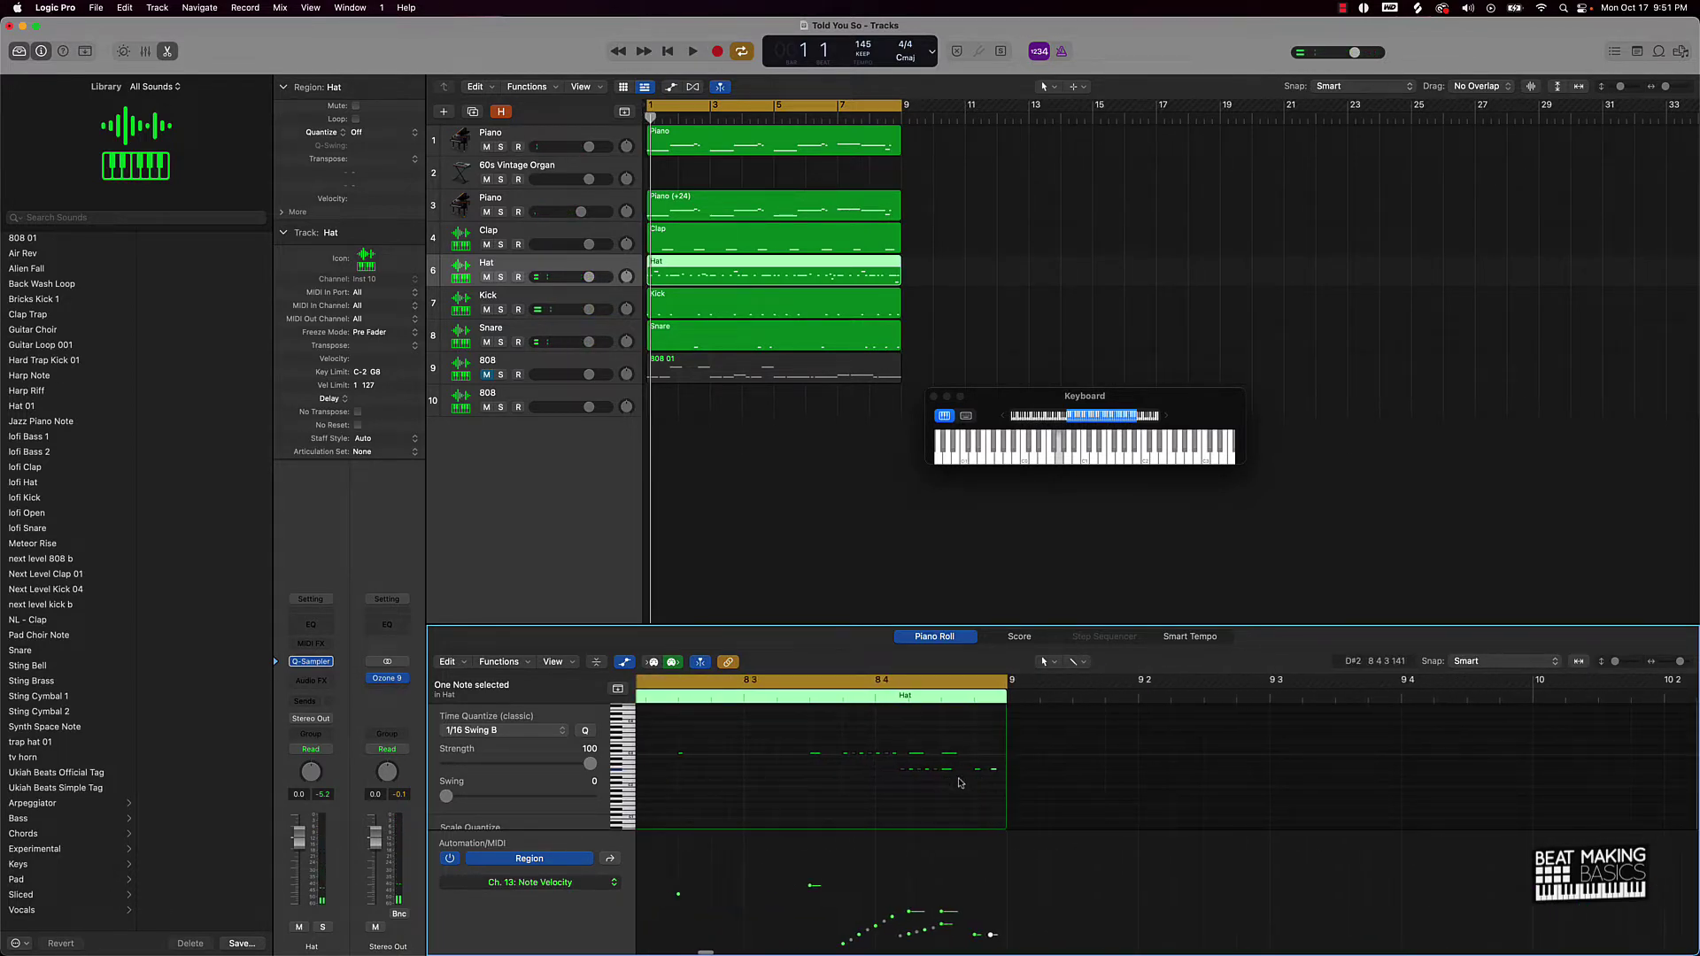
{"action": "left_click_drag", "start_coordinate": [950, 771], "coordinate": [952, 775]}
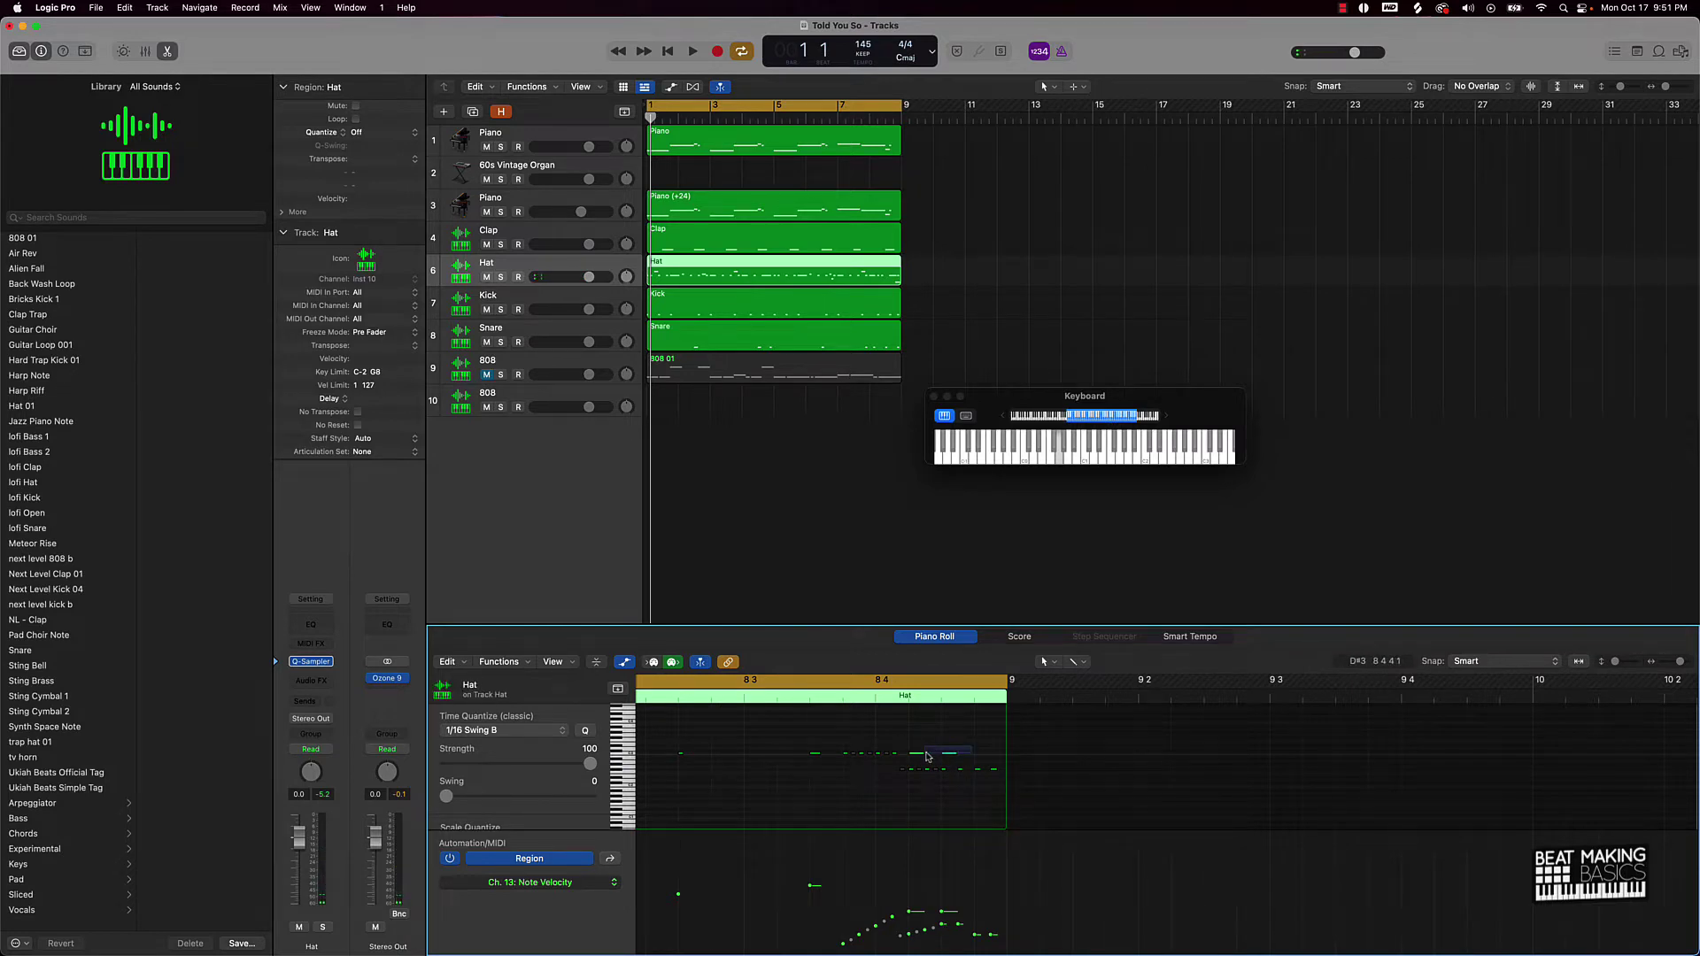
{"action": "left_click", "coordinate": [916, 755], "text": "shift"}
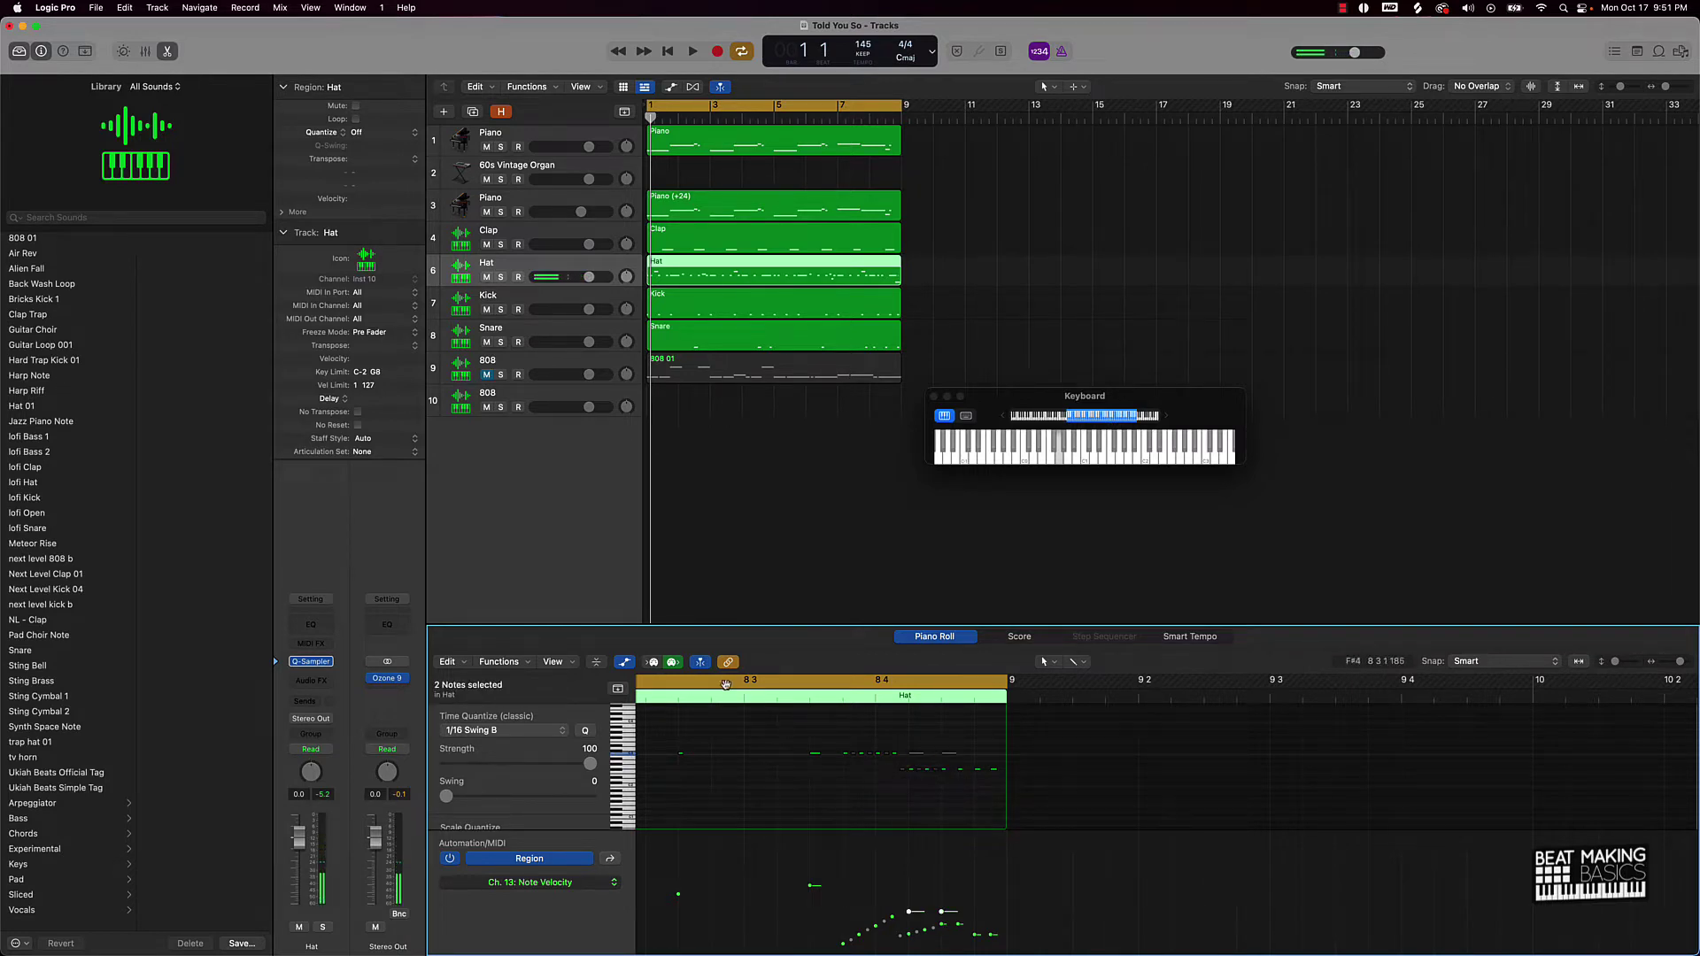
{"action": "left_click", "coordinate": [754, 684]}
{"action": "key", "text": "space"}
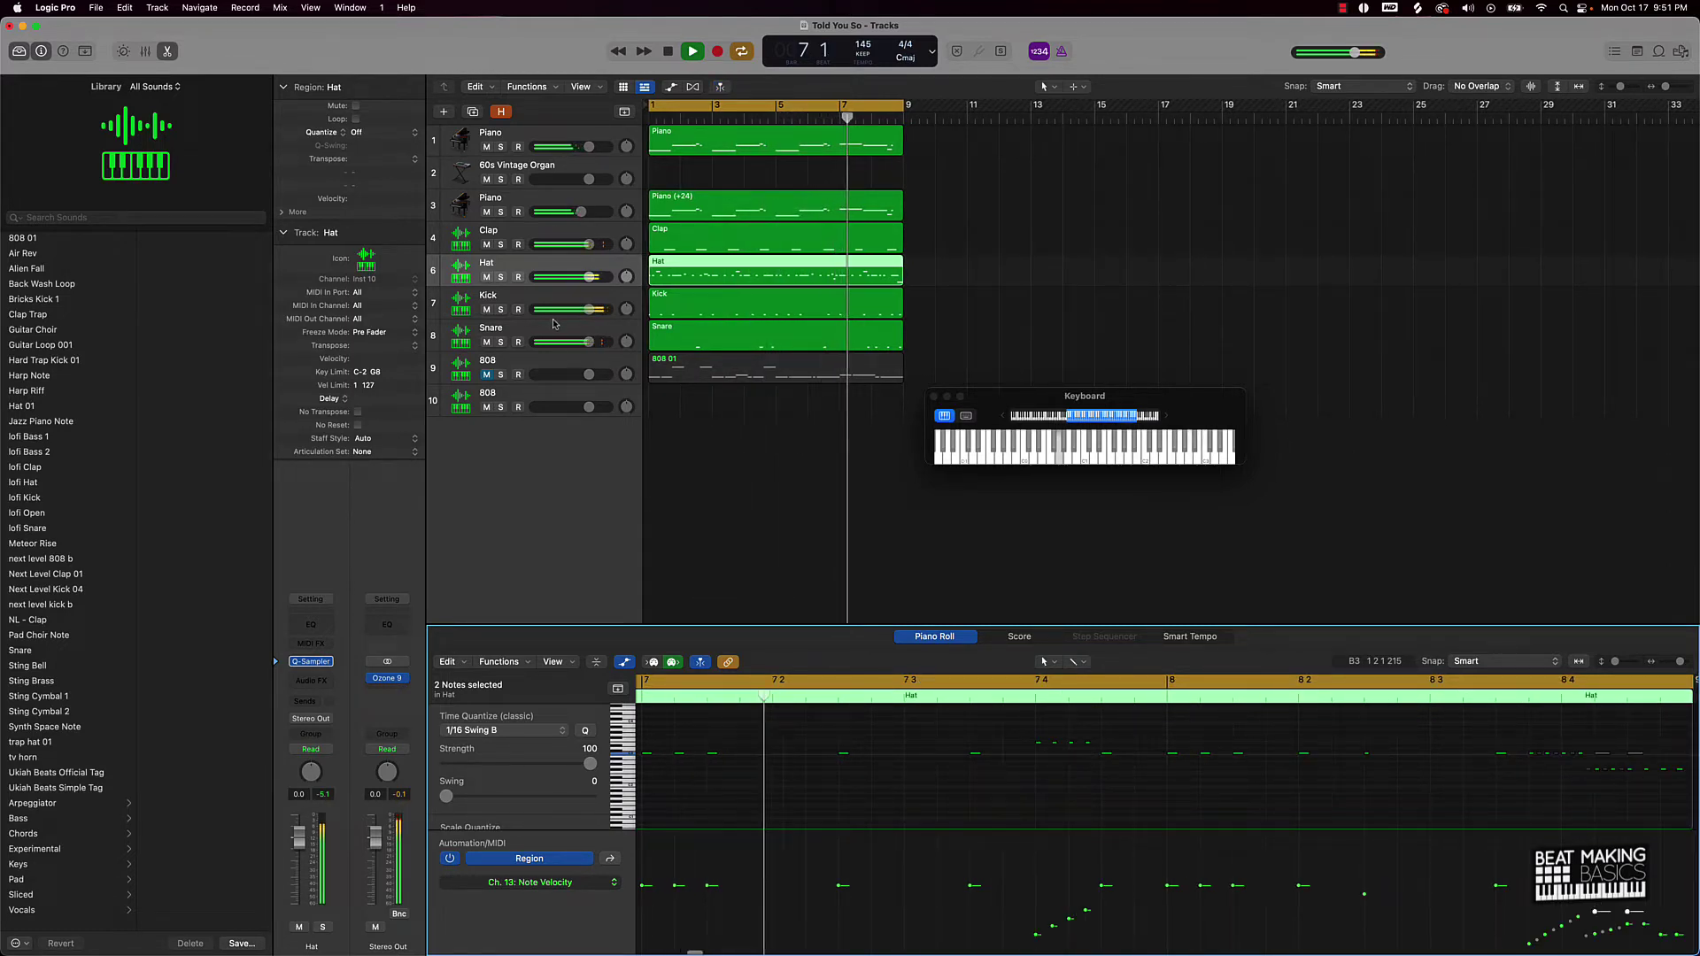
Even out the velocities of the five-note roll at the end of bar 6 into a gentle rise and replay it
{"action": "scroll", "coordinate": [740, 789], "scroll_direction": "down", "scroll_amount": 5}
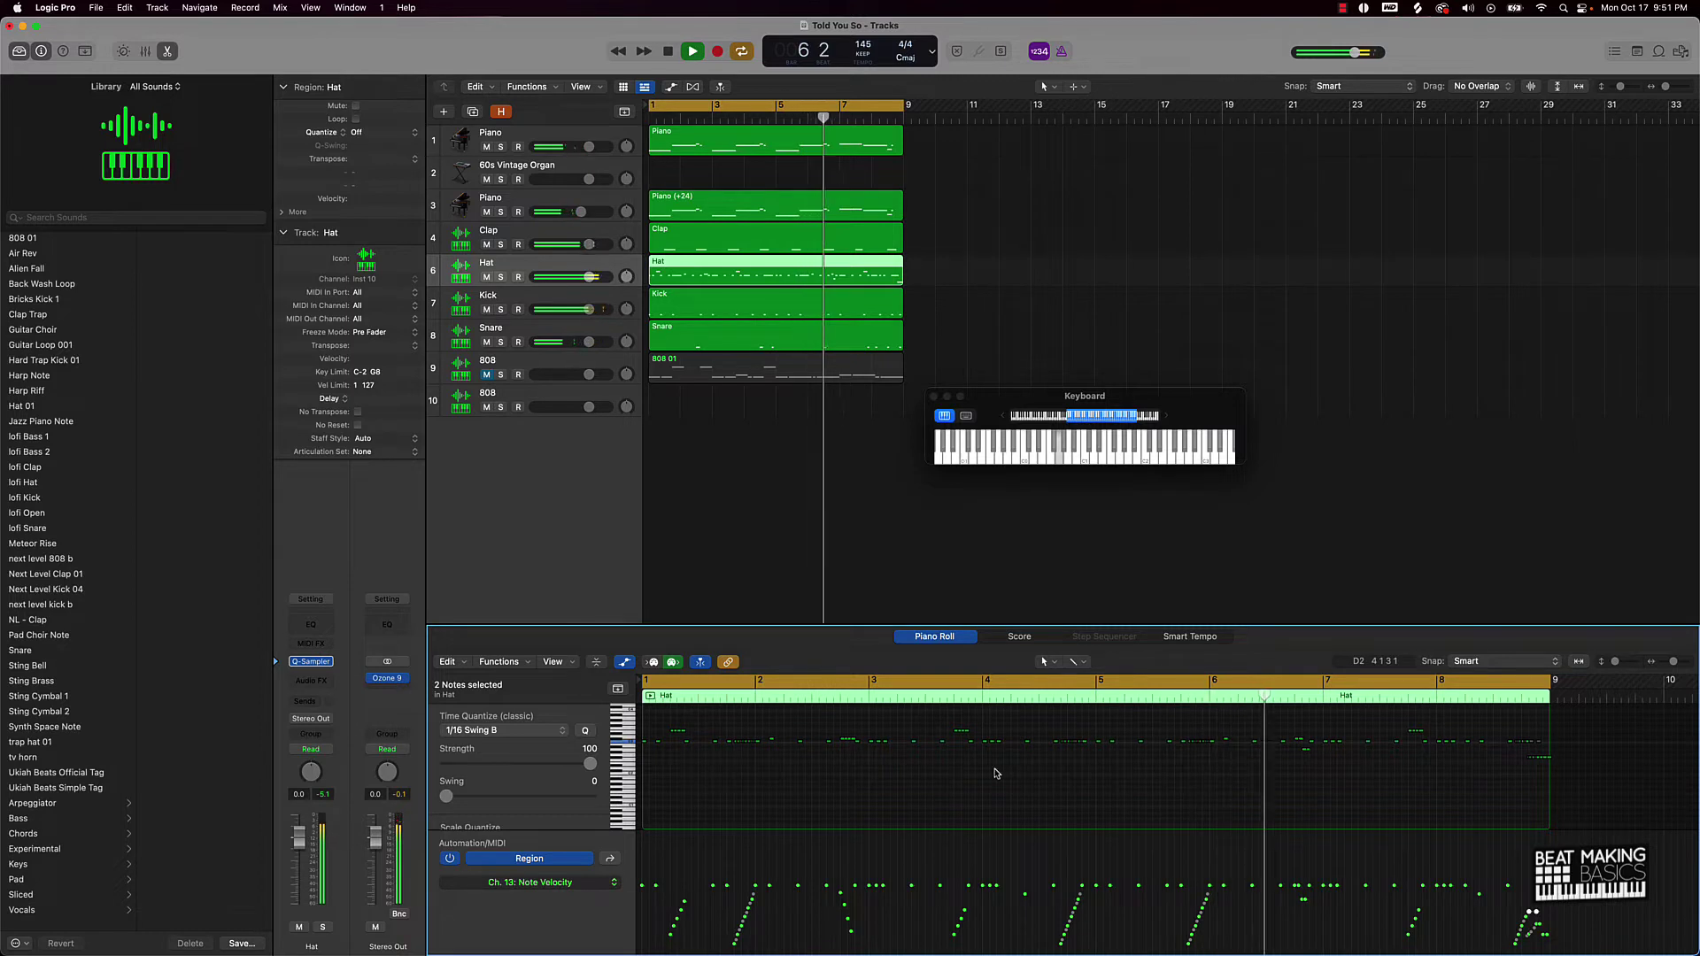
{"action": "key", "text": "space"}
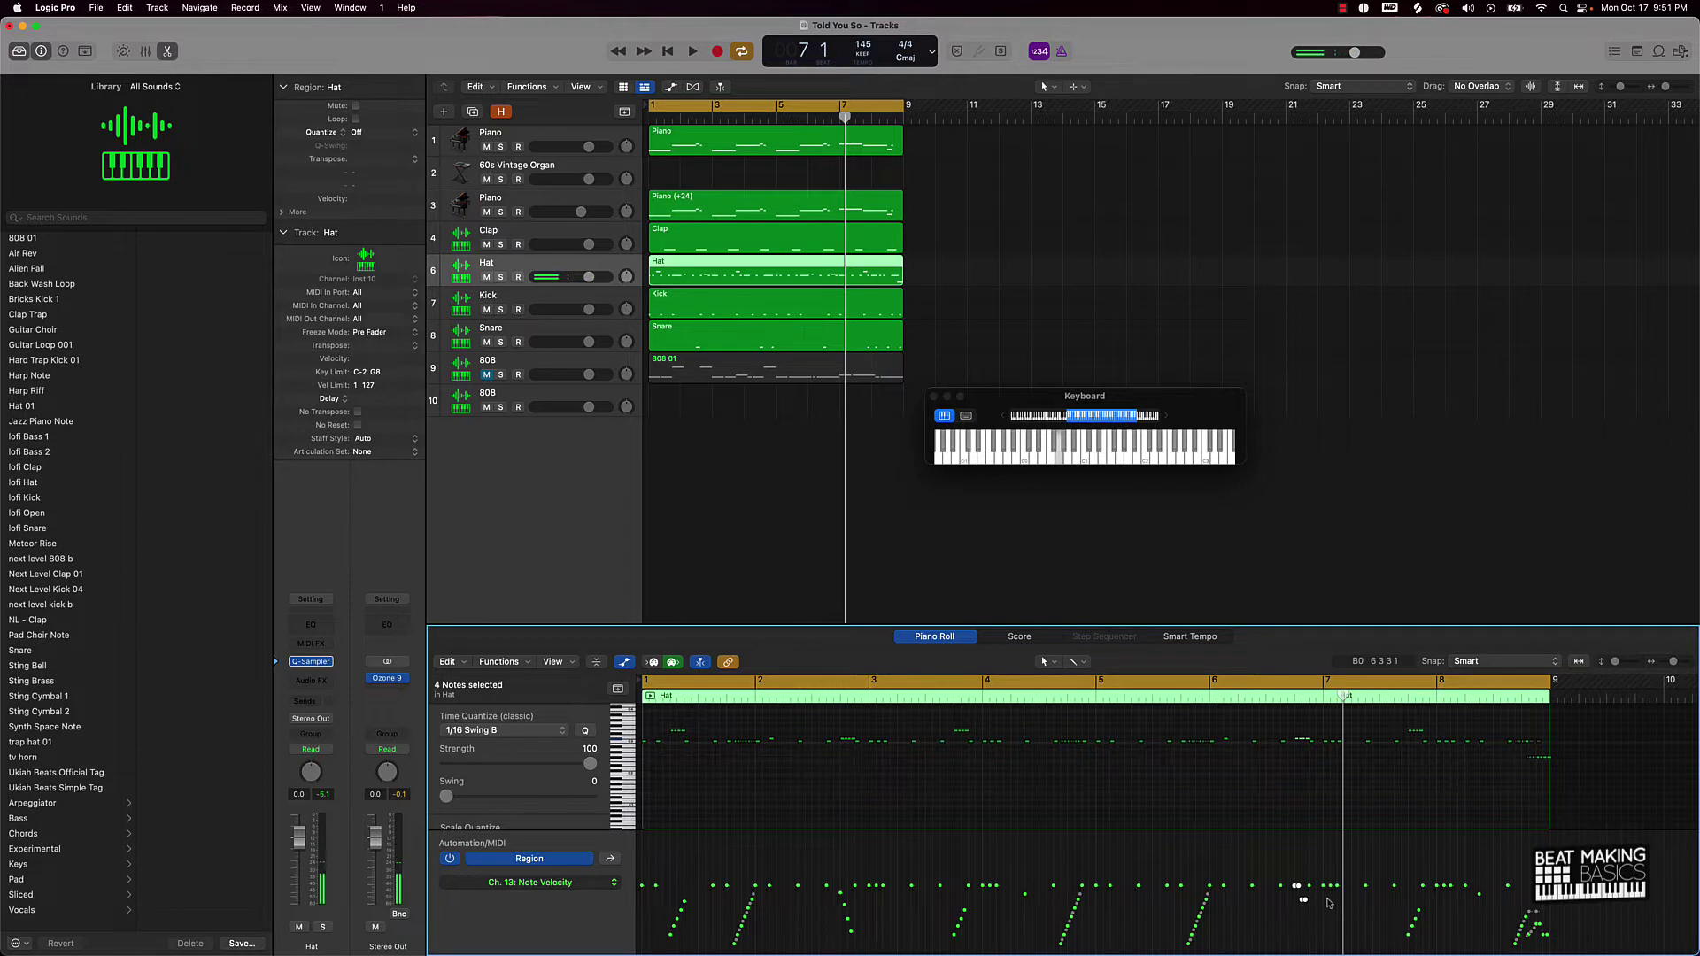
{"action": "left_click_drag", "start_coordinate": [1309, 898], "coordinate": [1304, 905]}
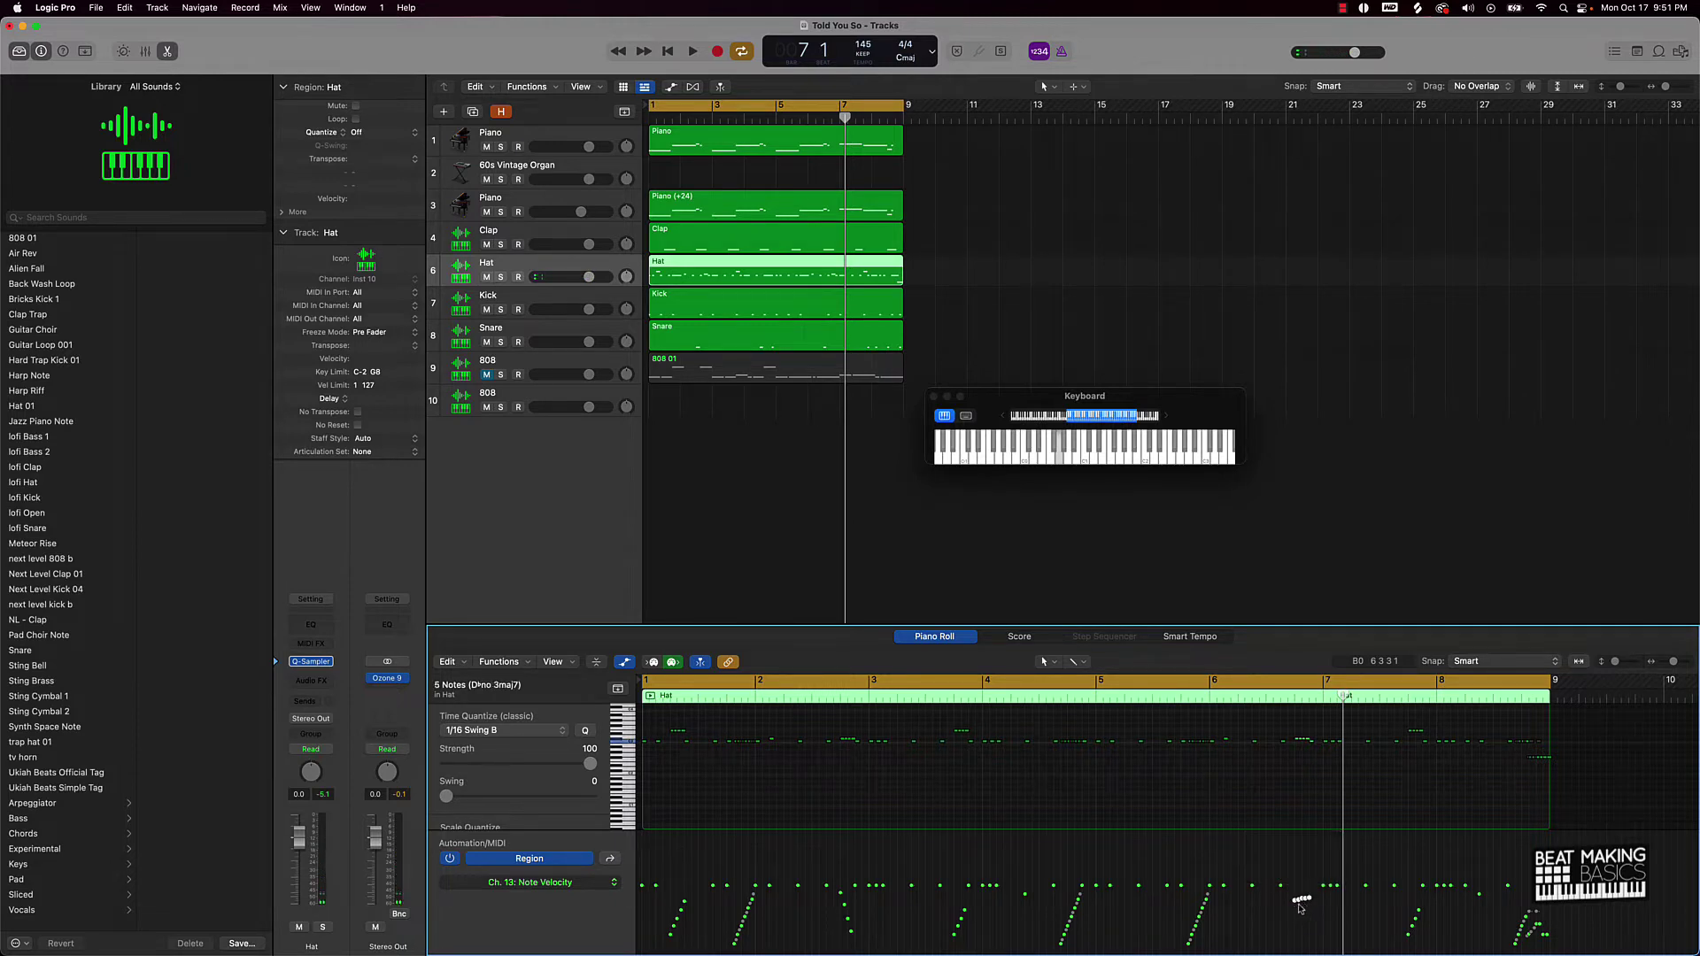
{"action": "key", "text": "space"}
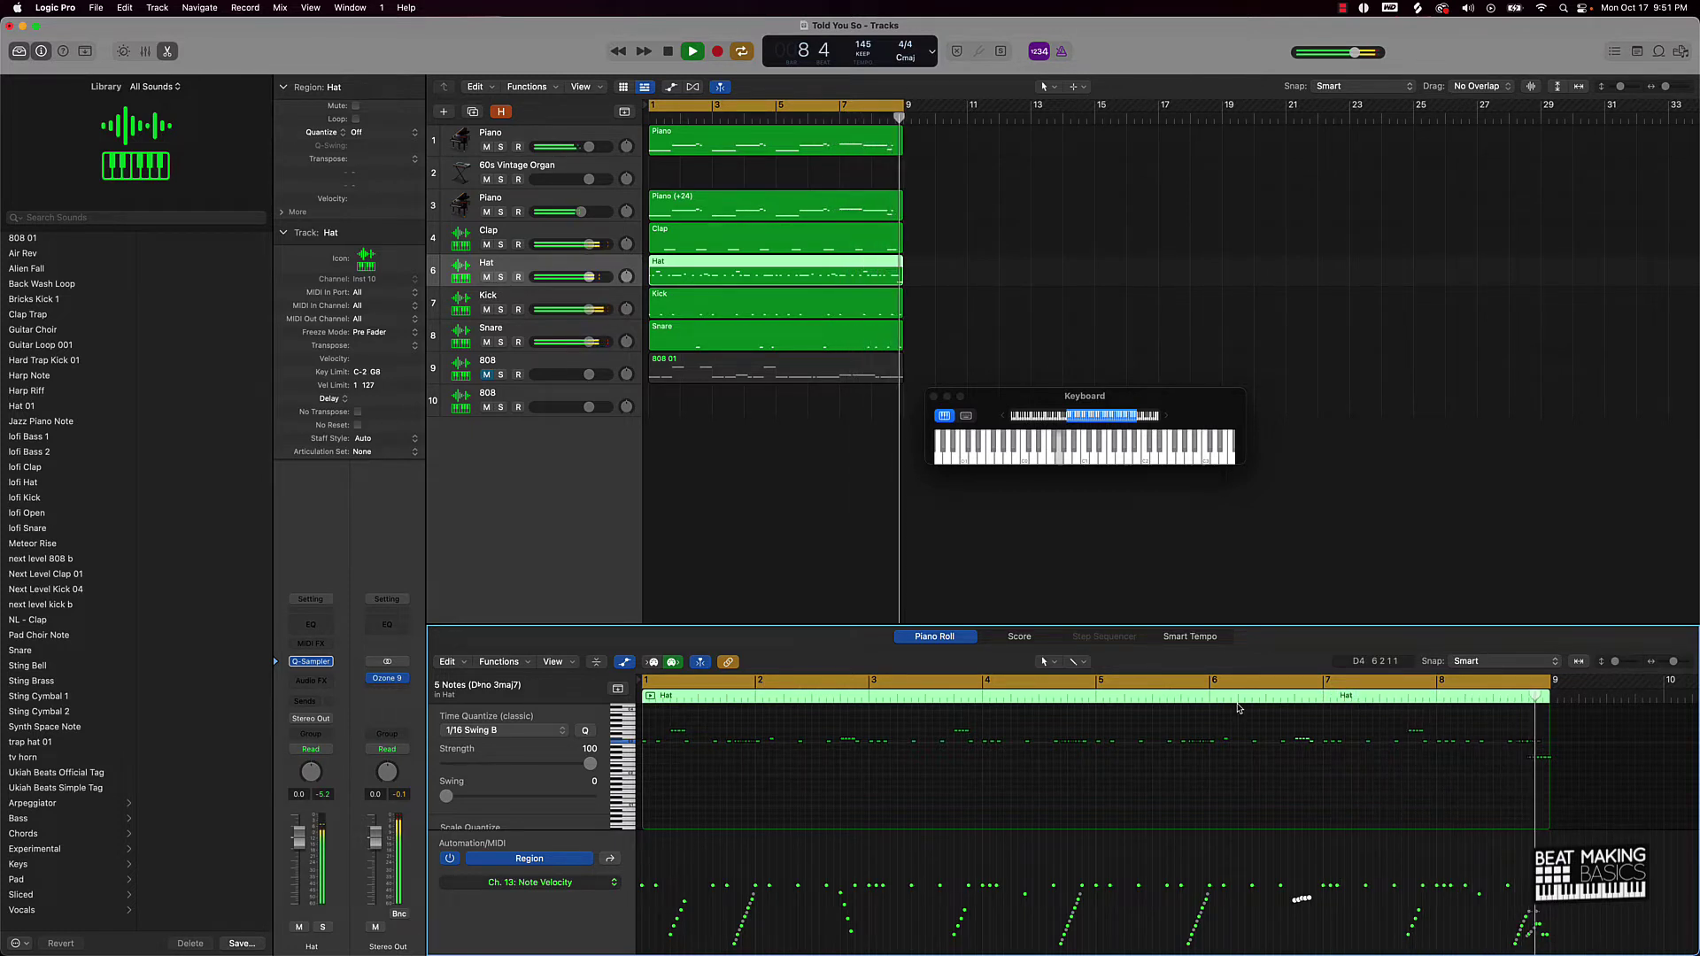
{"action": "key", "text": "space"}
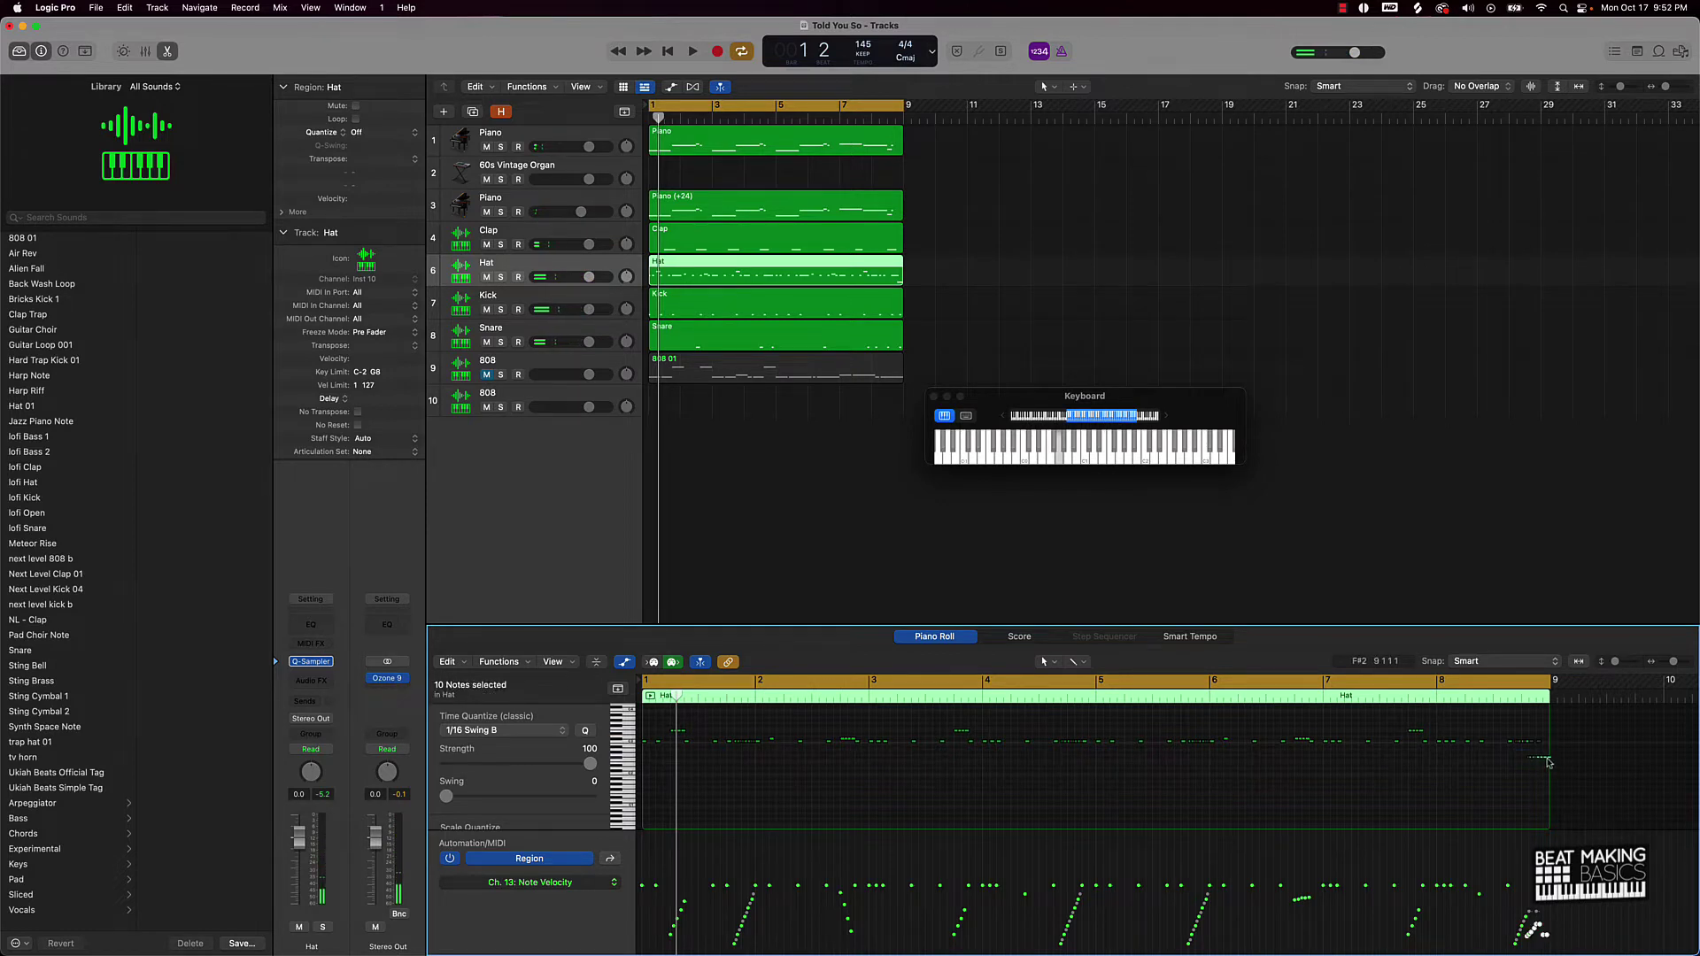
Set the cycle range to bars 7 and 8 and audition the closing hat roll
{"action": "scroll", "coordinate": [1542, 764], "scroll_direction": "up", "scroll_amount": 5}
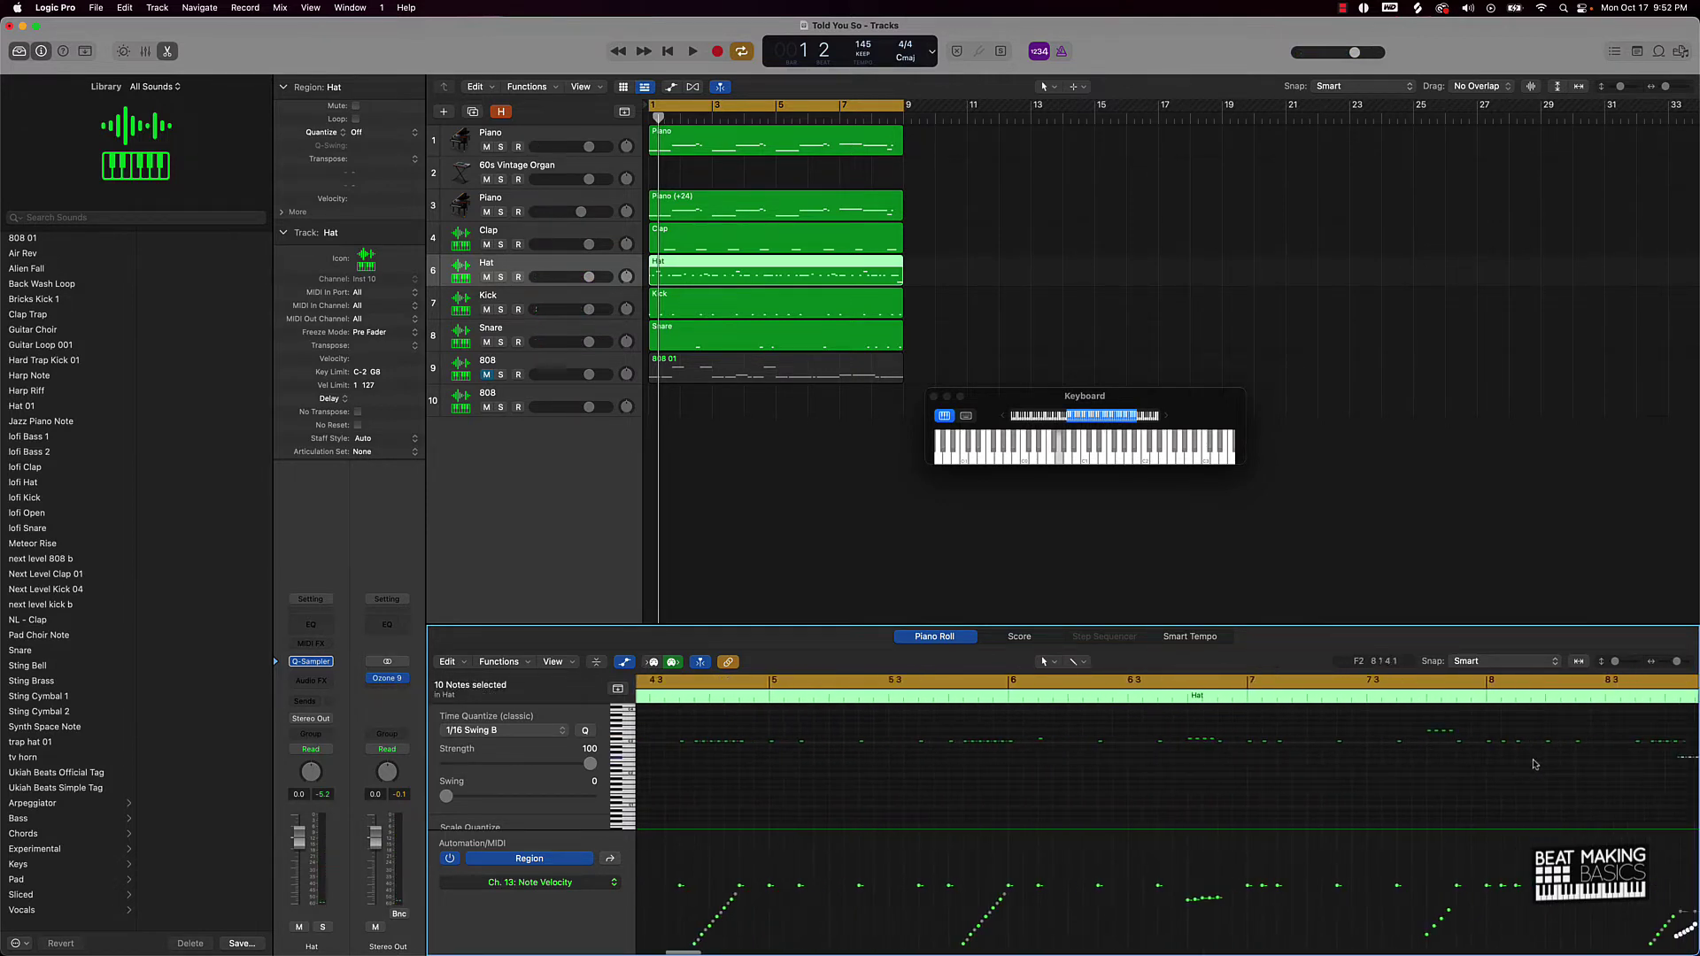
{"action": "scroll", "coordinate": [1533, 763], "scroll_direction": "left", "scroll_amount": 5}
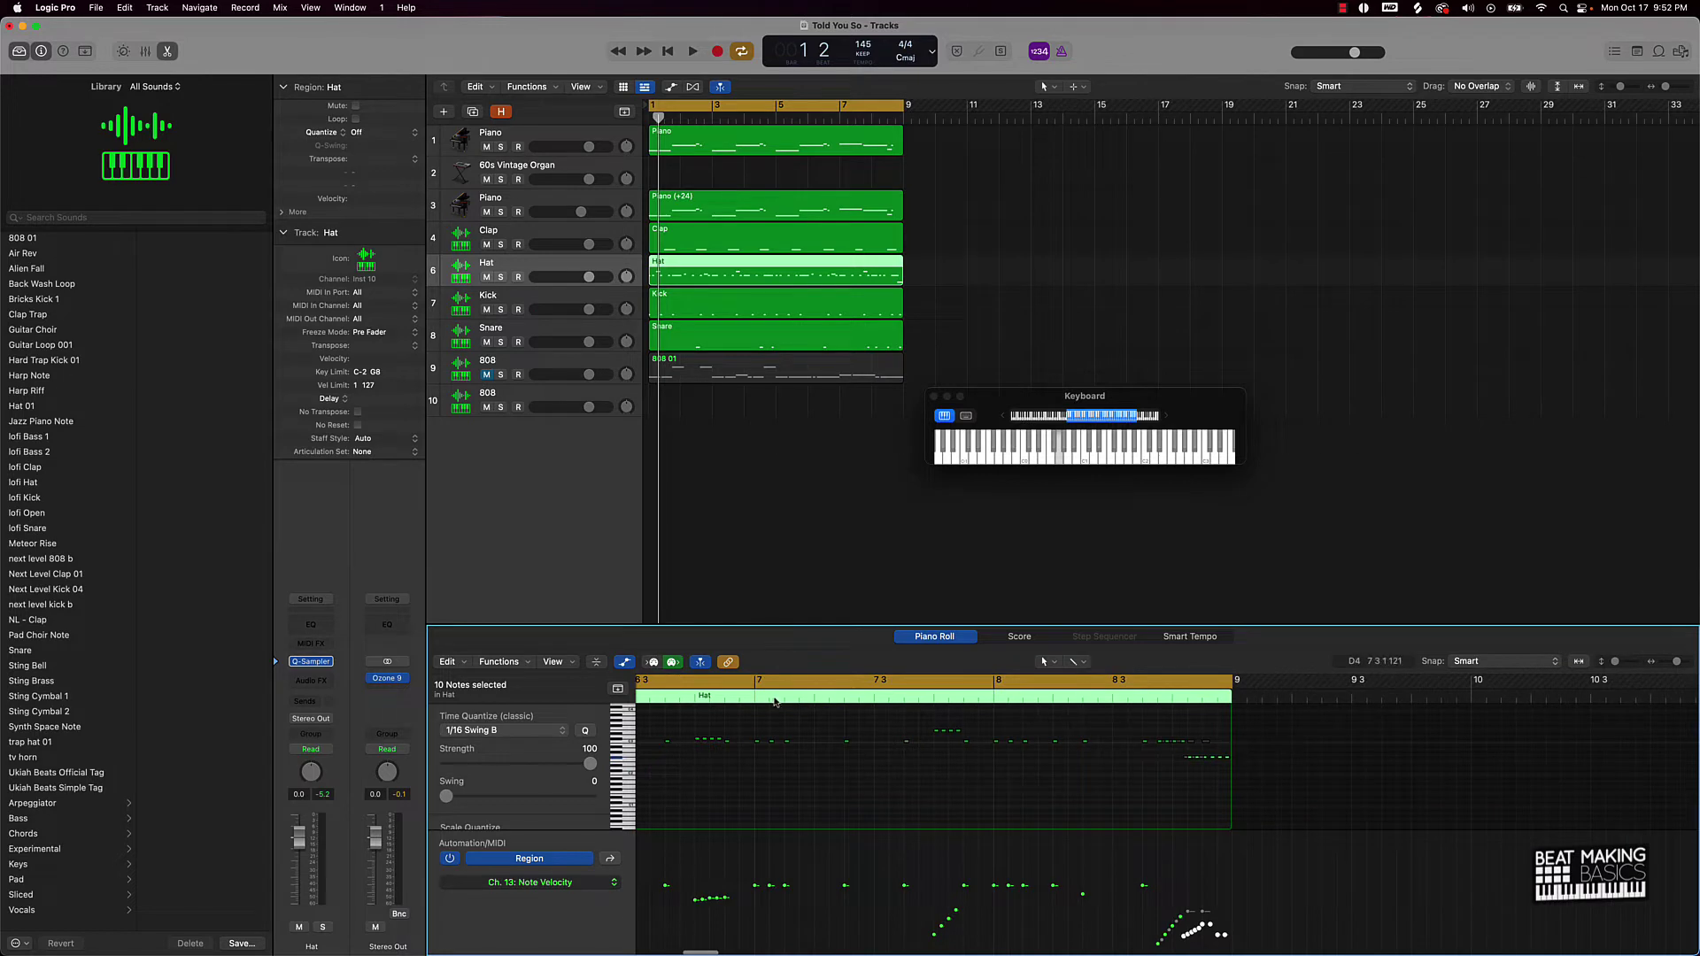
{"action": "left_click_drag", "start_coordinate": [755, 679], "coordinate": [1245, 717]}
{"action": "key", "text": "space"}
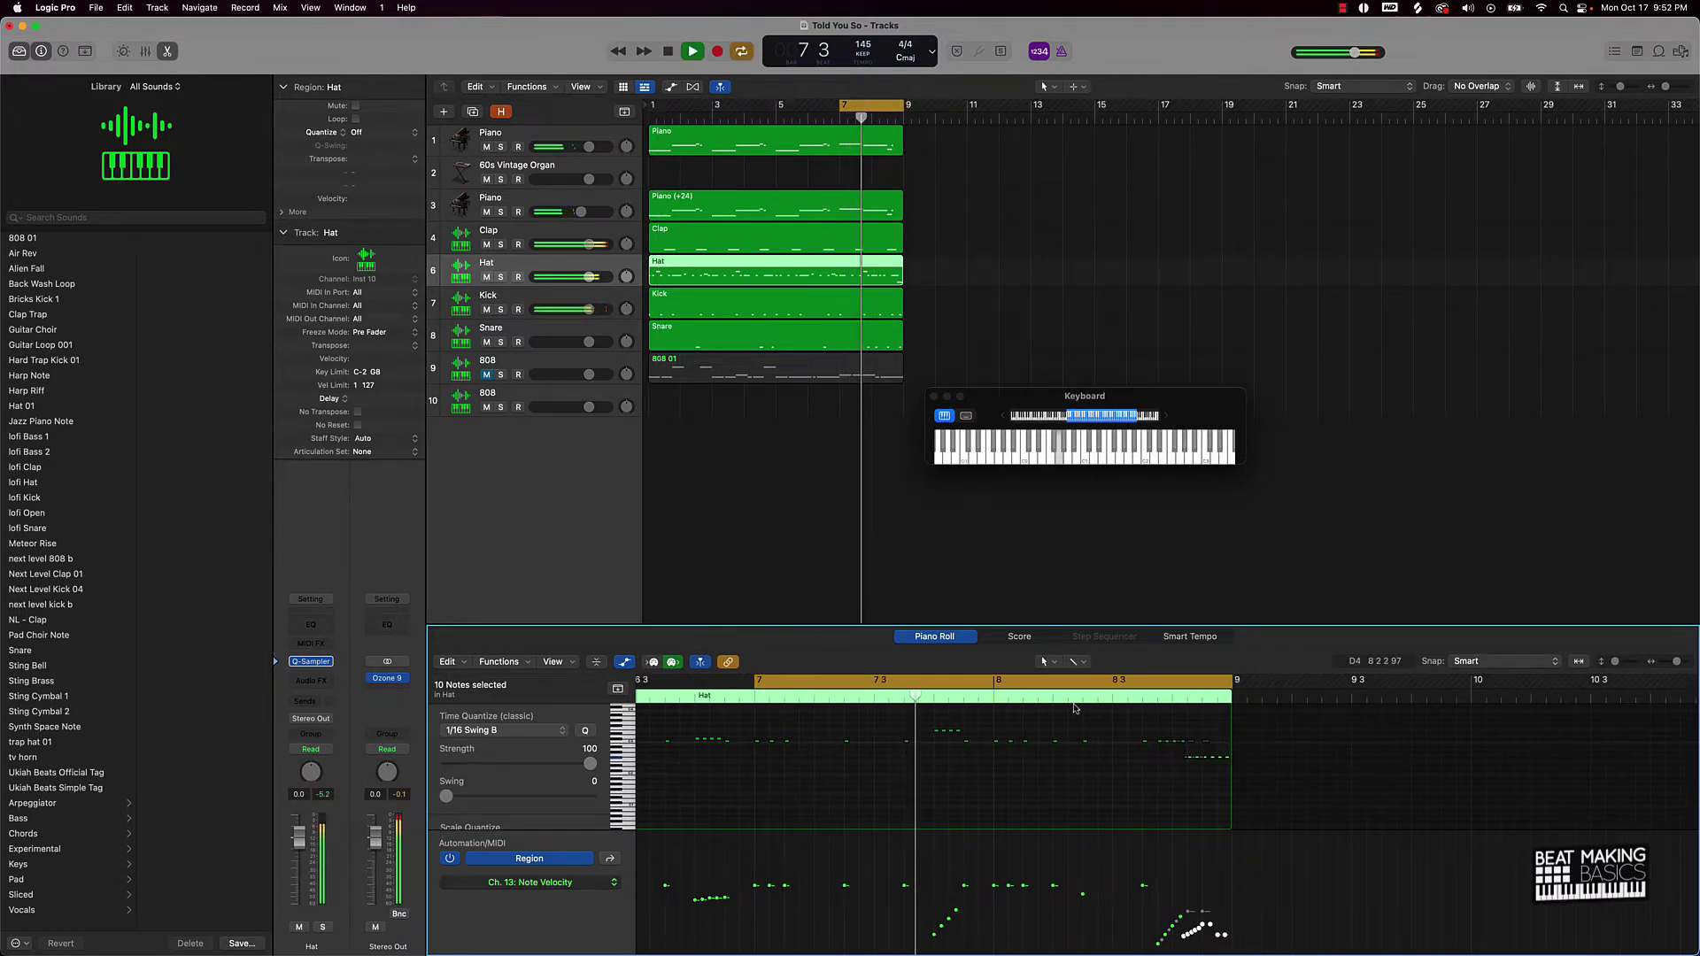
{"action": "key", "text": "space"}
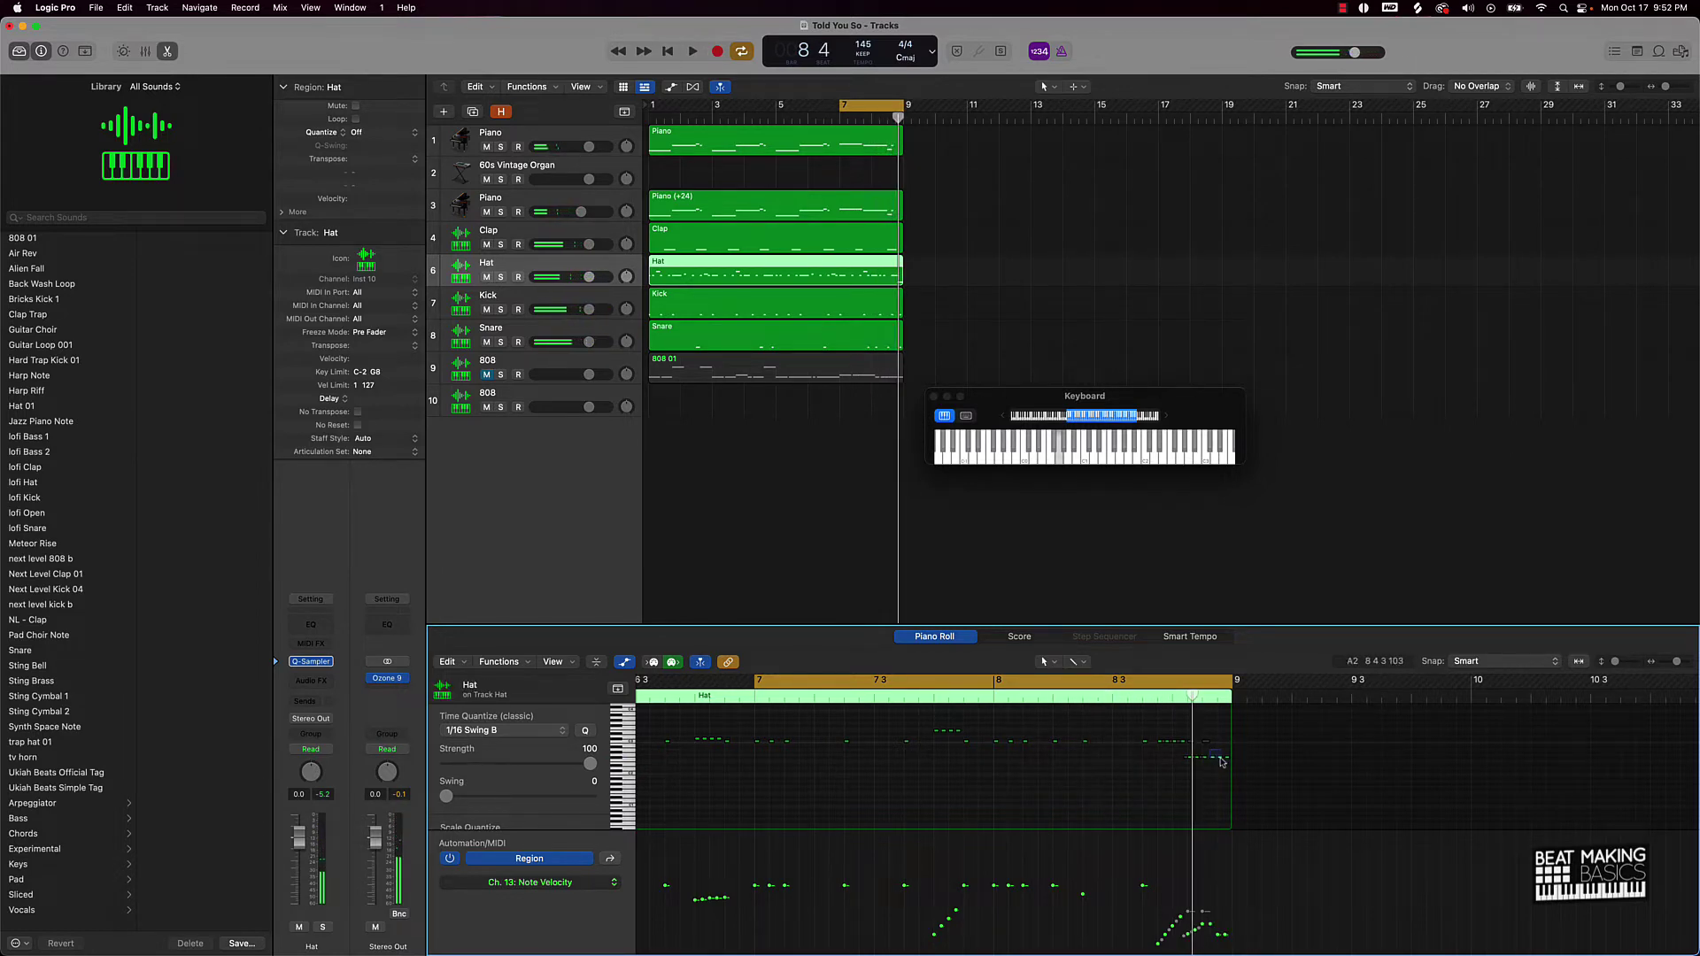
Delete the last low hats at the very end of bar 8 and replay bars 7 and 8
{"action": "left_click_drag", "start_coordinate": [1222, 762], "coordinate": [1253, 781]}
{"action": "key", "text": "space"}
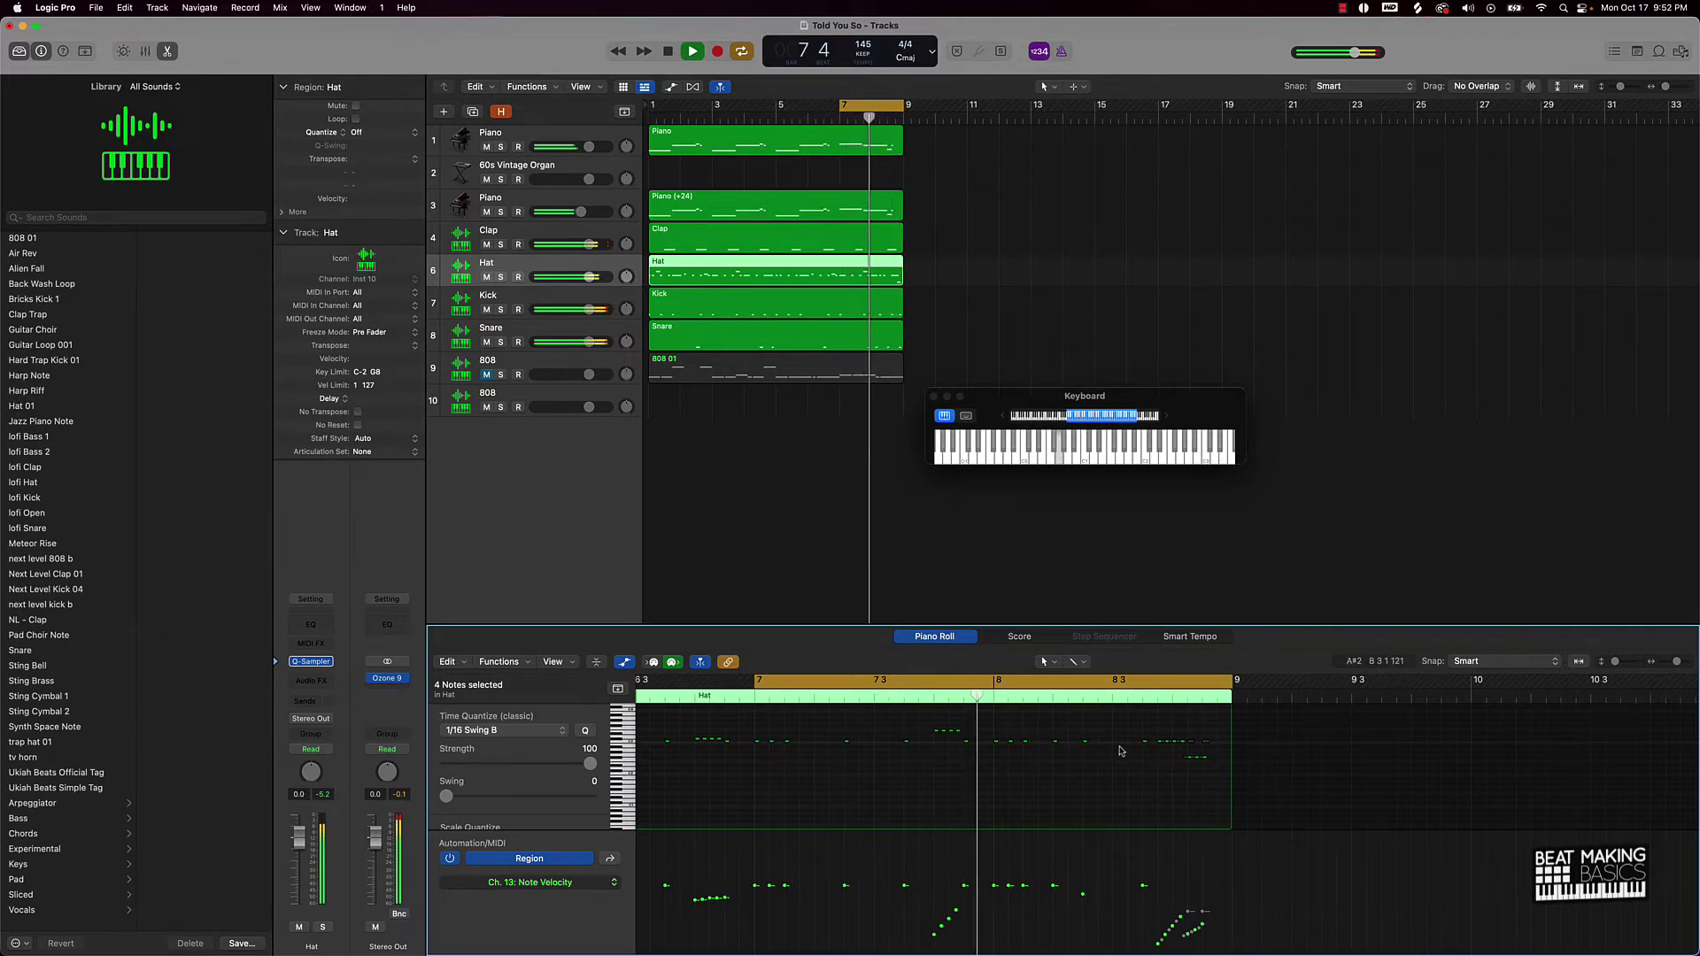
{"action": "key", "text": "space"}
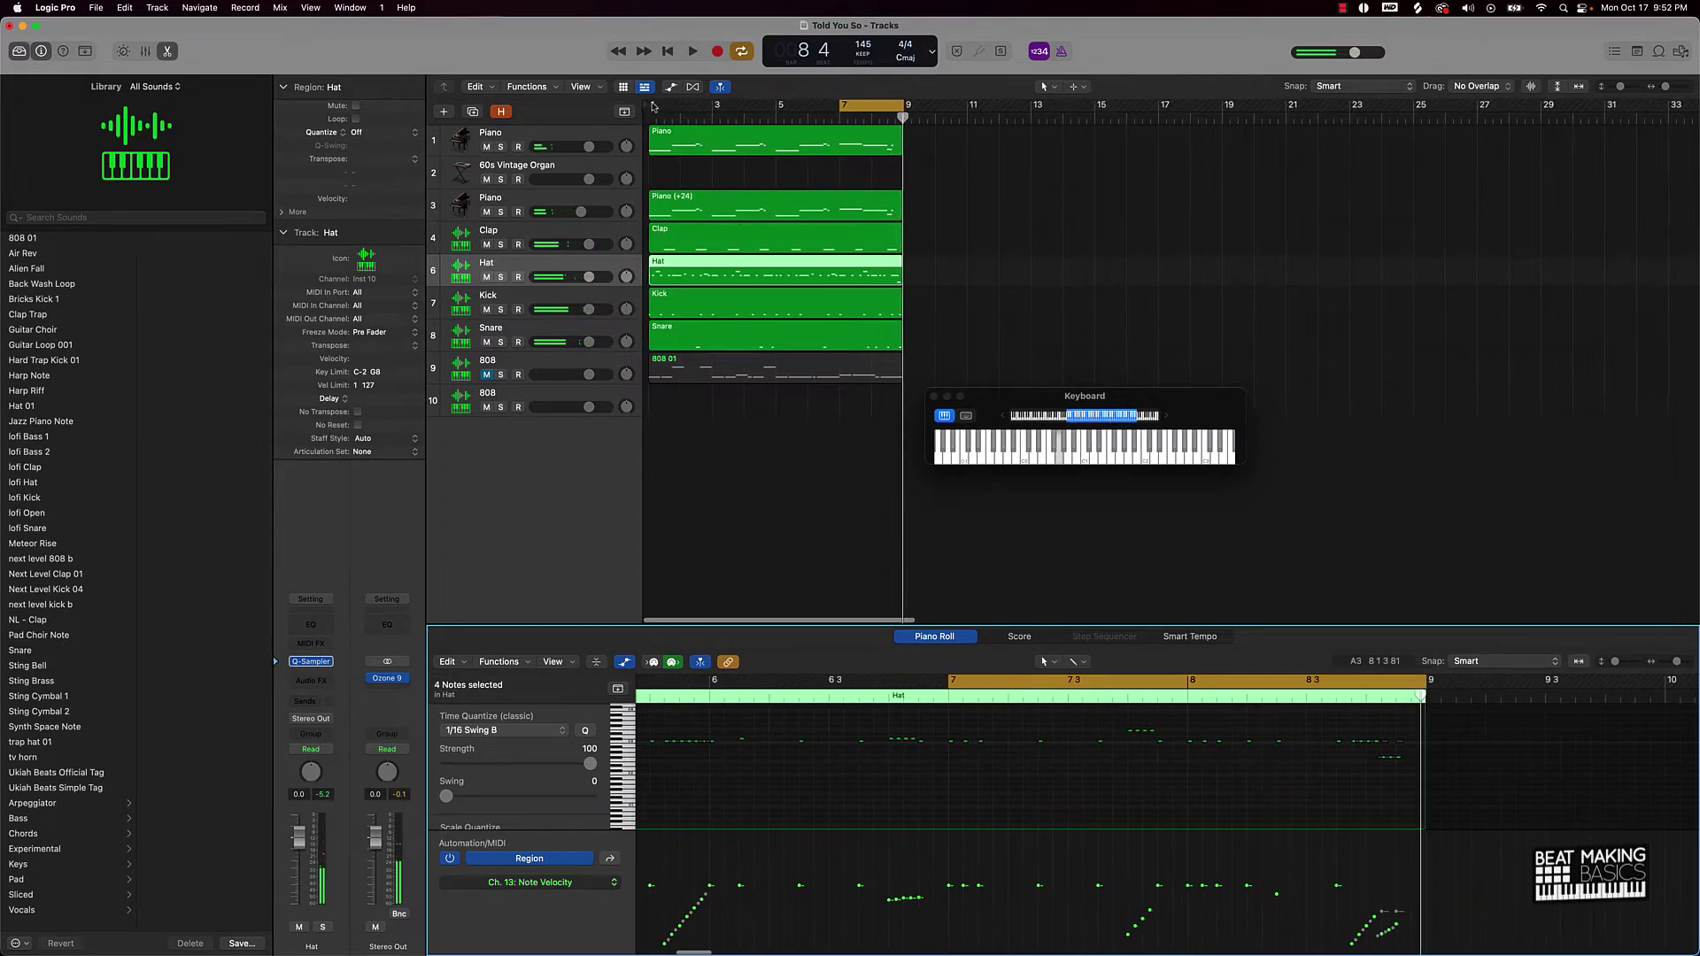
Extend the cycle range to cover bars 1 through 8 and play the beat from the start
{"action": "left_click_drag", "start_coordinate": [652, 106], "coordinate": [903, 119]}
{"action": "key", "text": "space"}
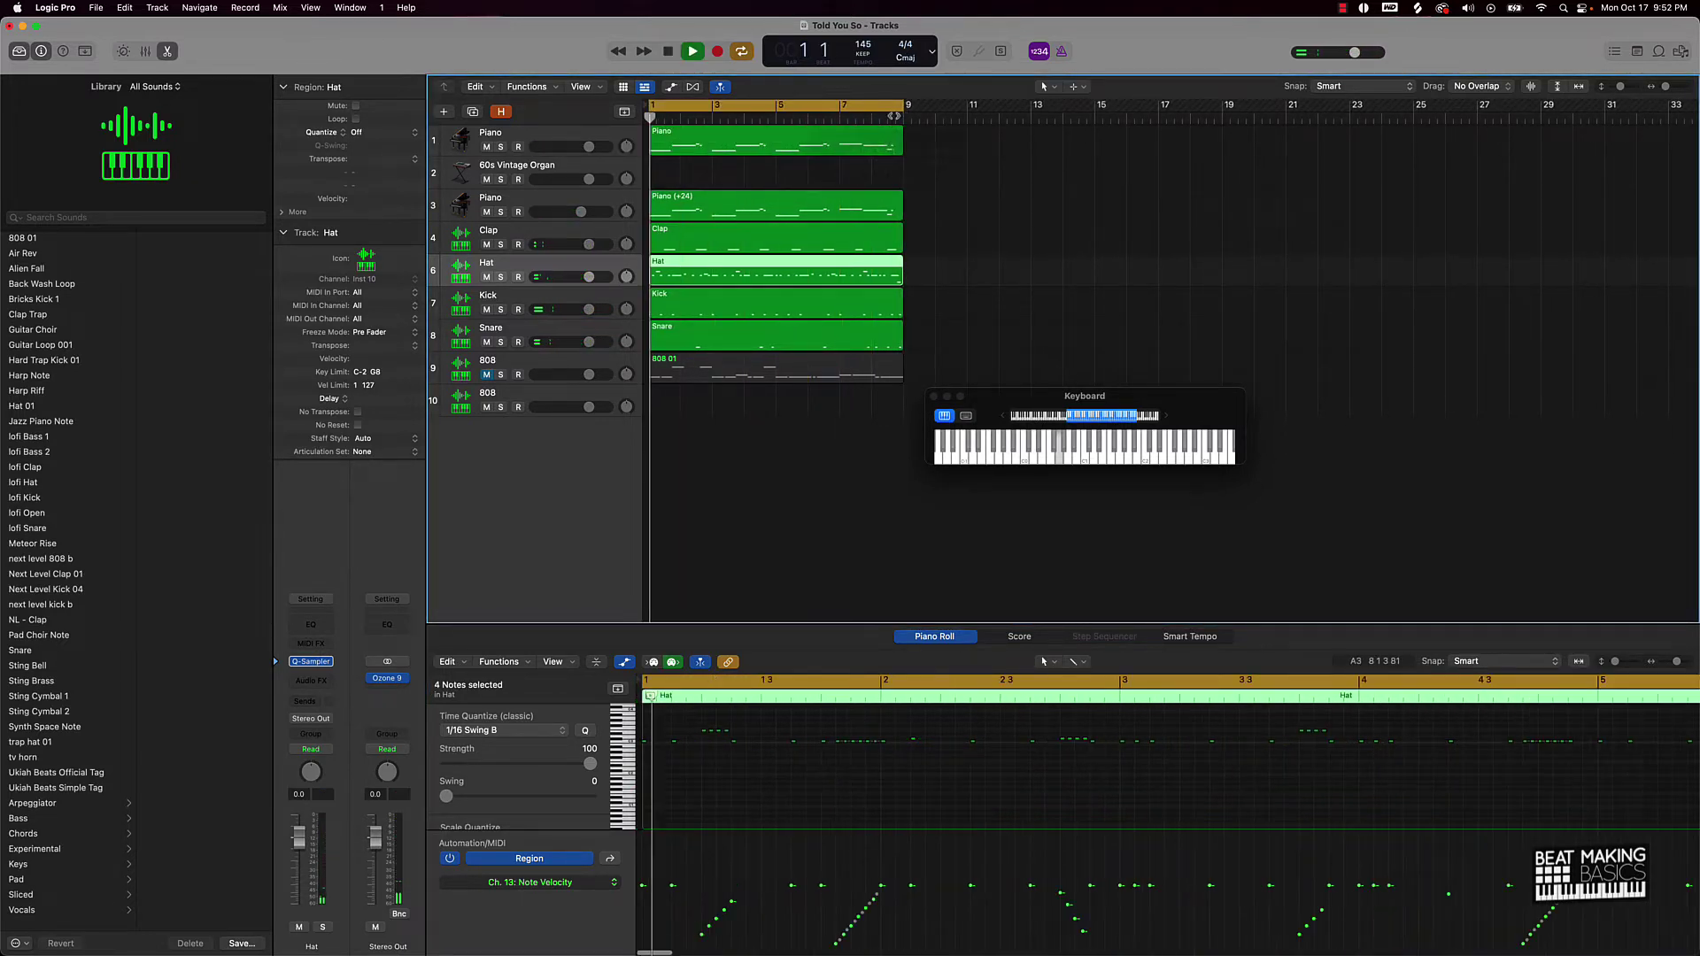
{"action": "key", "text": "space"}
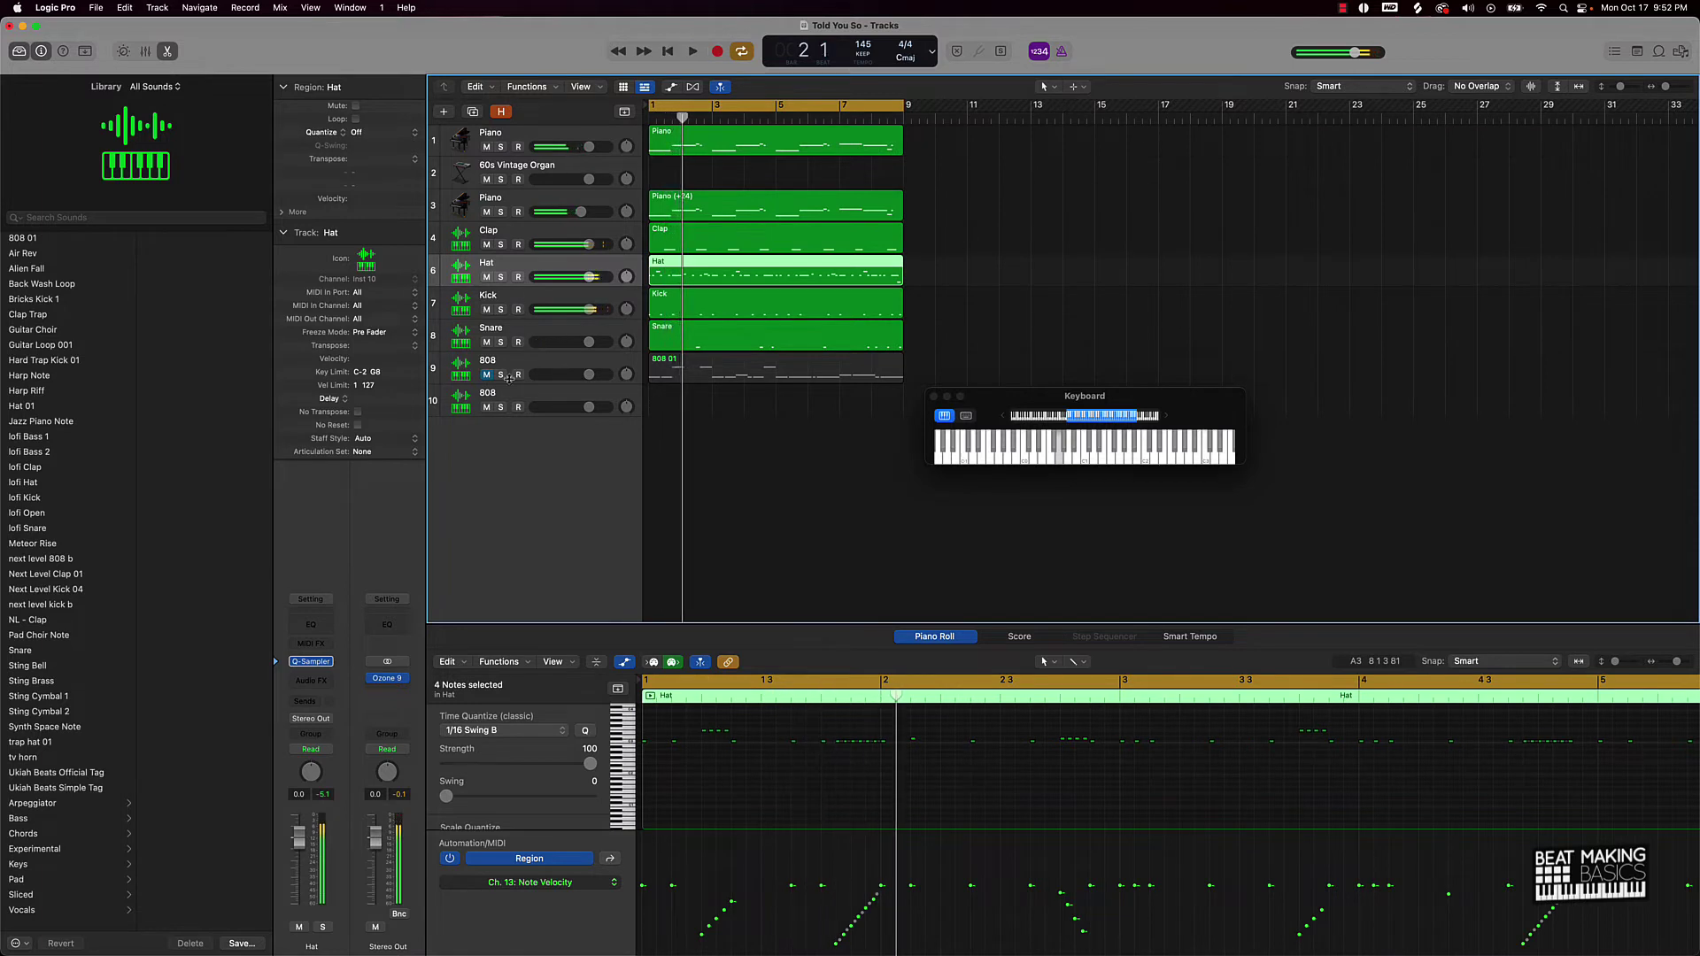
Add an 808 note about one beat long at 1 1 1 on the empty 808 track and raise its velocity to near maximum
{"action": "left_click", "coordinate": [490, 395]}
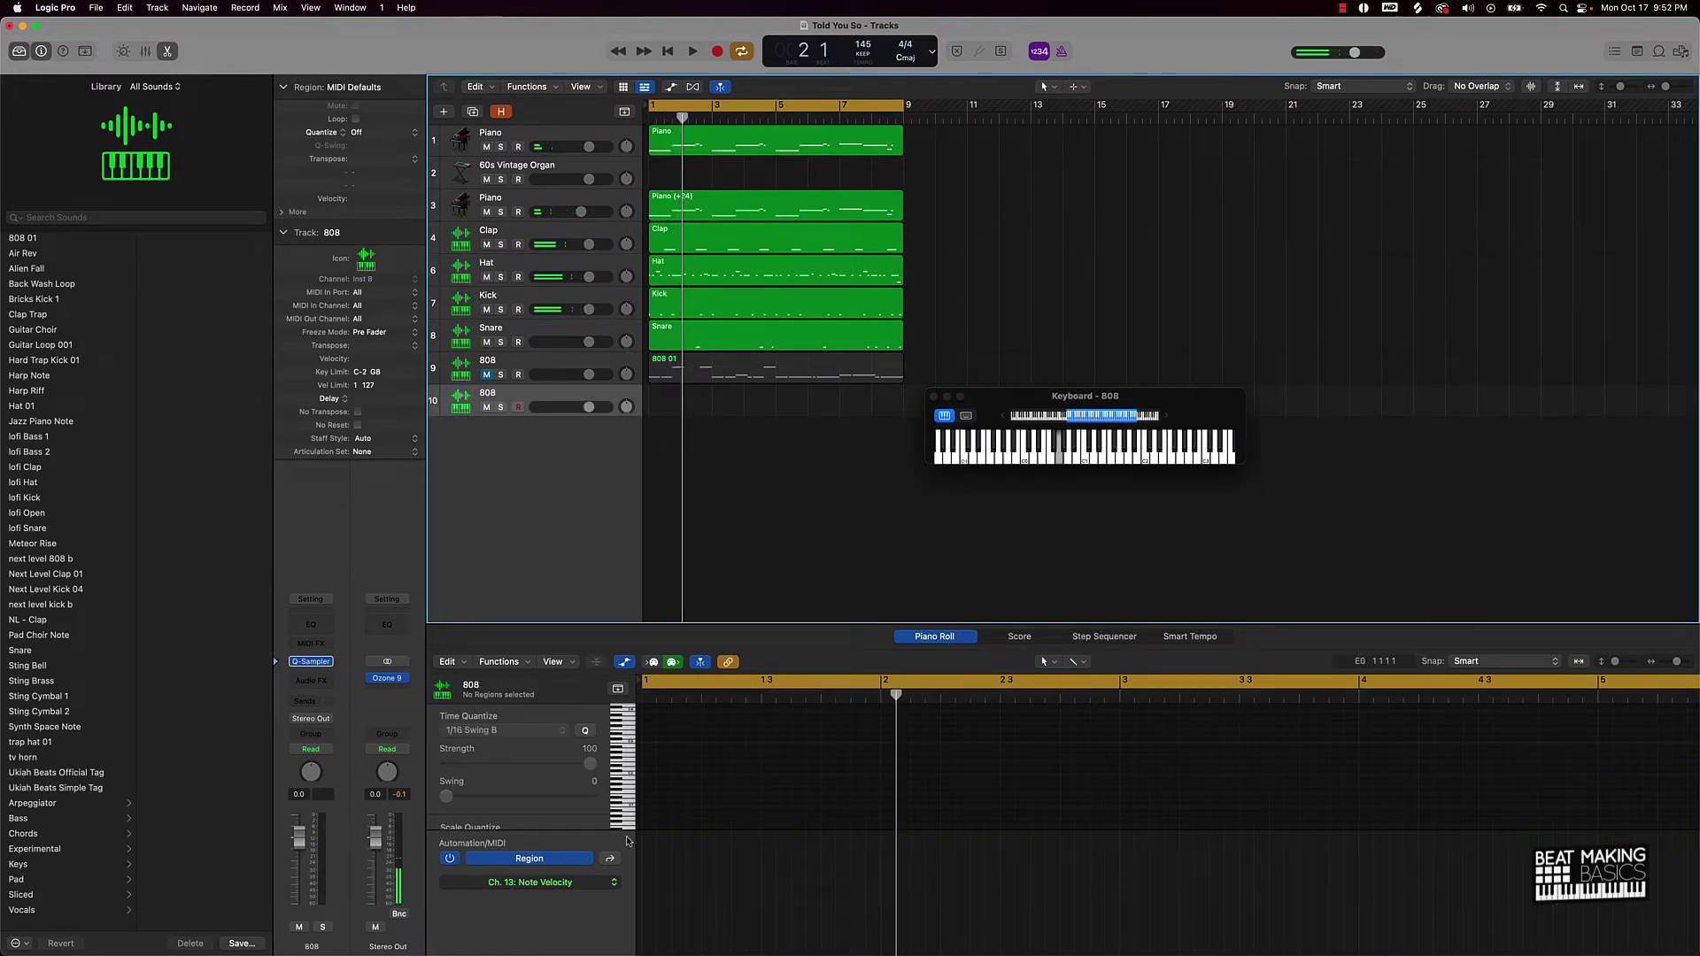
{"action": "left_click", "coordinate": [626, 777]}
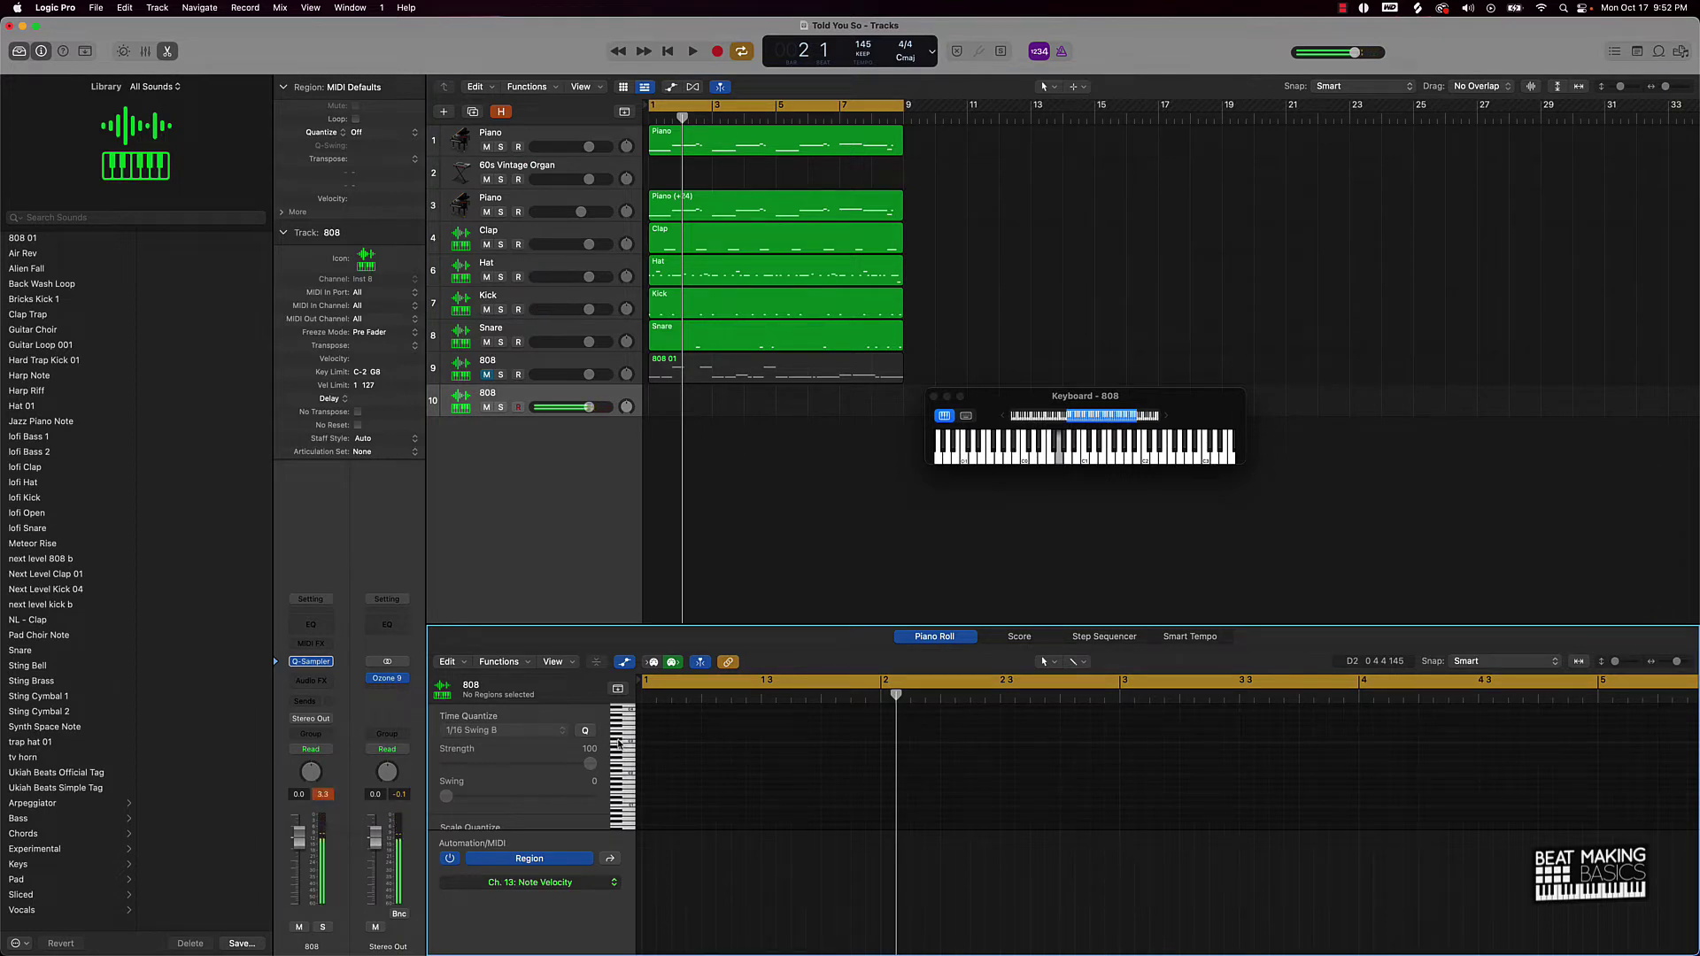
{"action": "left_click", "coordinate": [649, 746]}
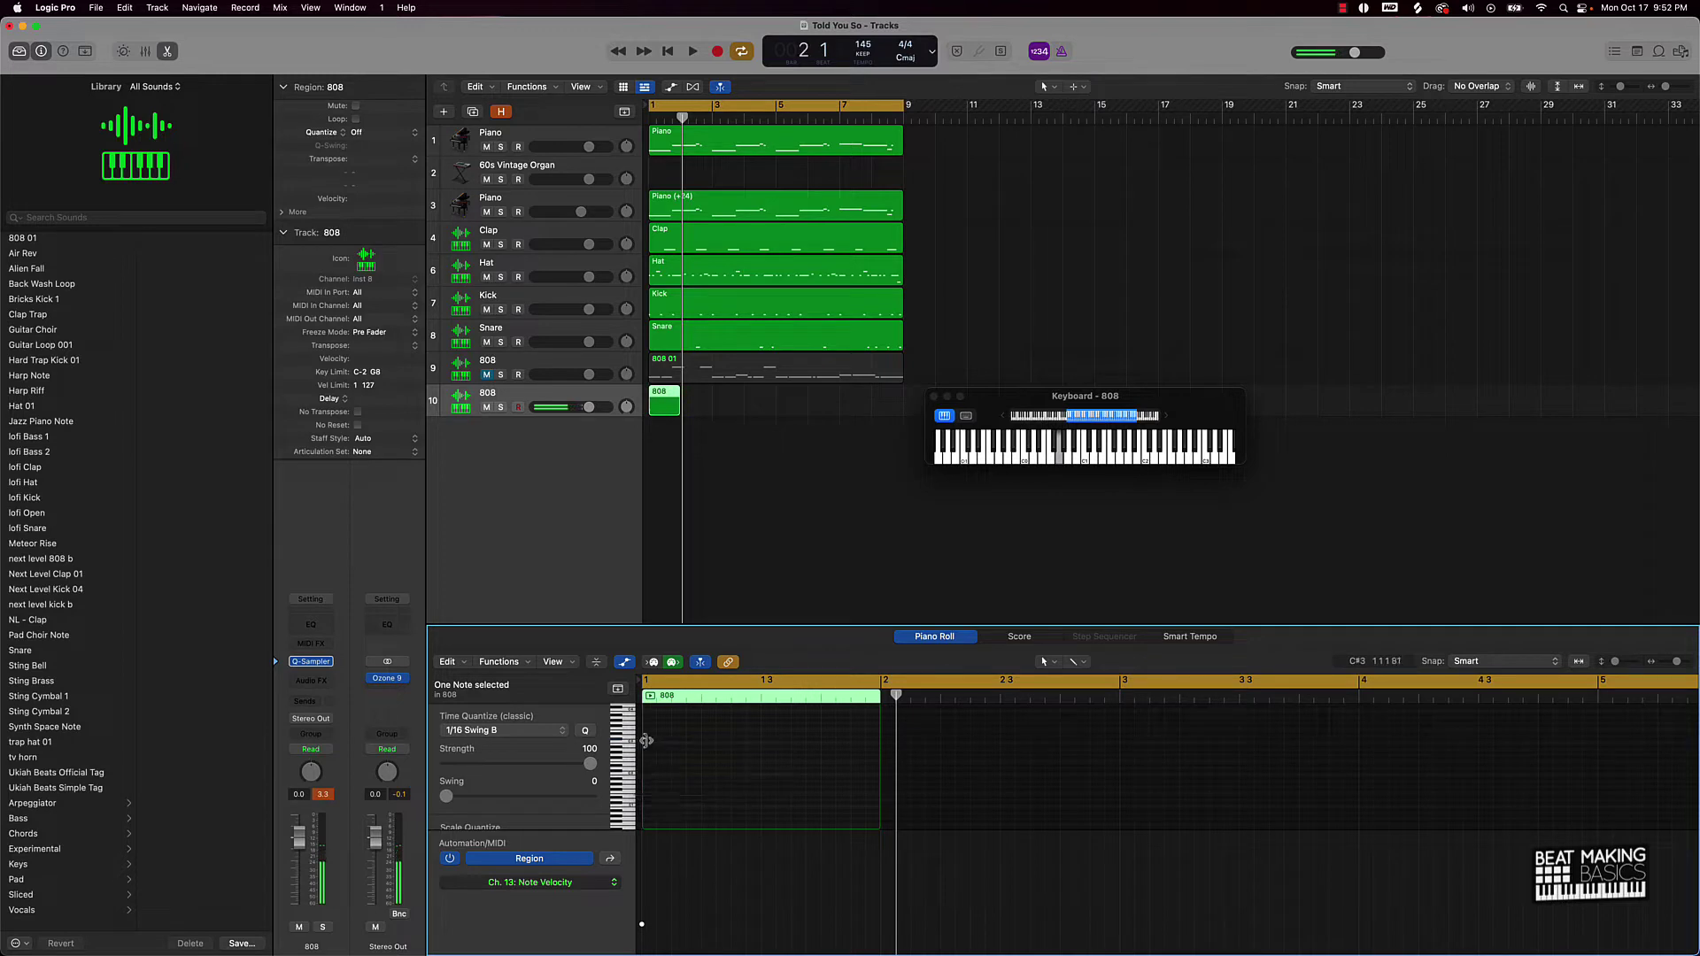
{"action": "left_click_drag", "start_coordinate": [645, 746], "coordinate": [707, 741]}
{"action": "left_click_drag", "start_coordinate": [641, 924], "coordinate": [641, 841]}
Play the new 808 note with the beat, and solo its track to hear it alone
{"action": "key", "text": "space"}
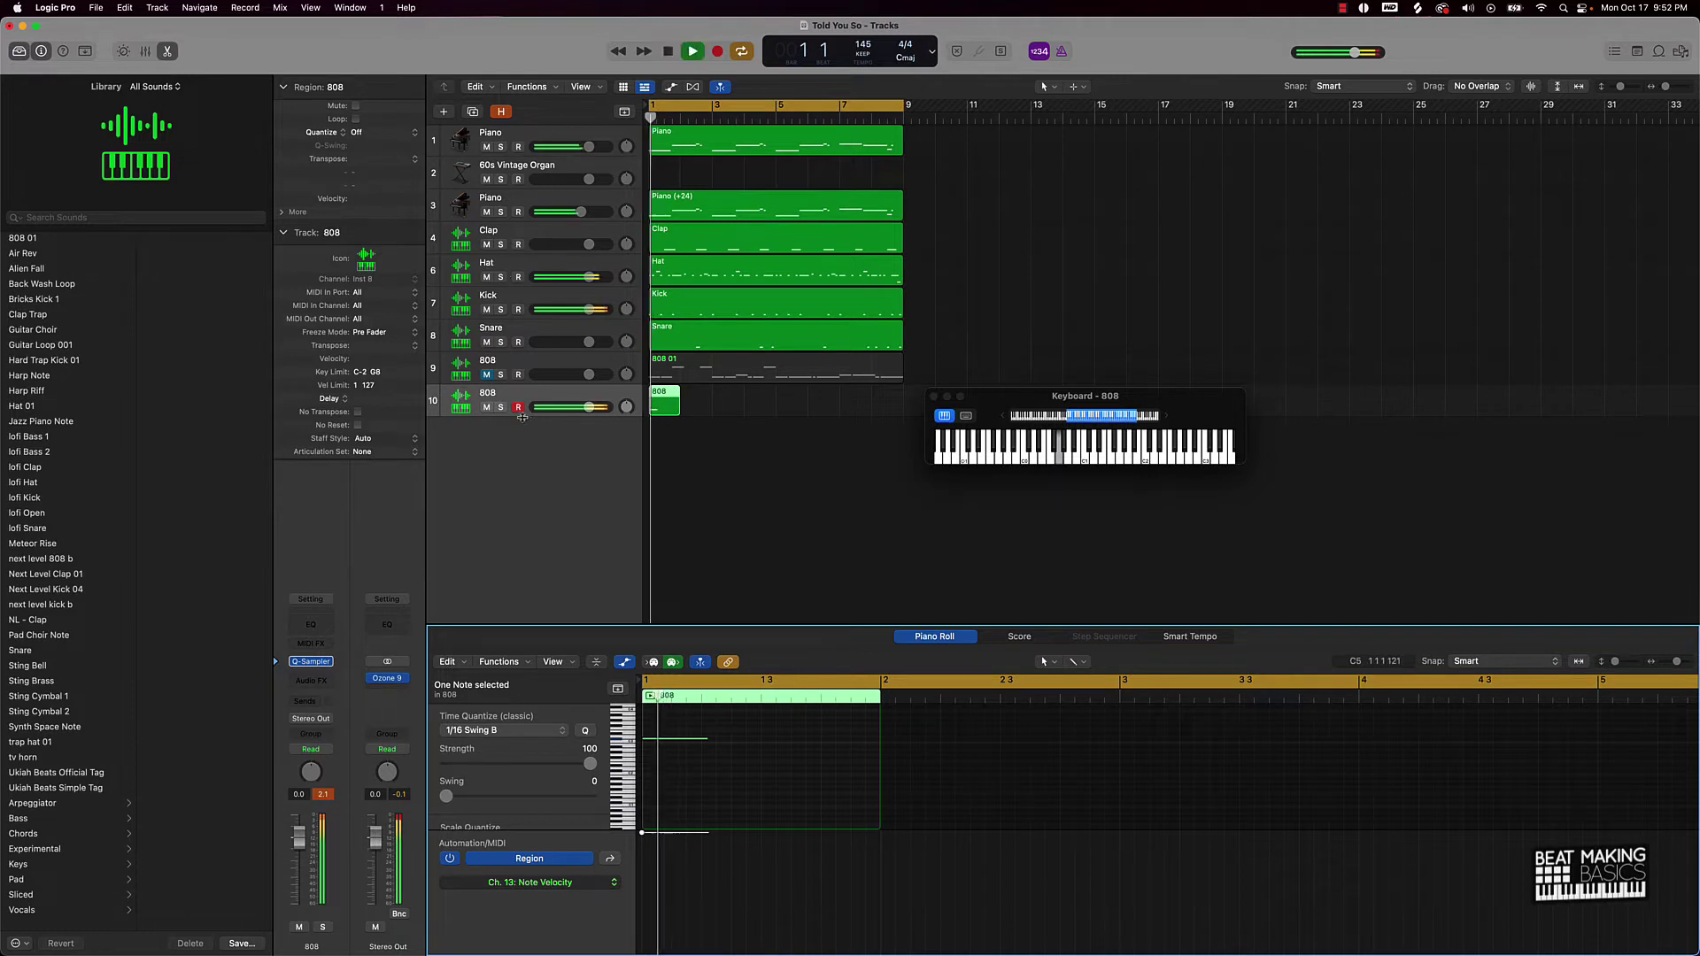
{"action": "key", "text": "space"}
{"action": "left_click", "coordinate": [501, 407]}
{"action": "key", "text": "space"}
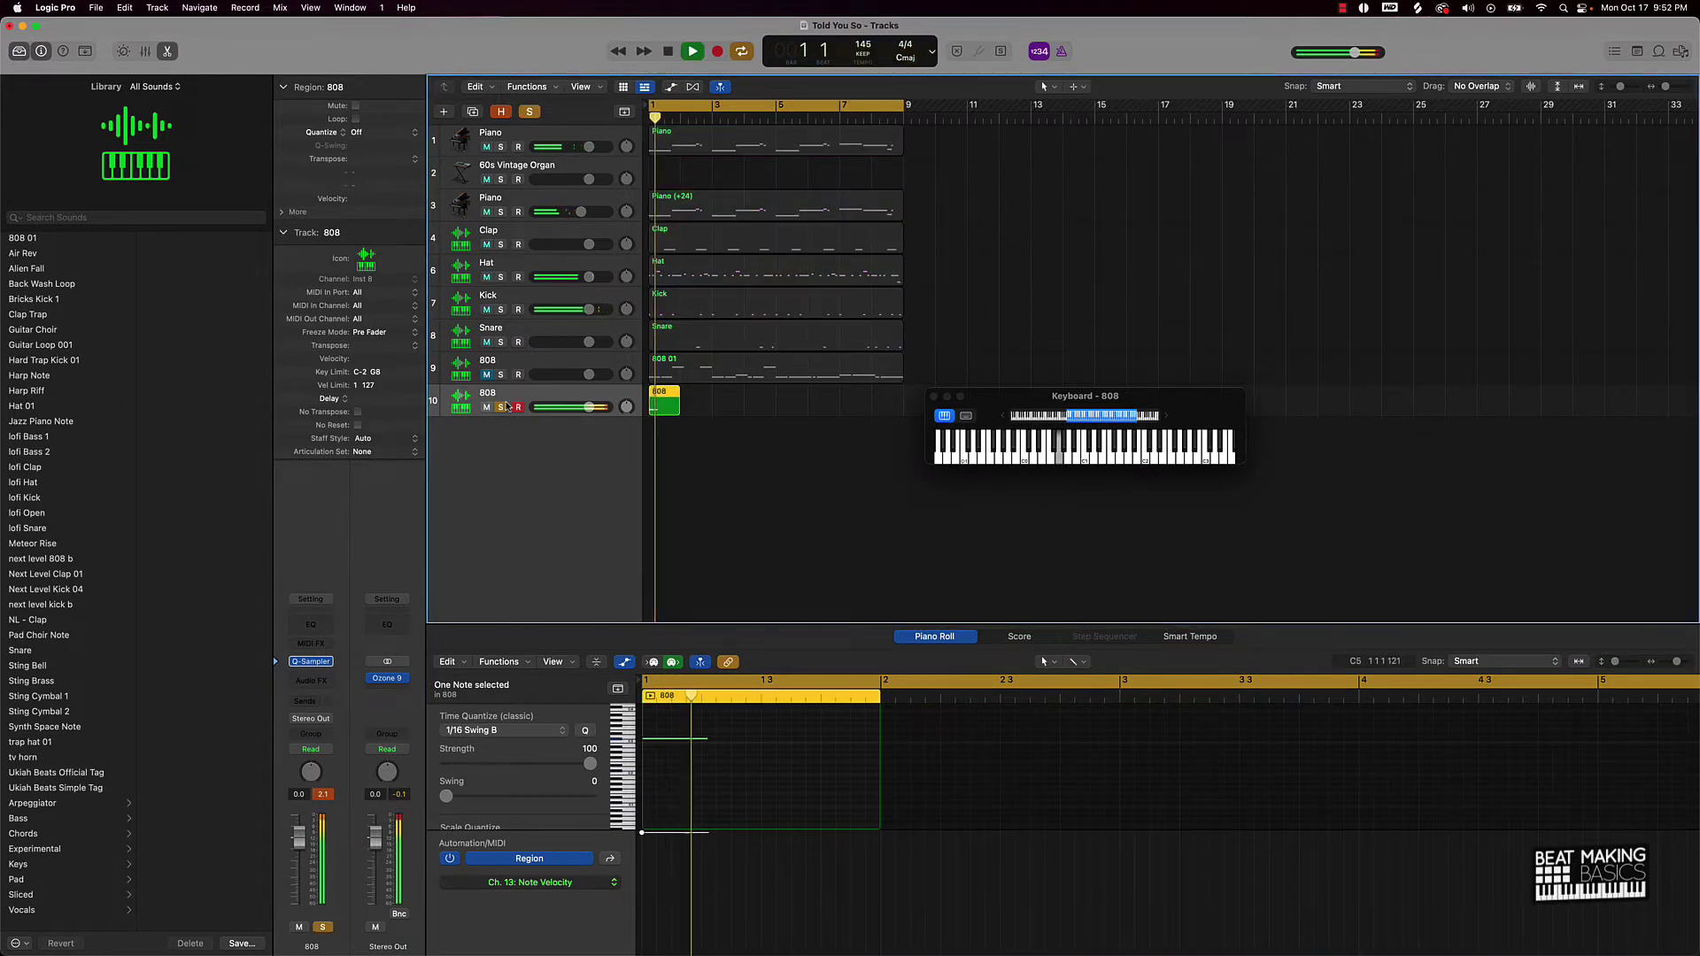
Solo the first Piano track alongside the 808 and add a higher 808 note about one beat long at 1 4 1
{"action": "left_click", "coordinate": [501, 147]}
{"action": "key", "text": "space"}
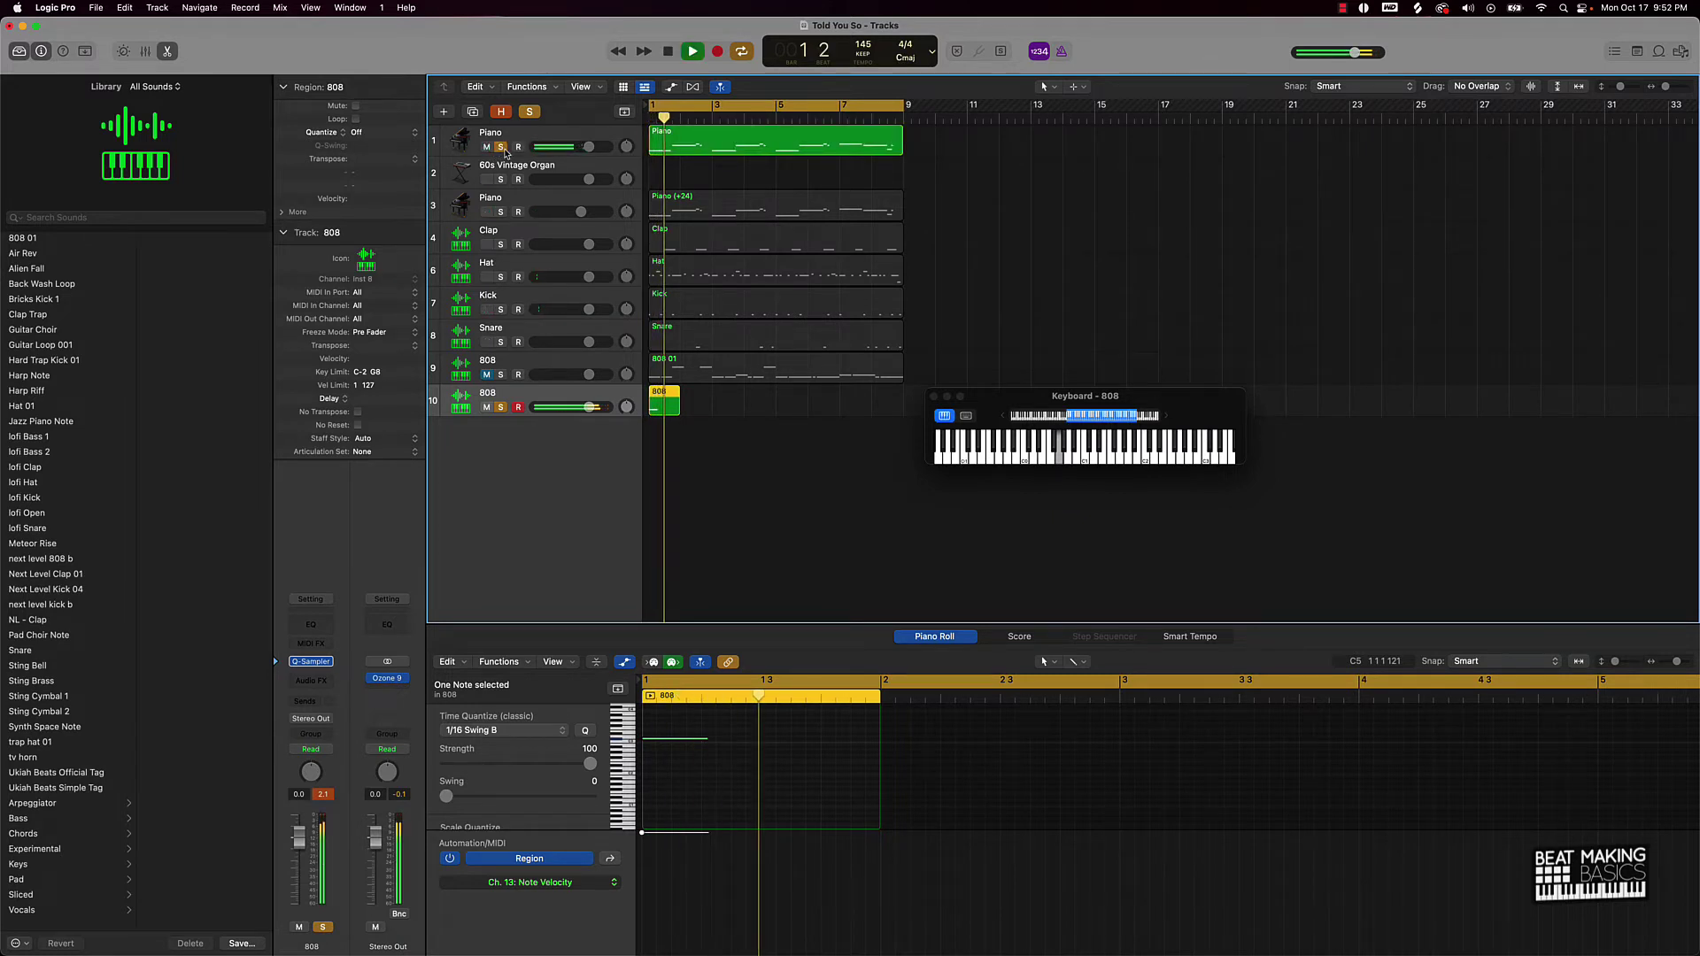
{"action": "left_click", "coordinate": [824, 729]}
{"action": "left_click_drag", "start_coordinate": [831, 729], "coordinate": [833, 725]}
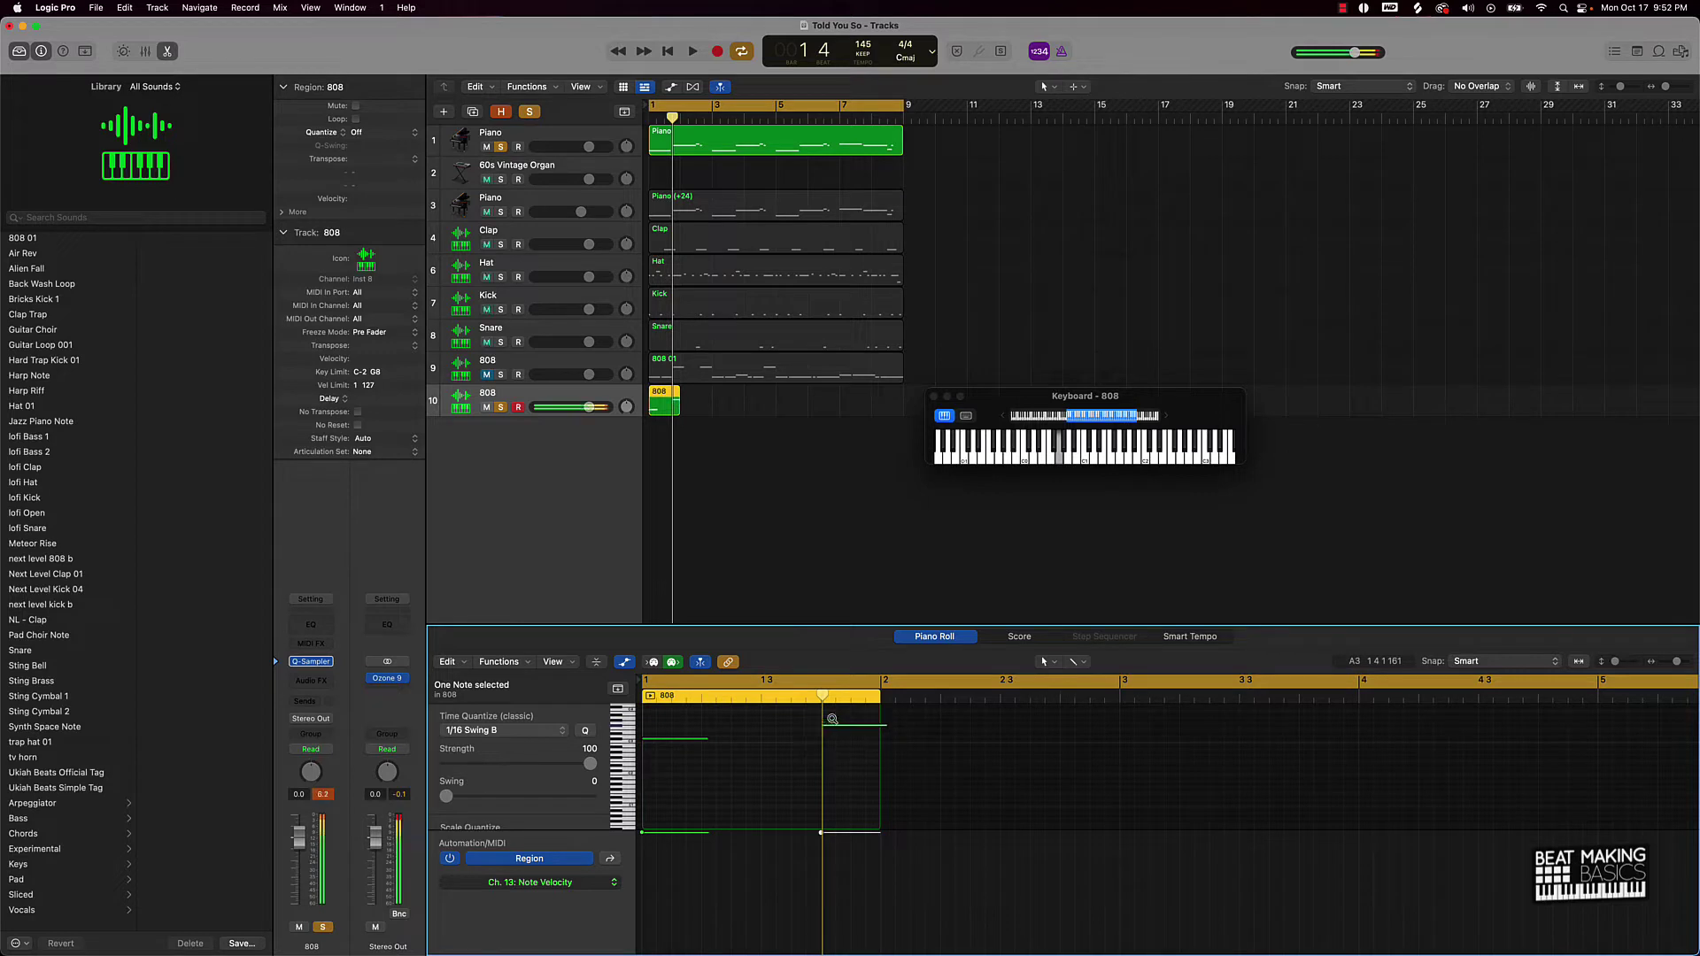
Play the two-note 808 pattern with the soloed piano, including once from the beginning
{"action": "key", "text": "space"}
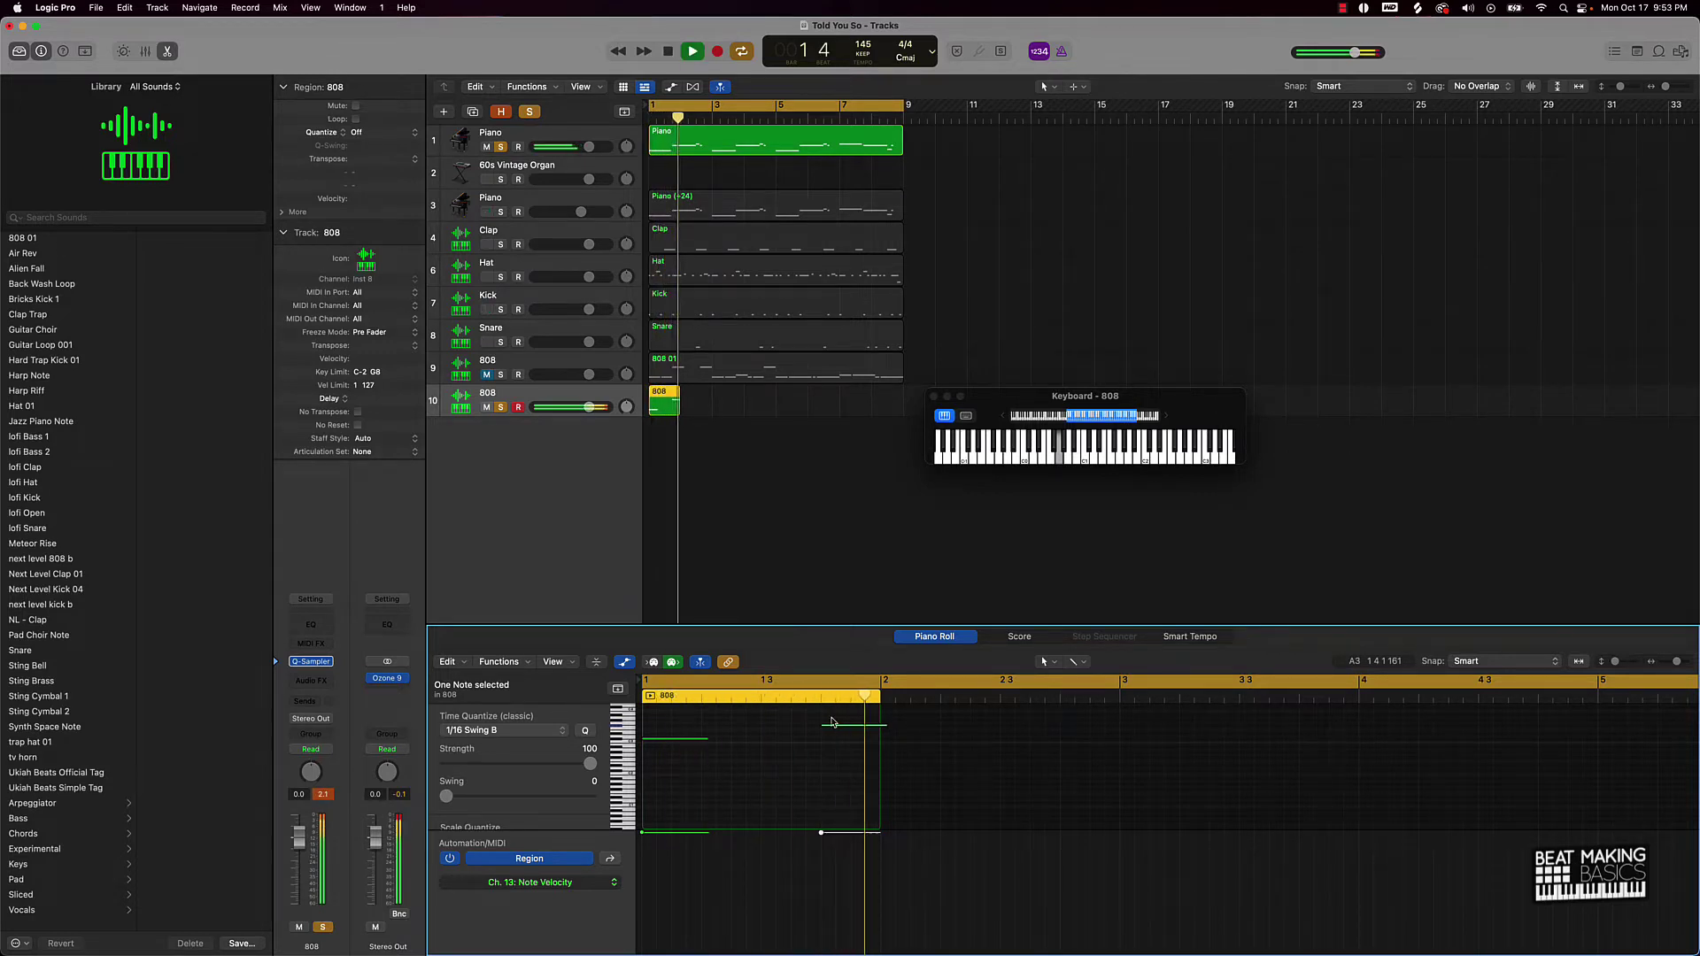
{"action": "key", "text": "space"}
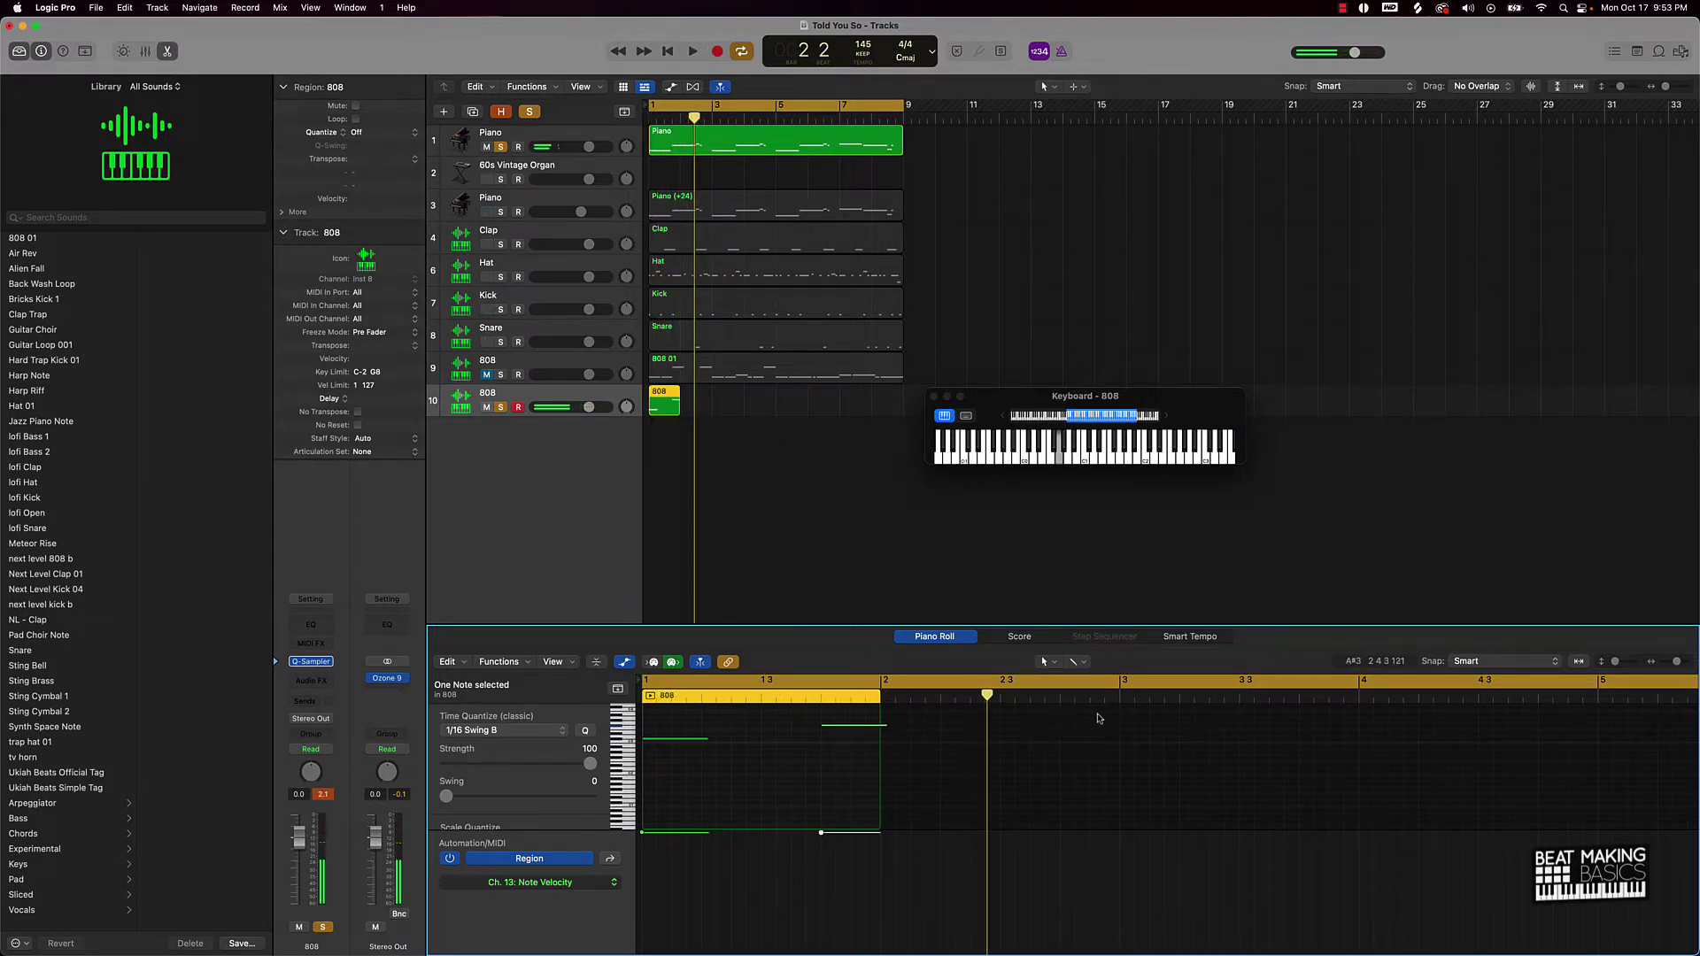
{"action": "key", "text": "Return"}
{"action": "key", "text": "space"}
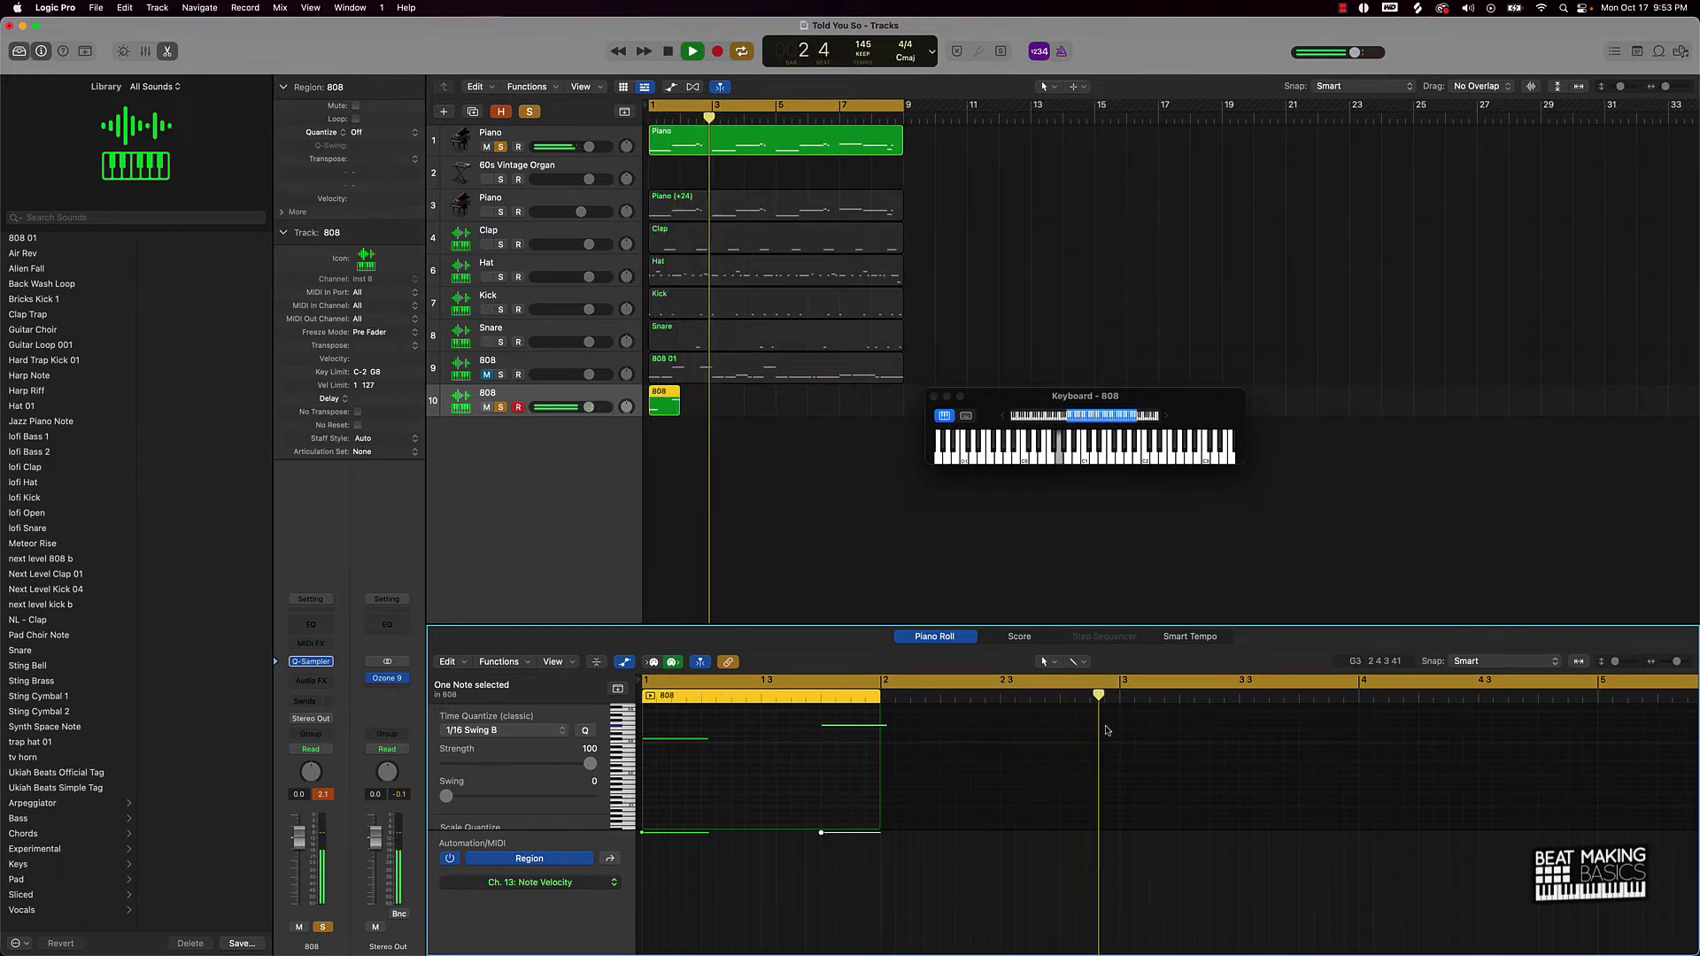
{"action": "key", "text": "space"}
Extend the new 808 region to two bars and repeat it three times to fill bars 1 through 8
{"action": "left_click_drag", "start_coordinate": [675, 414], "coordinate": [705, 412]}
{"action": "key", "text": "super+r"}
{"action": "key", "text": "super+r"}
{"action": "key", "text": "super+r"}
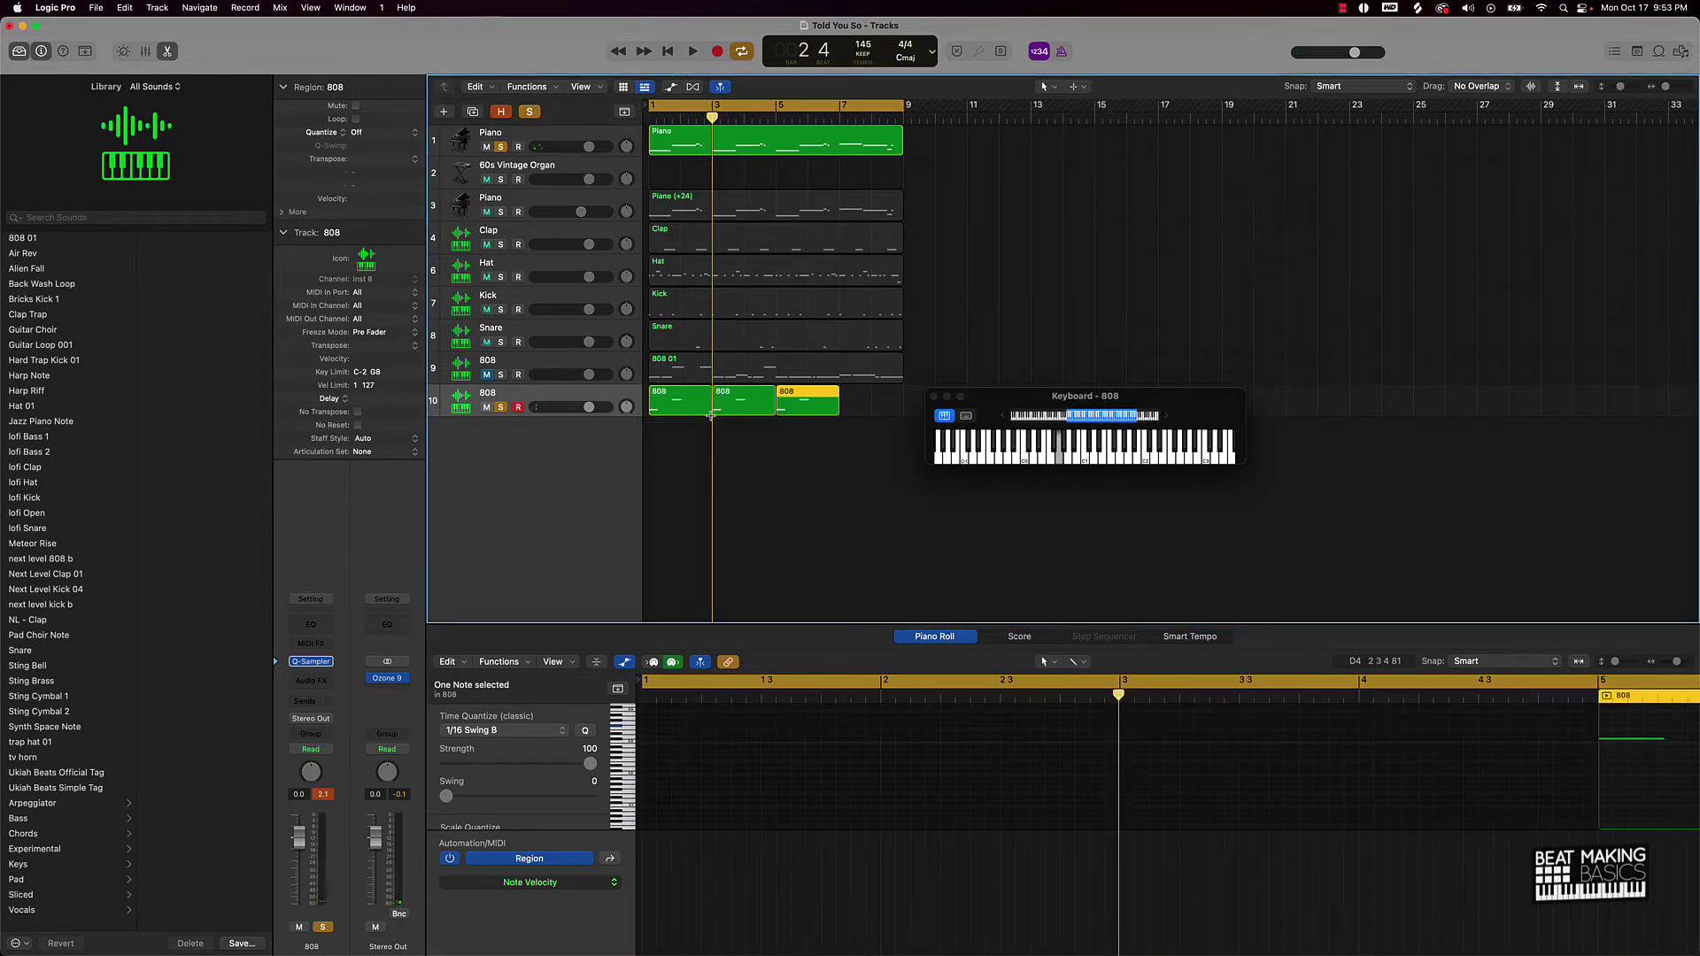
Play the repeated pattern from the start and join the four 808 regions into one eight-bar region
{"action": "key", "text": "Return"}
{"action": "key", "text": "space"}
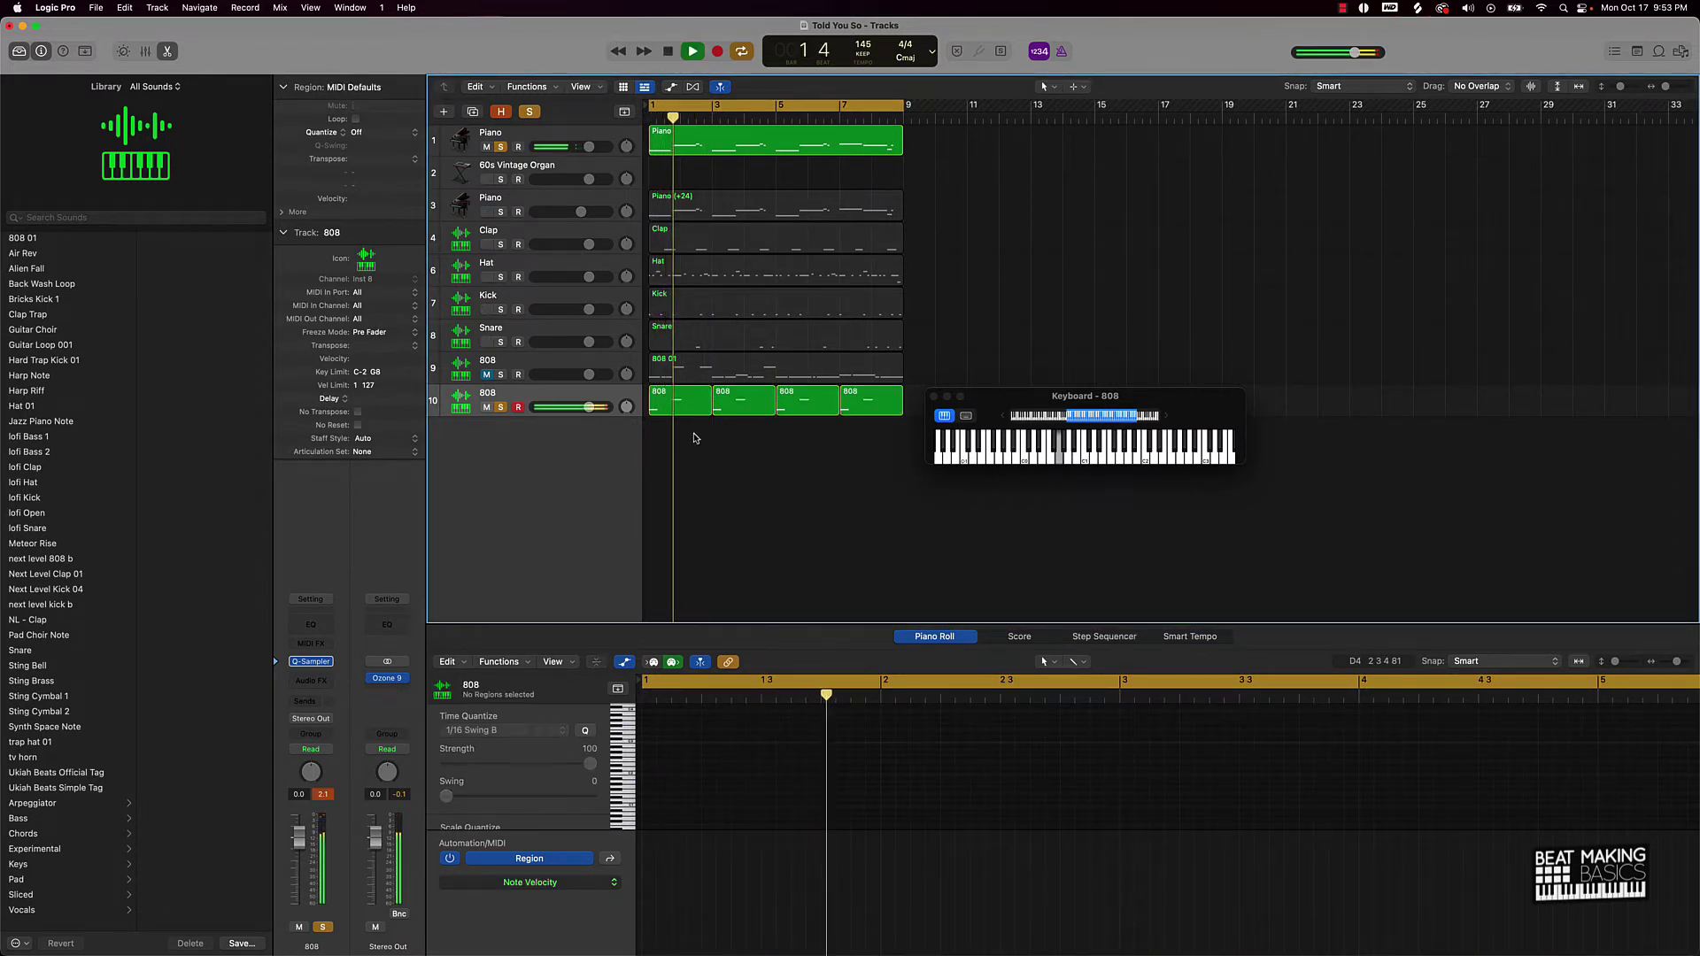
{"action": "left_click_drag", "start_coordinate": [695, 438], "coordinate": [897, 410]}
{"action": "key", "text": "super+j"}
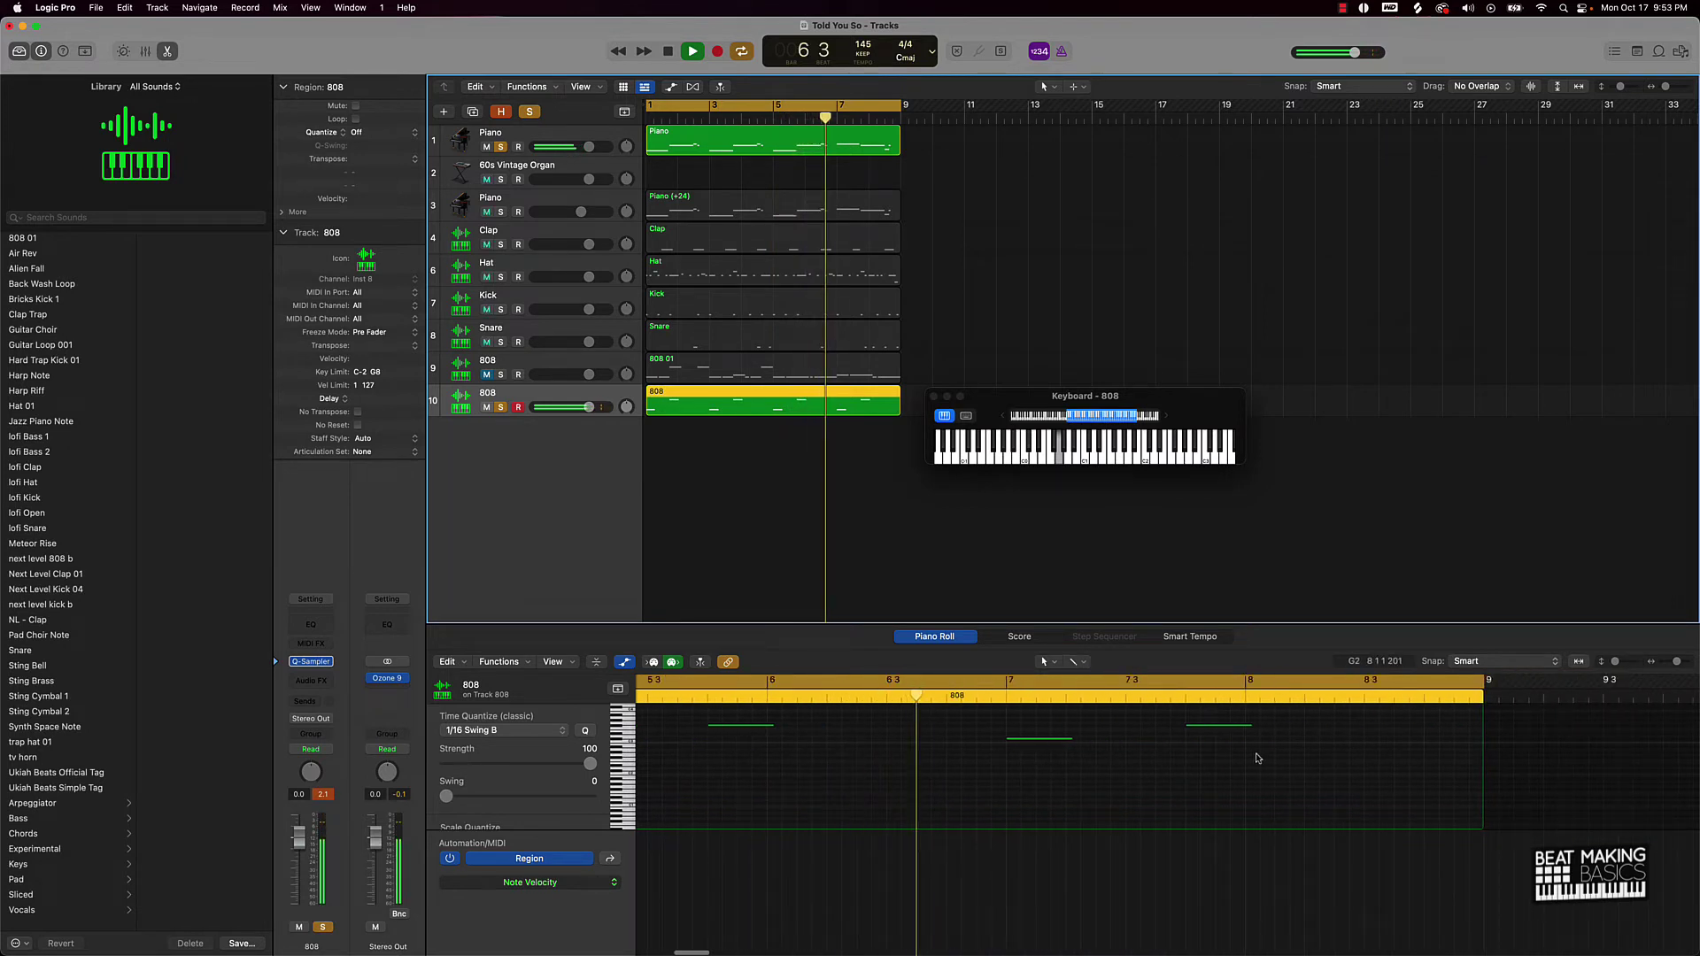
Raise the pitch of the 808 note at the start of bar 7 and play the passage from just before it
{"action": "key", "text": "space"}
{"action": "left_click", "coordinate": [1038, 740]}
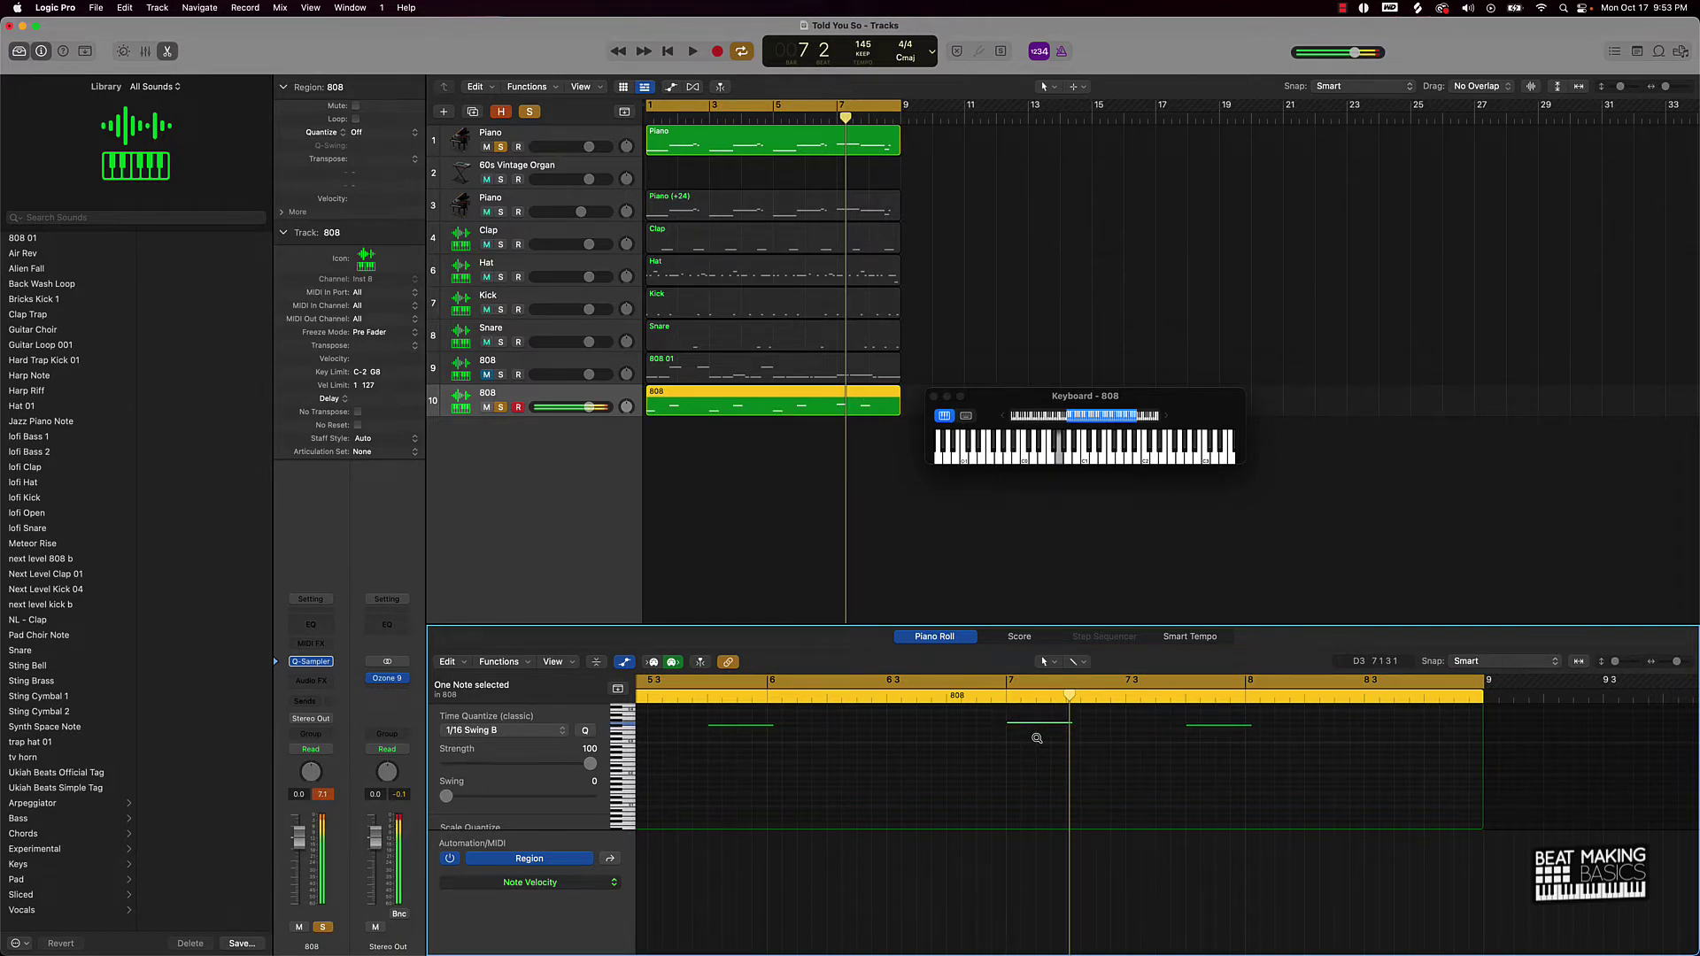
{"action": "left_click", "coordinate": [982, 698]}
{"action": "key", "text": "space"}
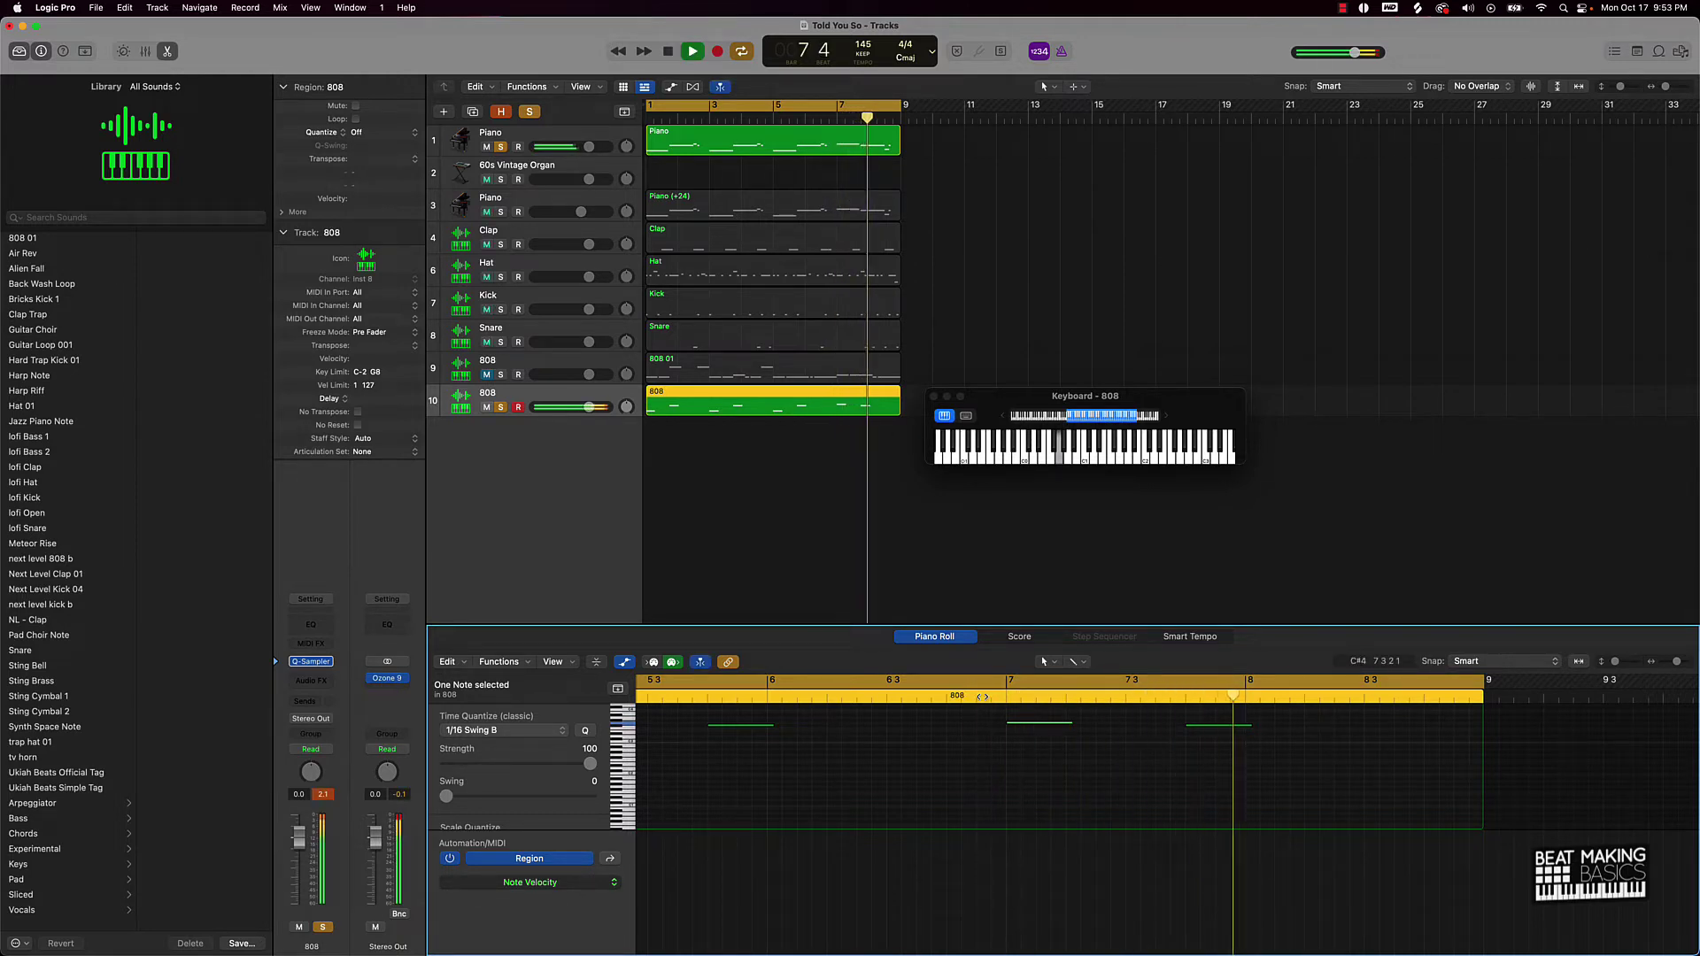
{"action": "key", "text": "space"}
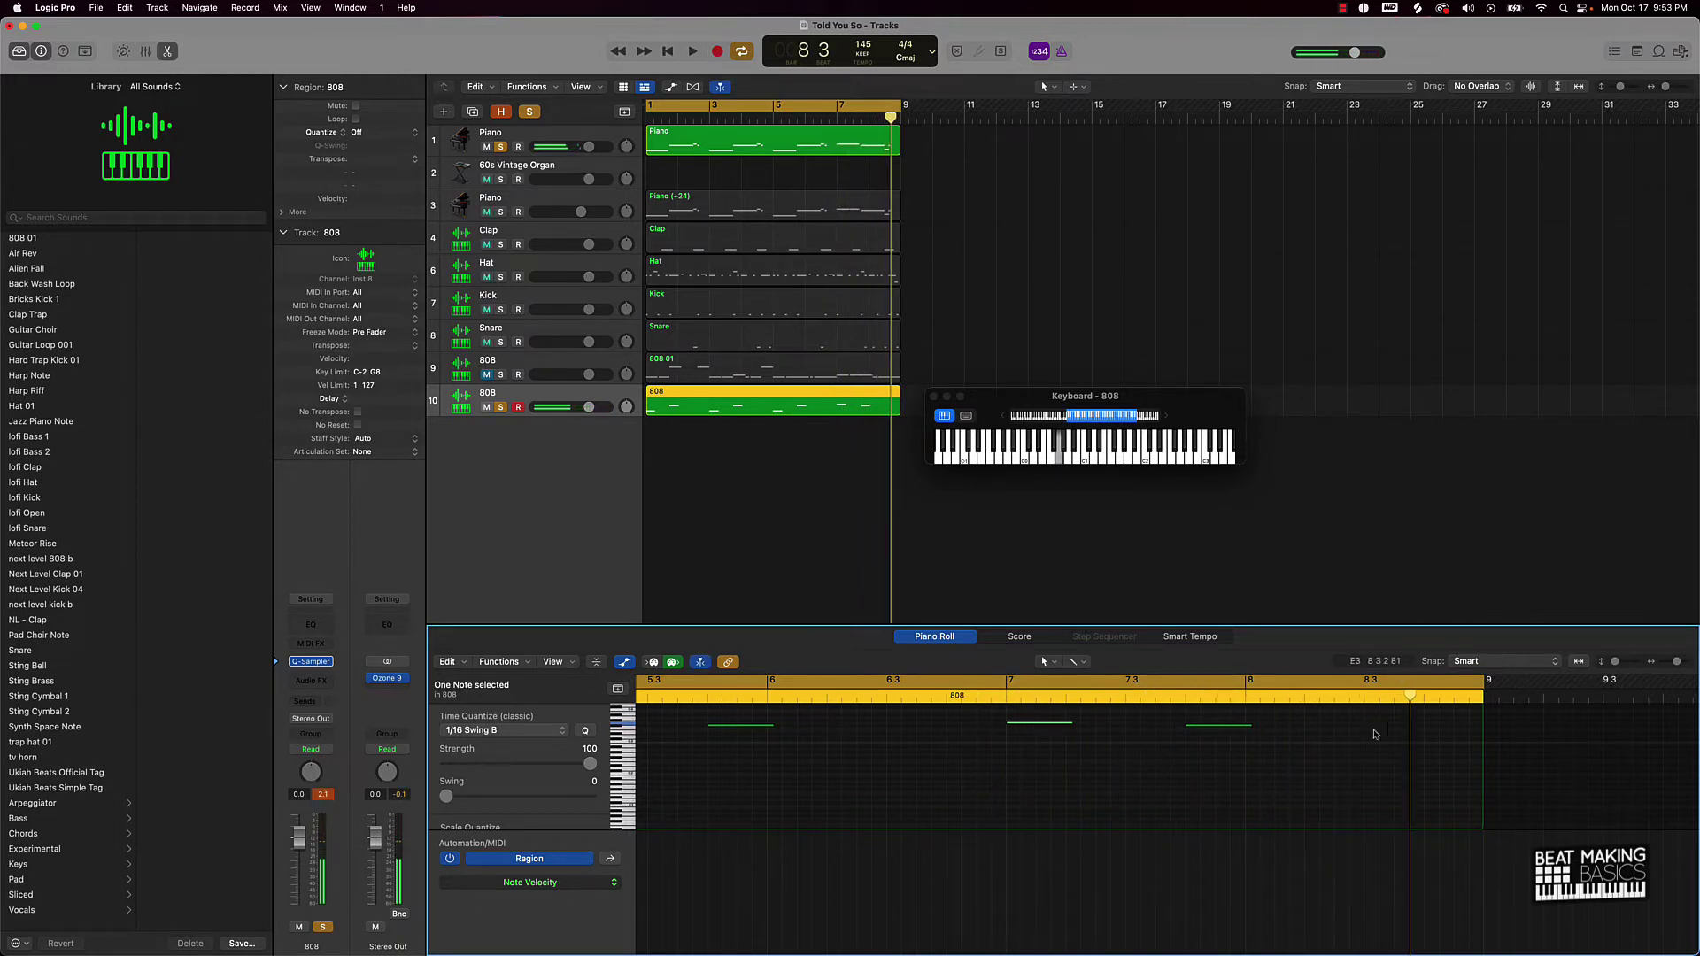
Add a half-beat 808 note at 8 3 1 followed directly by a higher one-beat note, and audition the ending
{"action": "left_click_drag", "start_coordinate": [1375, 739], "coordinate": [1376, 742]}
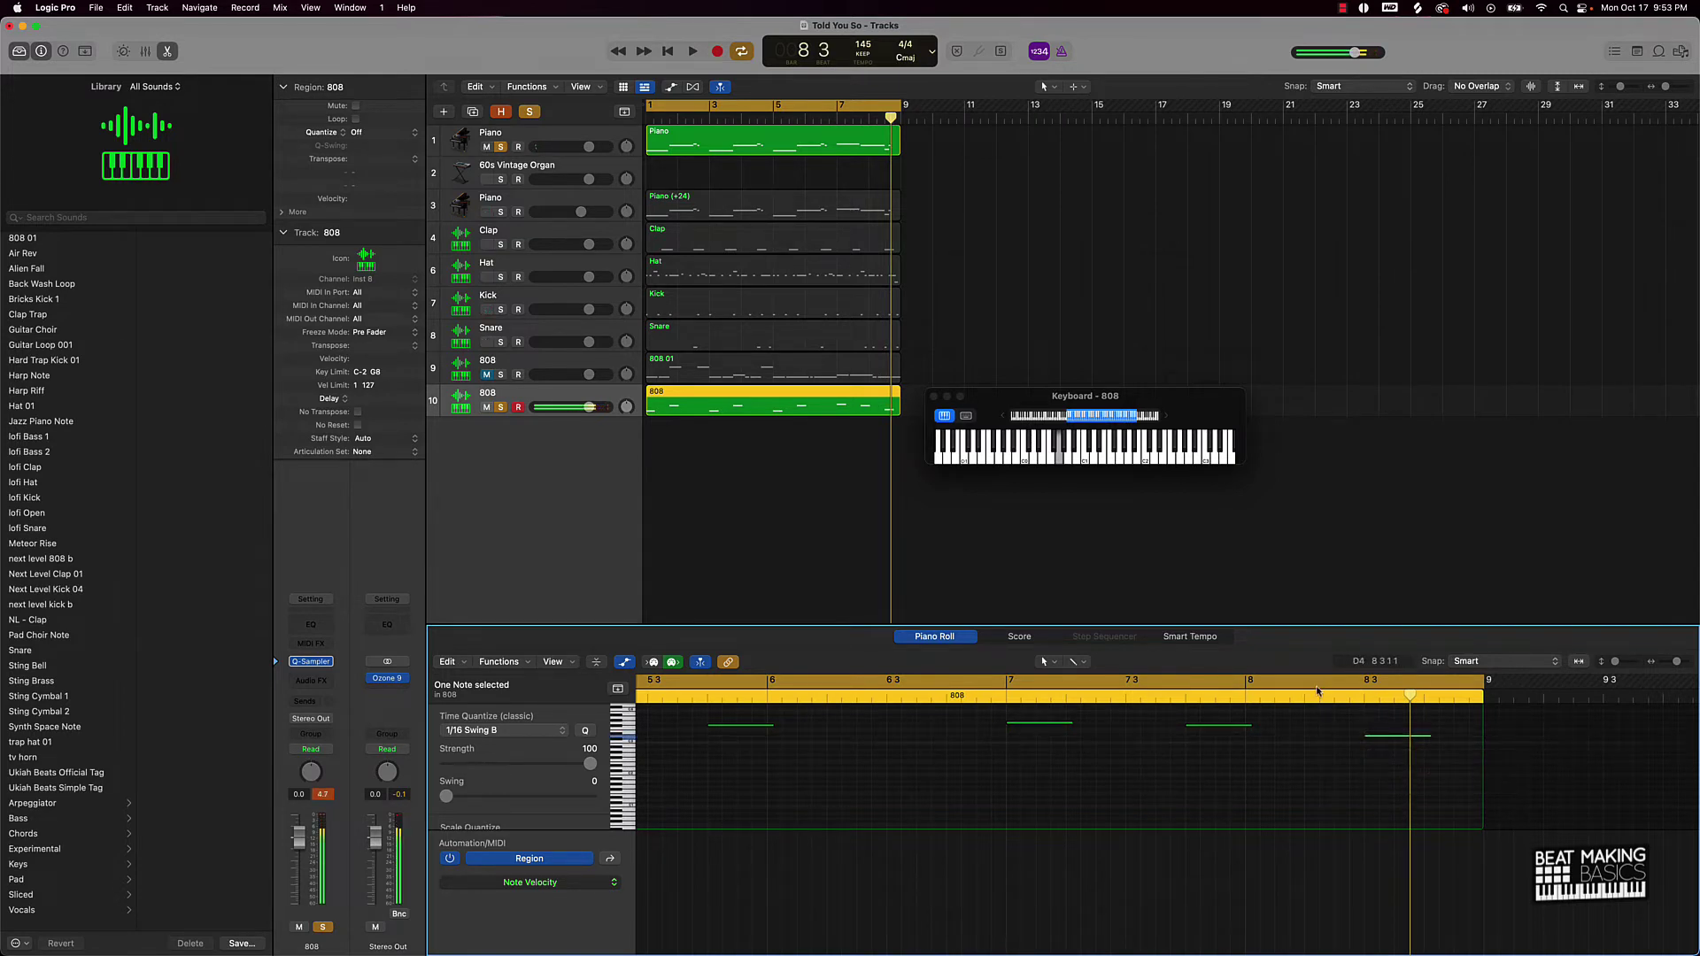
{"action": "left_click", "coordinate": [1255, 696]}
{"action": "key", "text": "space"}
{"action": "left_click_drag", "start_coordinate": [1404, 729], "coordinate": [1397, 737]}
Add a half-beat 808 note followed by a slightly lower one-beat note from beat 3 of bars 2, 4 and 6
{"action": "key", "text": "Return"}
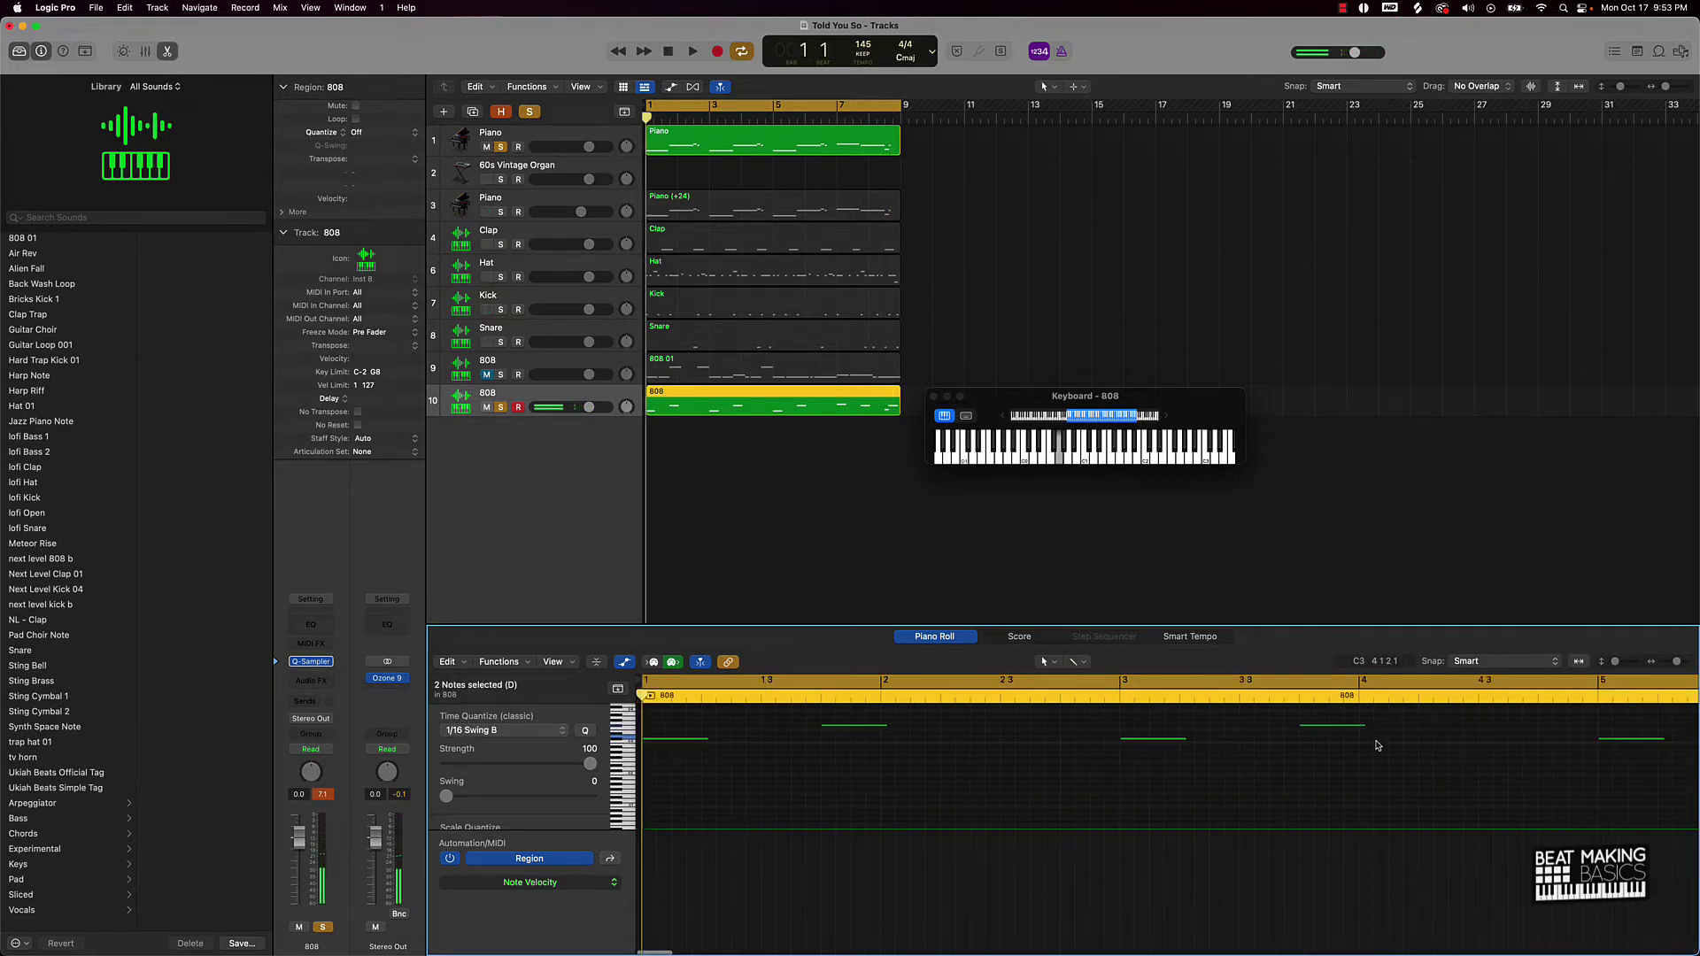
{"action": "key", "text": "space"}
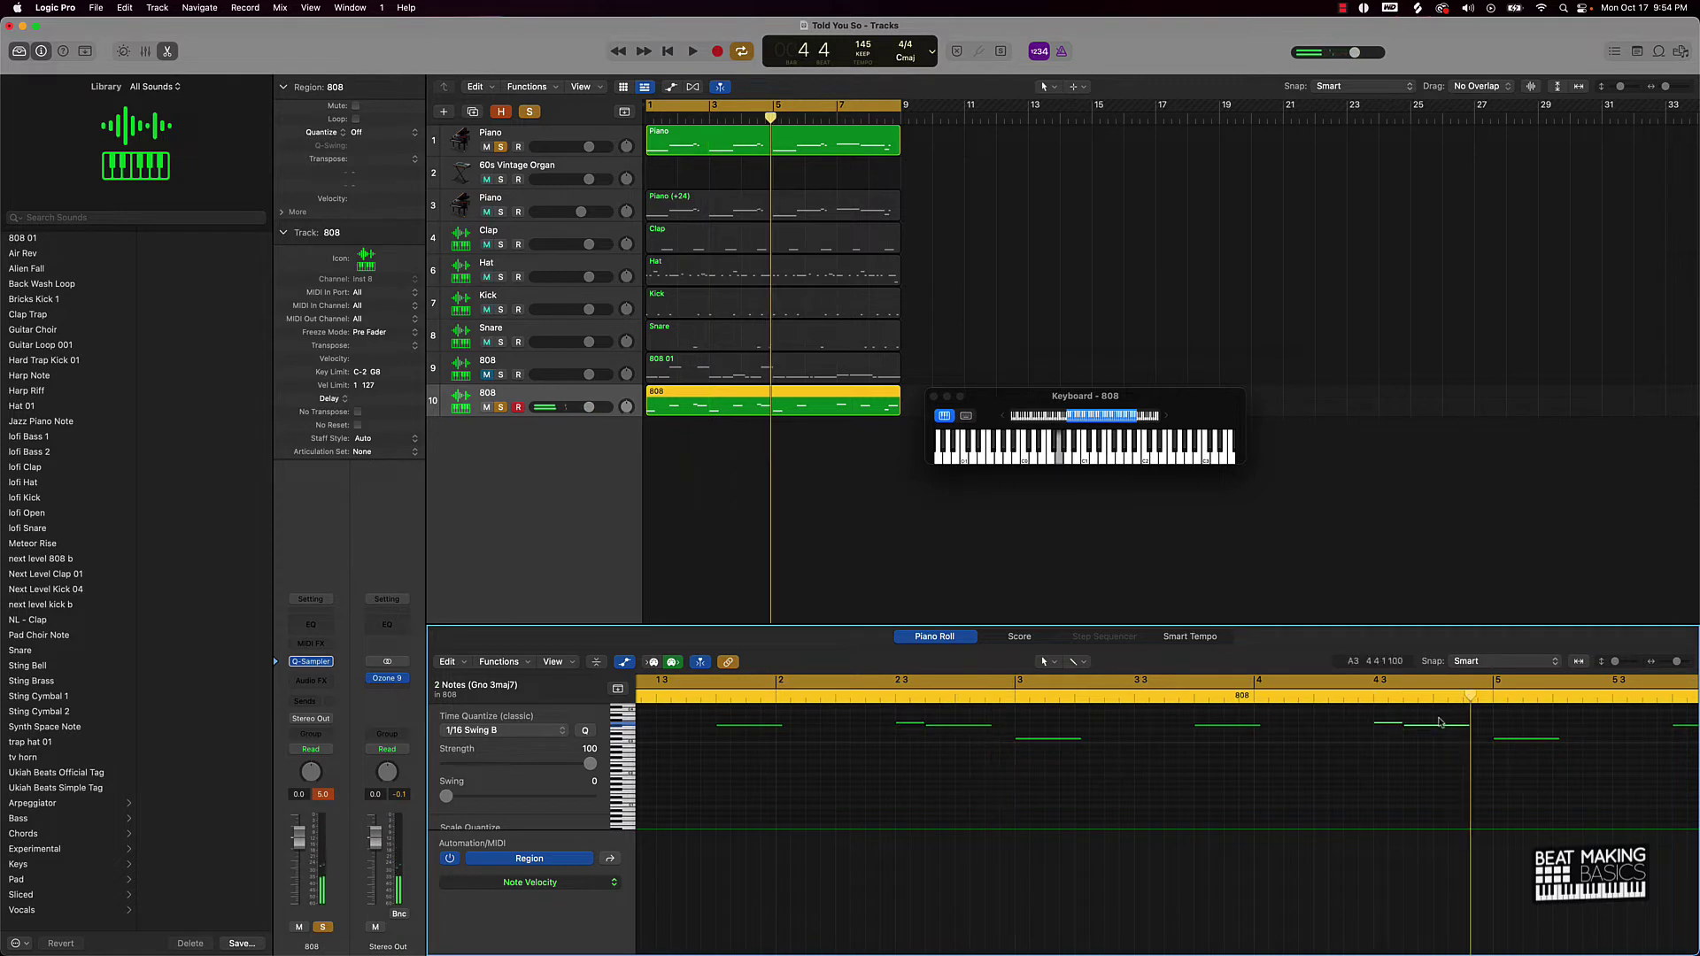
{"action": "scroll", "coordinate": [1381, 717], "scroll_direction": "right", "scroll_amount": 5}
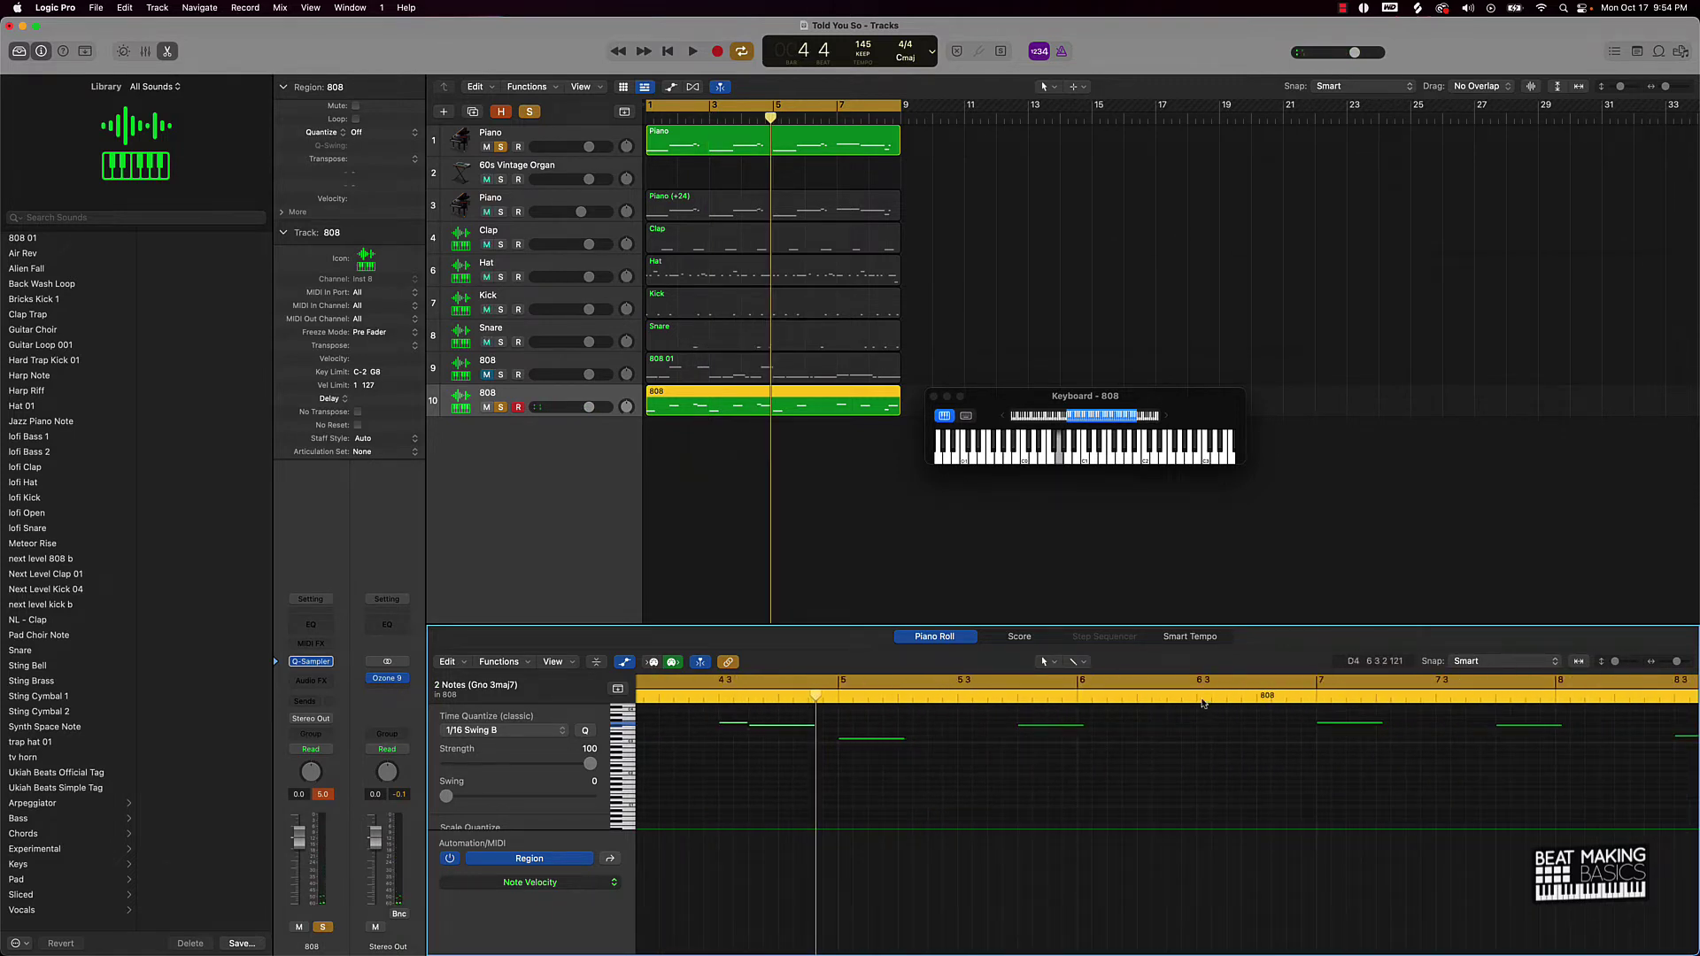
{"action": "left_click", "coordinate": [1203, 702]}
Play the bass line from the start and clear all track solos to hear it with the full beat
{"action": "key", "text": "Return"}
{"action": "key", "text": "space"}
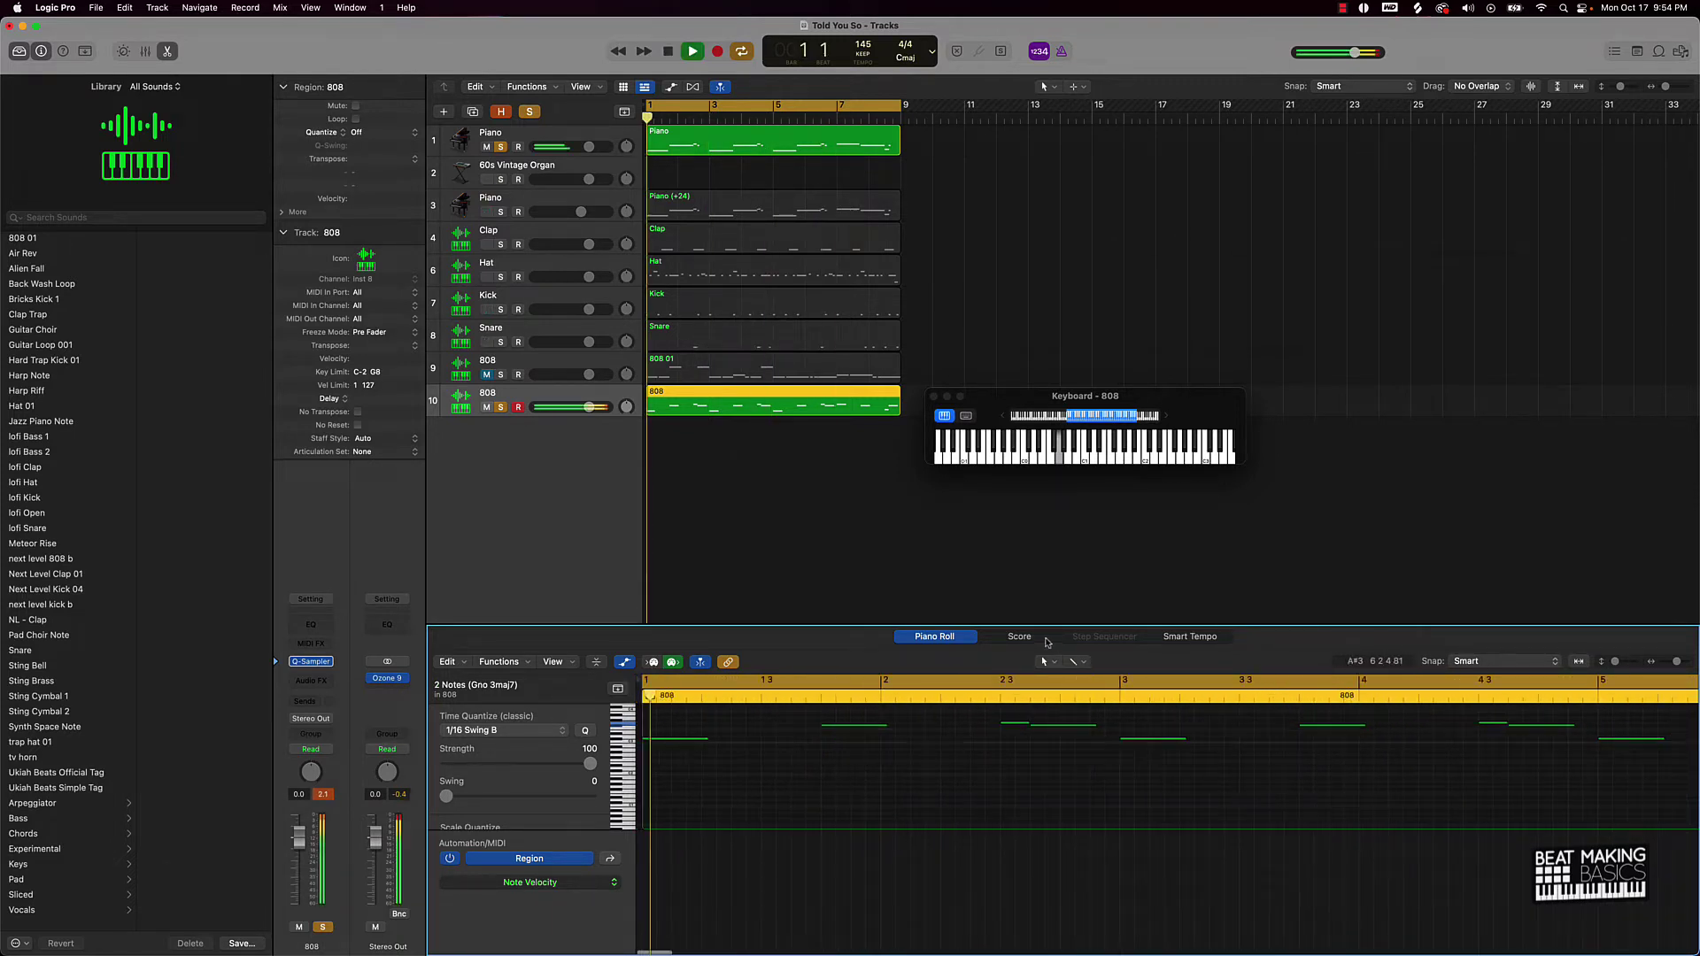
{"action": "left_click", "coordinate": [527, 115]}
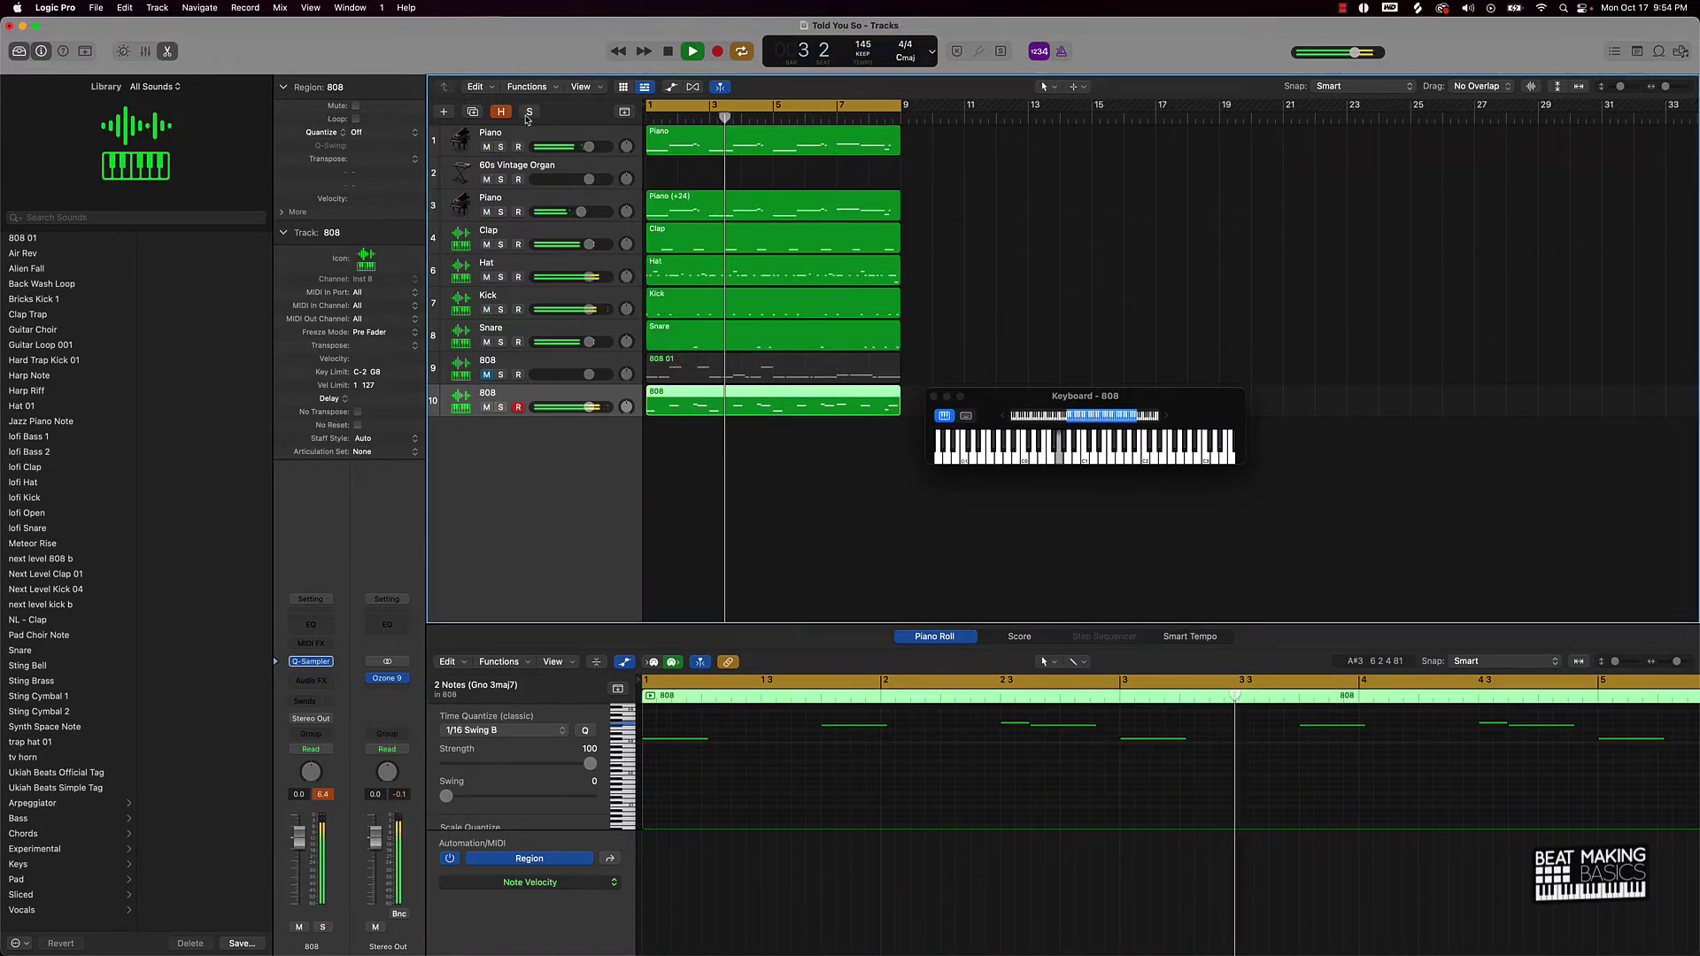
{"action": "key", "text": "Return"}
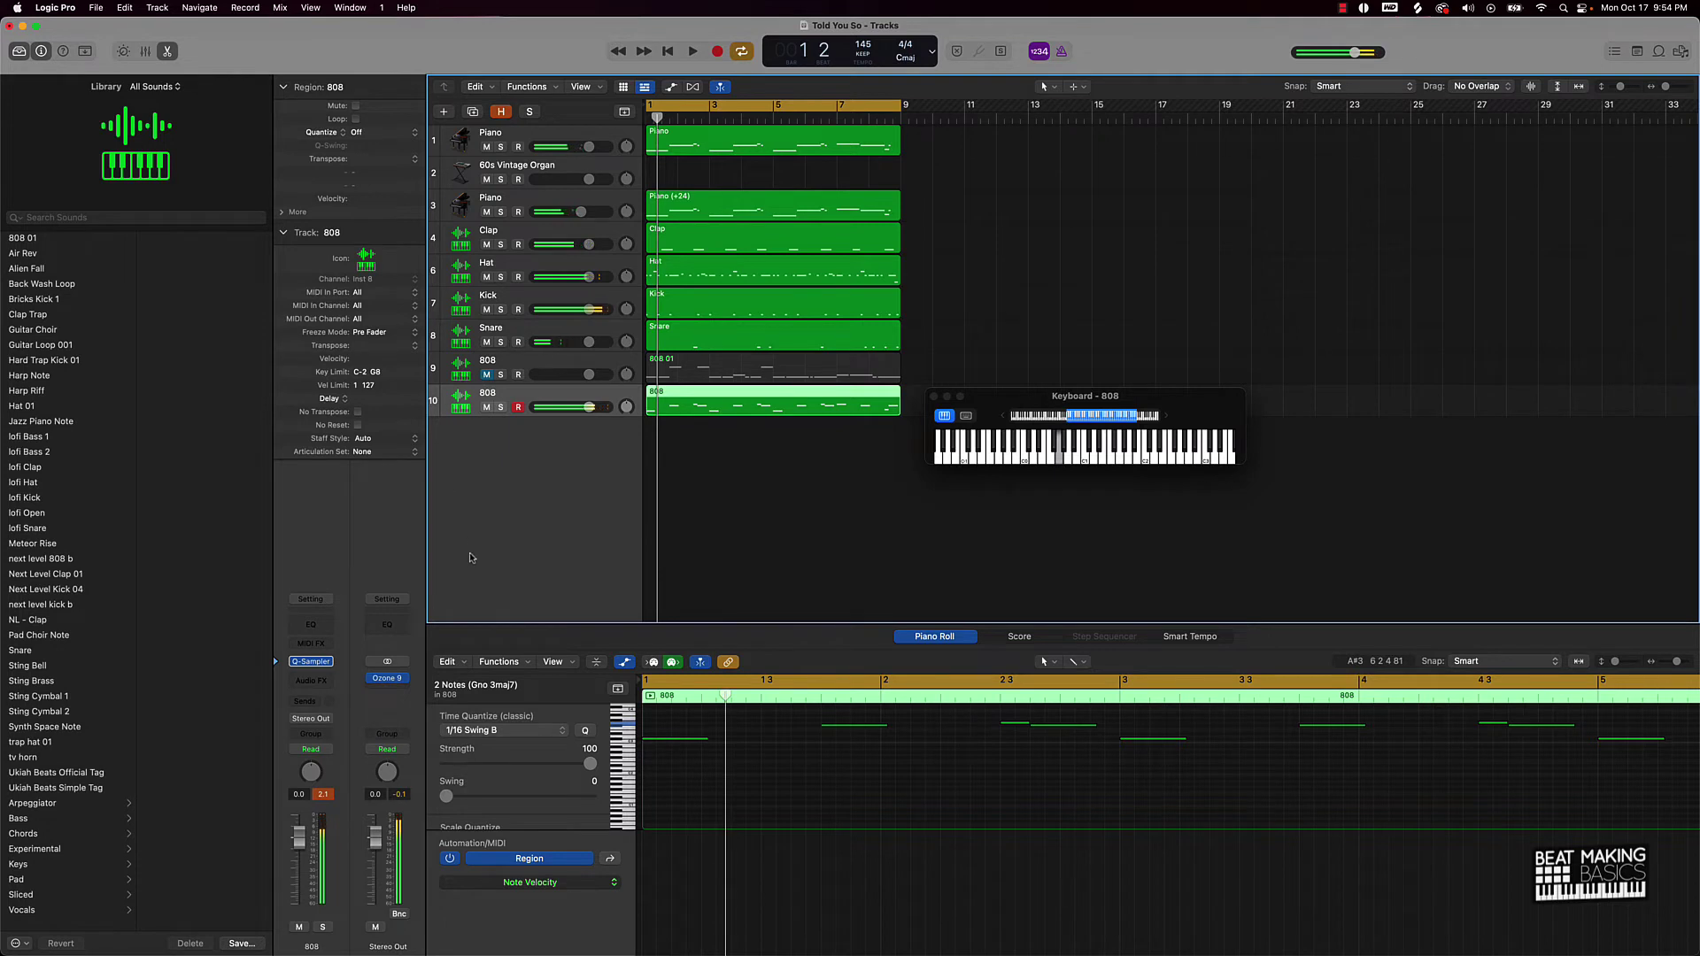
{"action": "key", "text": "space"}
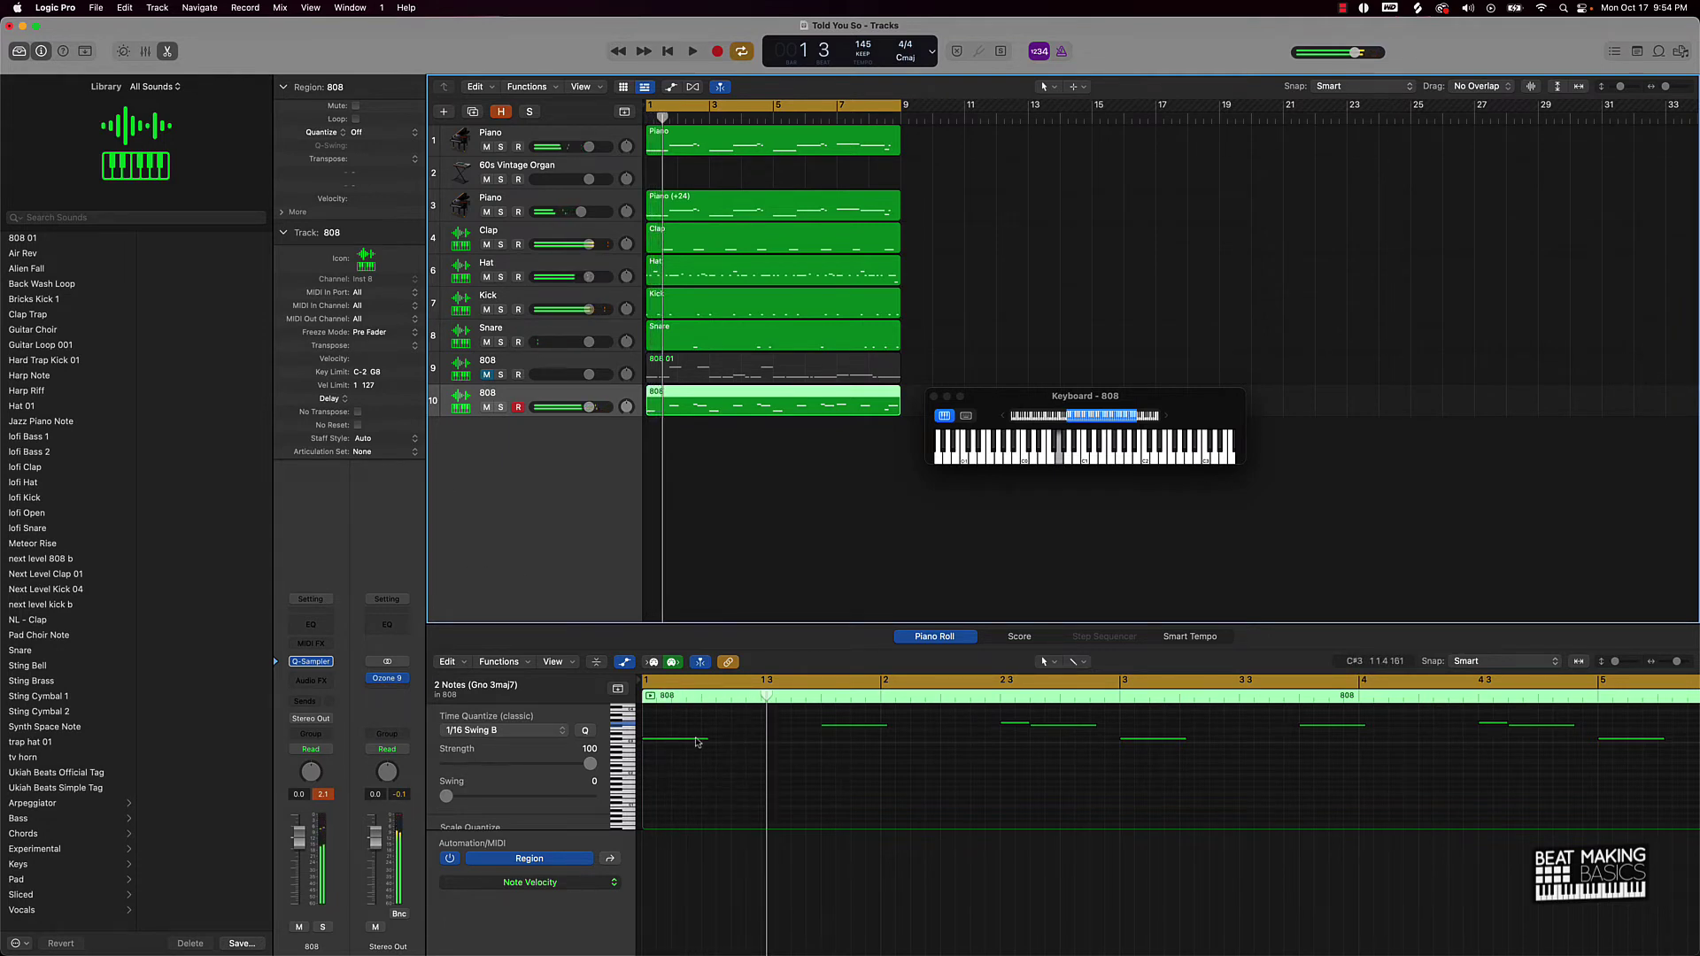
Duplicate the first 808 note at the same pitch to 1 2 3 and play the opening bars
{"action": "left_click", "coordinate": [697, 739]}
{"action": "key", "text": "space"}
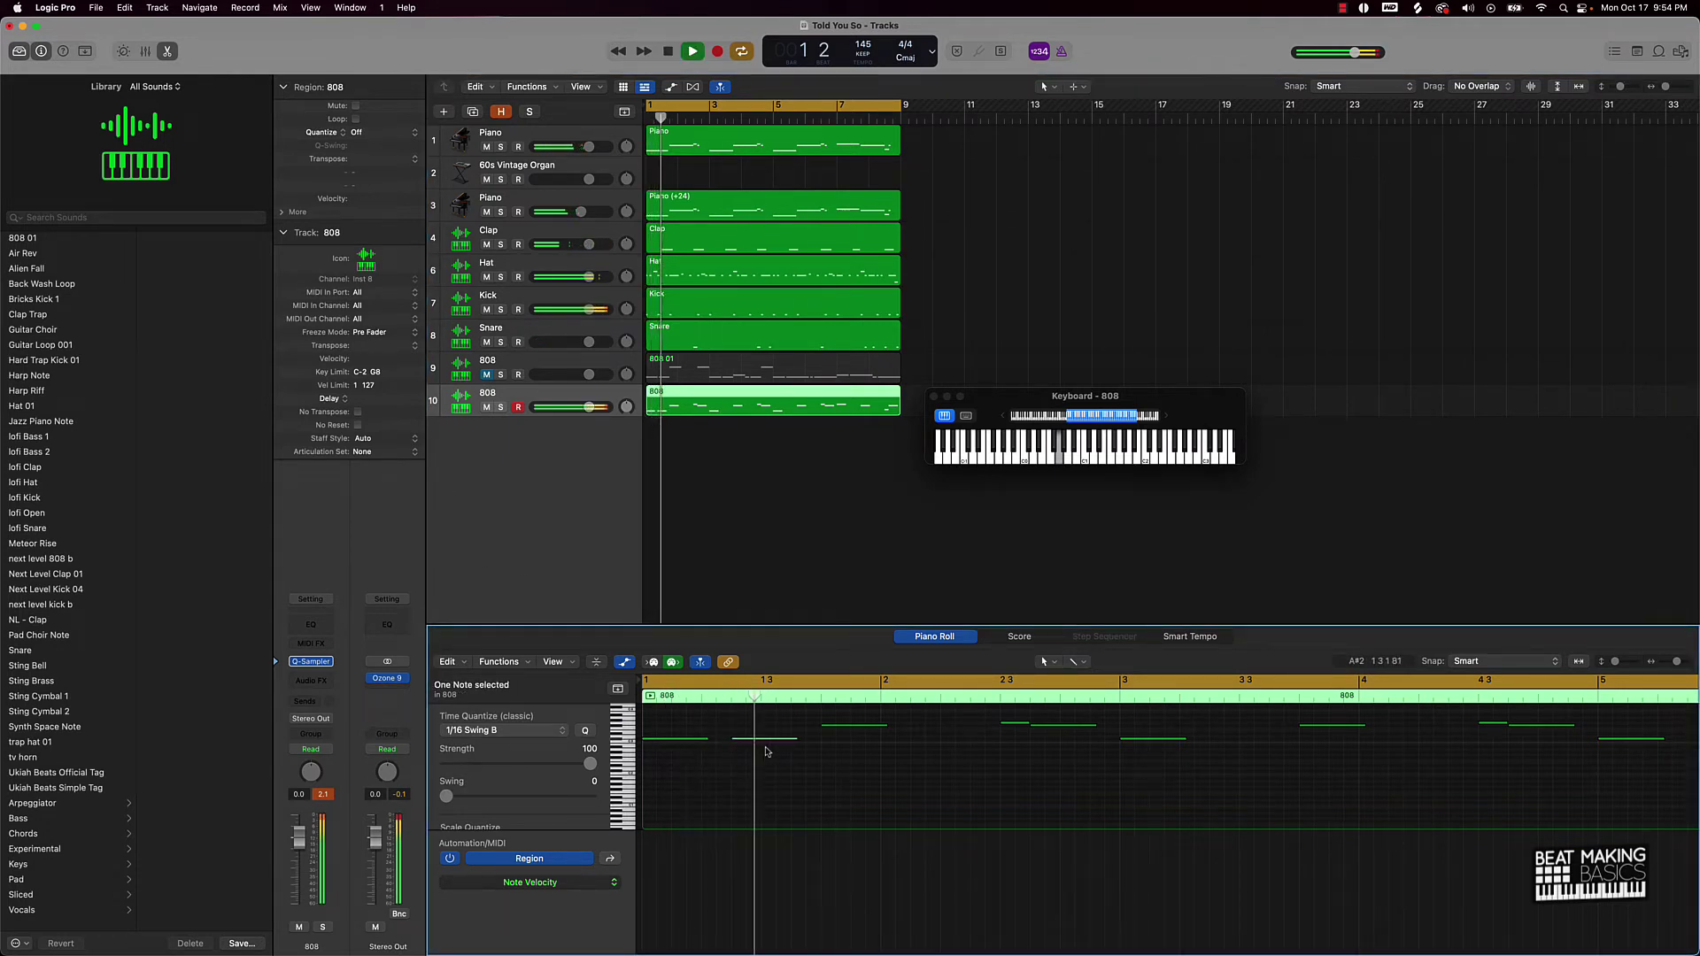
{"action": "key", "text": "space"}
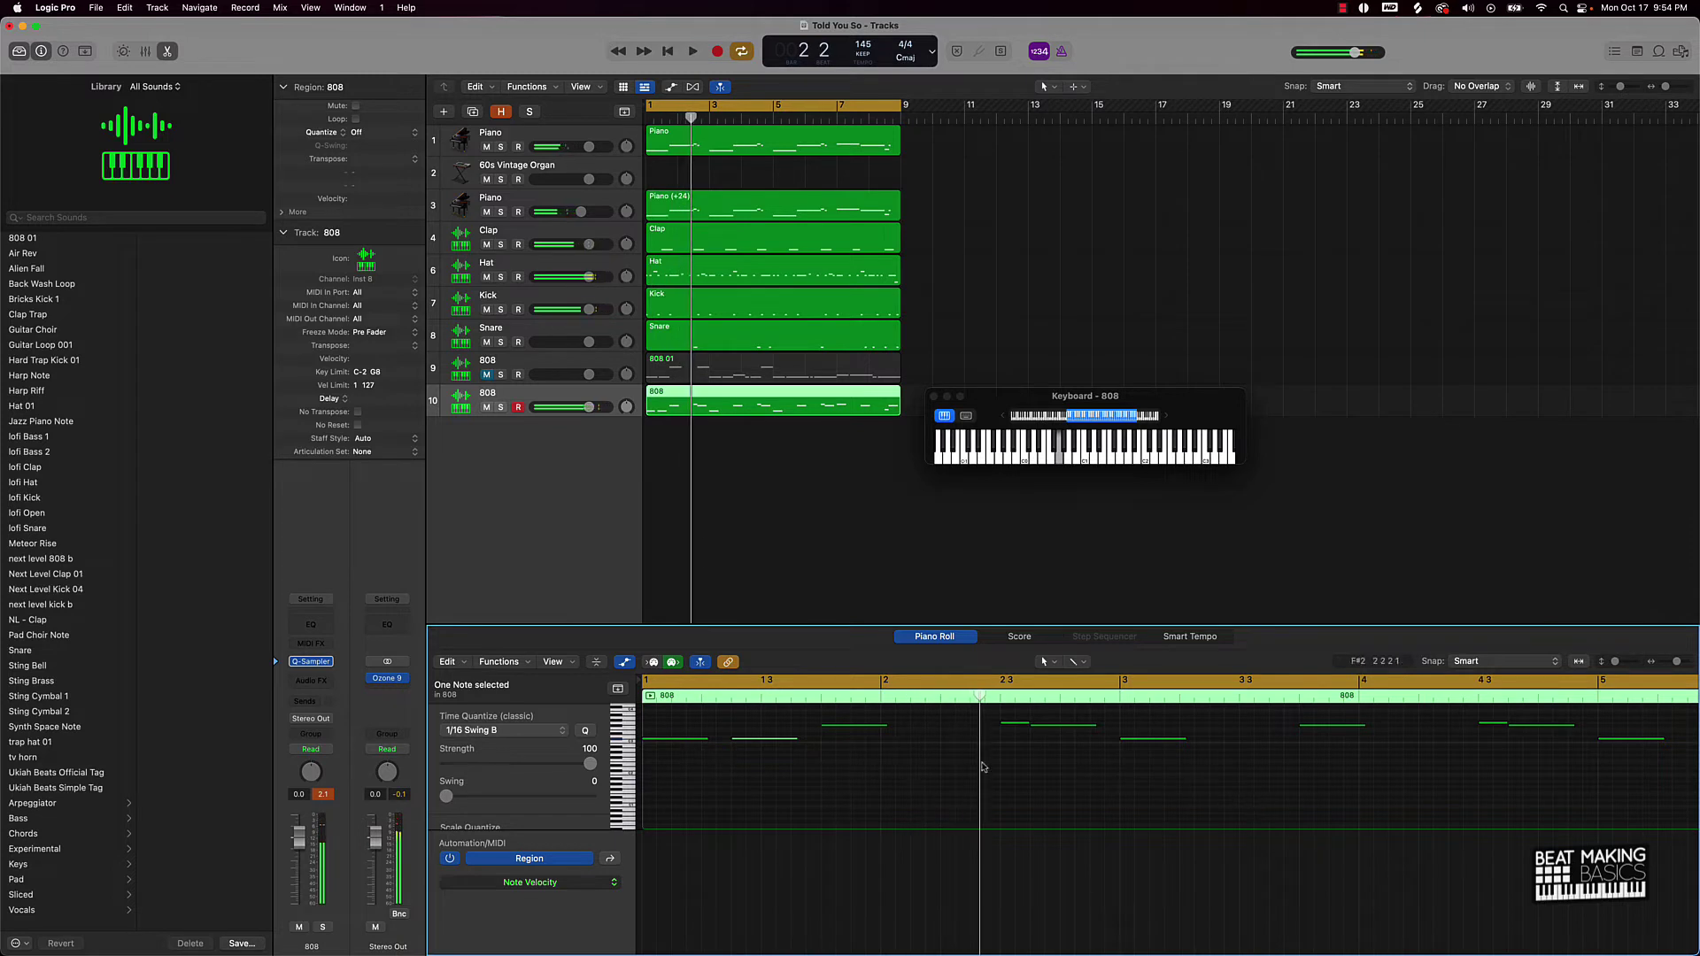
Duplicate the 808 note at the start of bar 3 to 3 2 3 and play on from bar 3
{"action": "key", "text": "space"}
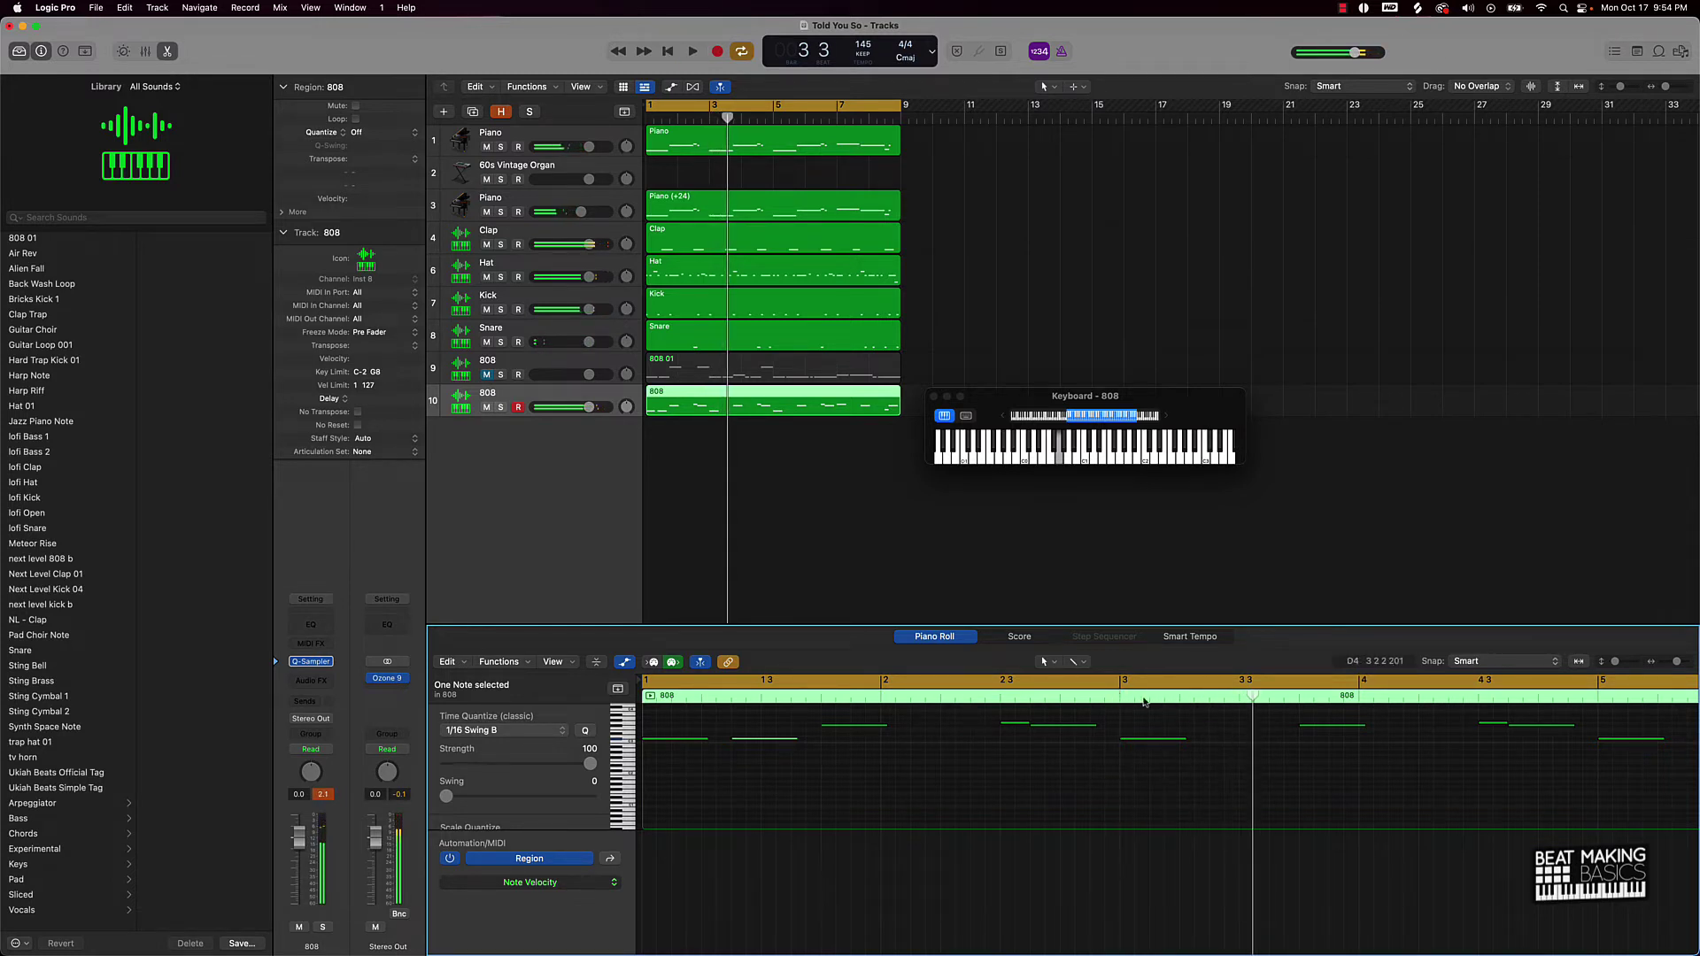
{"action": "key", "text": "space"}
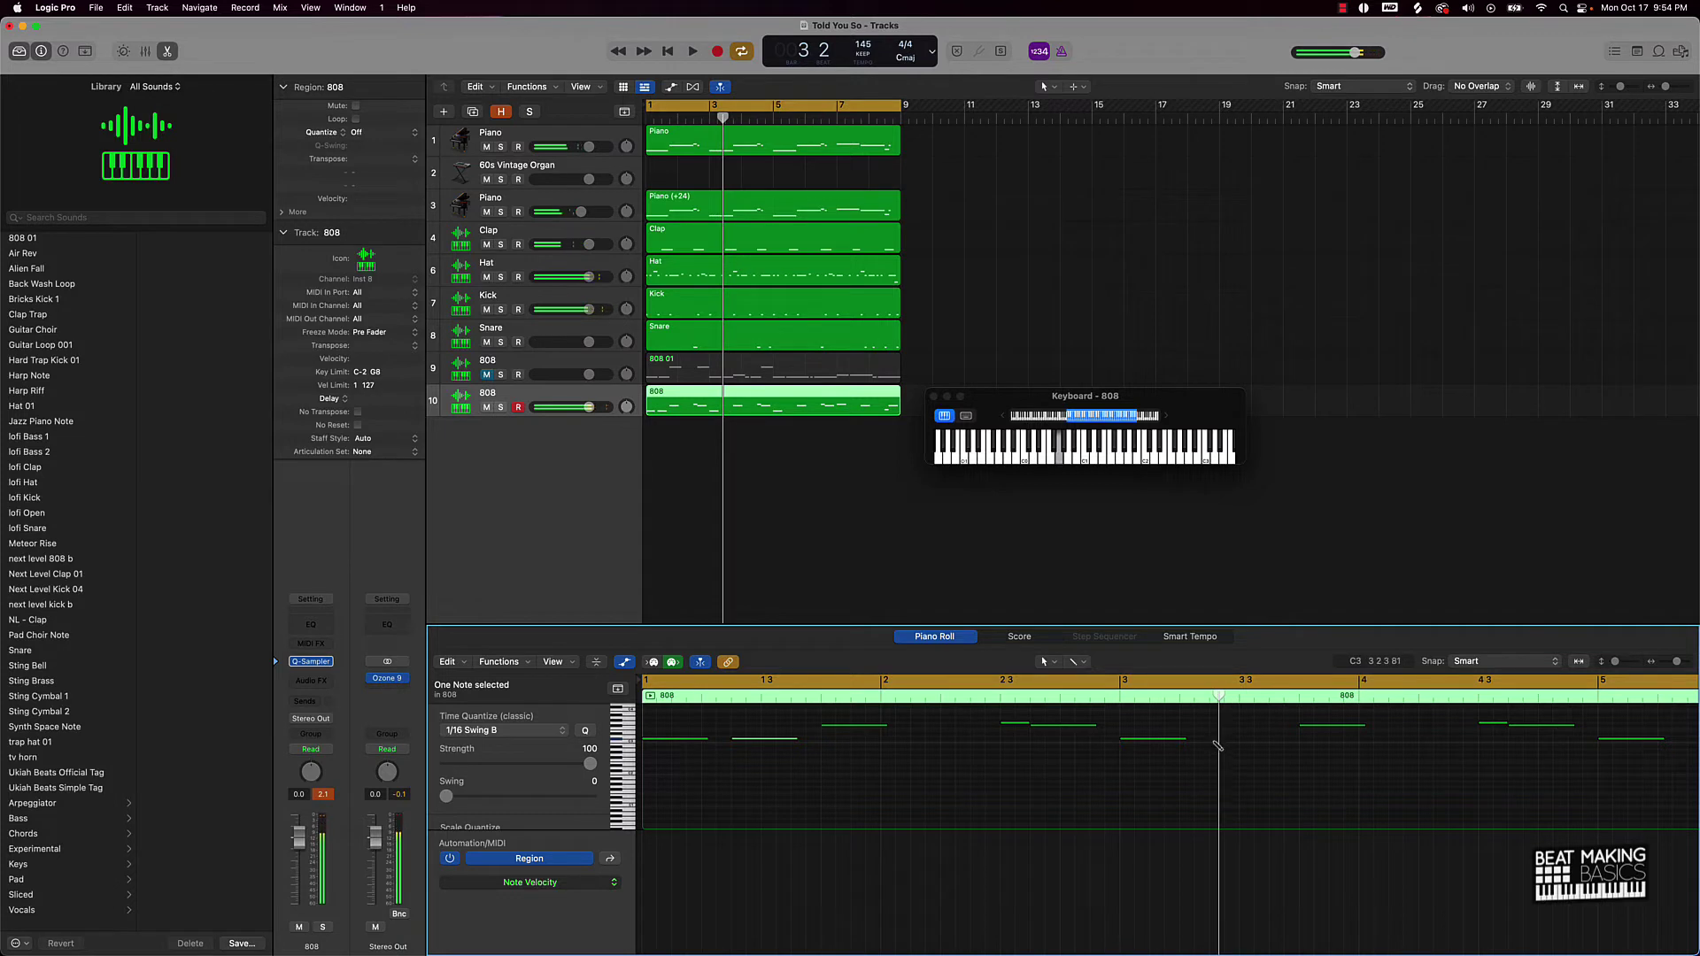
{"action": "left_click", "coordinate": [1121, 698]}
{"action": "key", "text": "space"}
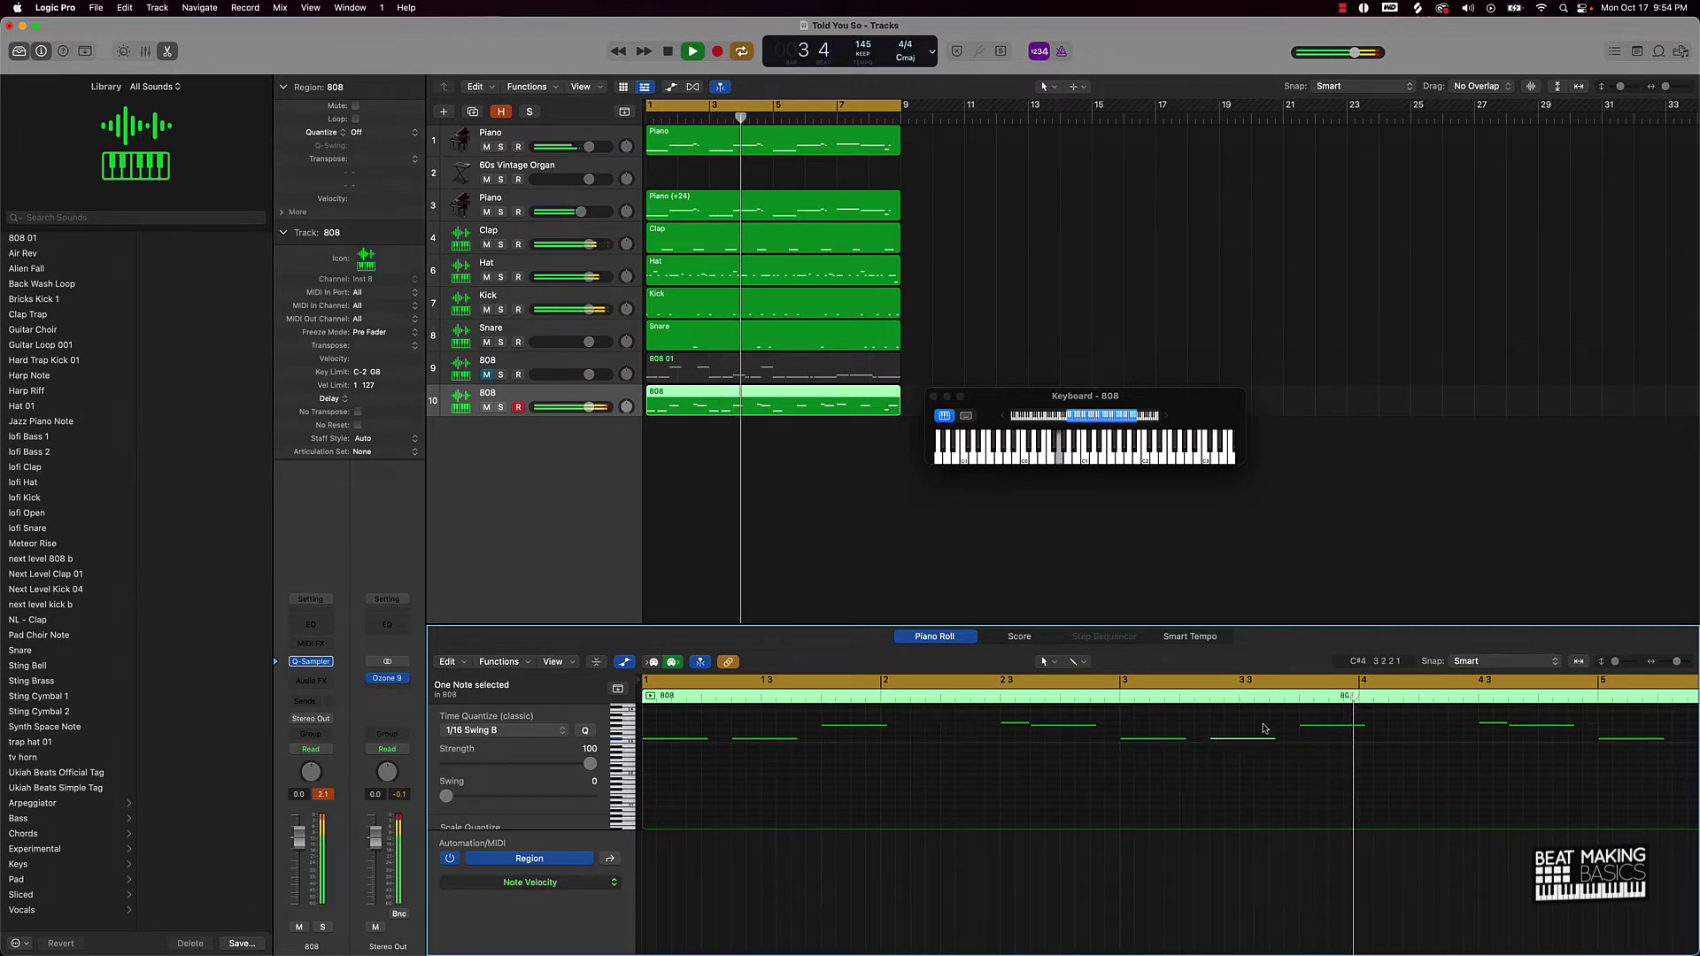
{"action": "key", "text": "space"}
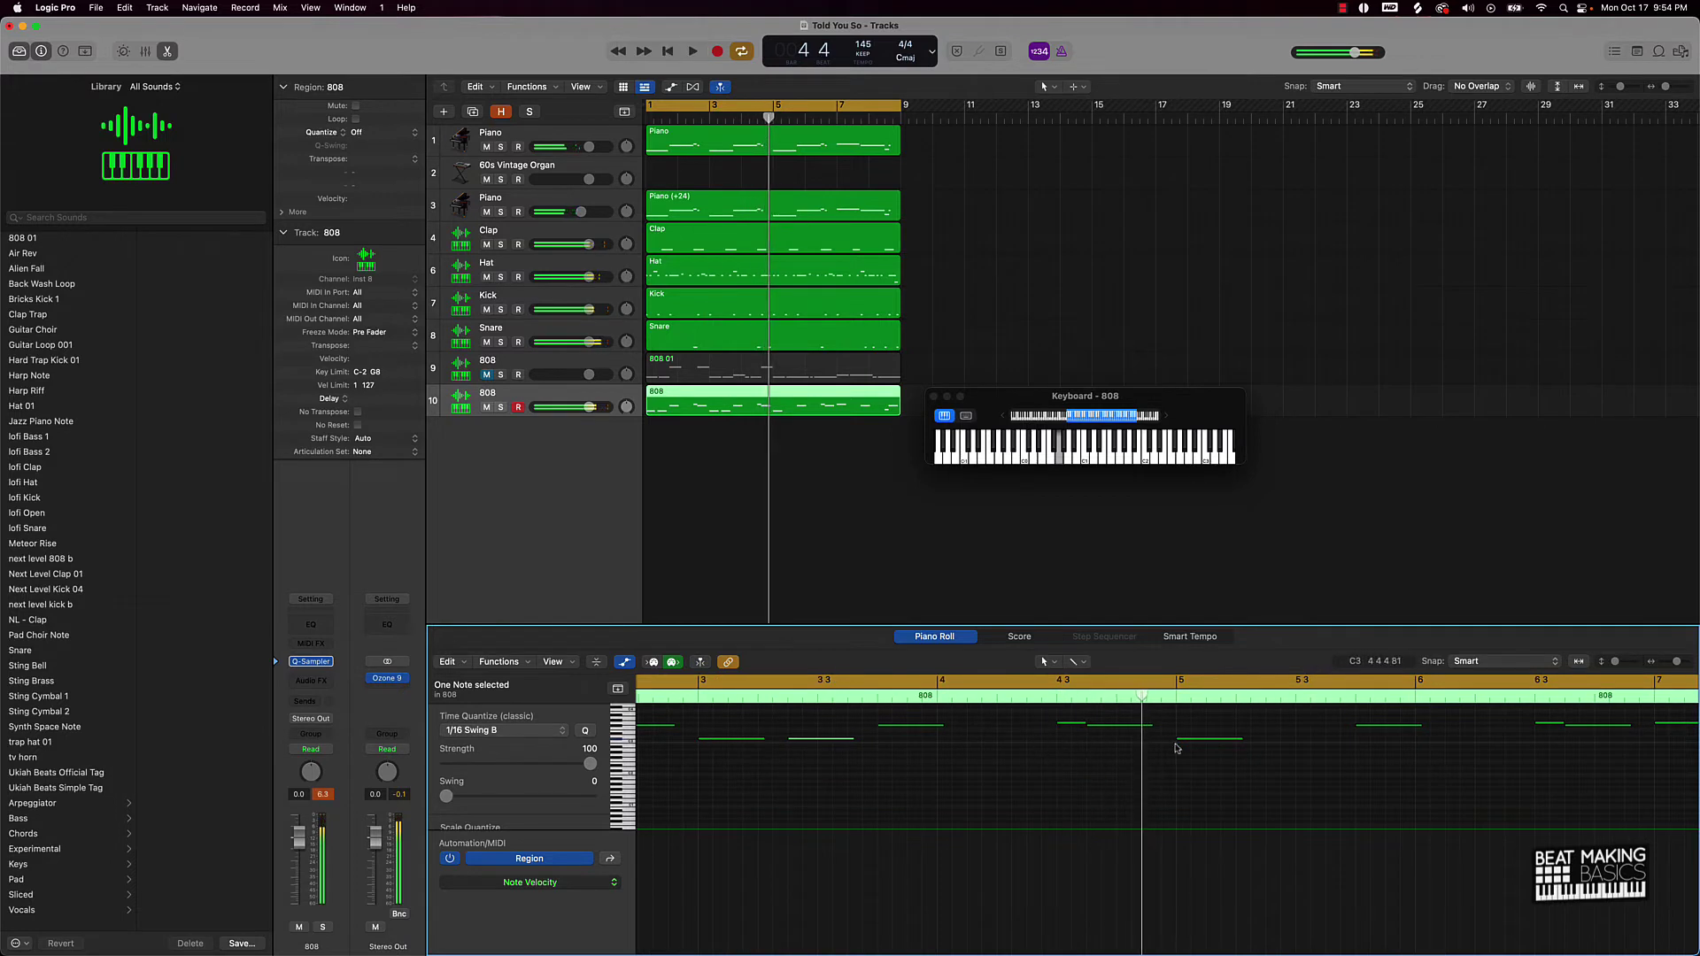
Duplicate the opening 808 notes of bars 5 and 7 at their own pitches to 5 2 3 and 7 2 3
{"action": "key", "text": "space"}
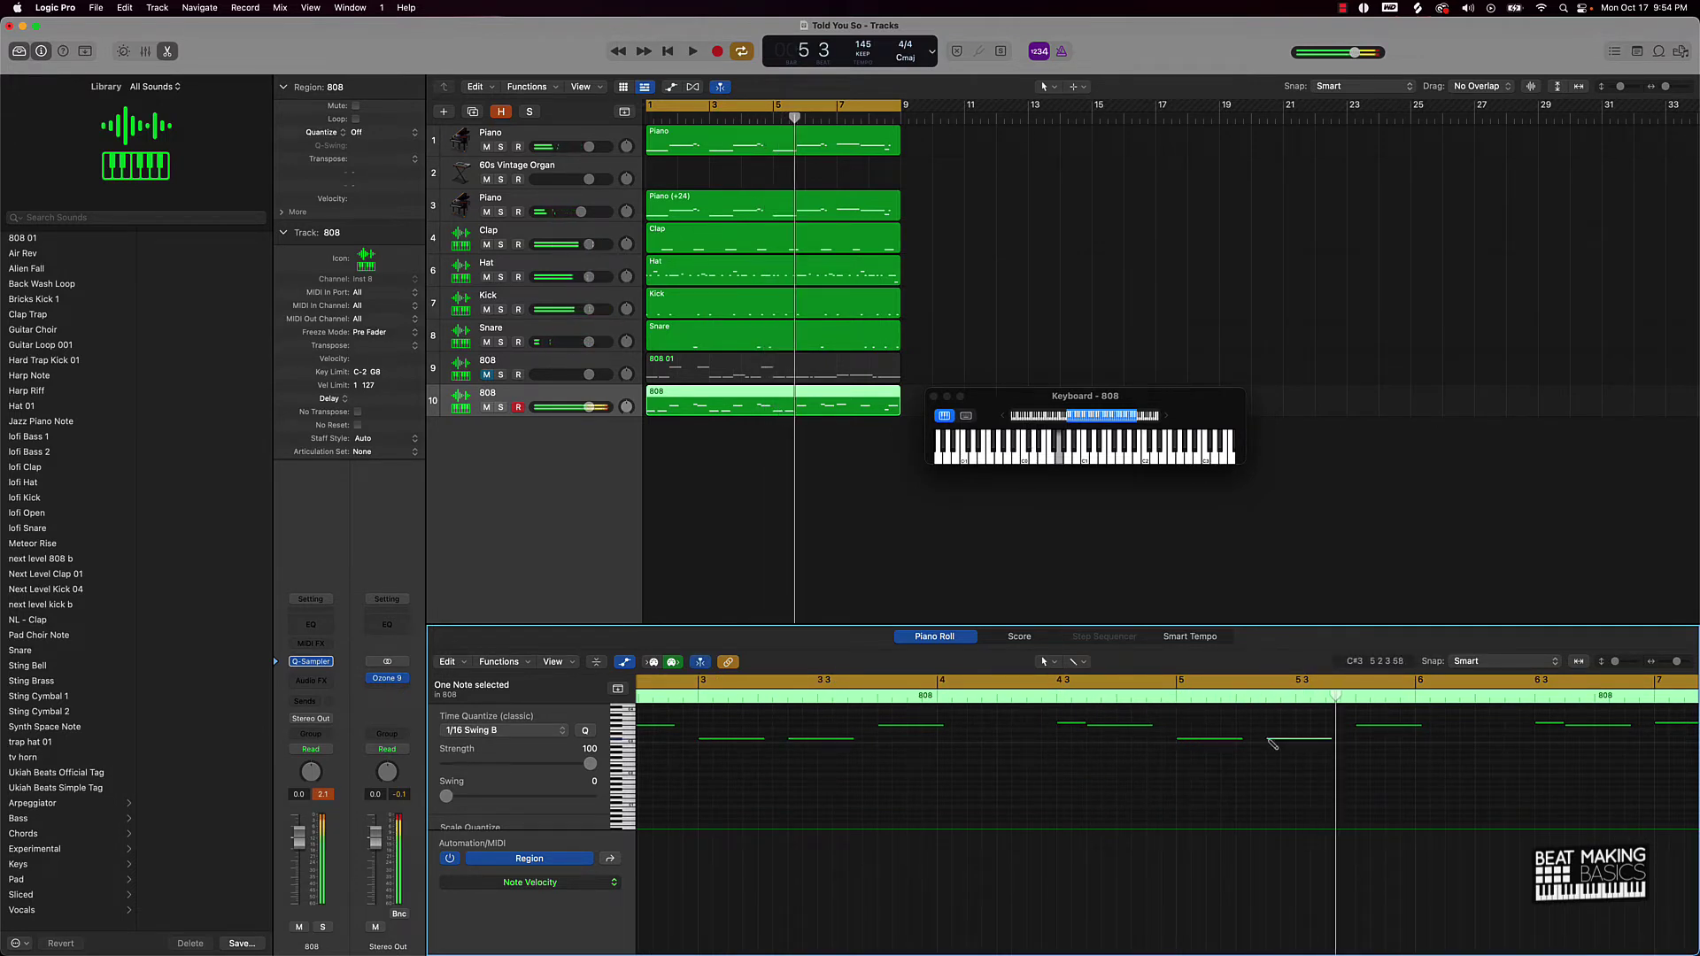
{"action": "scroll", "coordinate": [1182, 702], "scroll_direction": "right", "scroll_amount": 10}
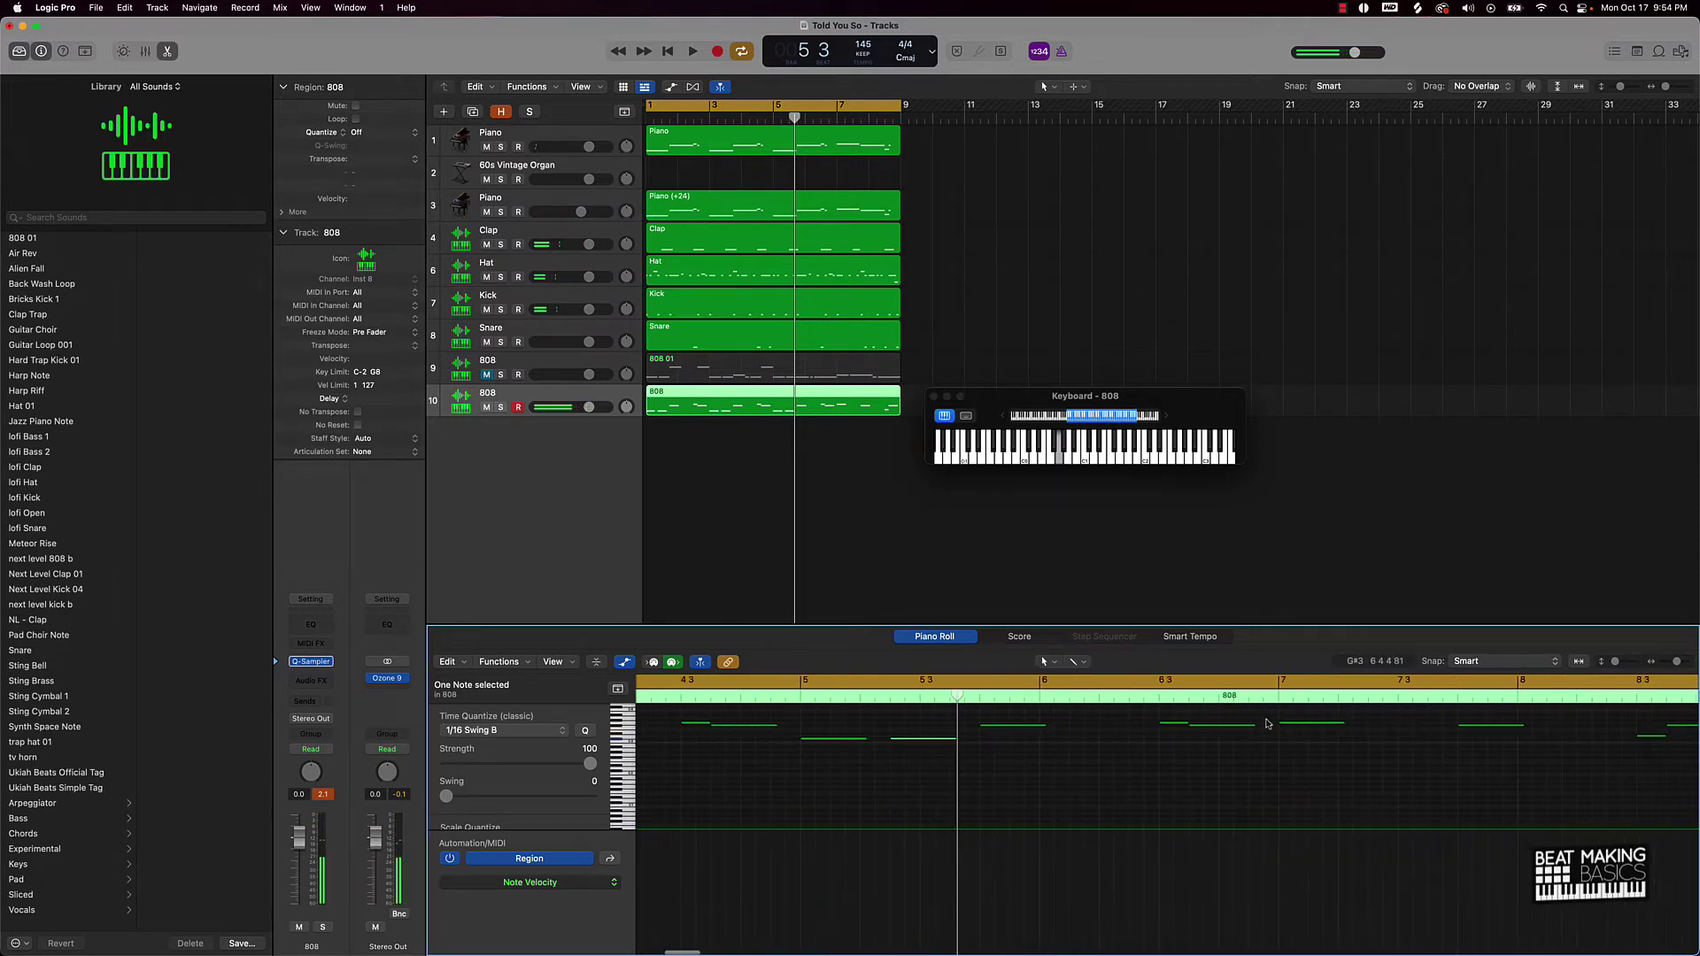
{"action": "key", "text": "space"}
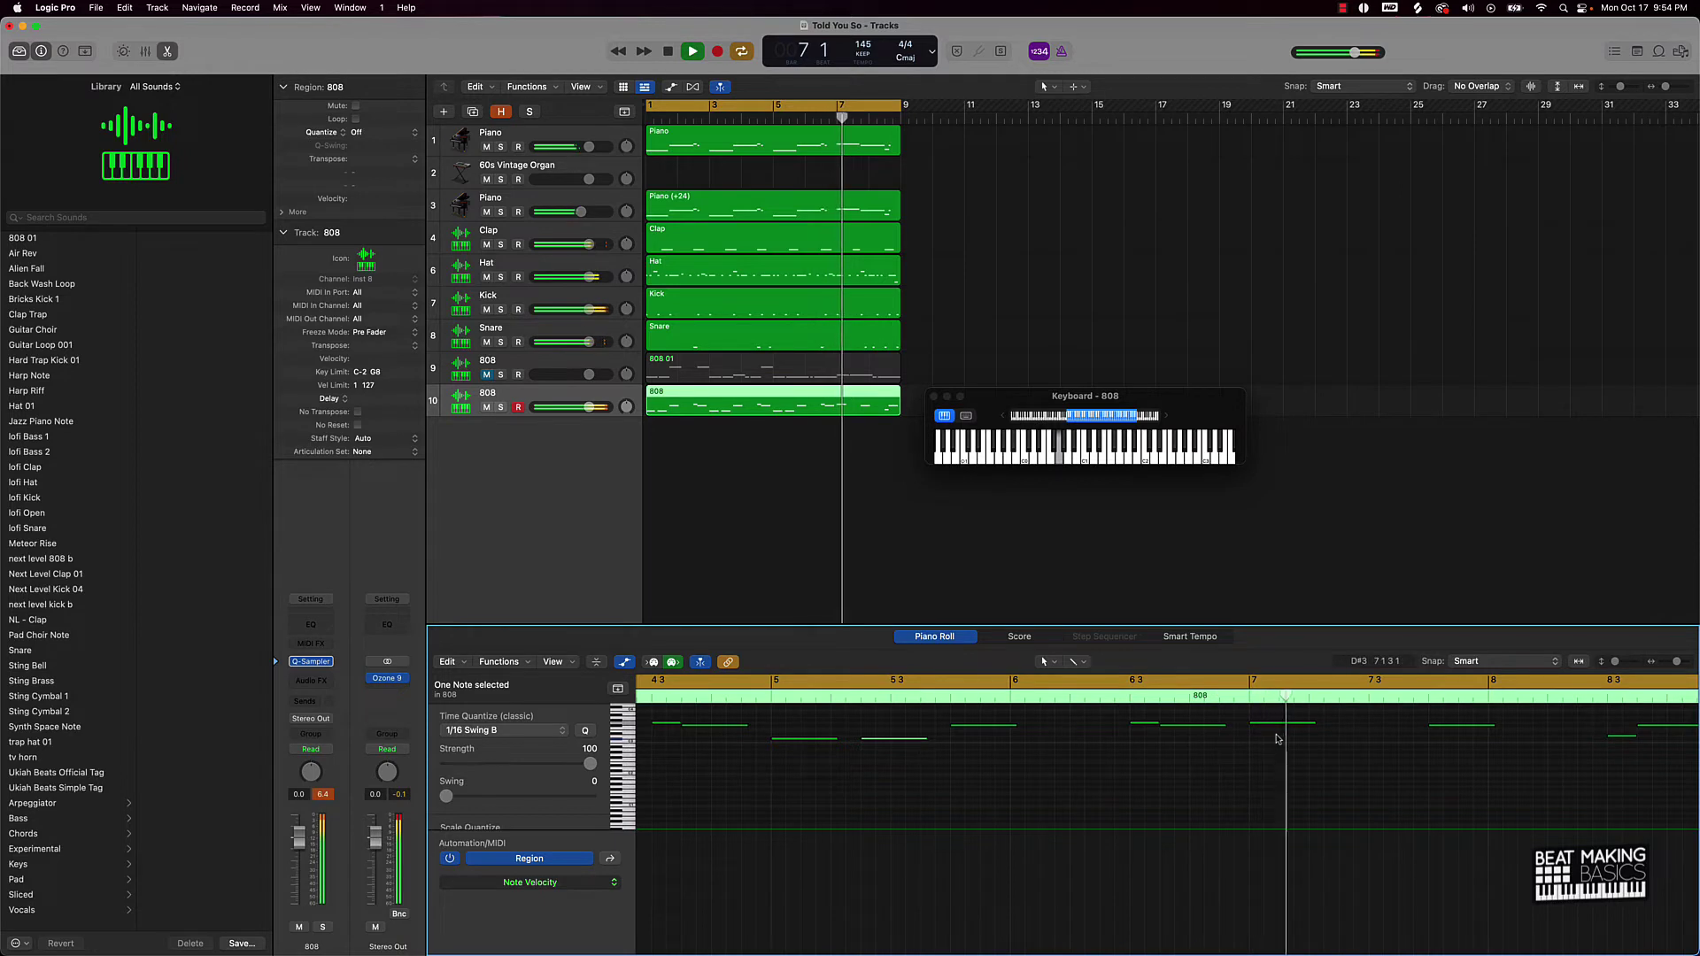
{"action": "key", "text": "space"}
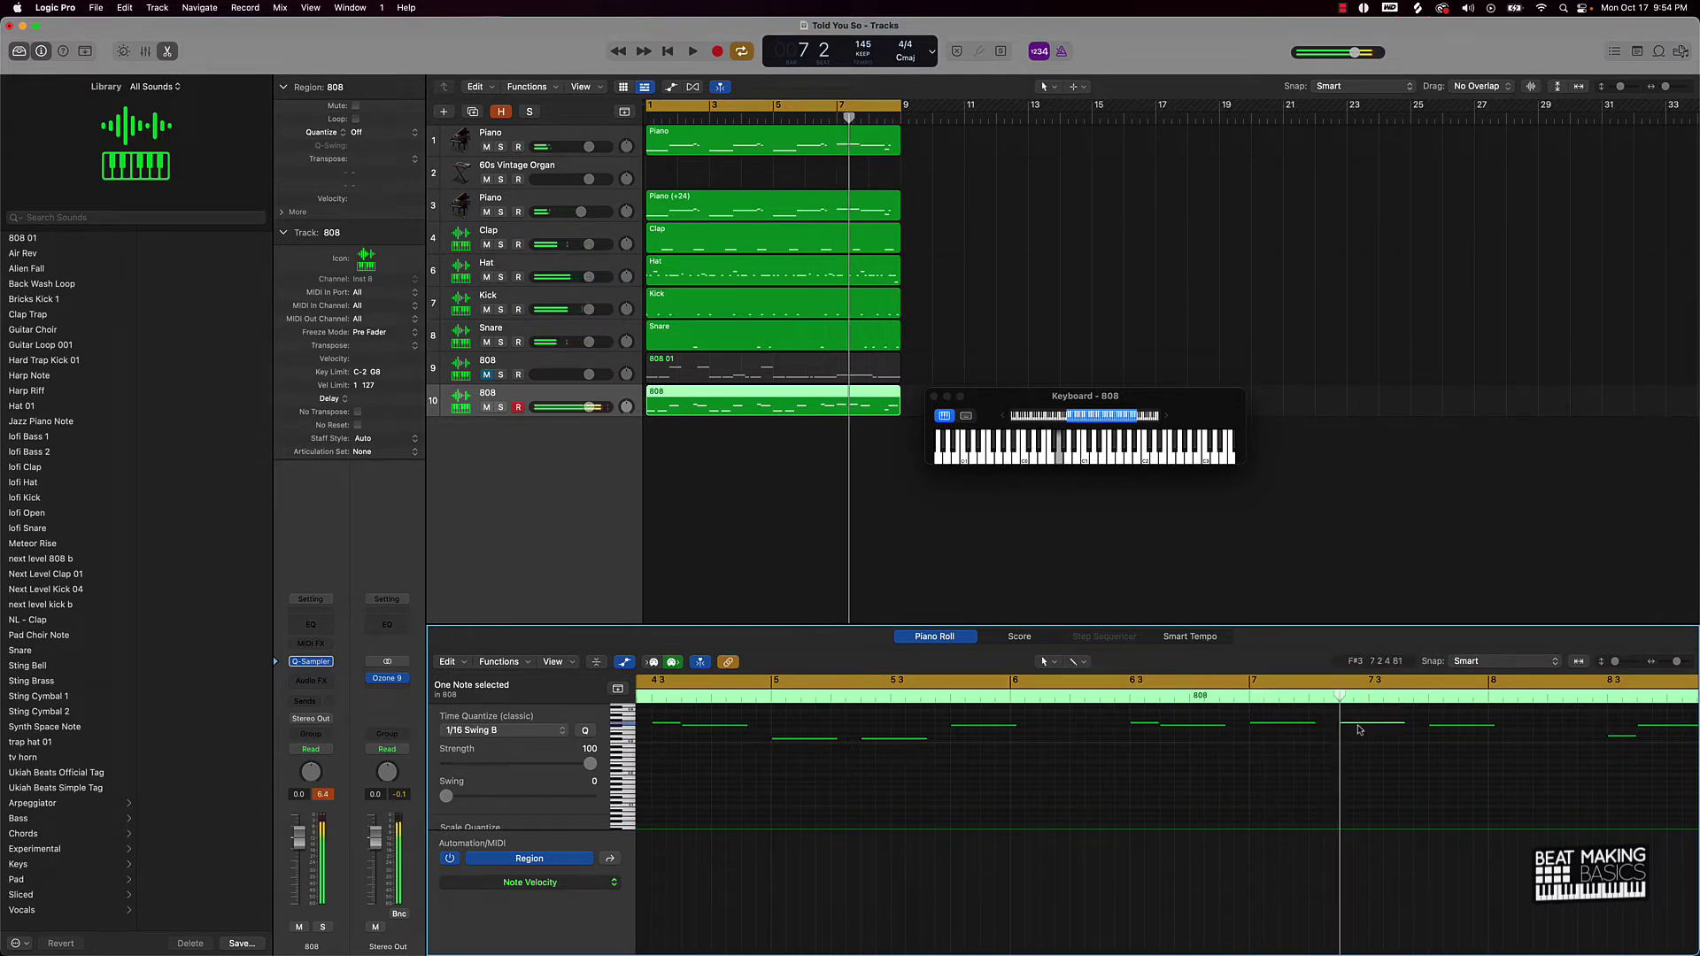
Play the full beat with the extended 808 line, restarting from bar 1
{"action": "key", "text": "space"}
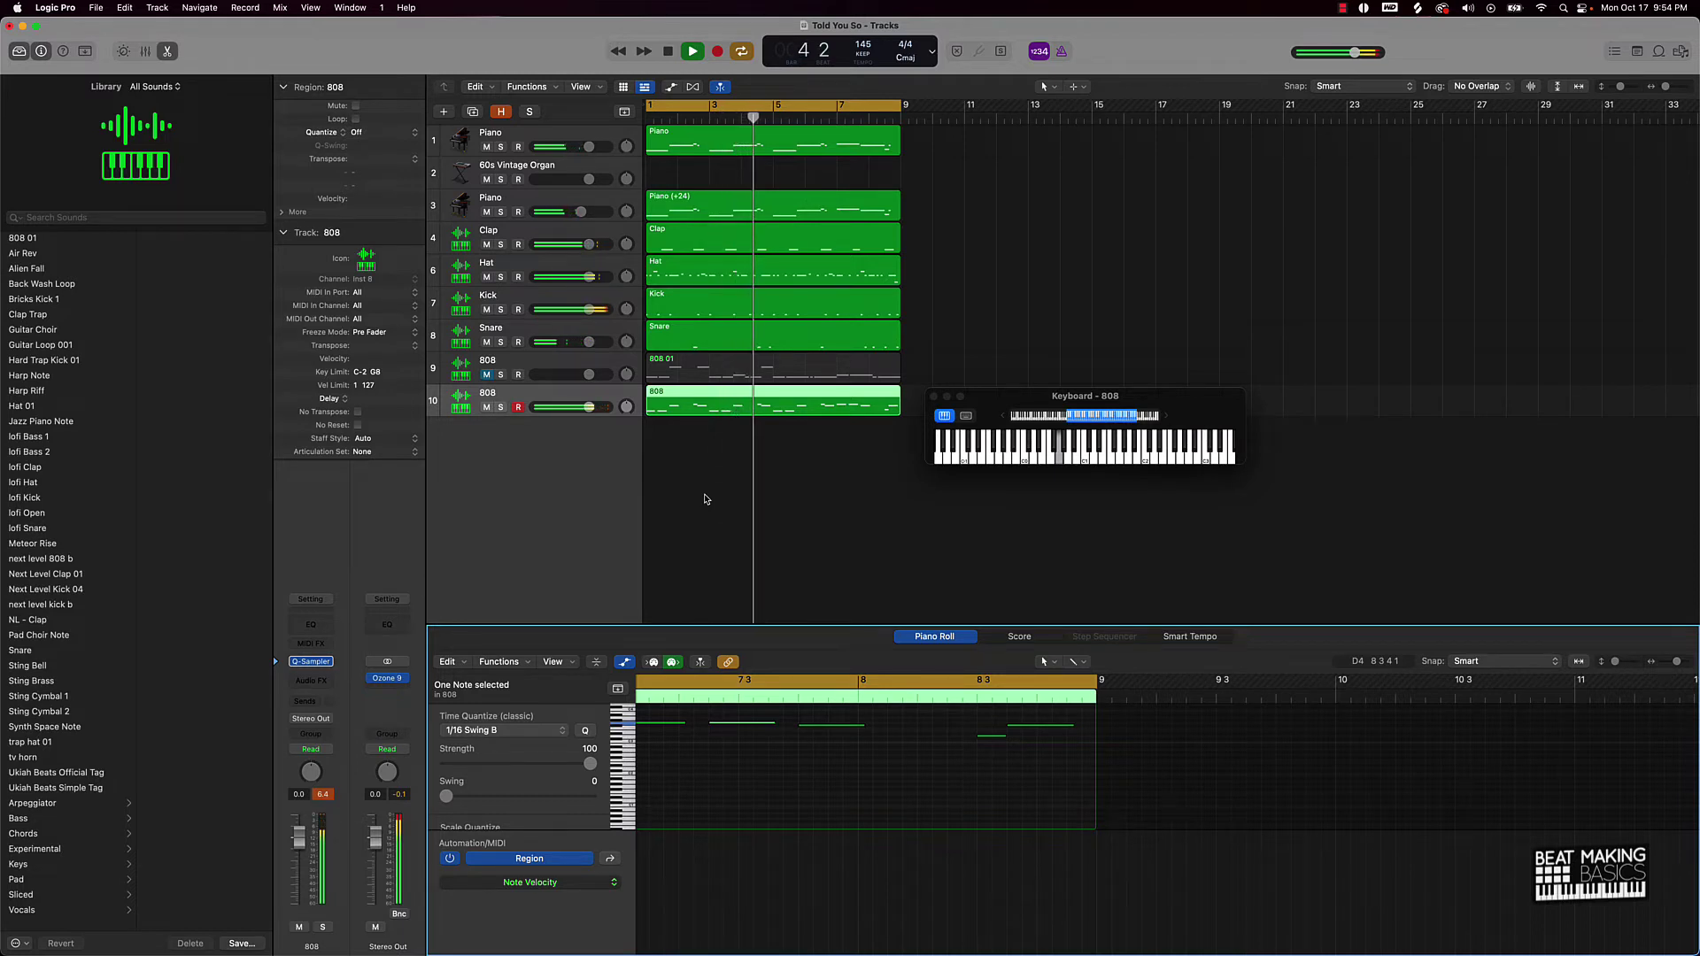
{"action": "key", "text": "Return"}
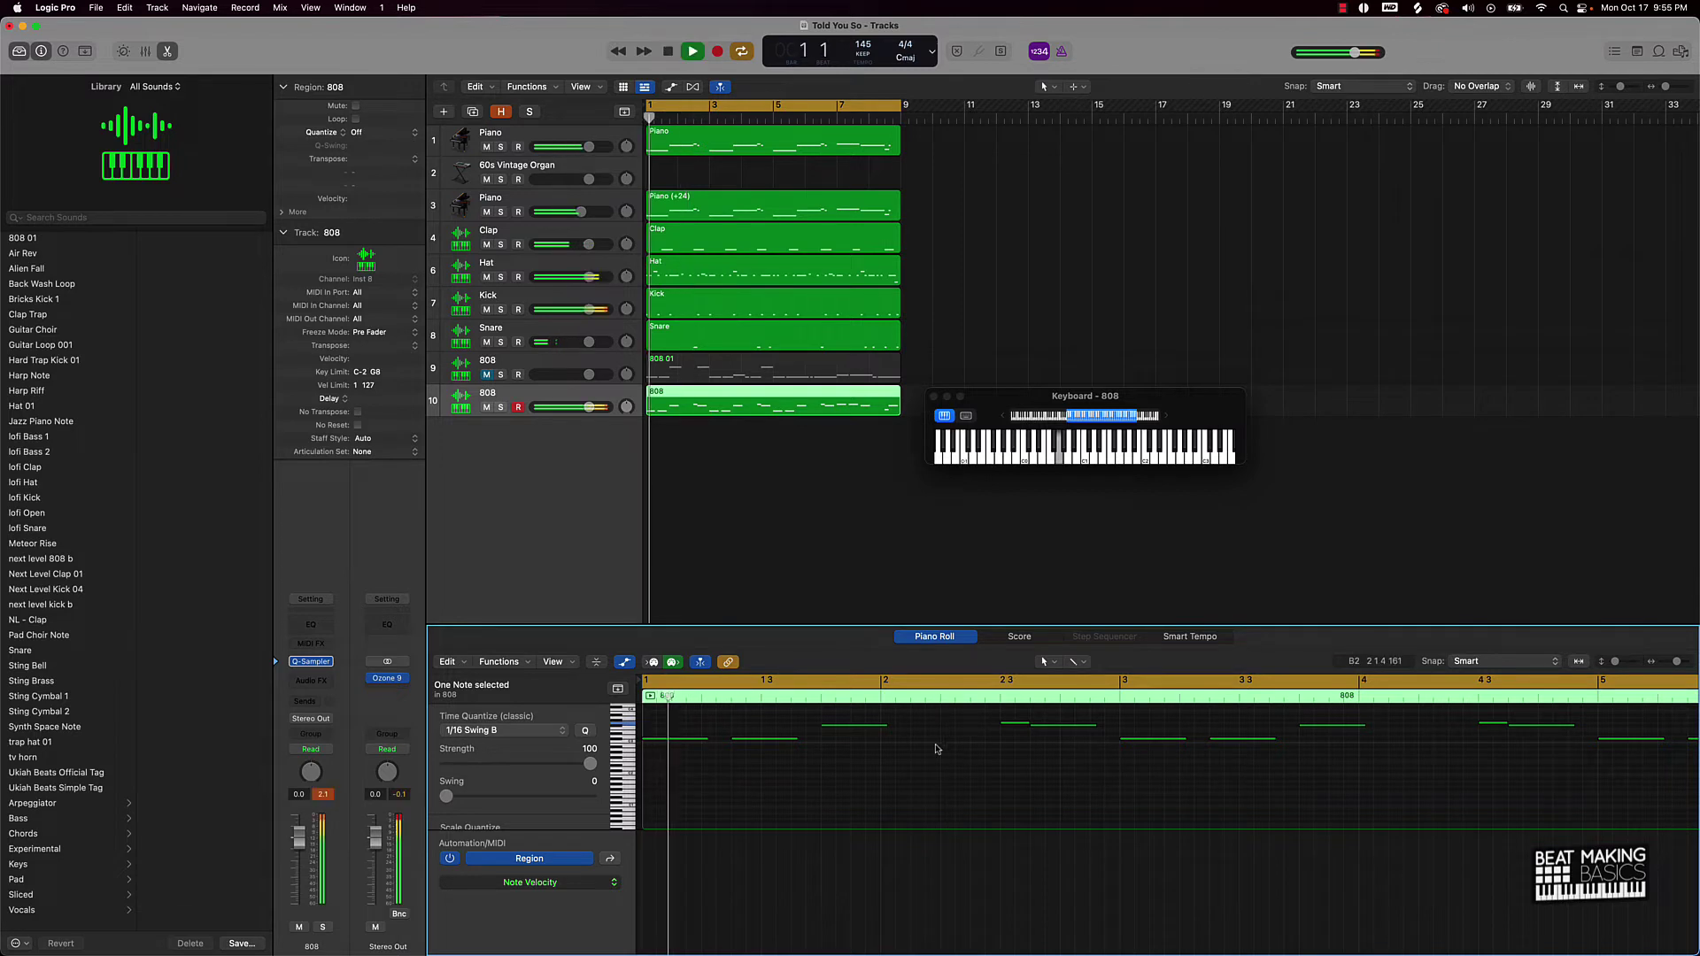
{"action": "key", "text": "Return"}
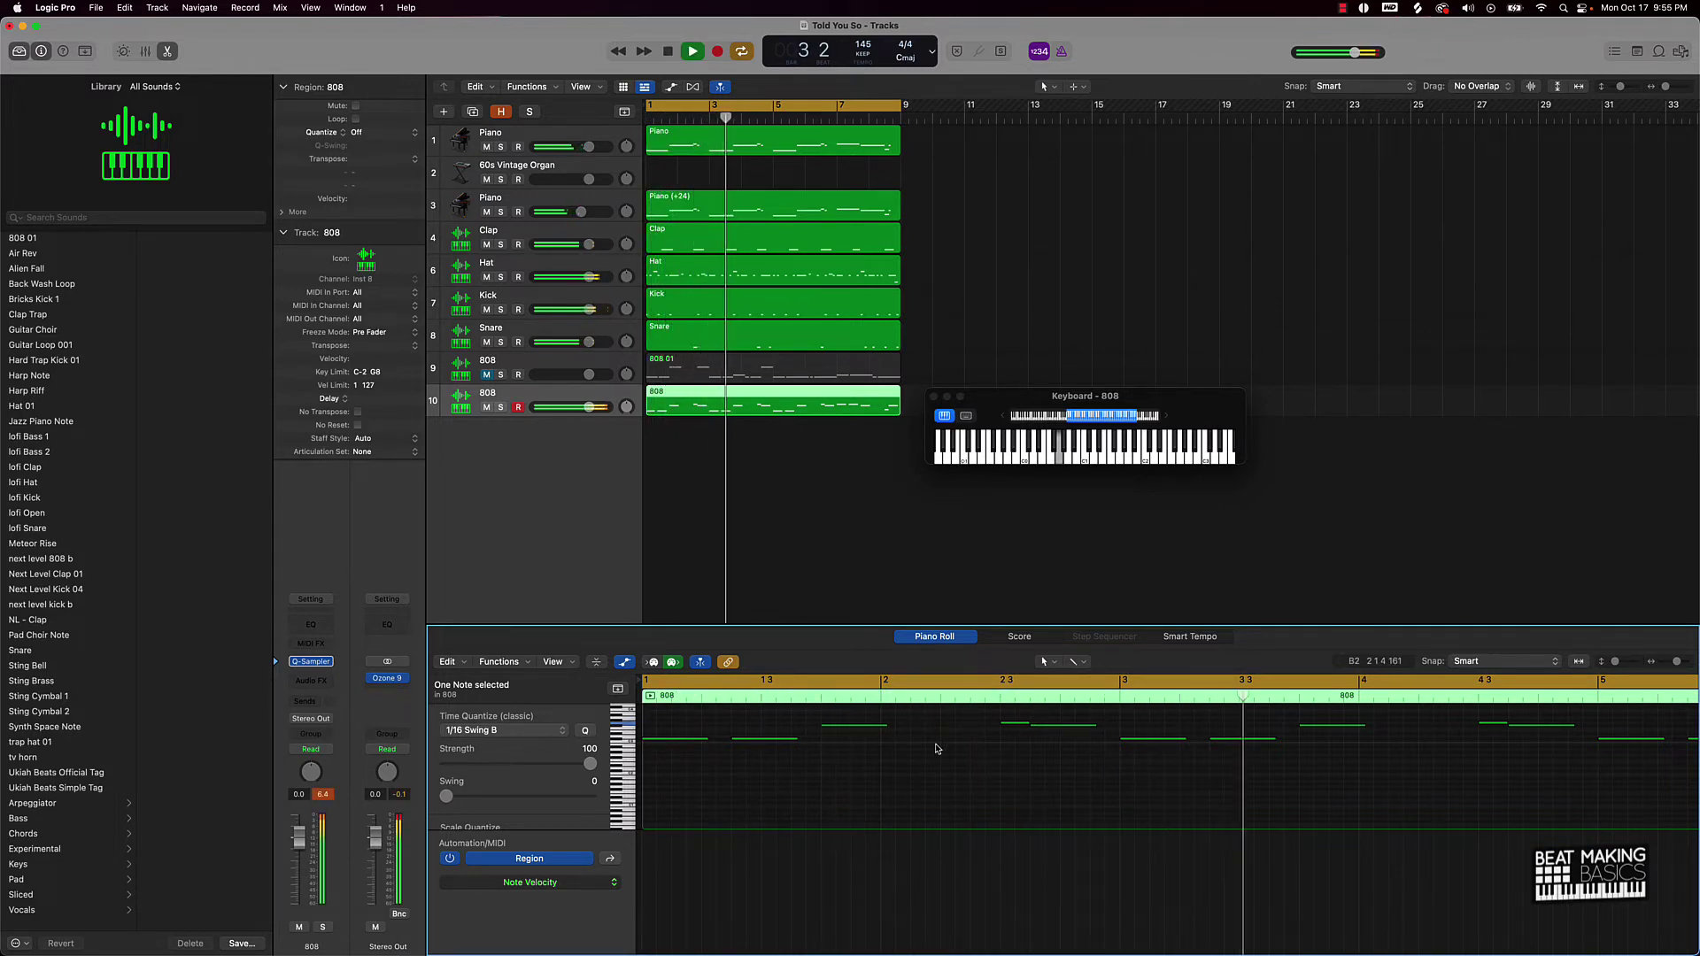
Add an 808 note about one beat long at 4 2 1 and raise its pitch to C#3
{"action": "left_click", "coordinate": [1422, 696]}
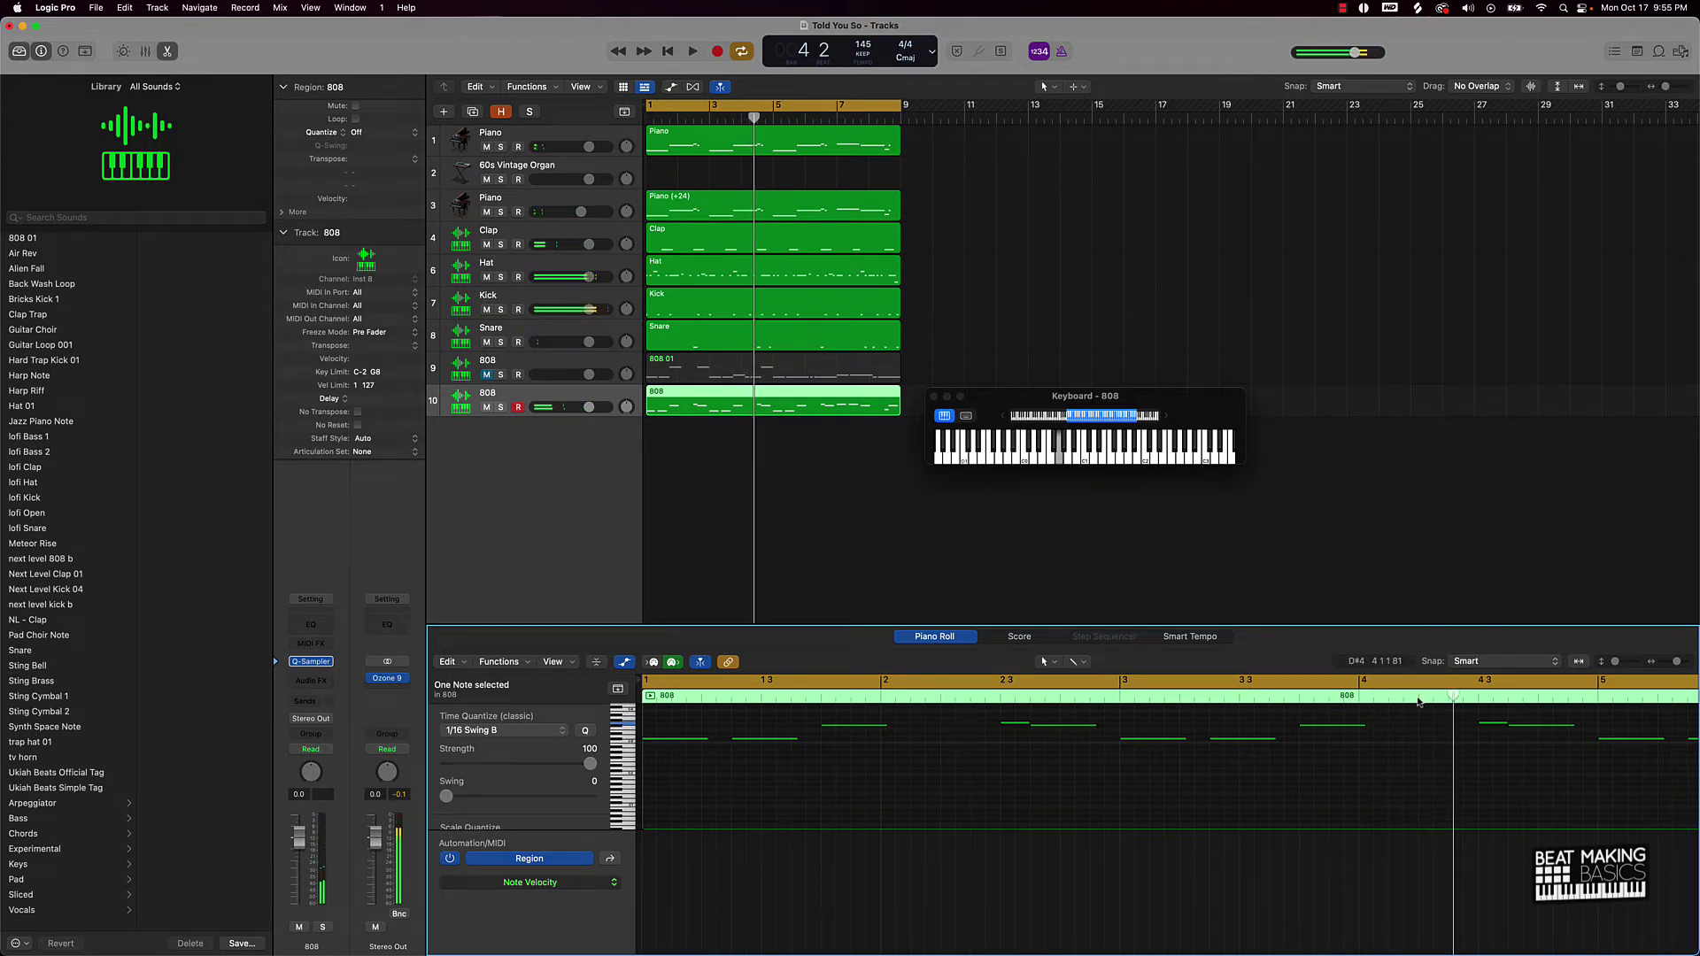
{"action": "left_click", "coordinate": [1422, 696]}
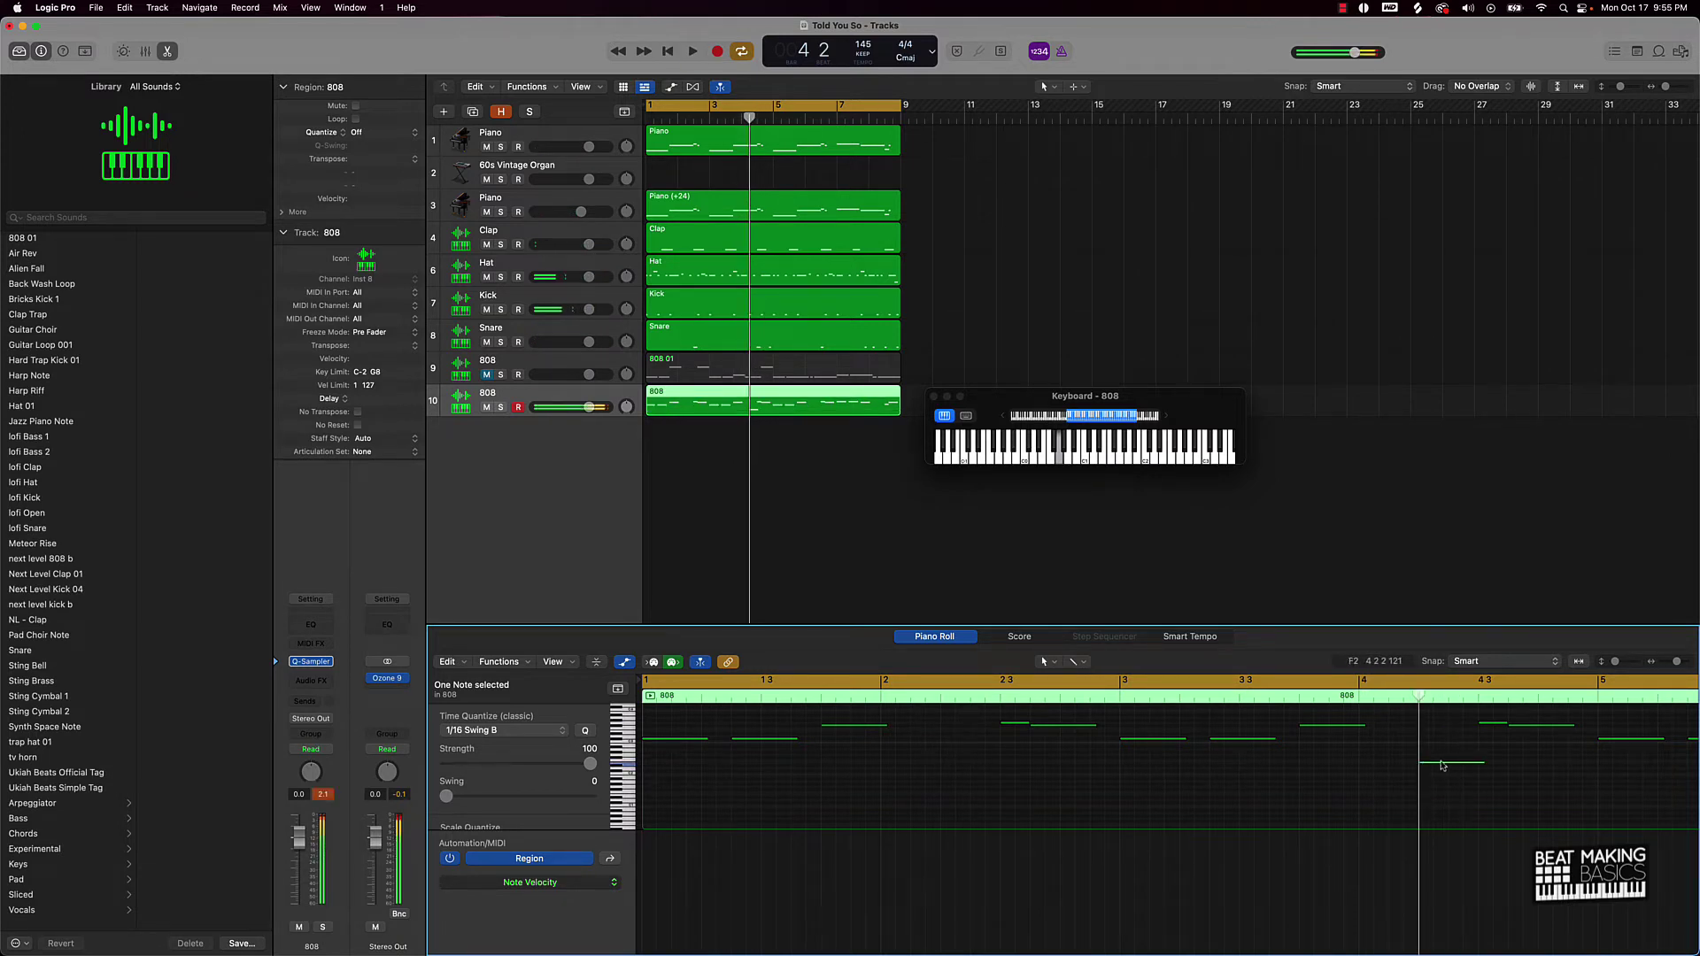
{"action": "left_click_drag", "start_coordinate": [1442, 766], "coordinate": [1442, 744]}
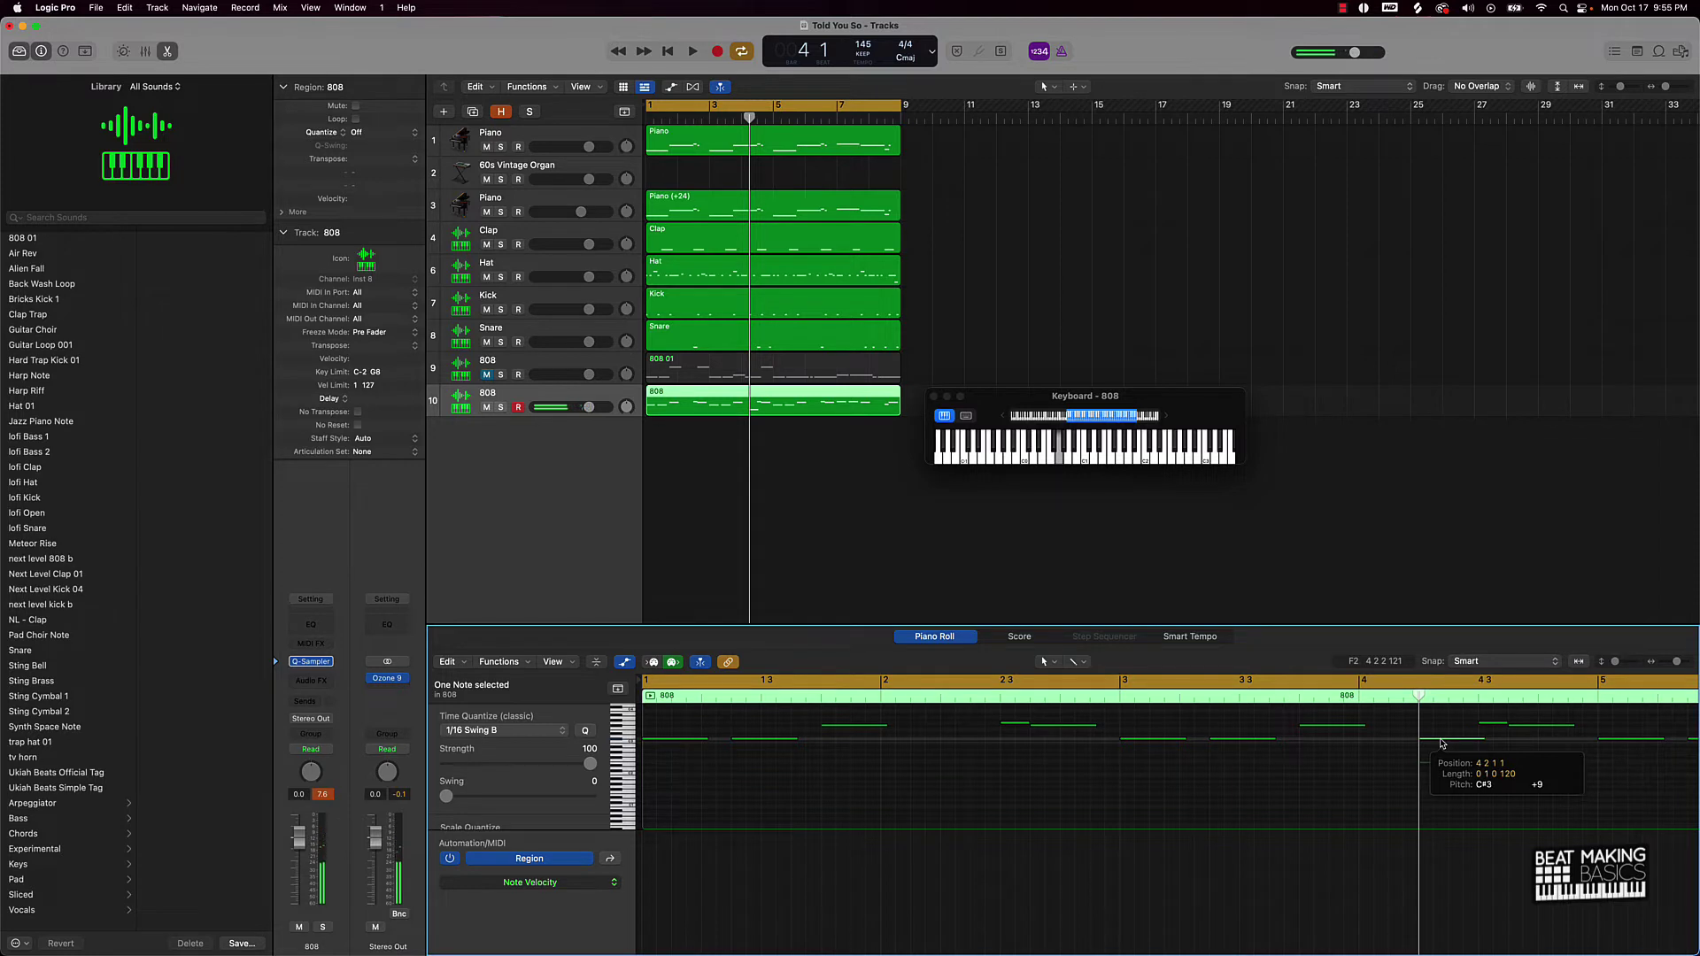
Raise the 808 note at 4 2 1 to the pitch of the long note before it and play from bar 3
{"action": "left_click_drag", "start_coordinate": [1442, 744], "coordinate": [1463, 734]}
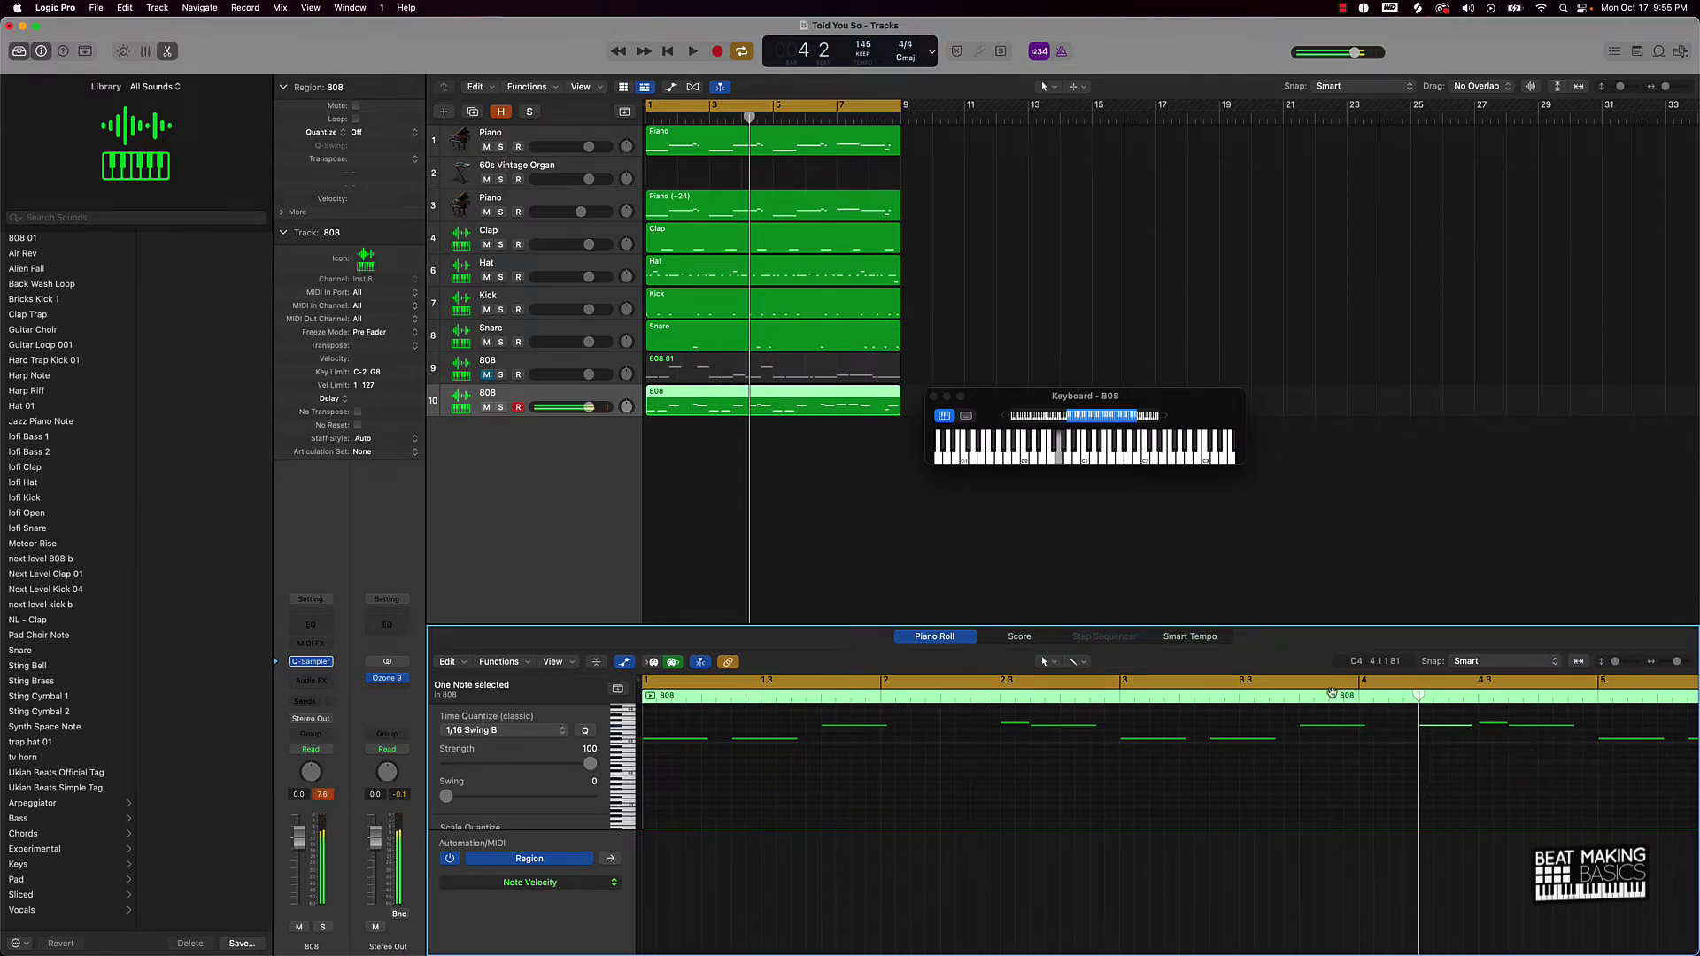
{"action": "double_click", "coordinate": [1122, 699]}
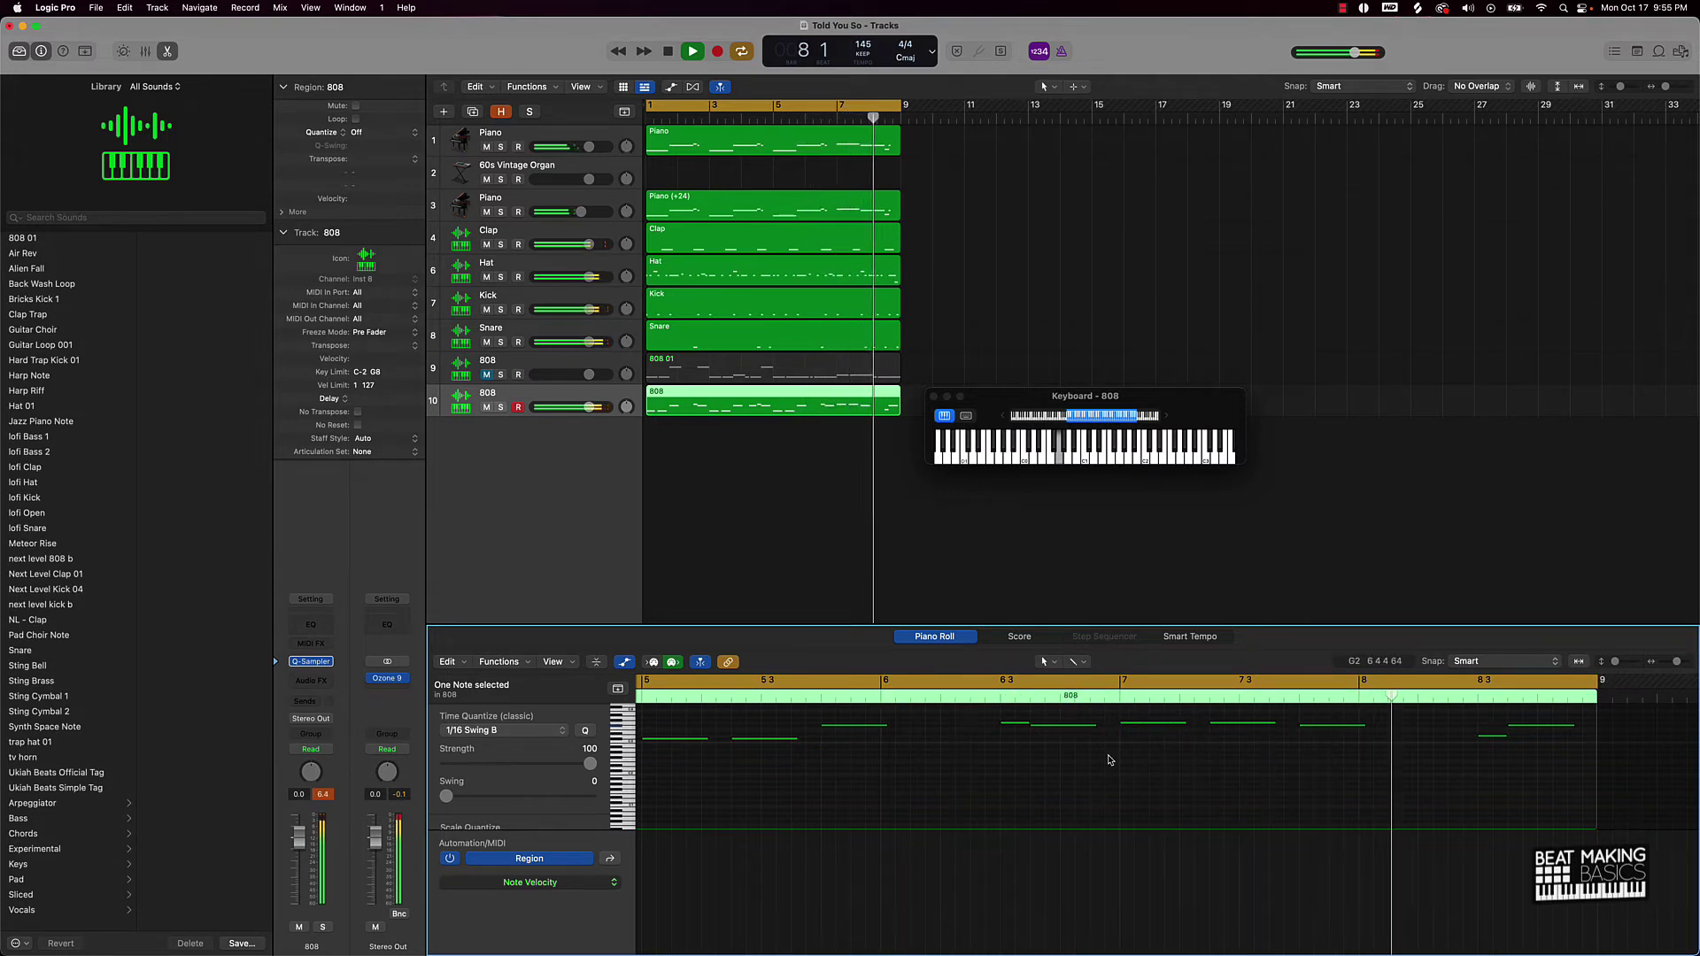
{"action": "key", "text": "space"}
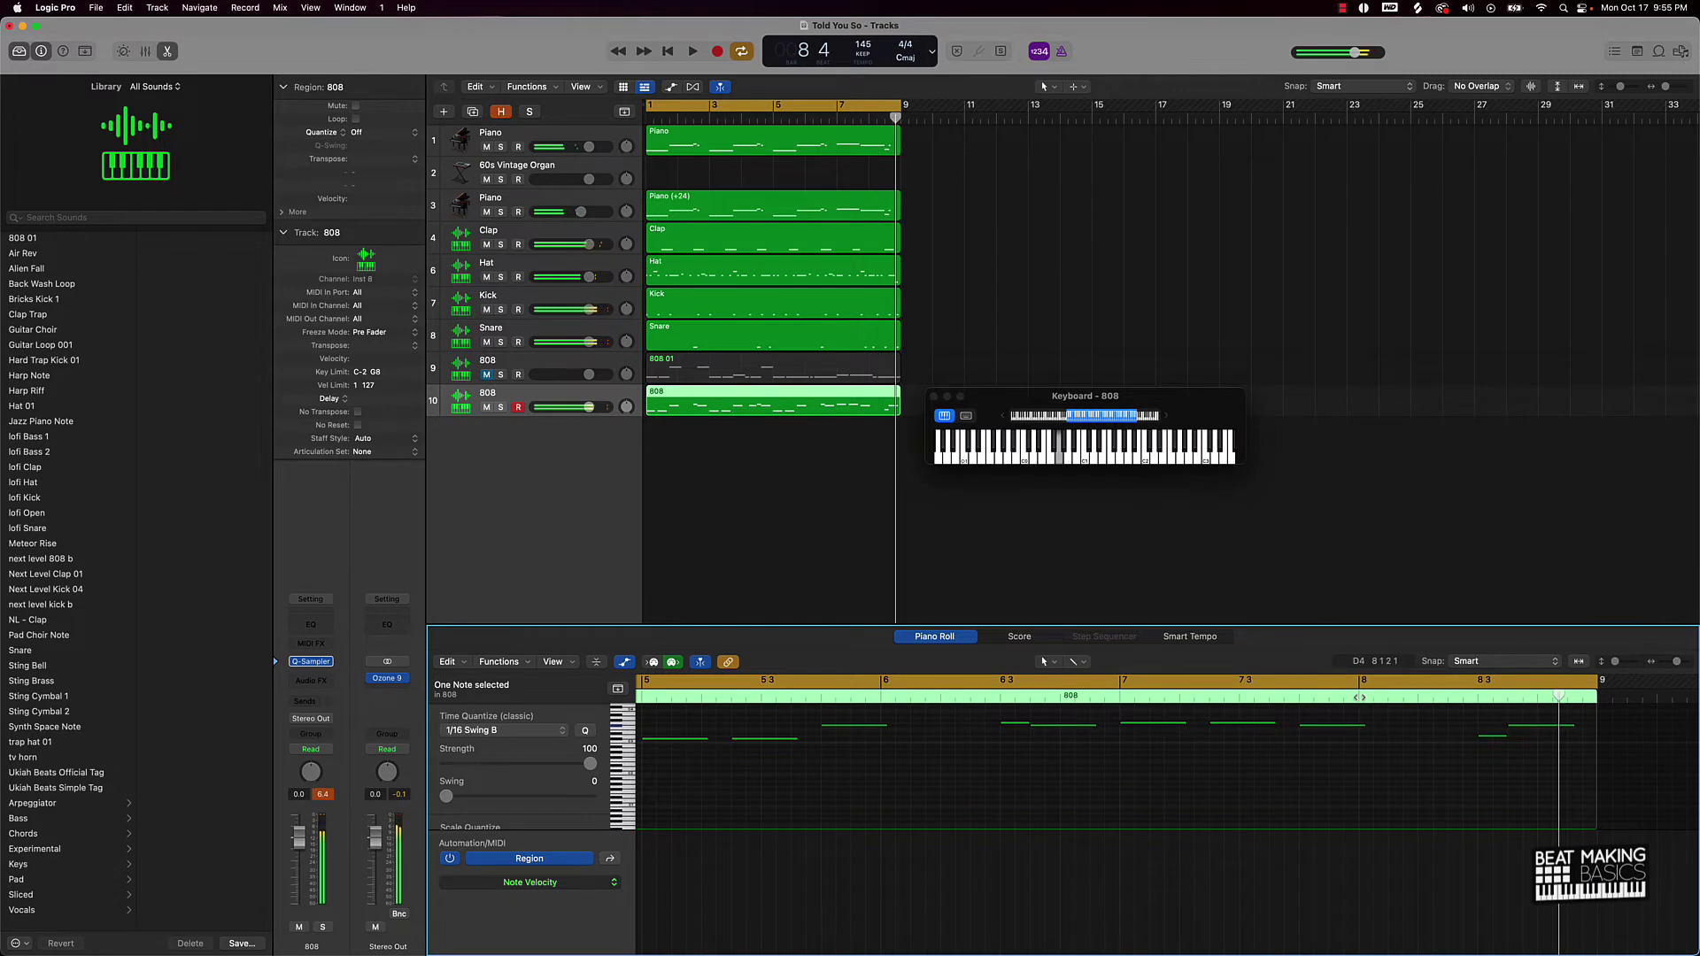
Add an 808 note about one beat long at 8 2 1, lower it to B2, and play the beat
{"action": "key", "text": "space"}
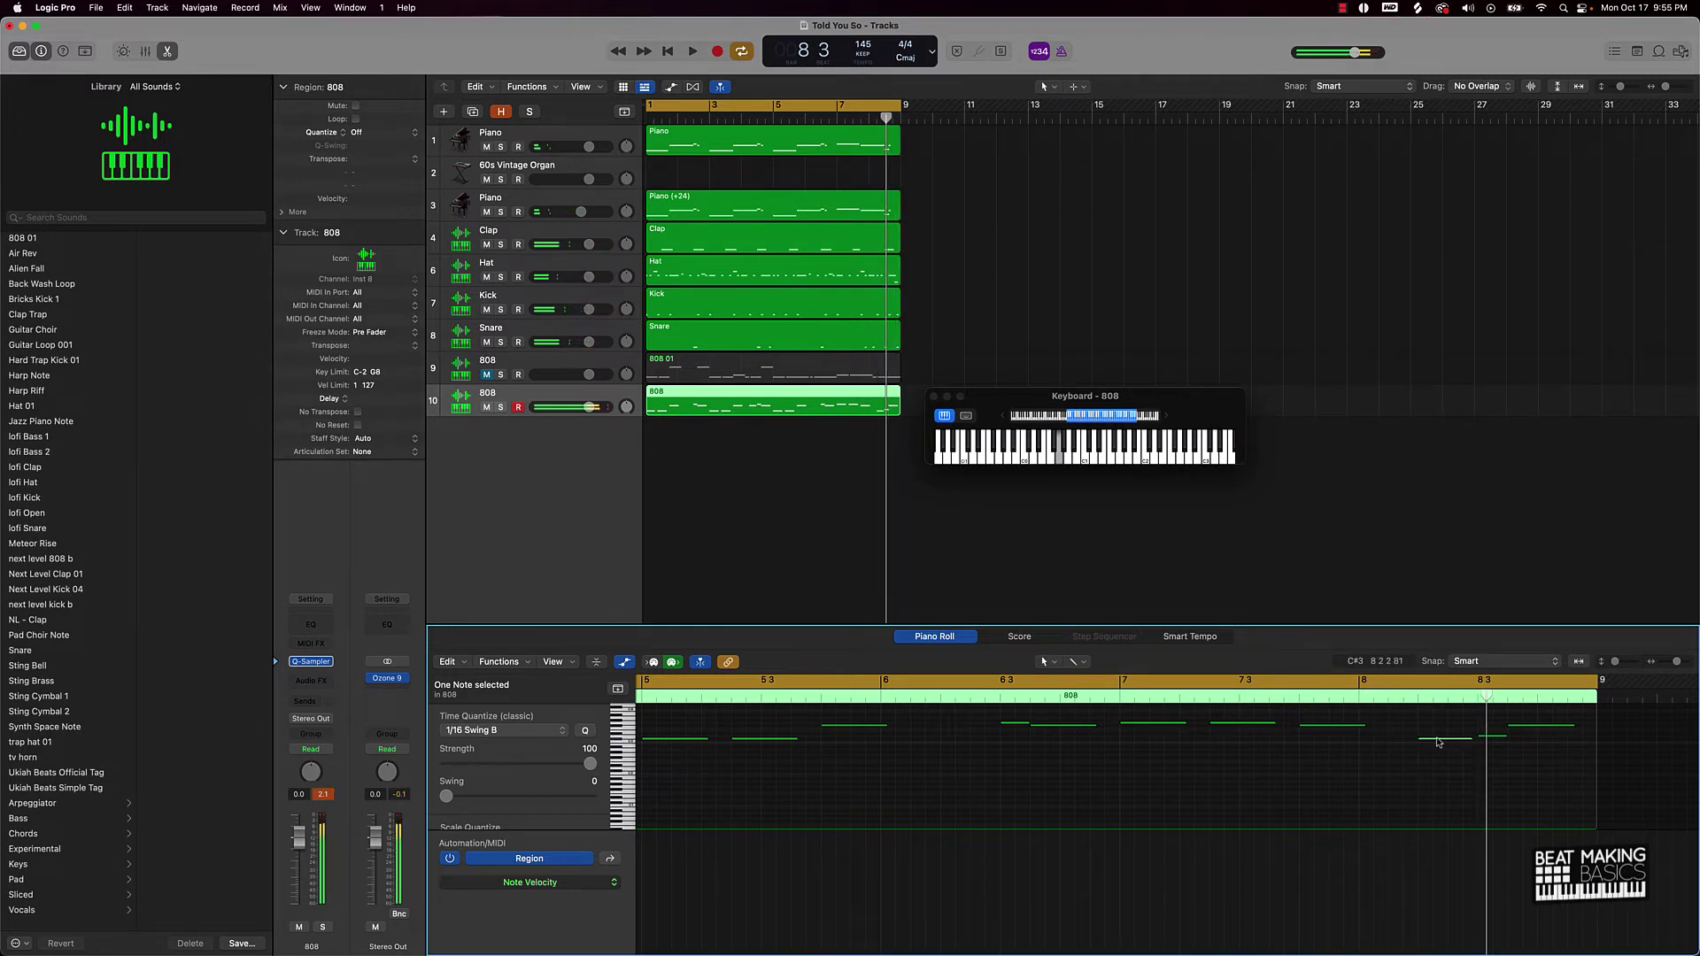
{"action": "left_click_drag", "start_coordinate": [1438, 742], "coordinate": [1437, 746]}
{"action": "left_click", "coordinate": [1344, 698]}
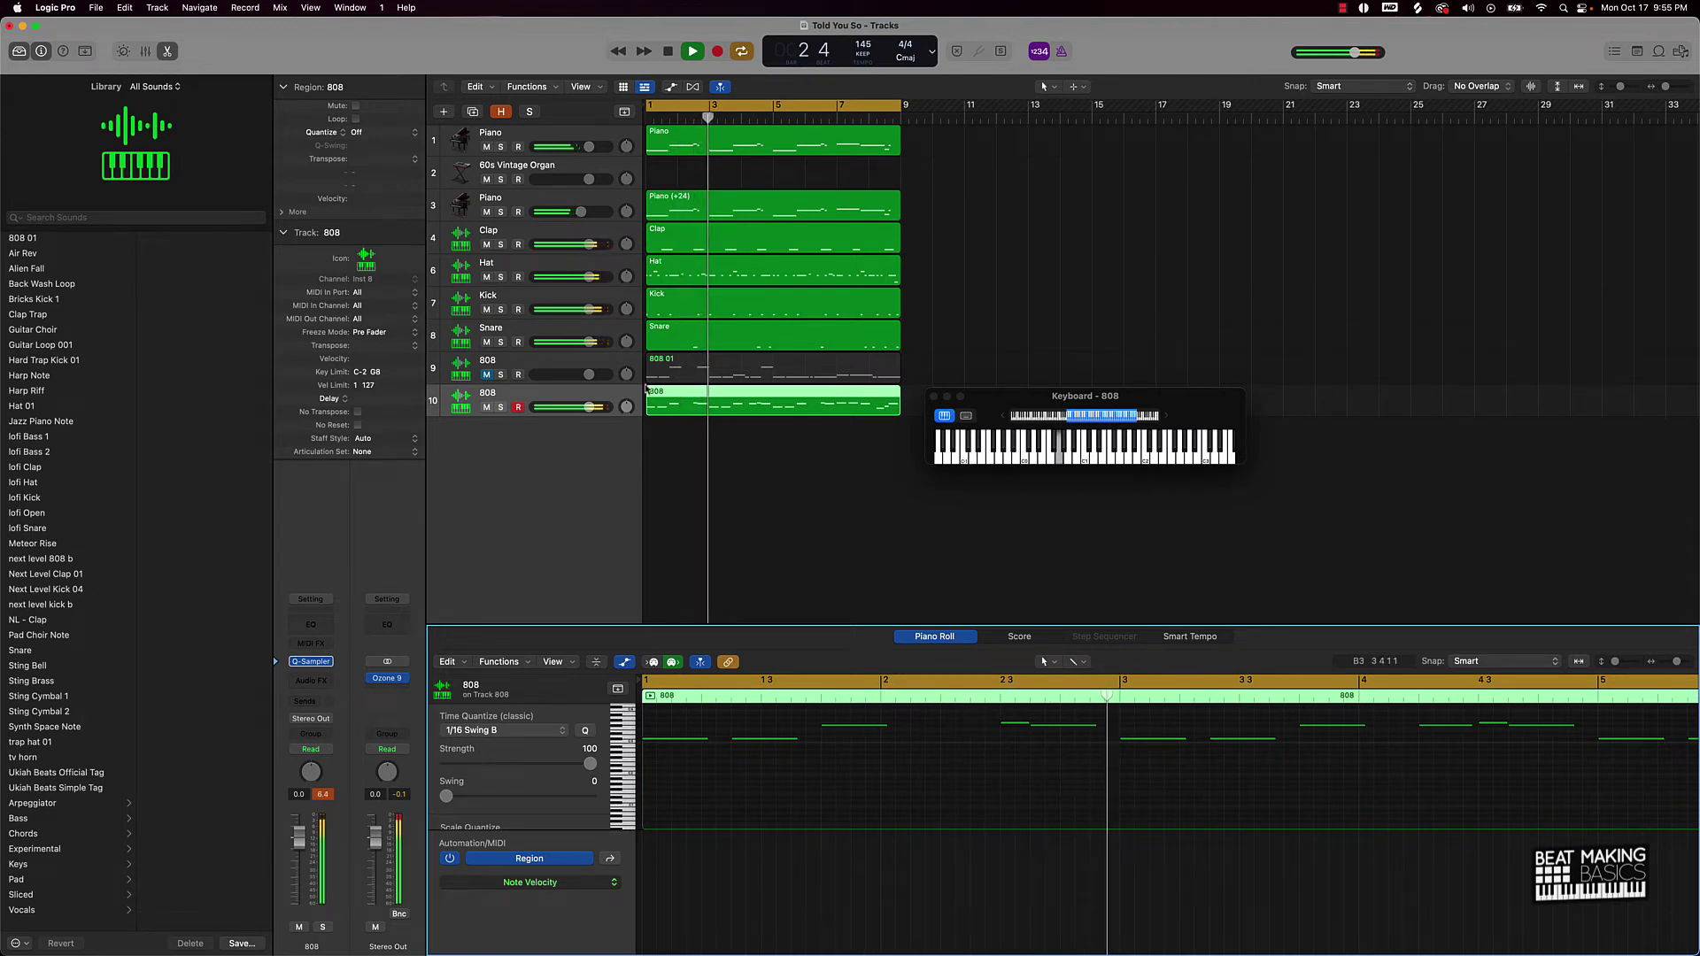
Lower the Hat track's volume to -2.9 dB during playback and listen from bar 1
{"action": "left_click_drag", "start_coordinate": [590, 273], "coordinate": [580, 276]}
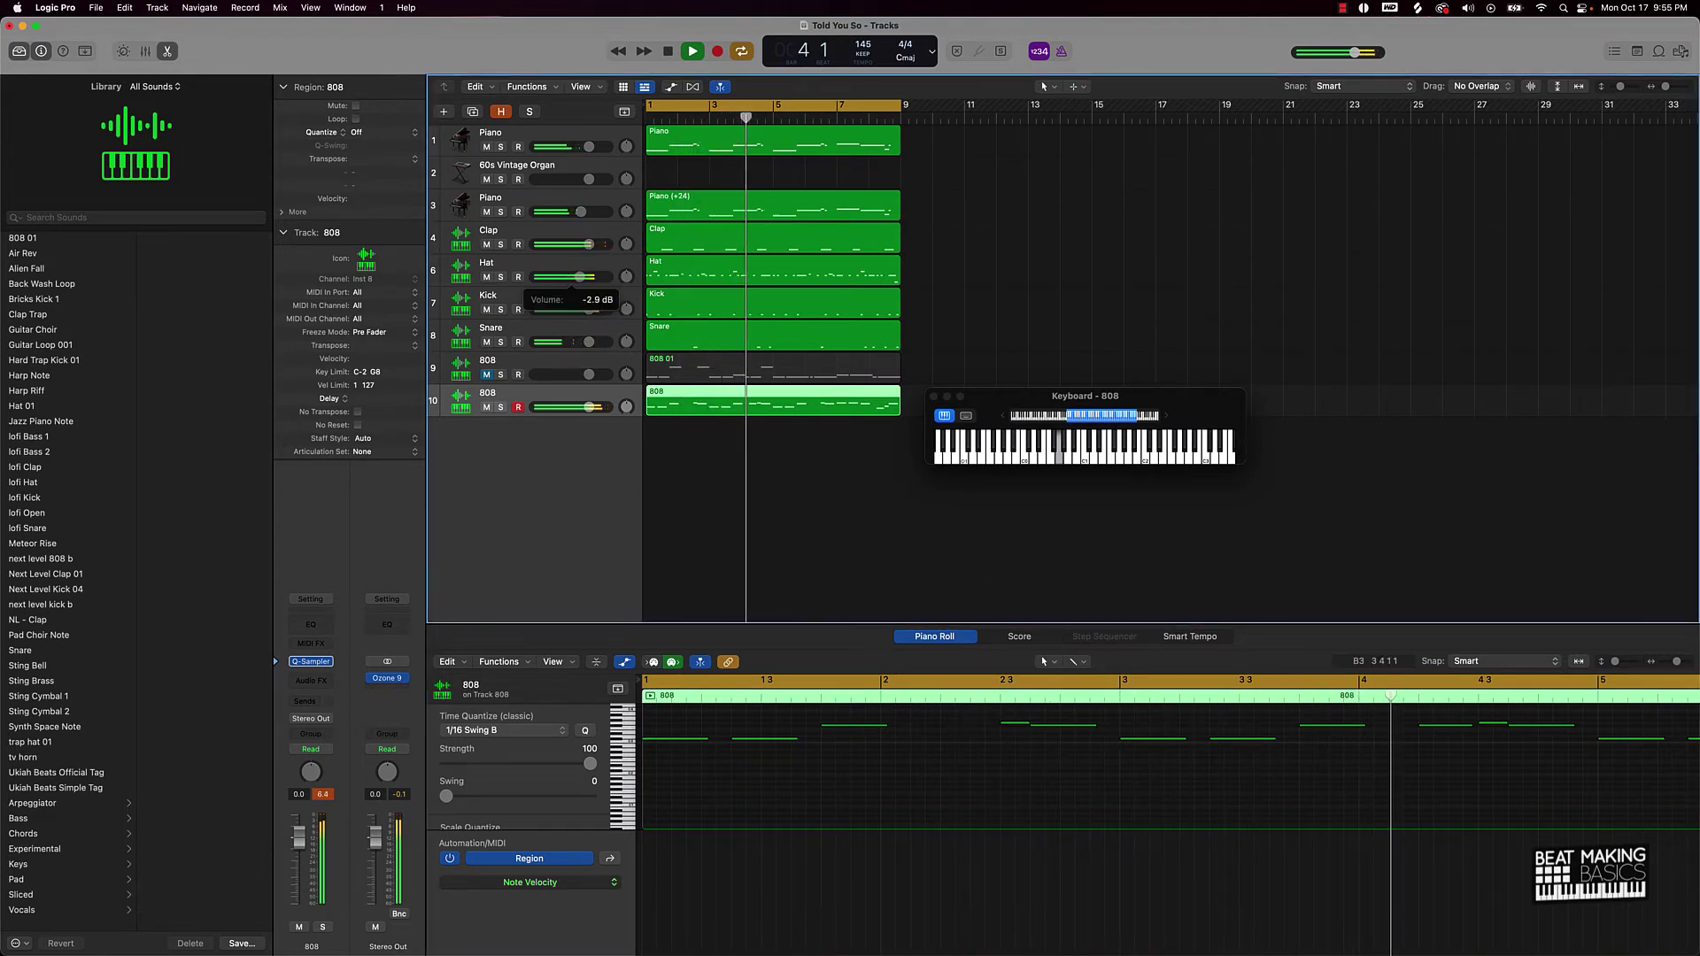
{"action": "key", "text": "Return"}
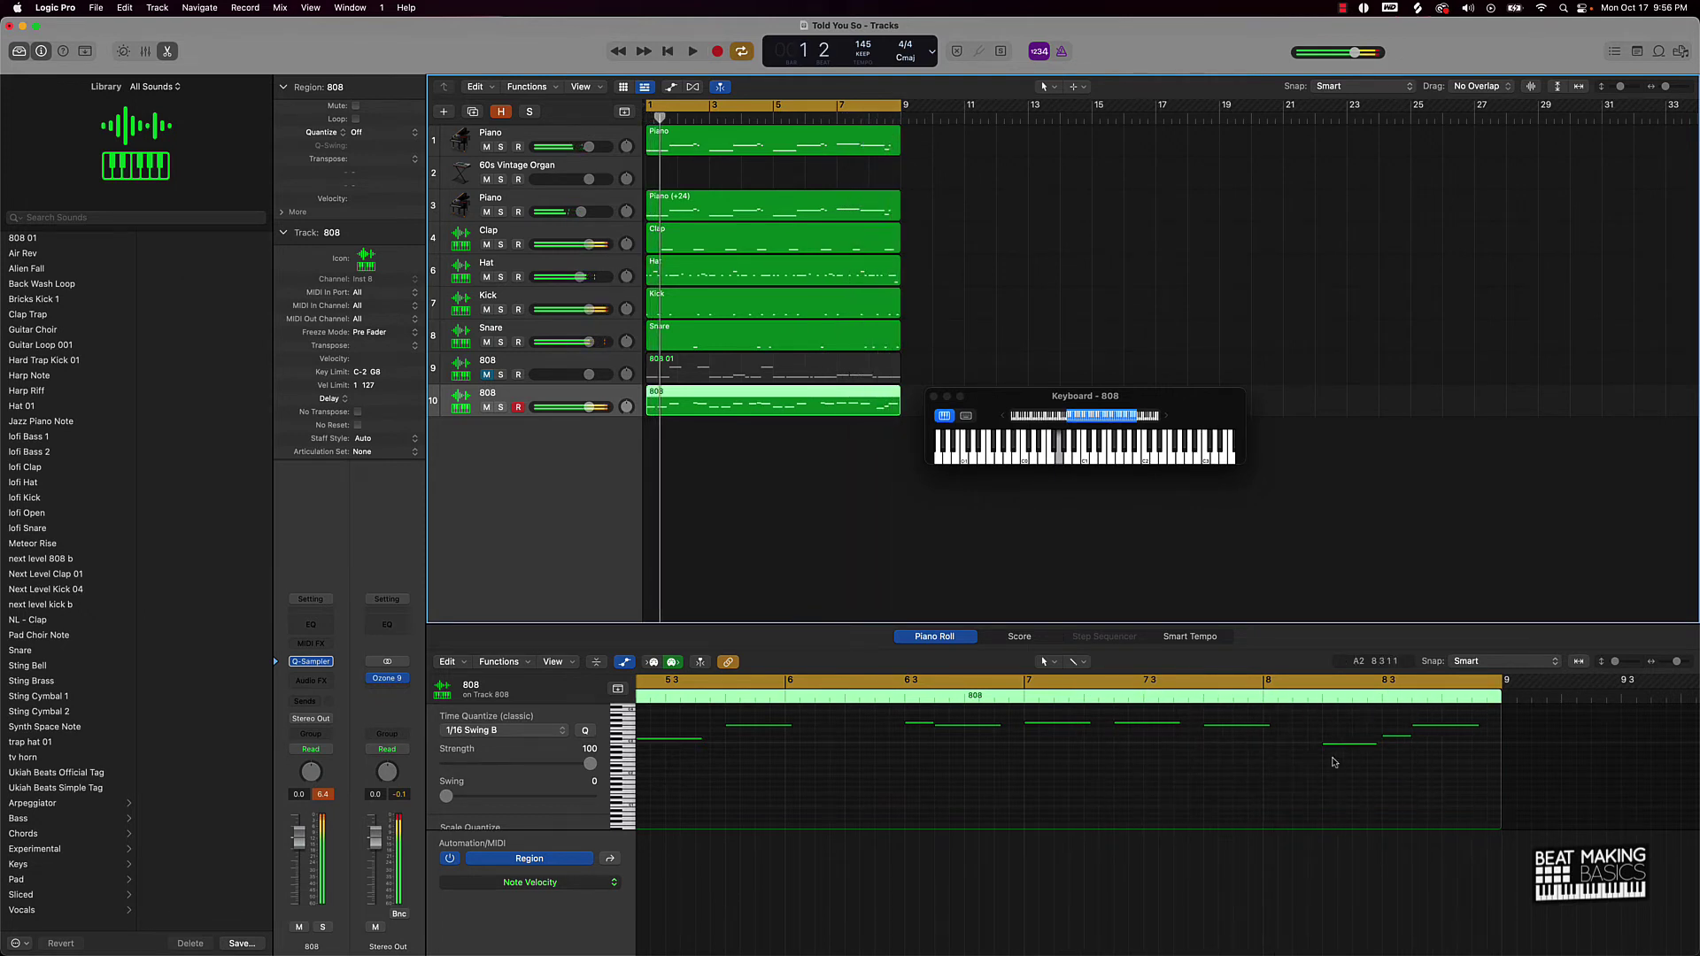
Duplicate the low 808 note at 8 2 1 to 8 4 3, force all 808 notes legato to the following notes, and play
{"action": "left_click", "coordinate": [1472, 745]}
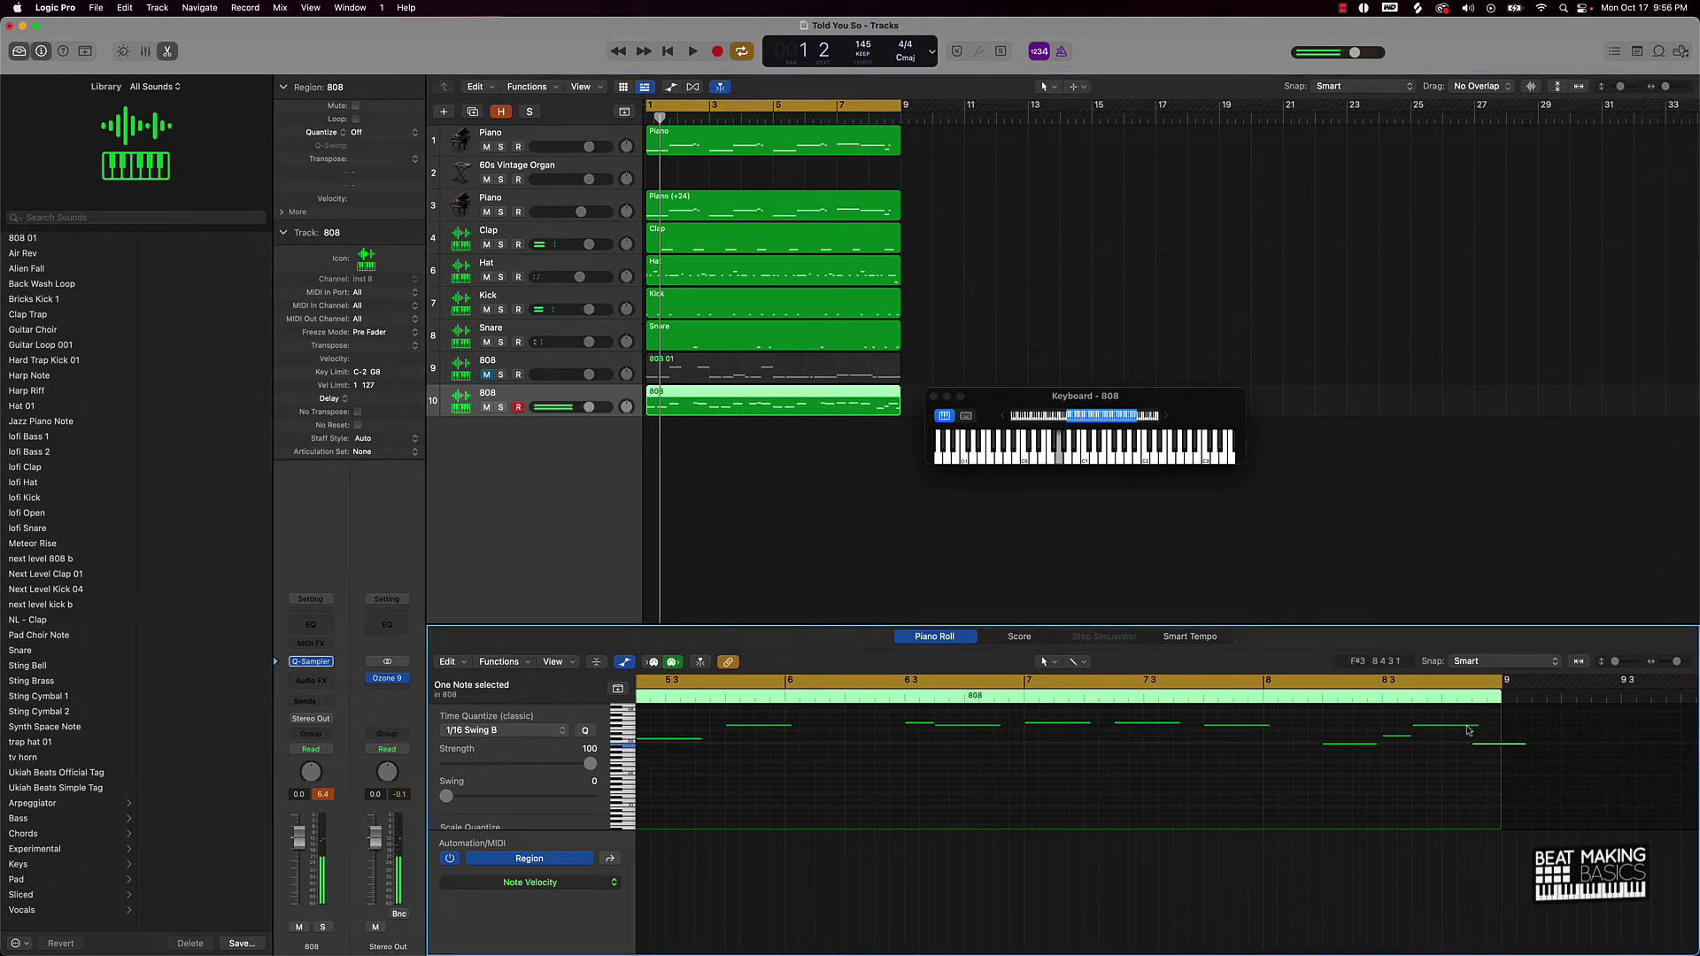
{"action": "right_click", "coordinate": [1437, 731]}
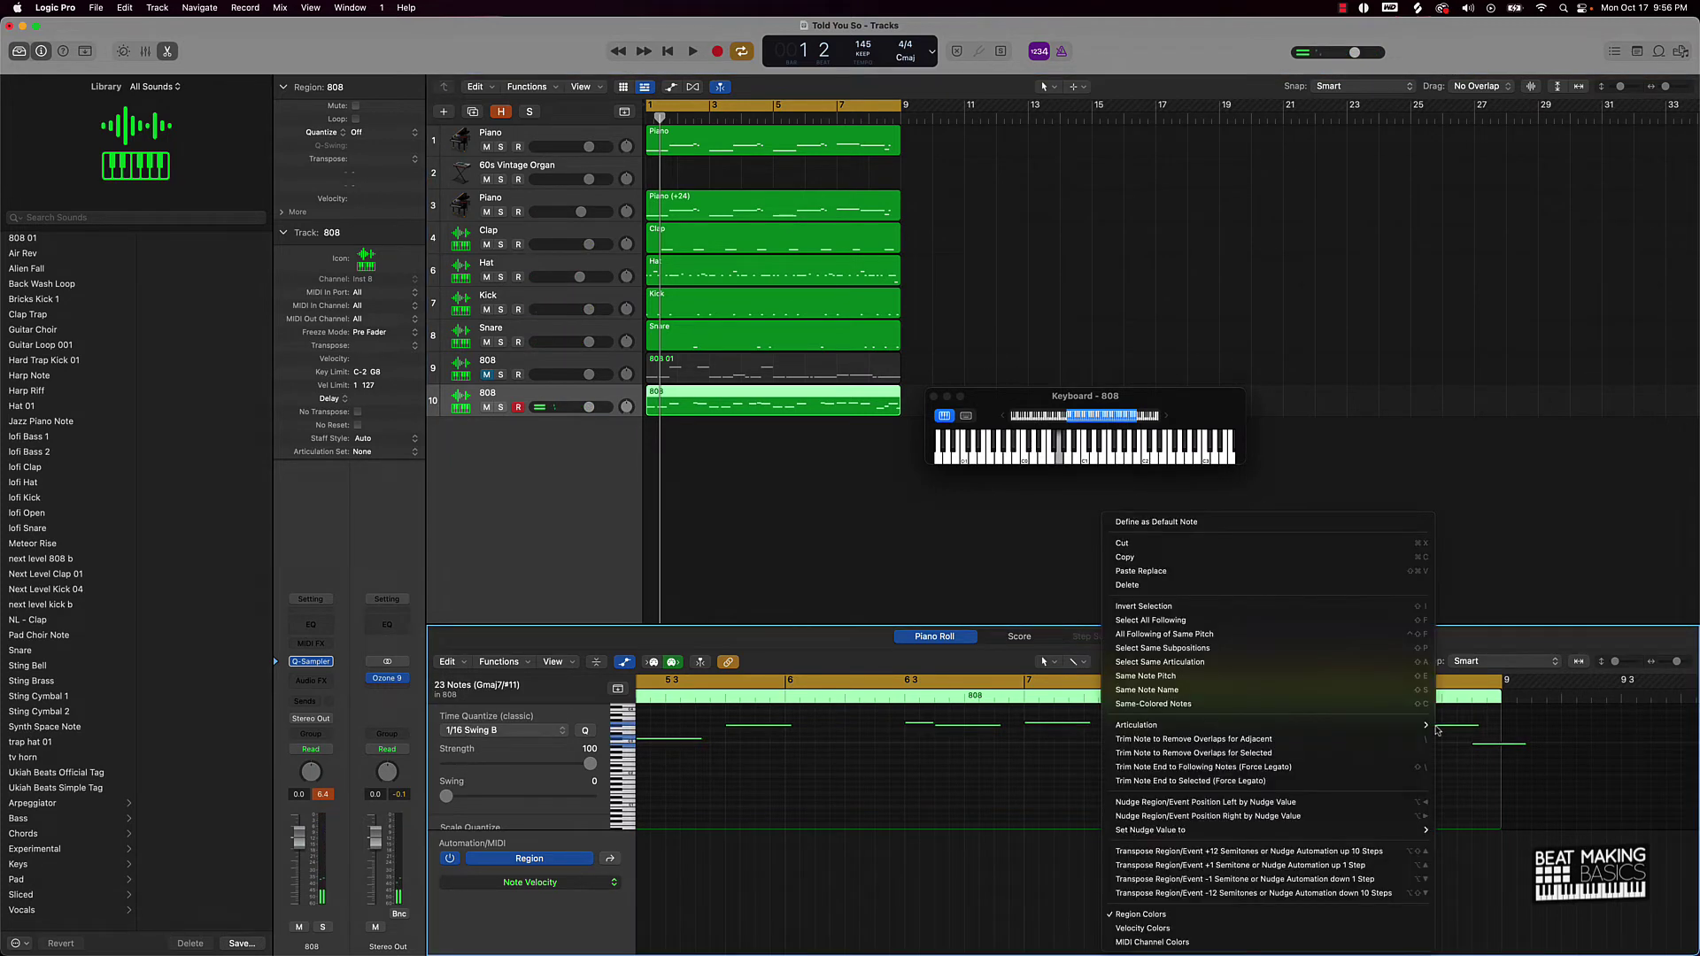
{"action": "left_click", "coordinate": [1356, 765]}
{"action": "key", "text": "space"}
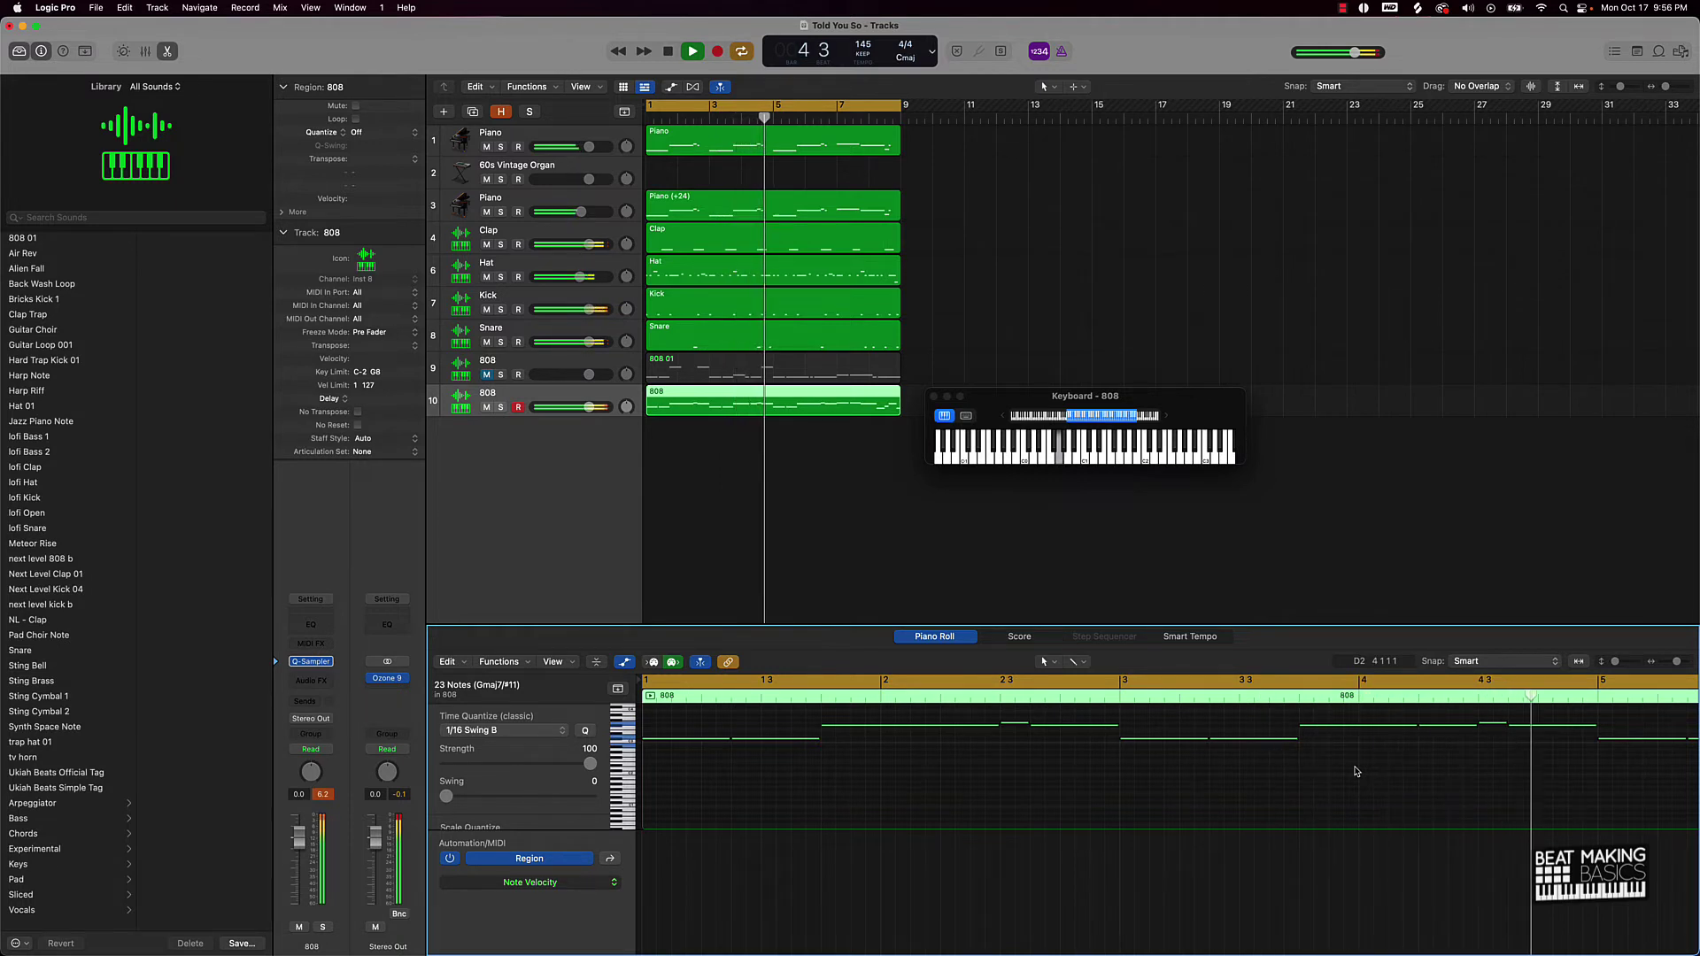
Lower the 808 note at 4 2 1 to B2 and play the beat again
{"action": "key", "text": "space"}
{"action": "left_click_drag", "start_coordinate": [1282, 696], "coordinate": [1445, 733]}
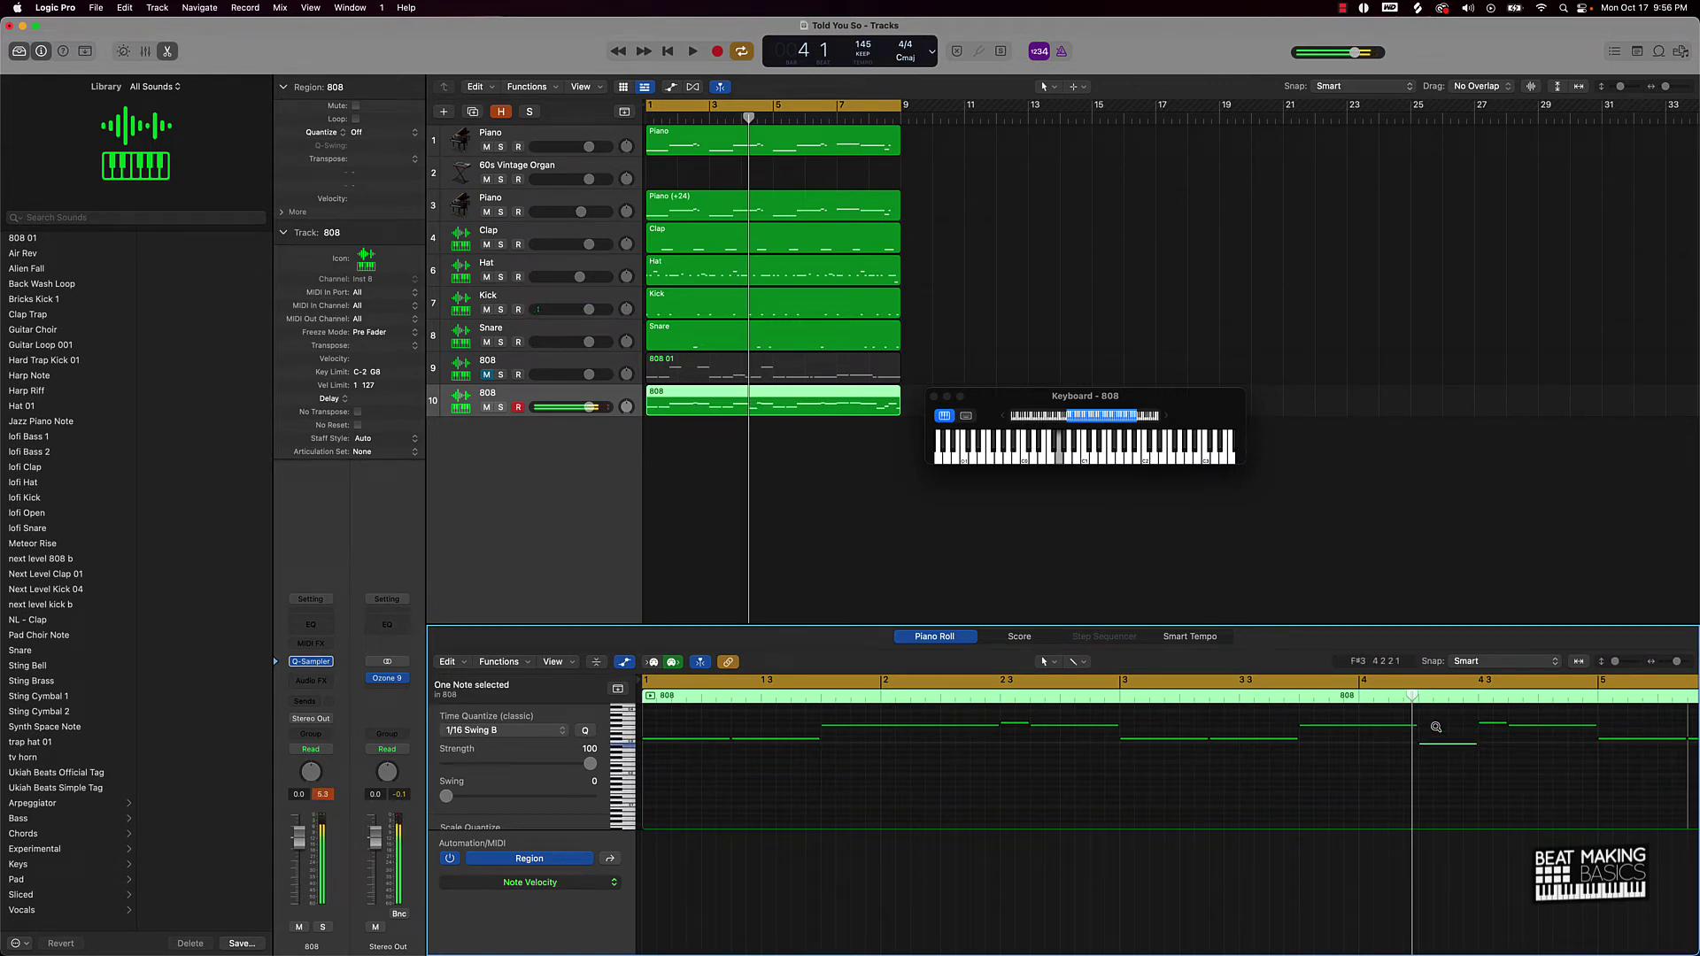
{"action": "key", "text": "space"}
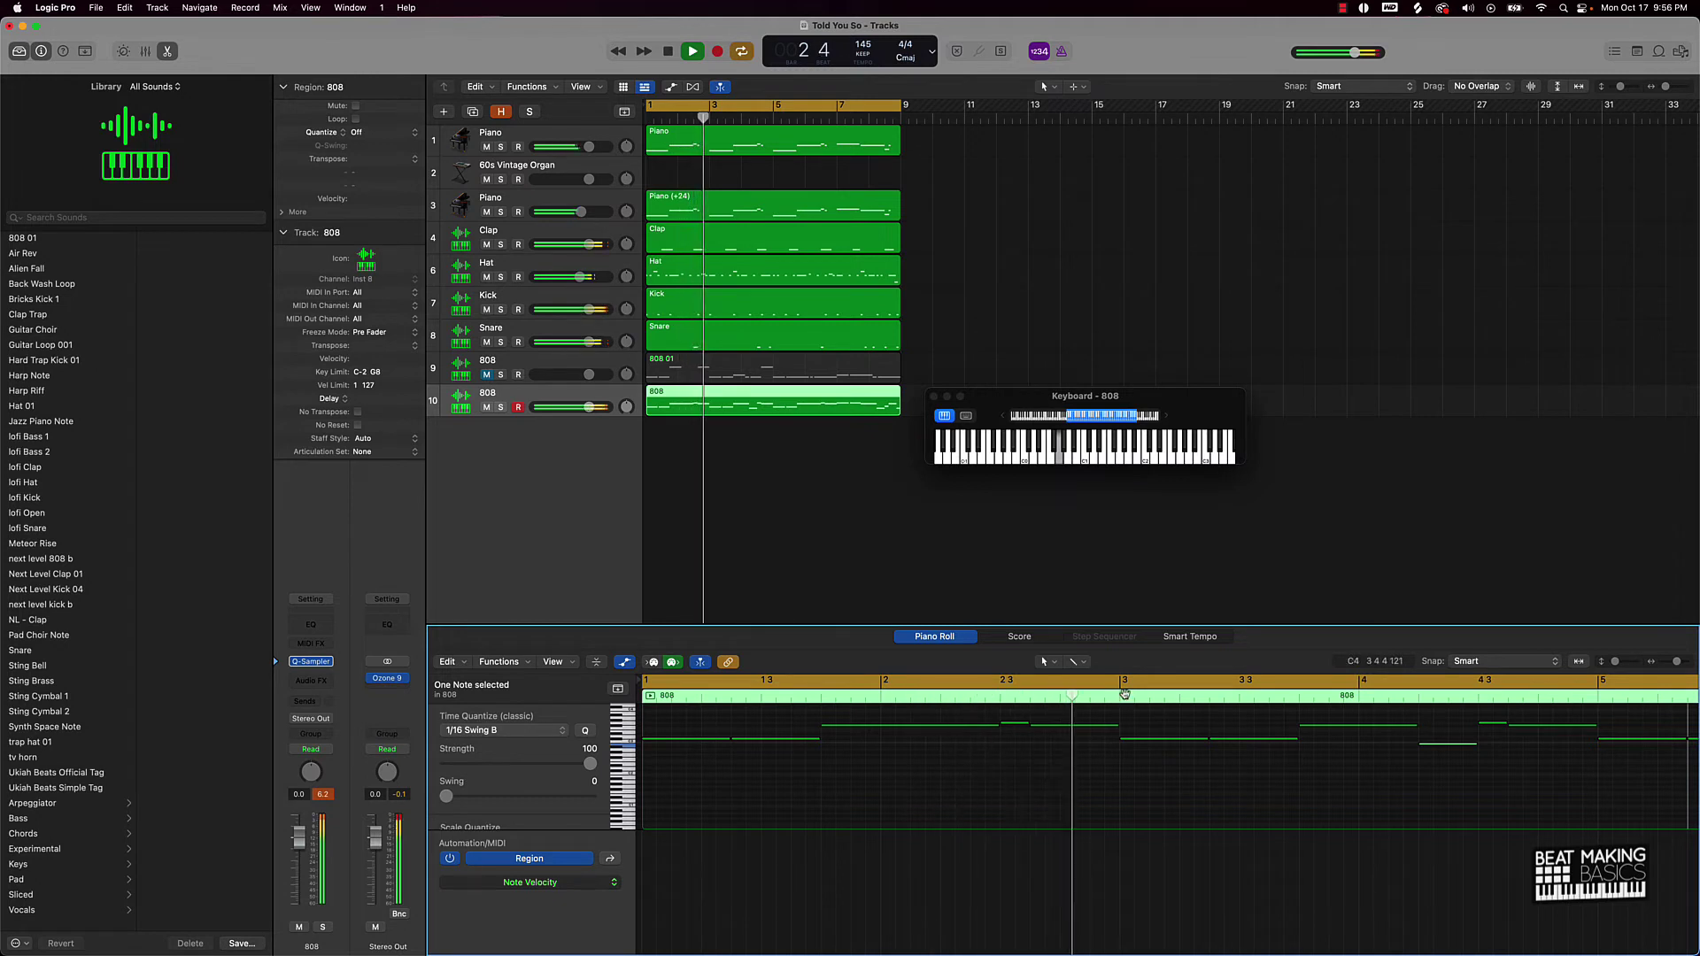
Adjust the Hat track's pan and mute the first Piano track
{"action": "left_click_drag", "start_coordinate": [630, 282], "coordinate": [629, 264]}
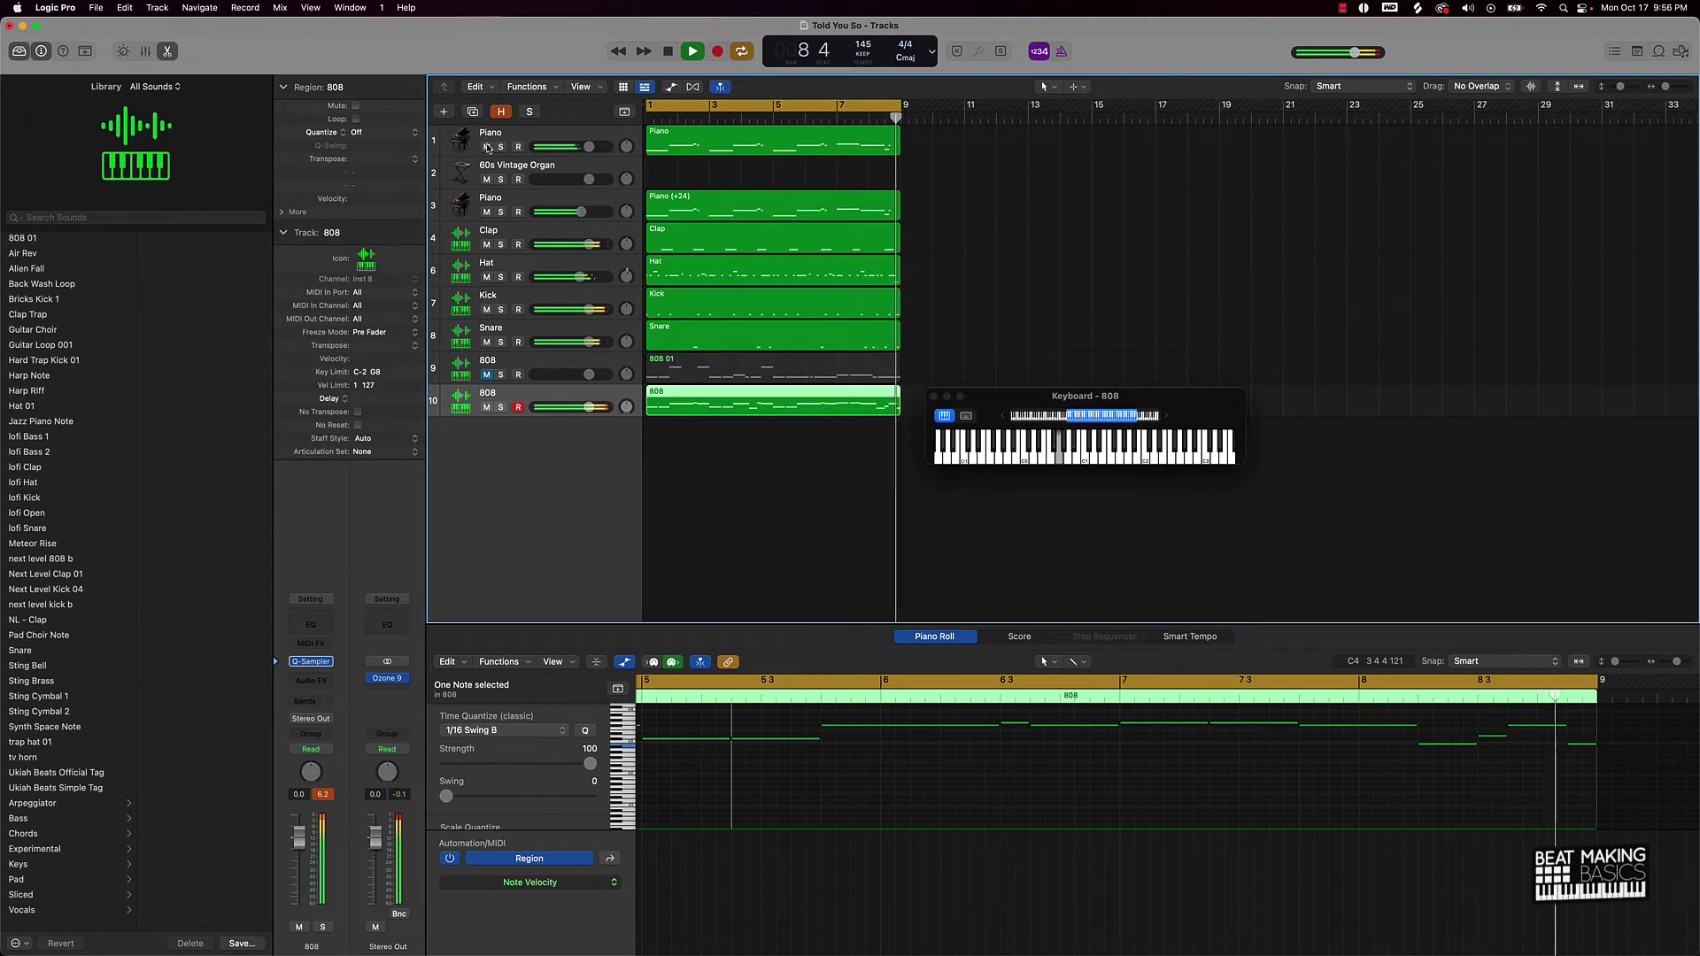
{"action": "left_click", "coordinate": [486, 147]}
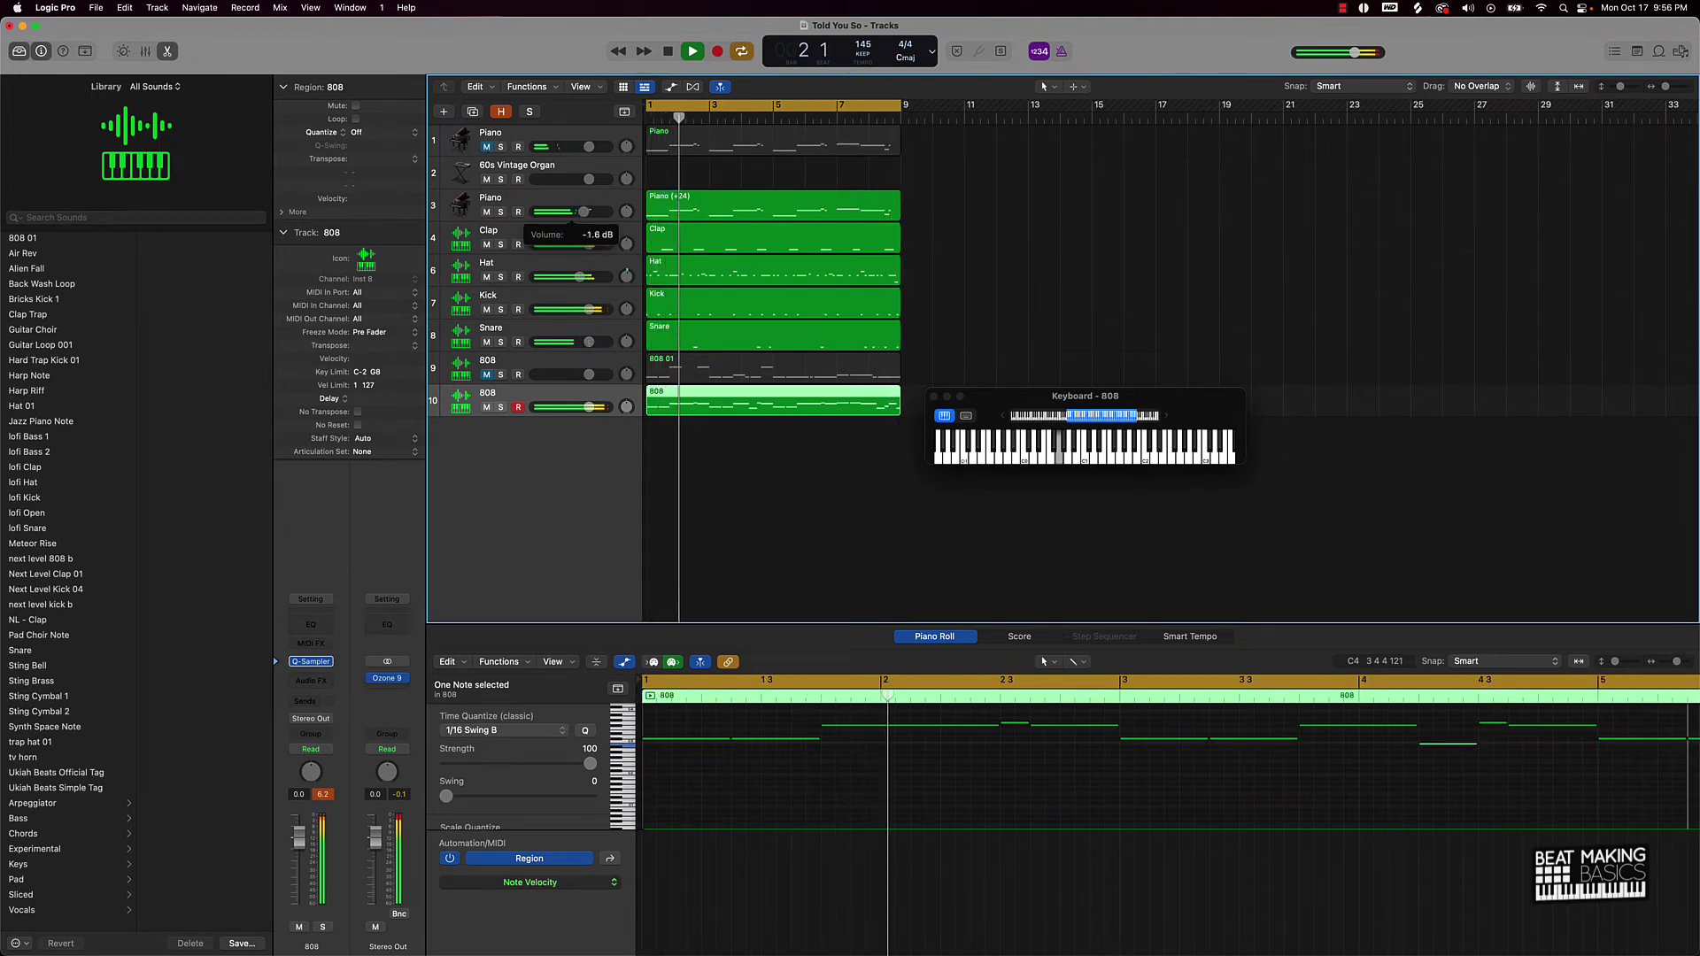
Place the transposed Piano track second at 1.1 dB volume and delete the muted 808 track with its region
{"action": "left_click_drag", "start_coordinate": [584, 211], "coordinate": [565, 171]}
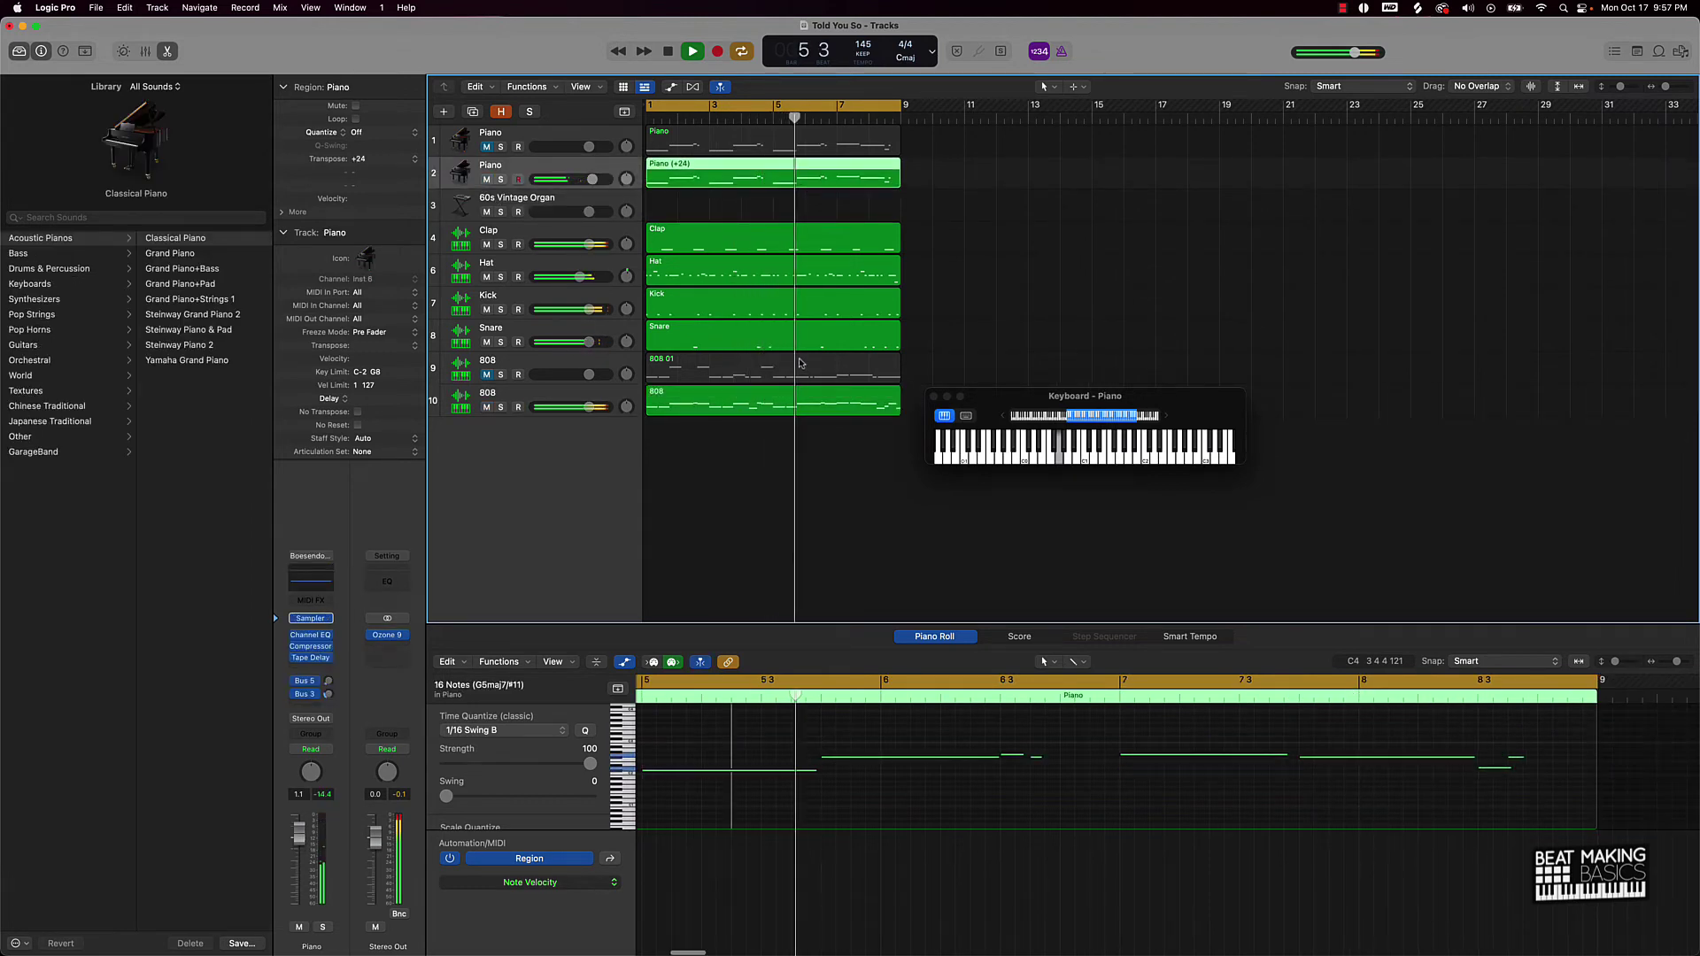
{"action": "left_click", "coordinate": [581, 363]}
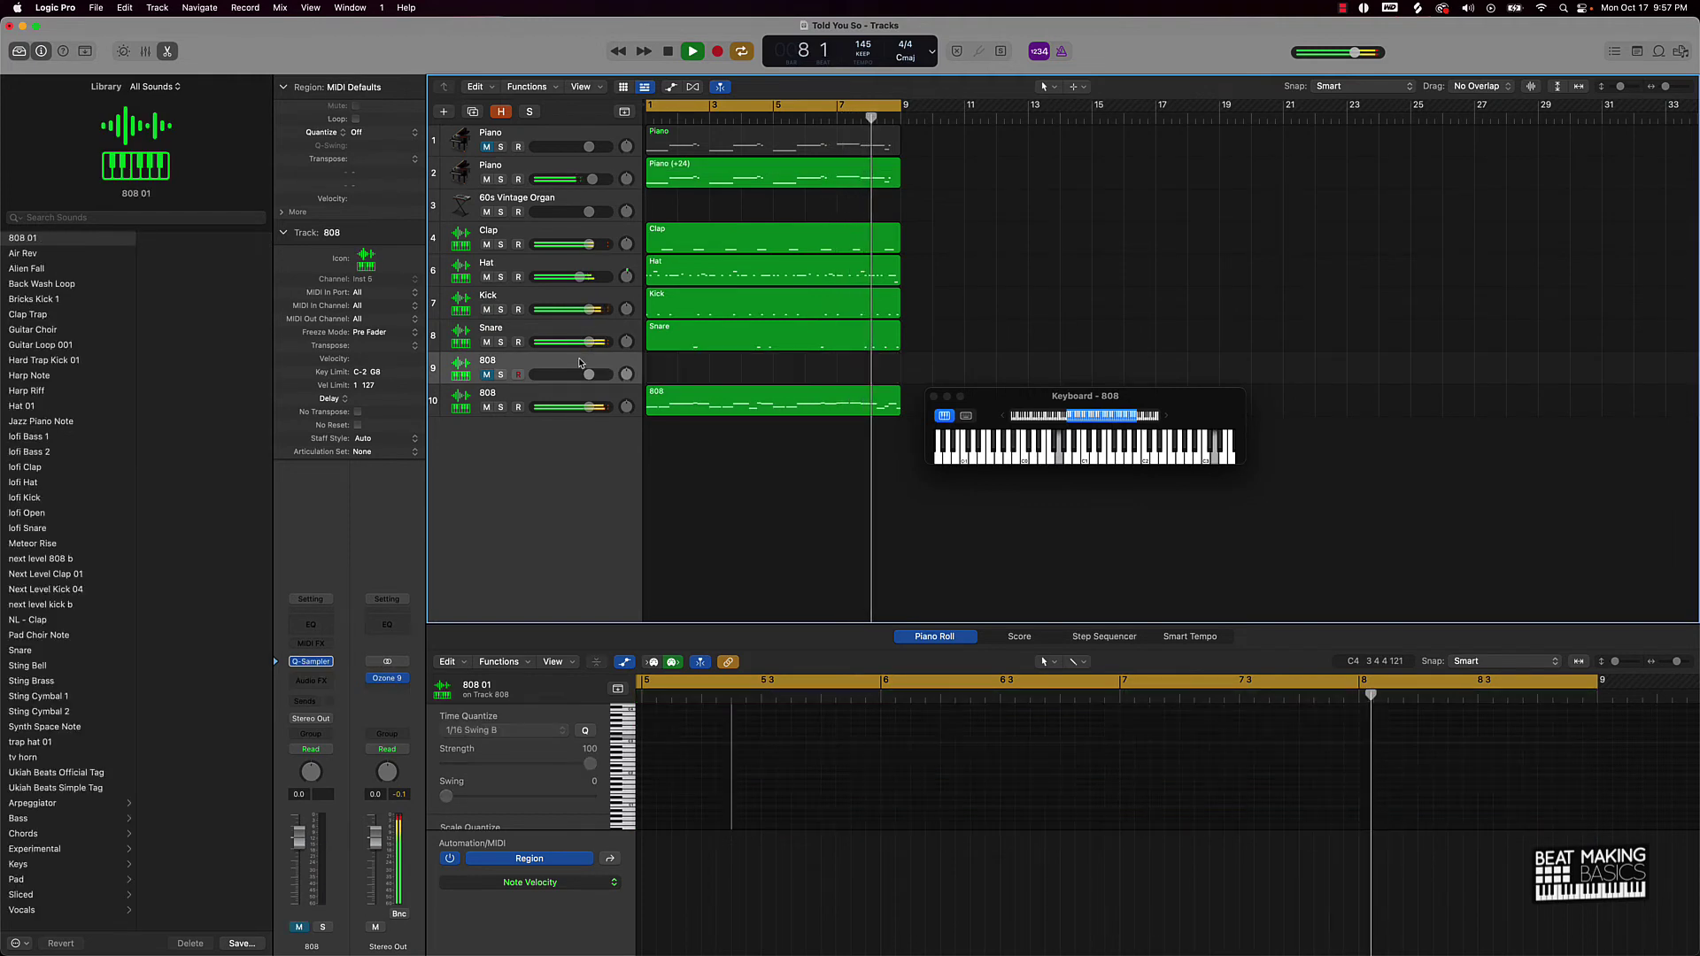
{"action": "key", "text": "super+BackSpace"}
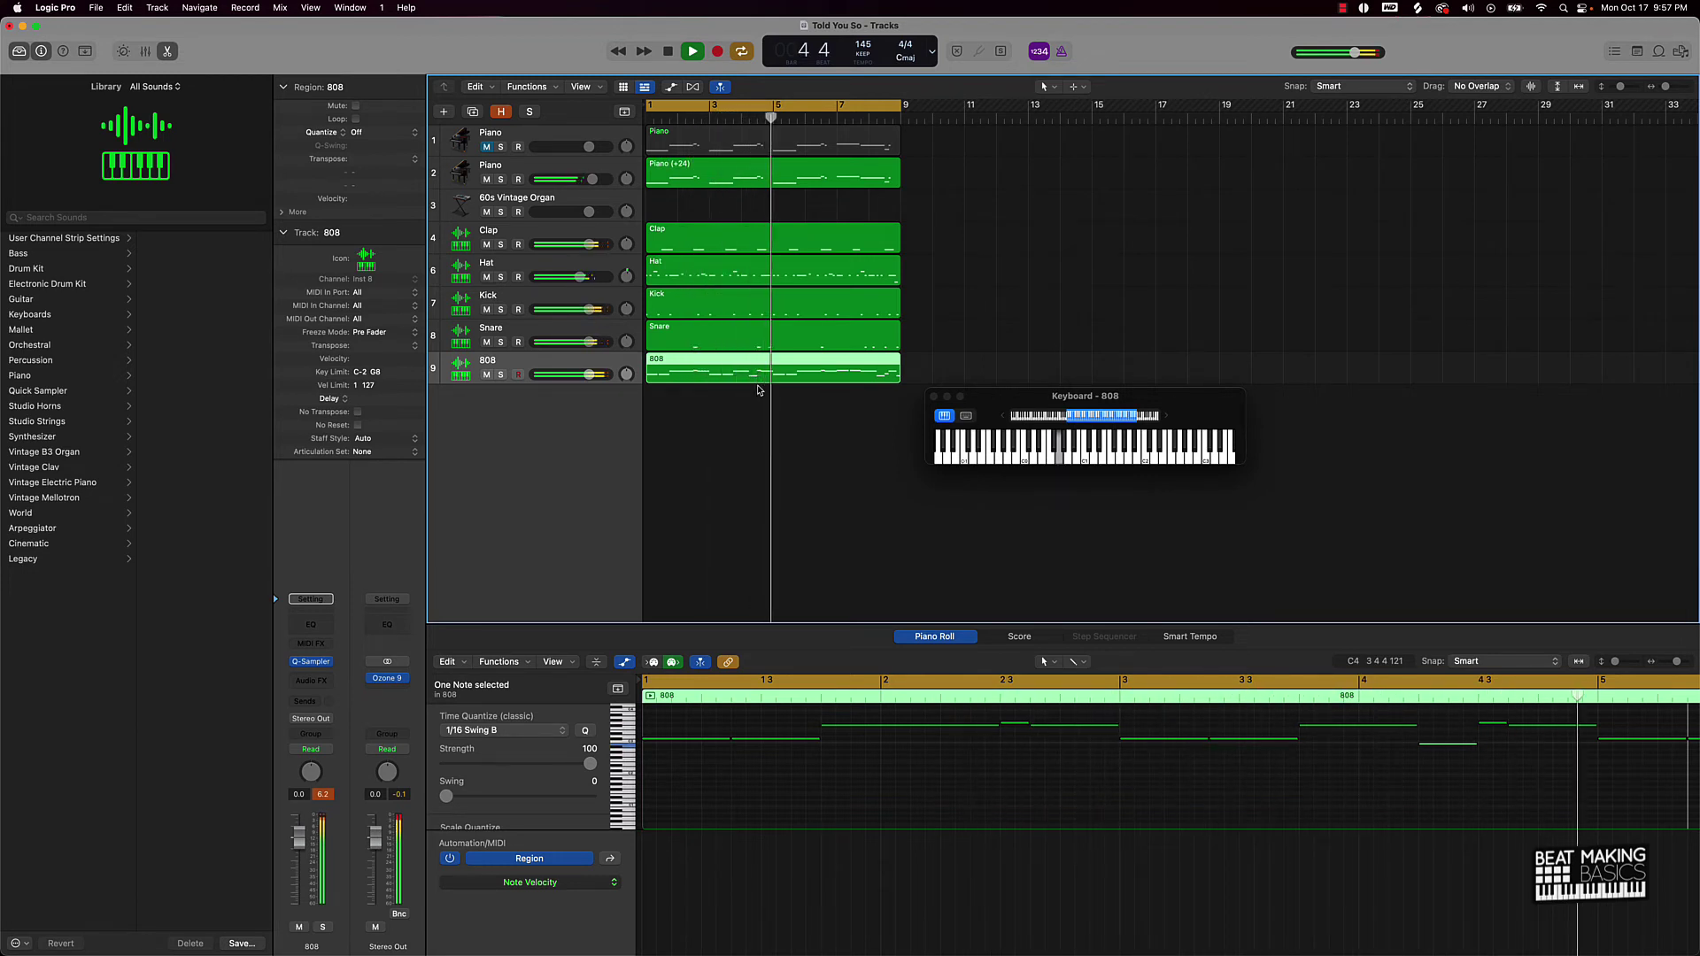
Raise the 808 note at 4 2 1 to the pitch of bar 5's opening note and play the beat
{"action": "left_click", "coordinate": [1438, 749]}
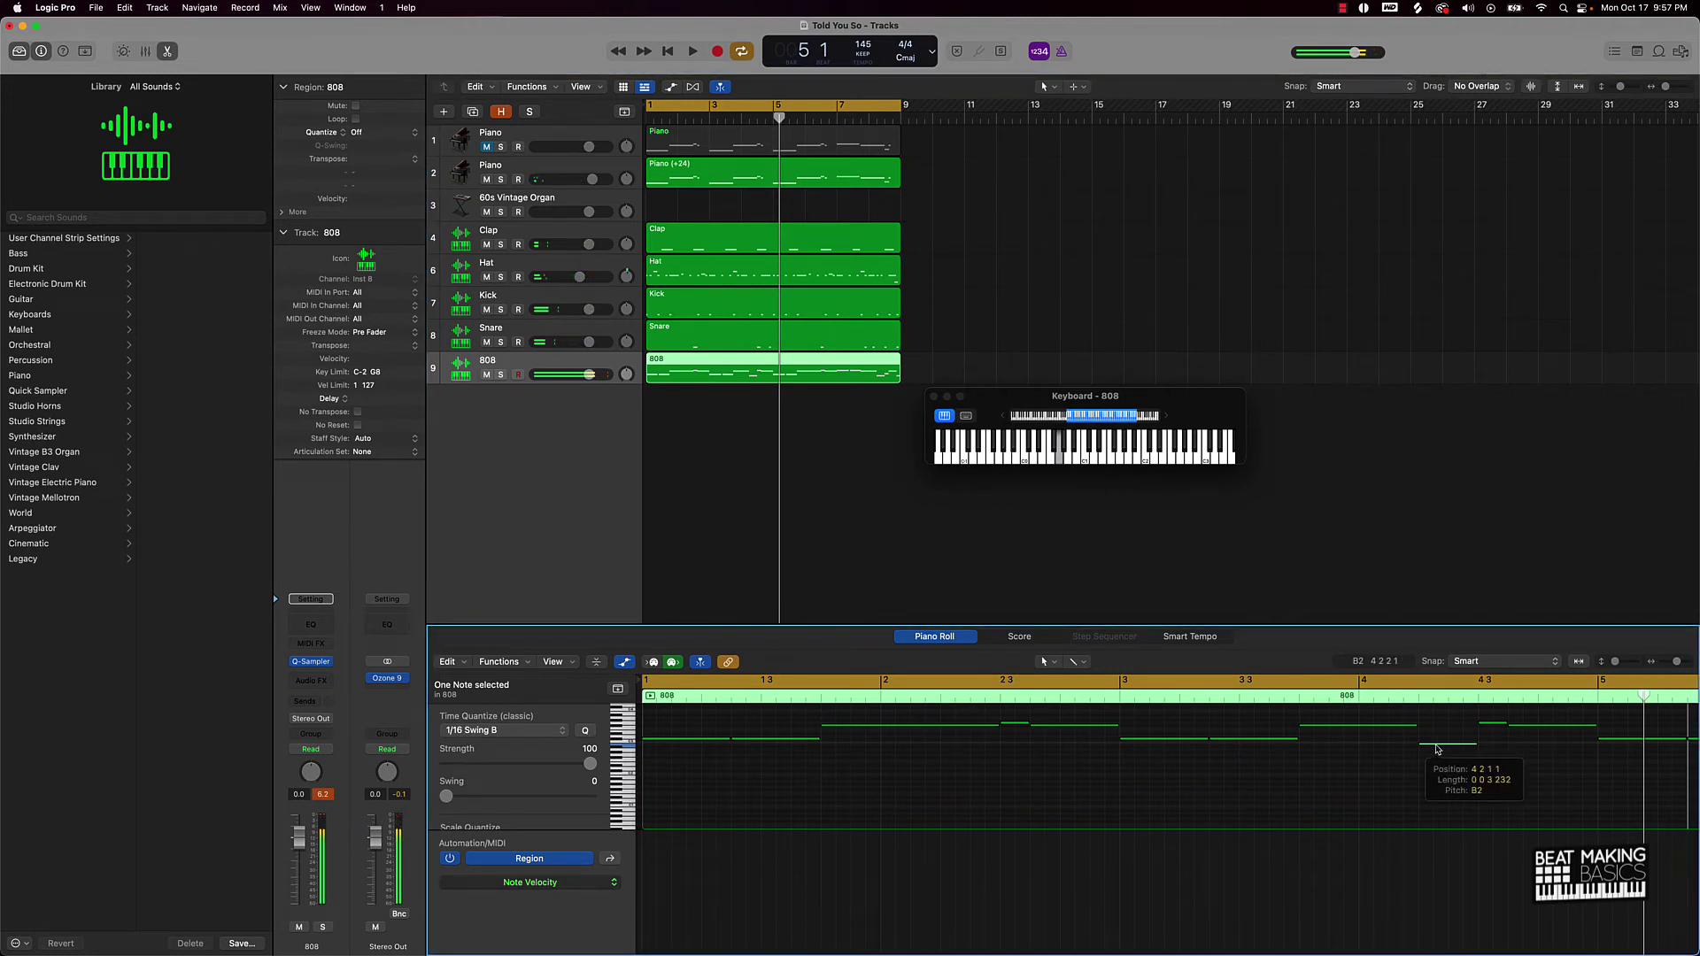
{"action": "left_click_drag", "start_coordinate": [1437, 750], "coordinate": [1437, 747]}
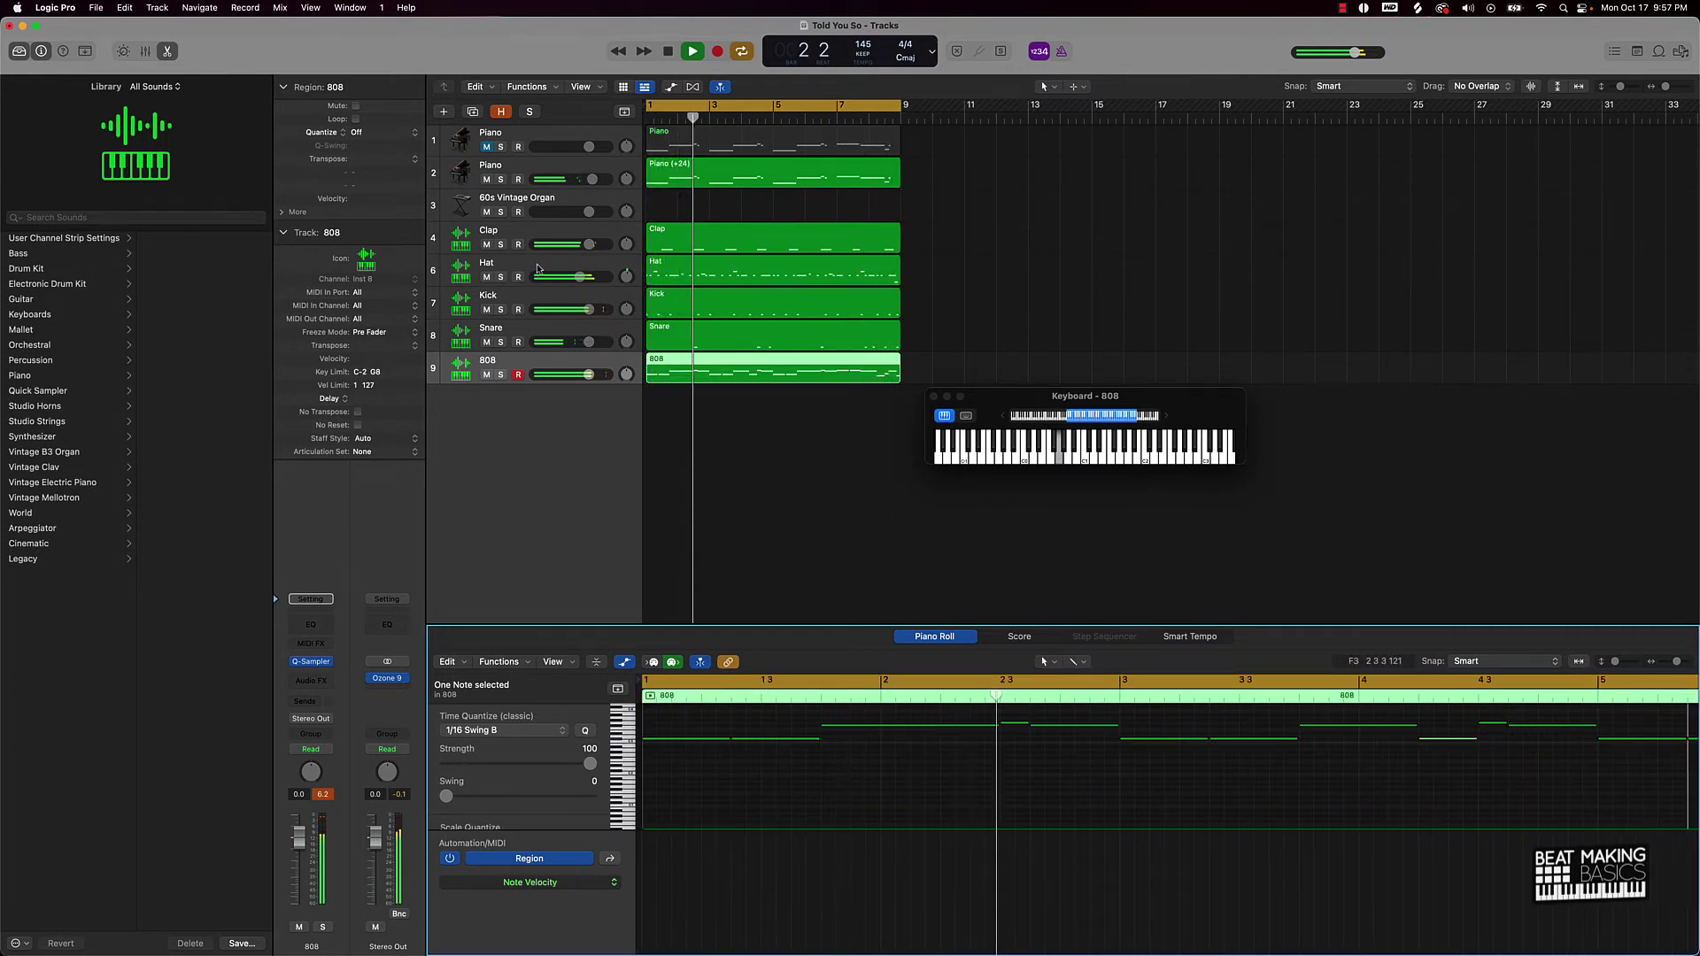
Create a software instrument track below Hat using Quick Sampler (Single Sample) in Stereo and open its sampler
{"action": "key", "text": "Up"}
{"action": "key", "text": "Up"}
{"action": "key", "text": "Up"}
{"action": "key", "text": "alt+super+n"}
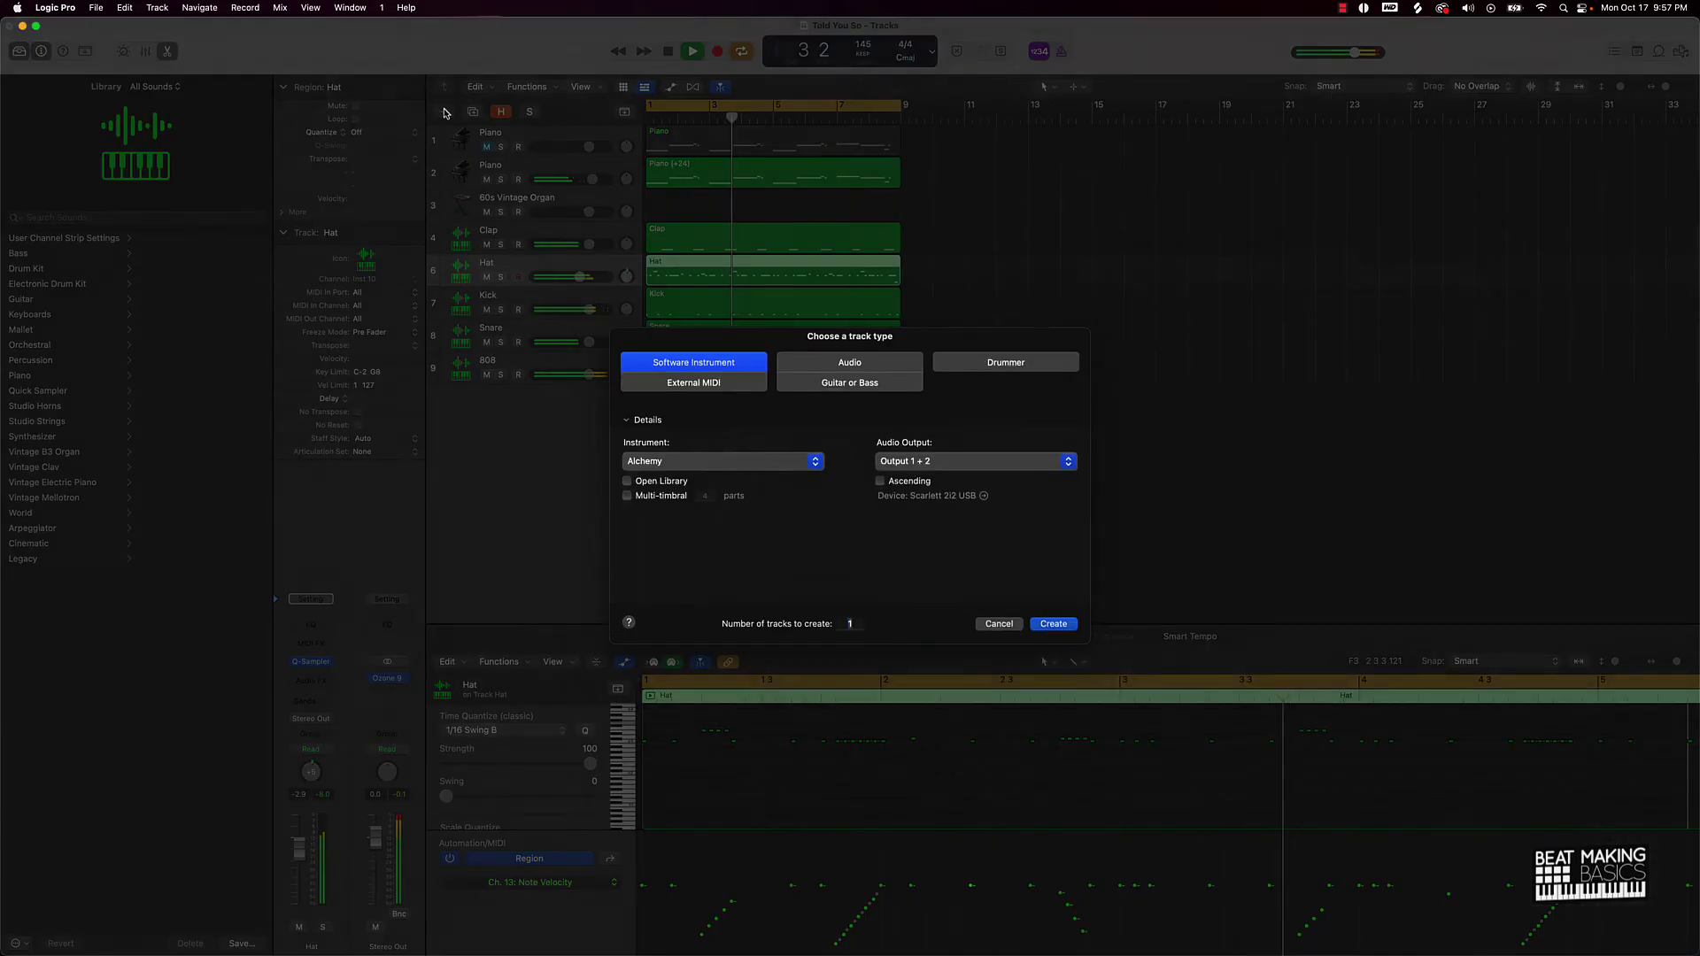
{"action": "left_click", "coordinate": [819, 466]}
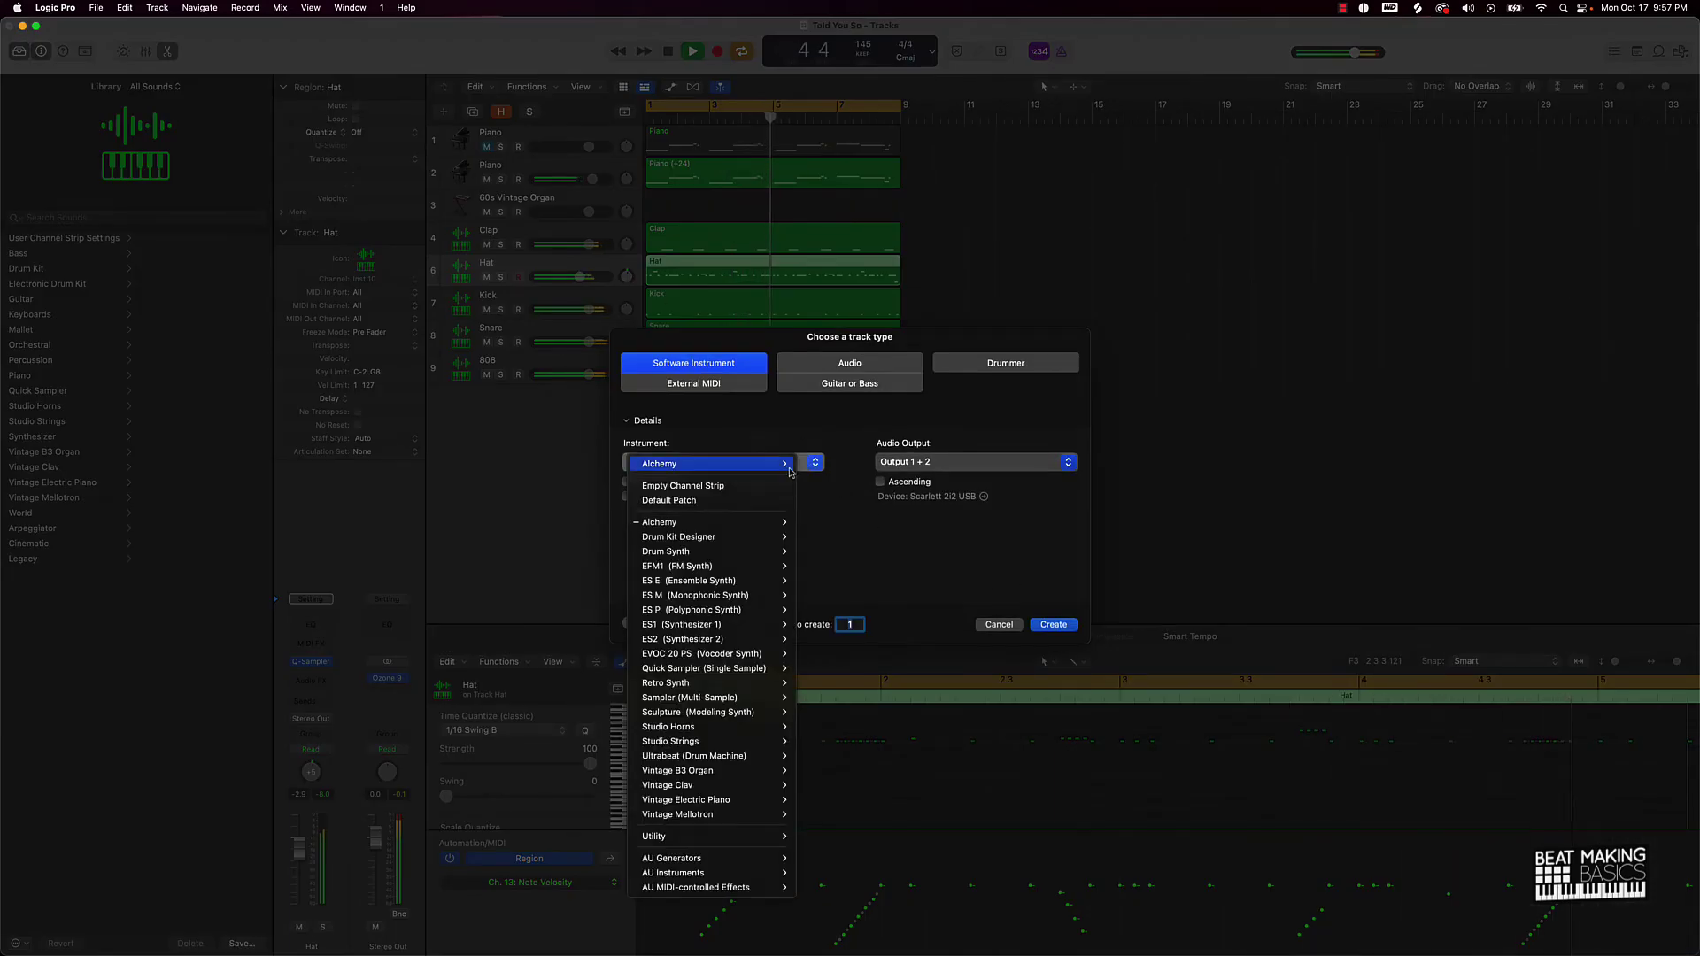
{"action": "mouse_move", "coordinate": [693, 669]}
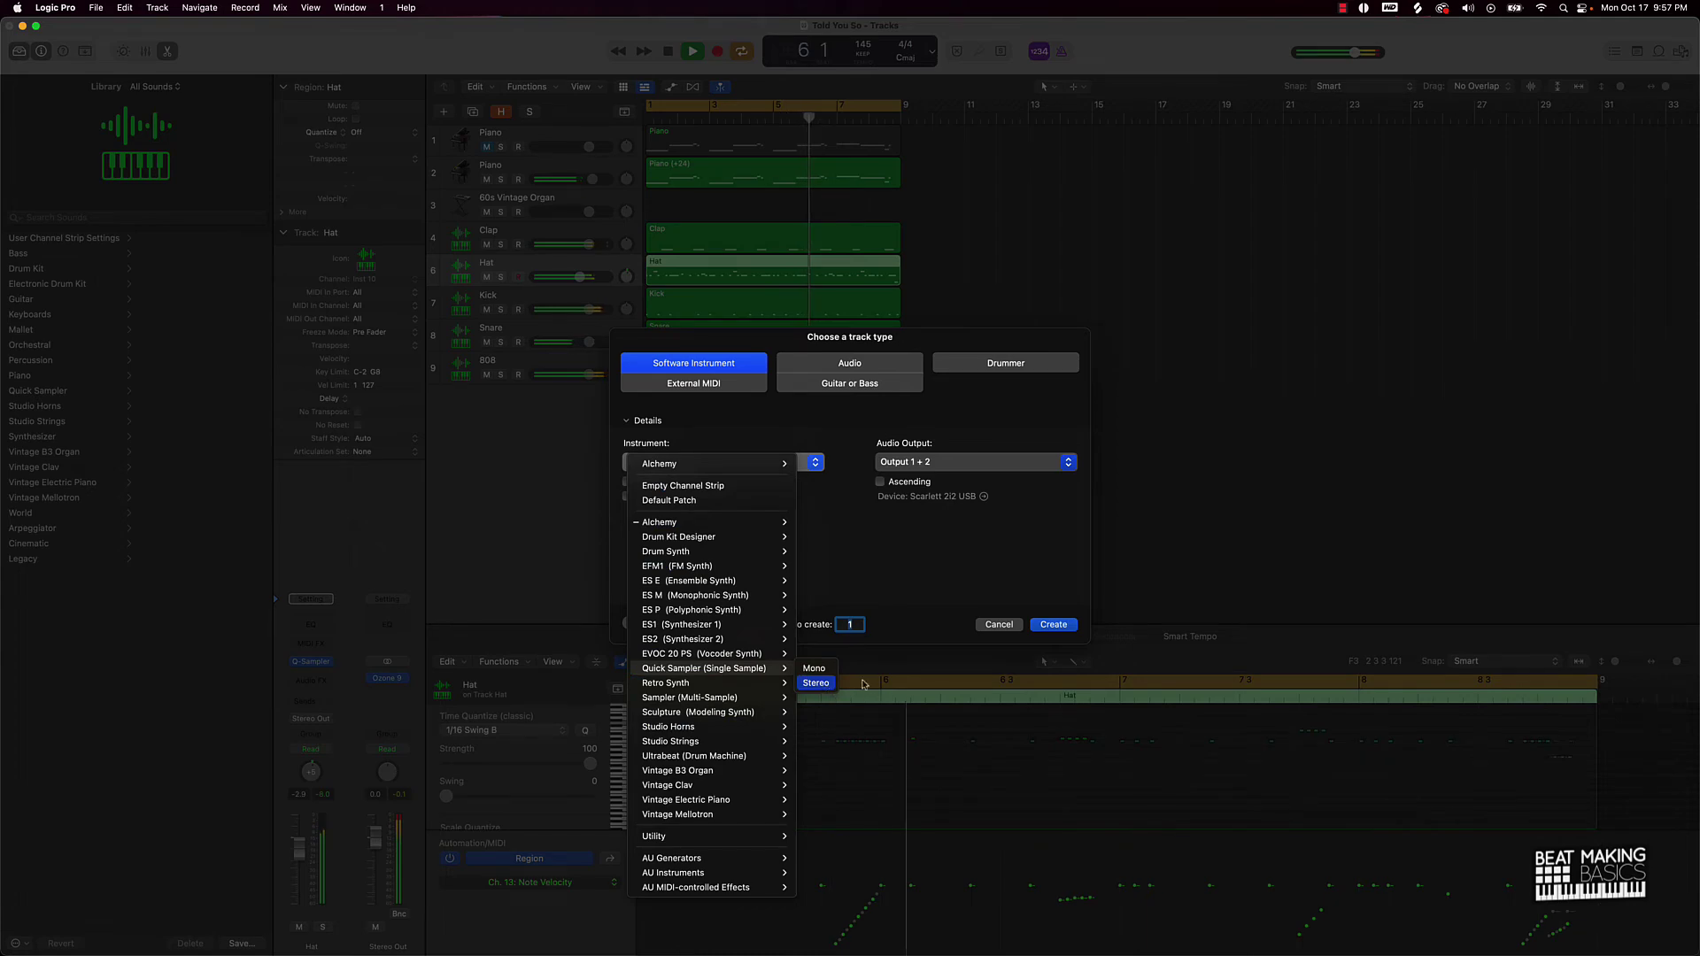
{"action": "left_click", "coordinate": [816, 683]}
{"action": "left_click", "coordinate": [1054, 624]}
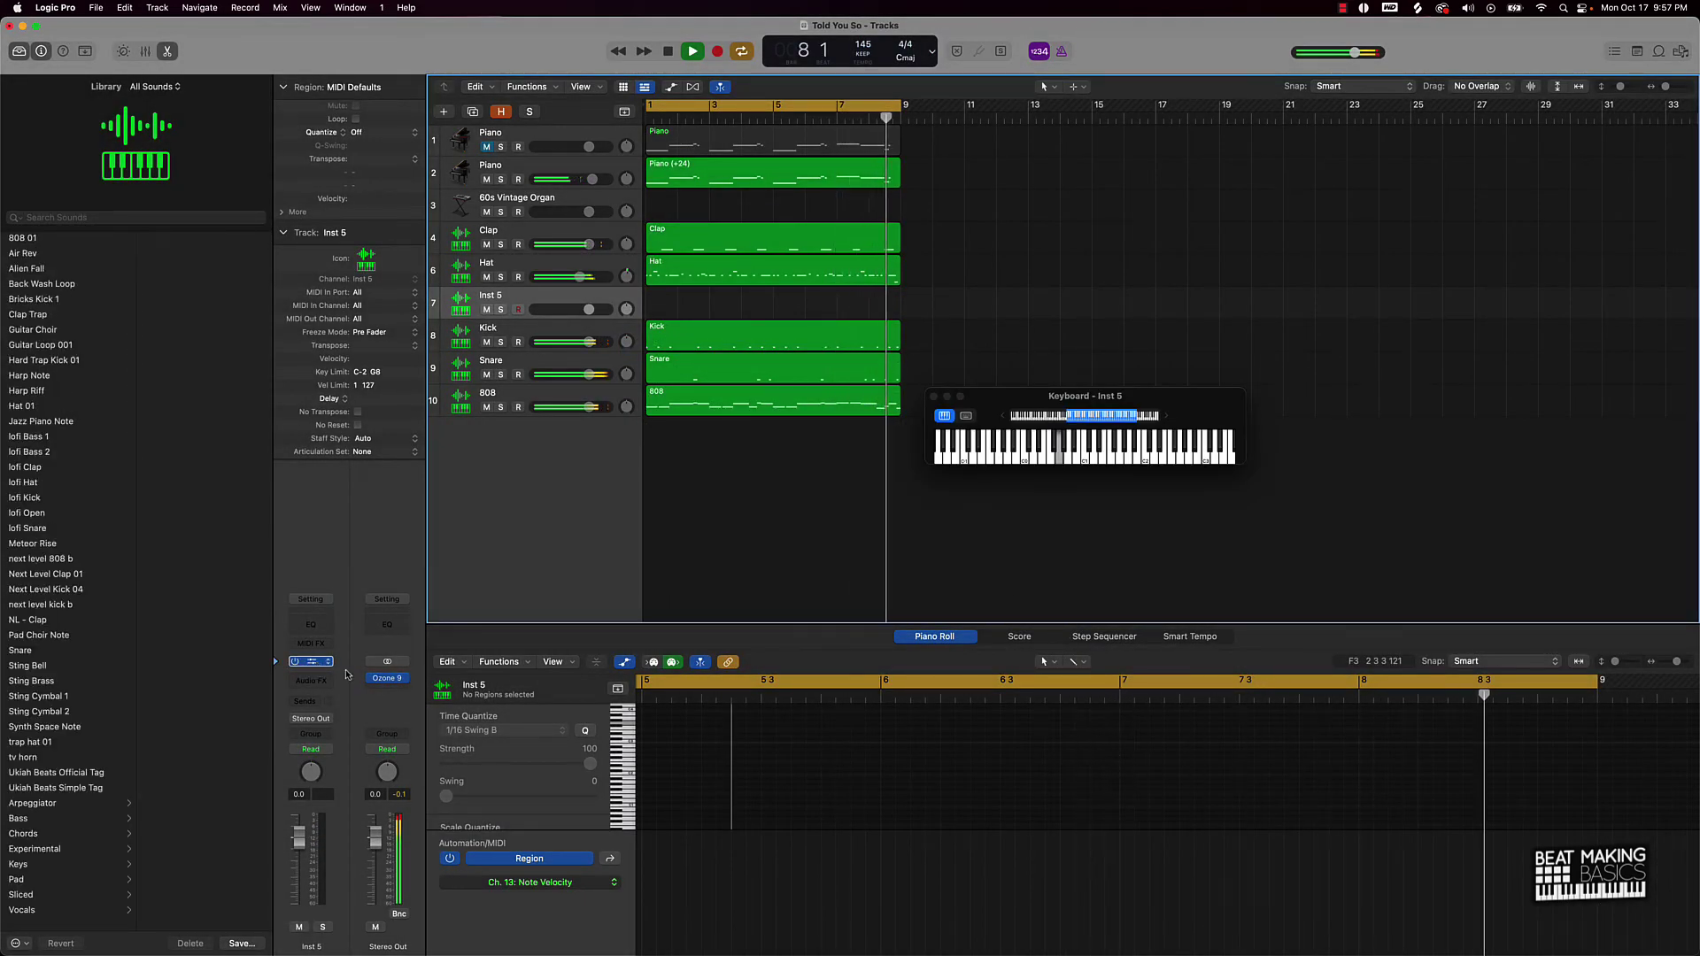
{"action": "left_click", "coordinate": [312, 661]}
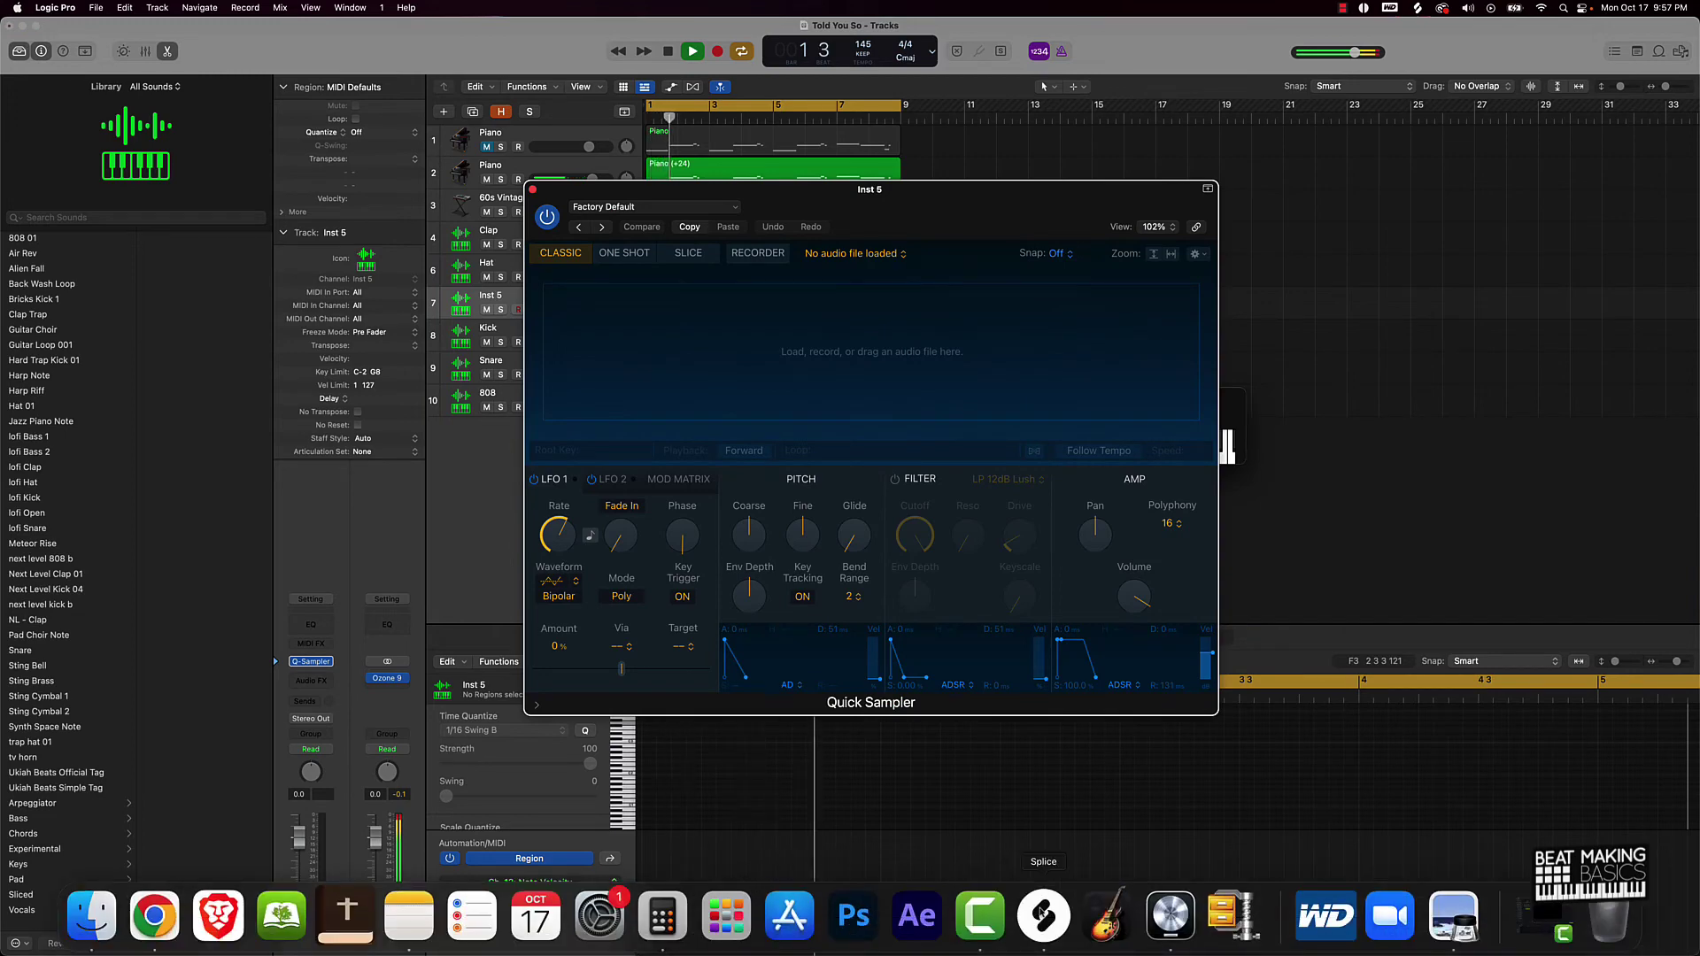
Switch to Splice and replace the 808 search term with "open", keeping the genre and One-Shots filters
{"action": "left_click", "coordinate": [1044, 917]}
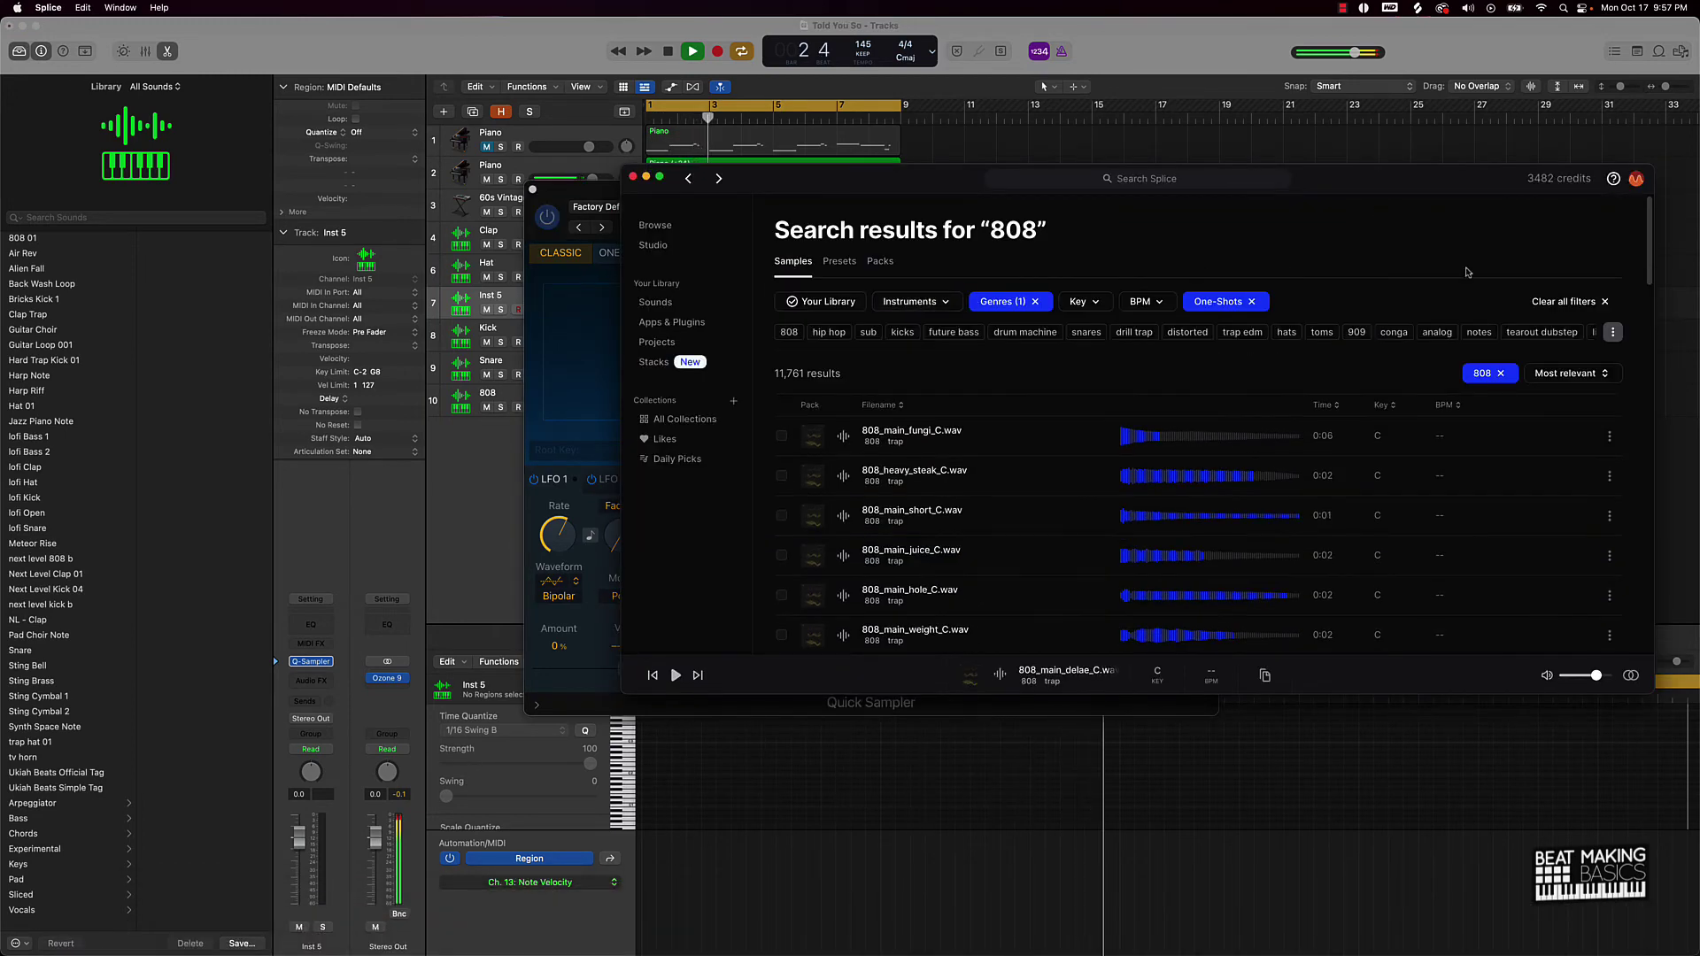
{"action": "left_click", "coordinate": [1503, 373]}
{"action": "mouse_move", "coordinate": [1505, 378]}
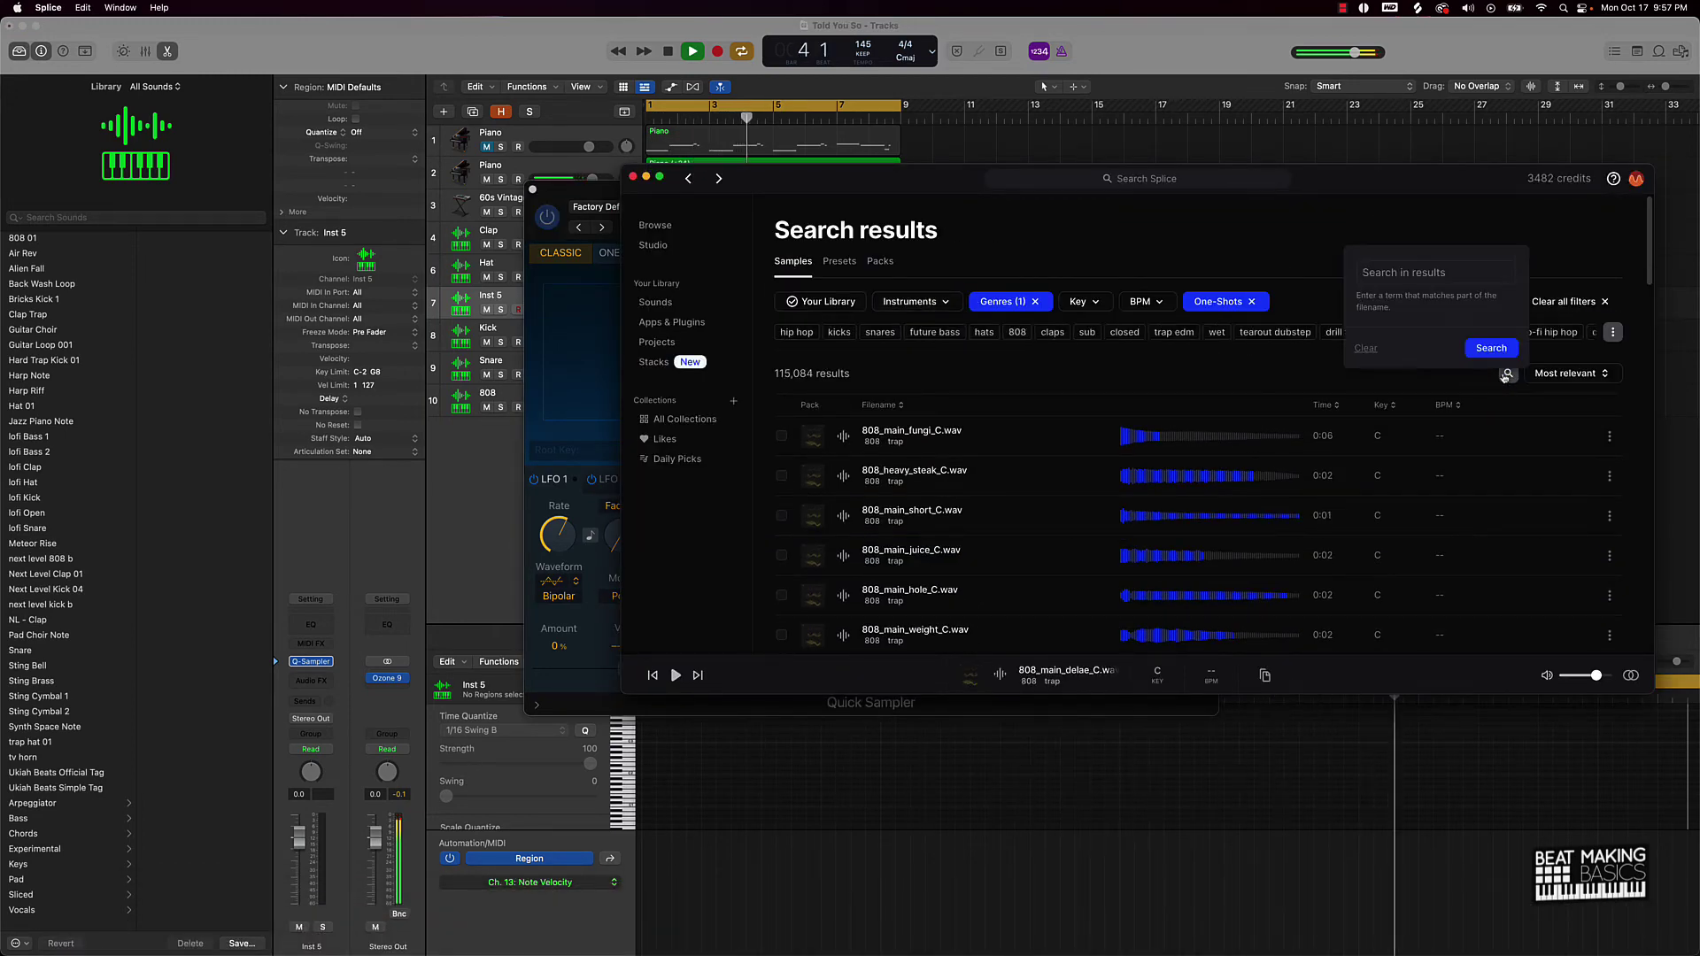
{"action": "left_click", "coordinate": [1401, 275]}
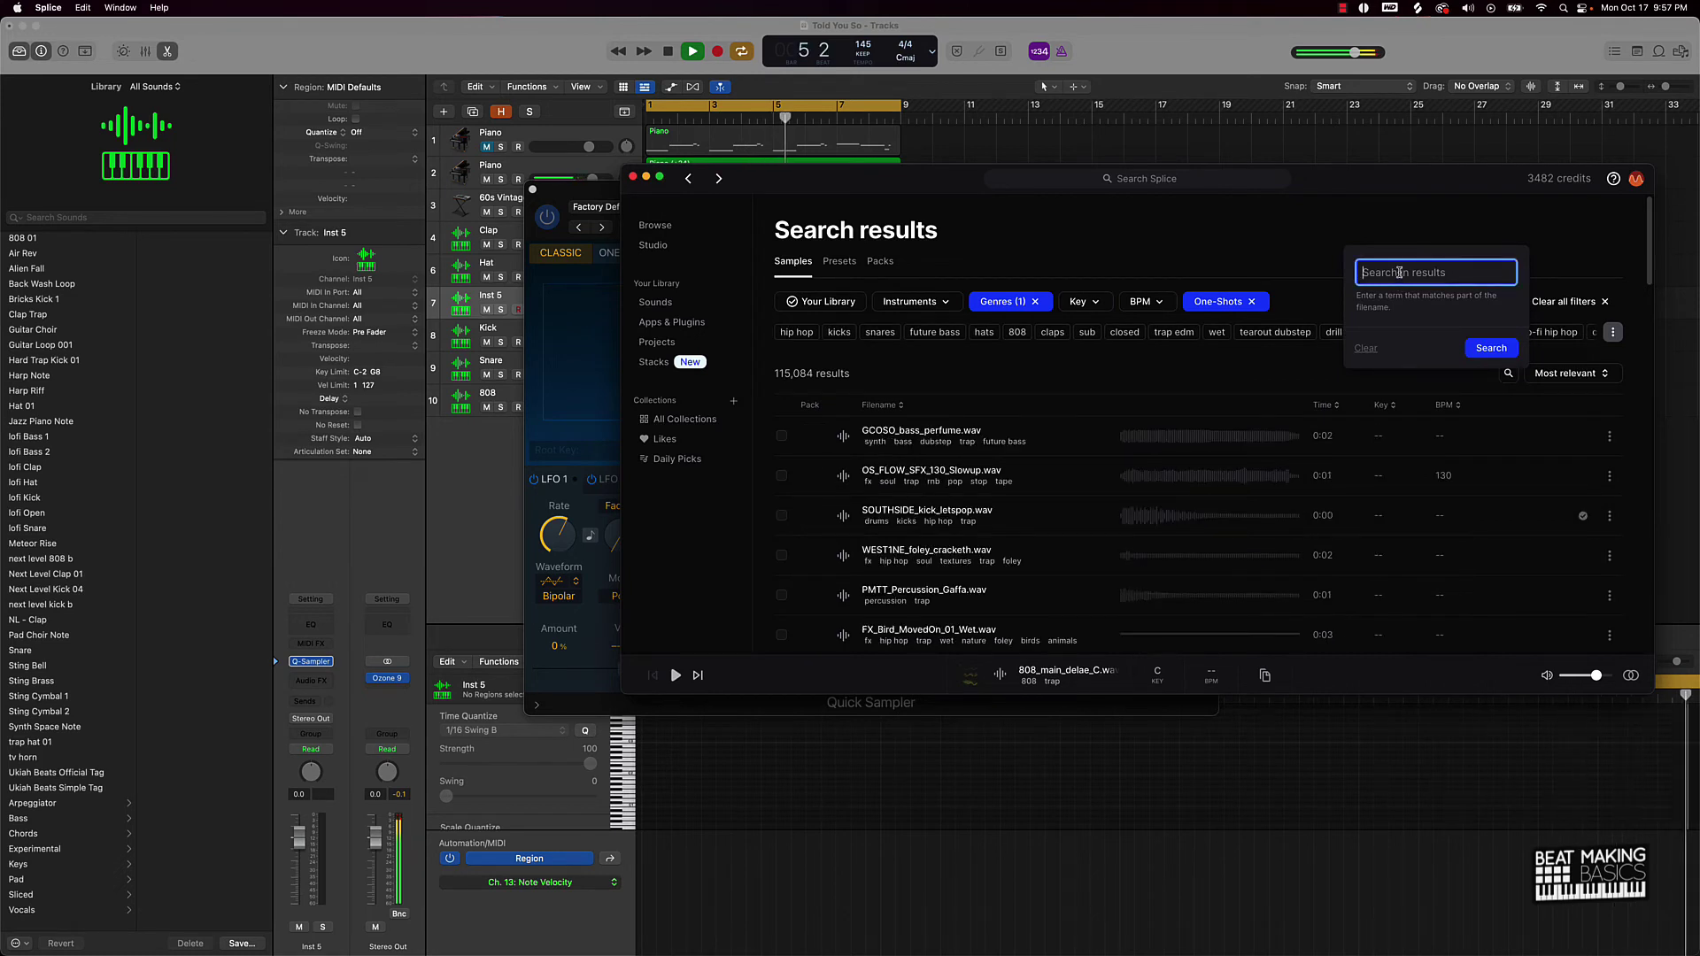
{"action": "key", "text": "Return"}
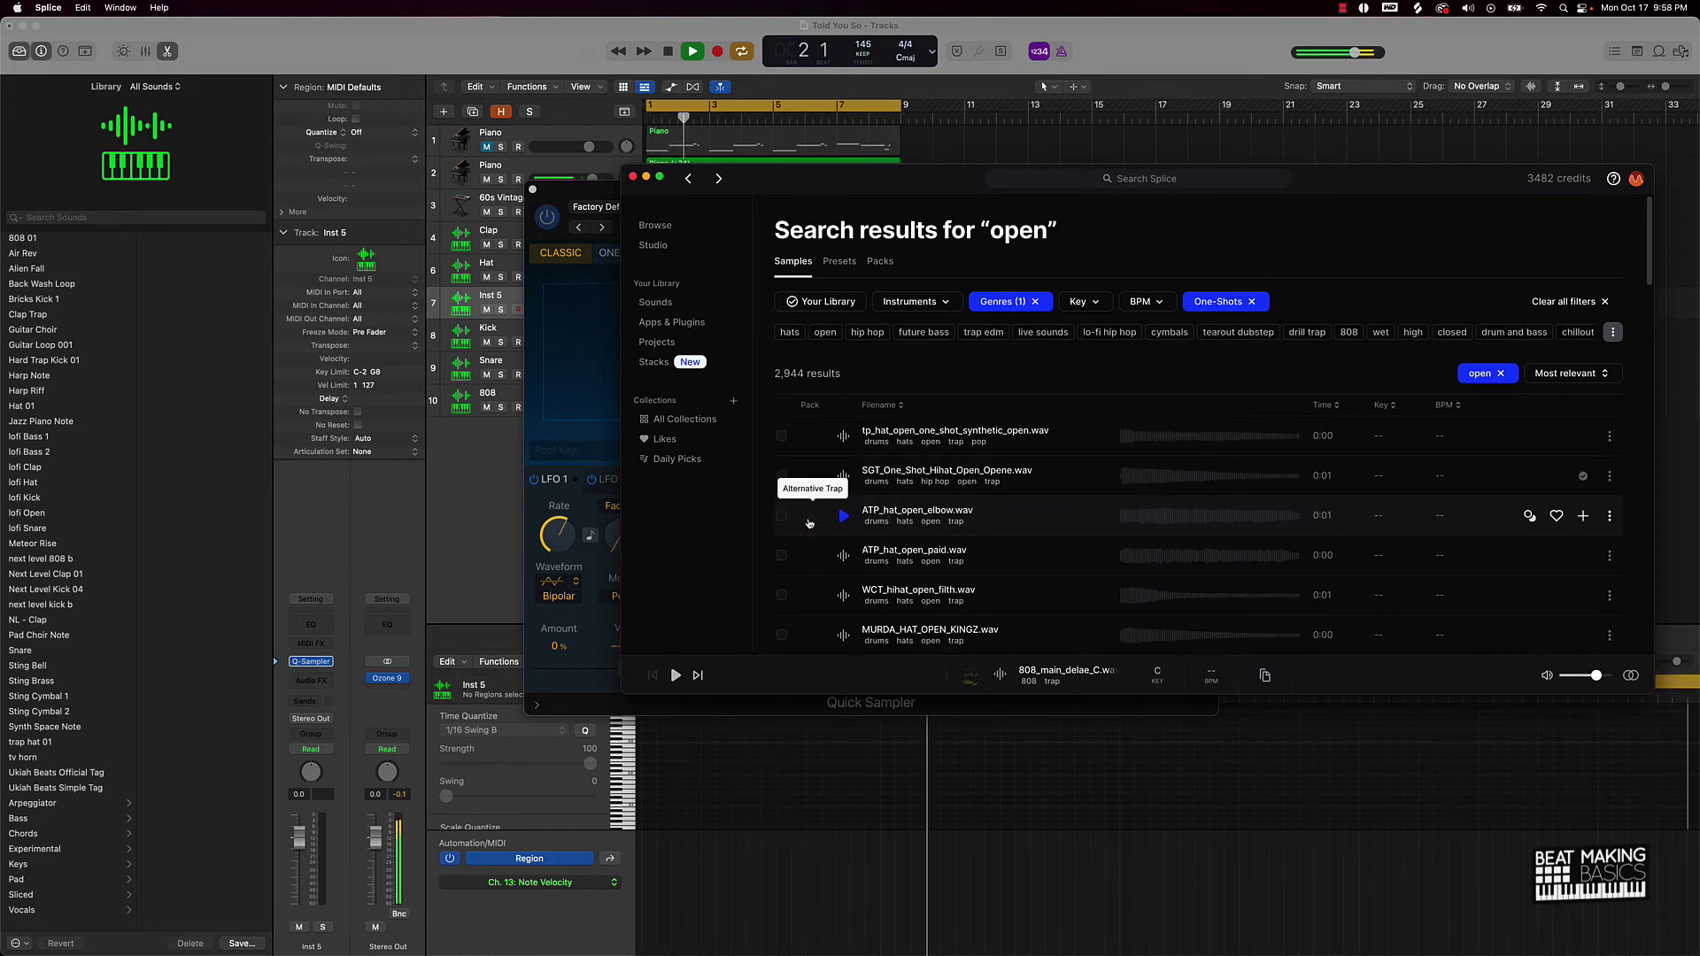
Audition the open-hat samples ATP_hat_open_elbow.wav and ATP_hat_open_tub.wav against the playing beat
{"action": "left_click", "coordinate": [846, 518]}
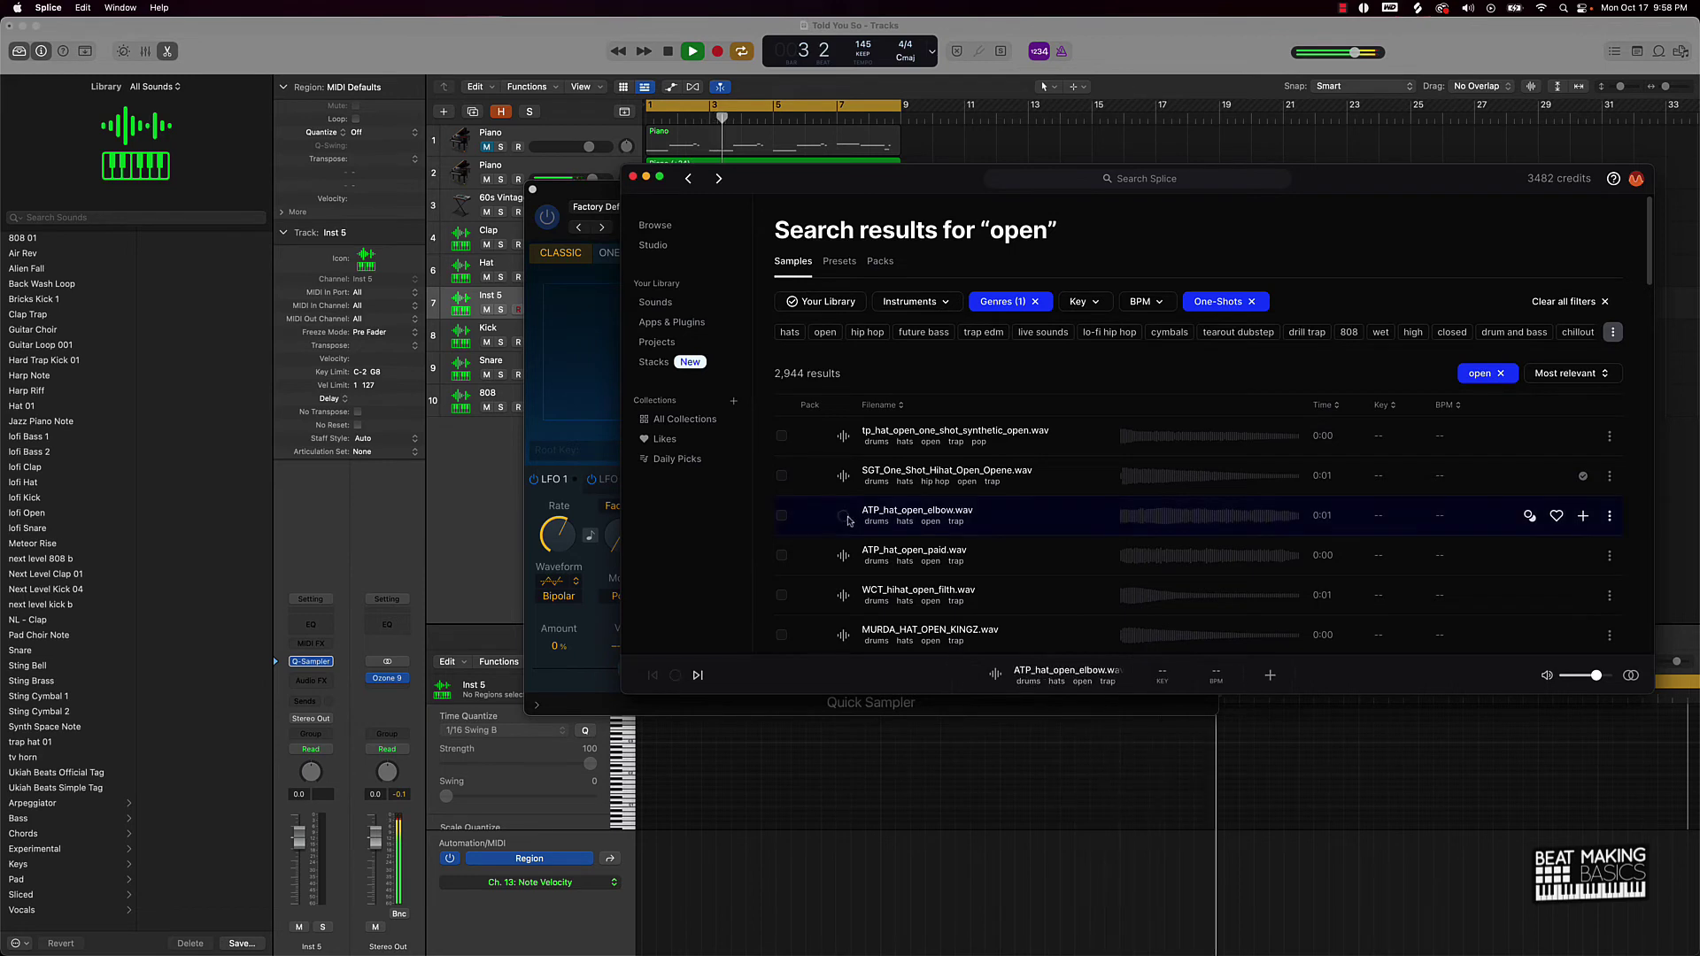
{"action": "left_click", "coordinate": [848, 520]}
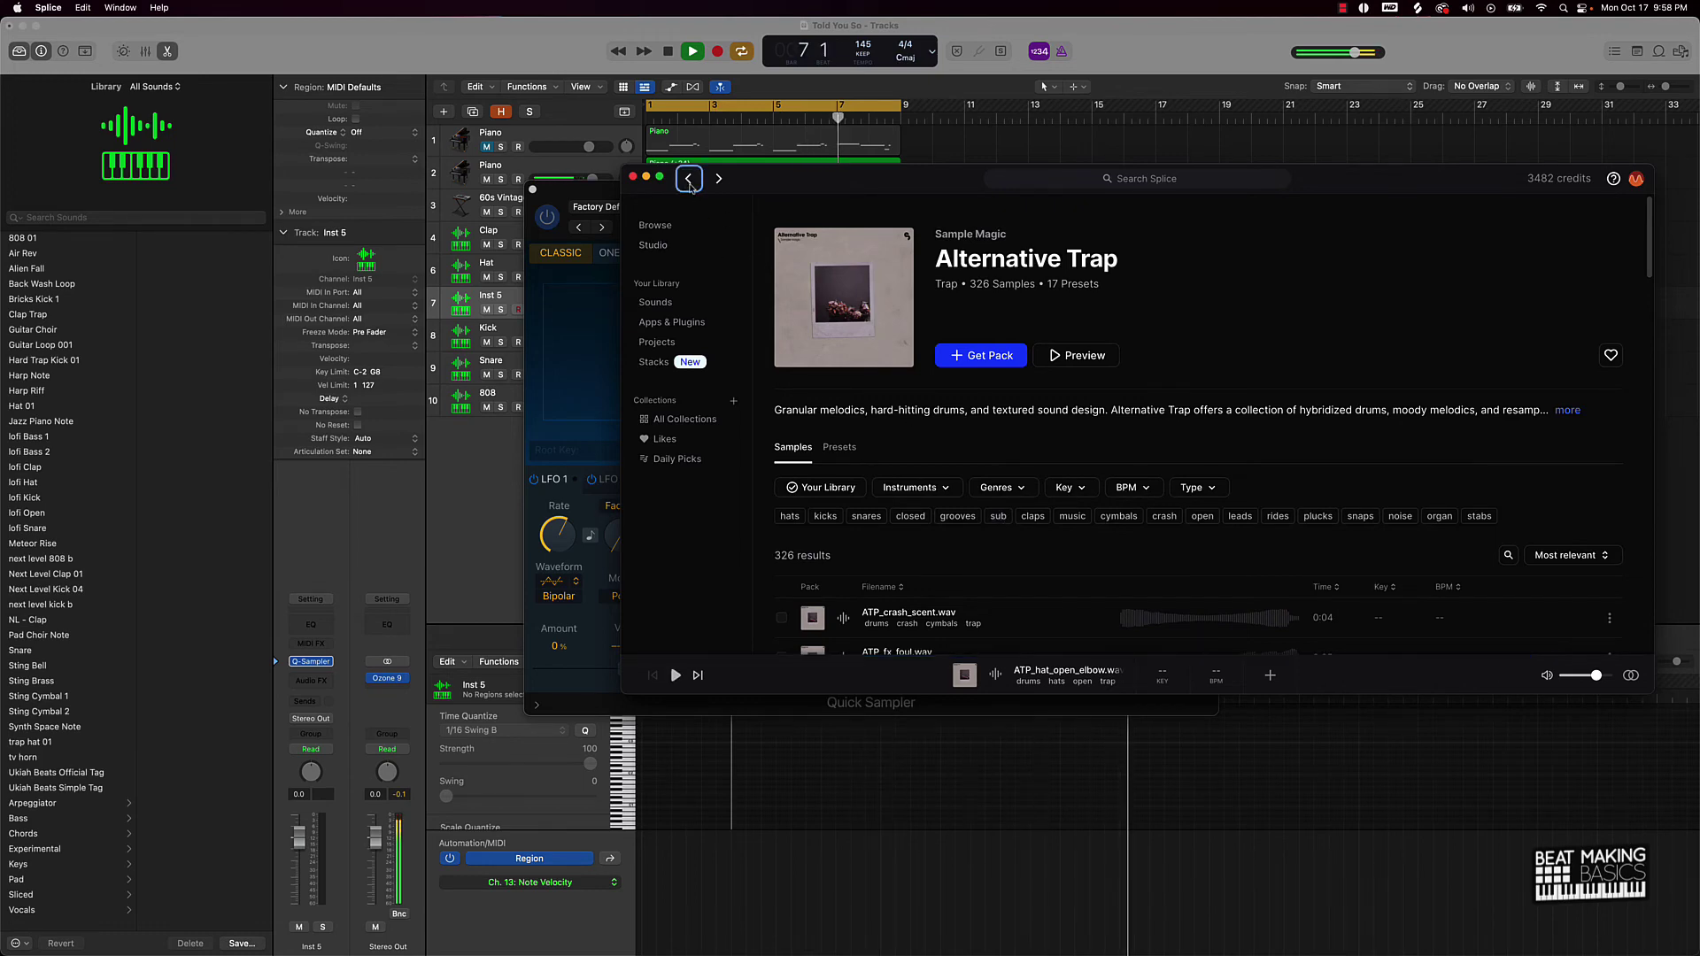
{"action": "left_click_drag", "start_coordinate": [891, 186], "coordinate": [886, 157]}
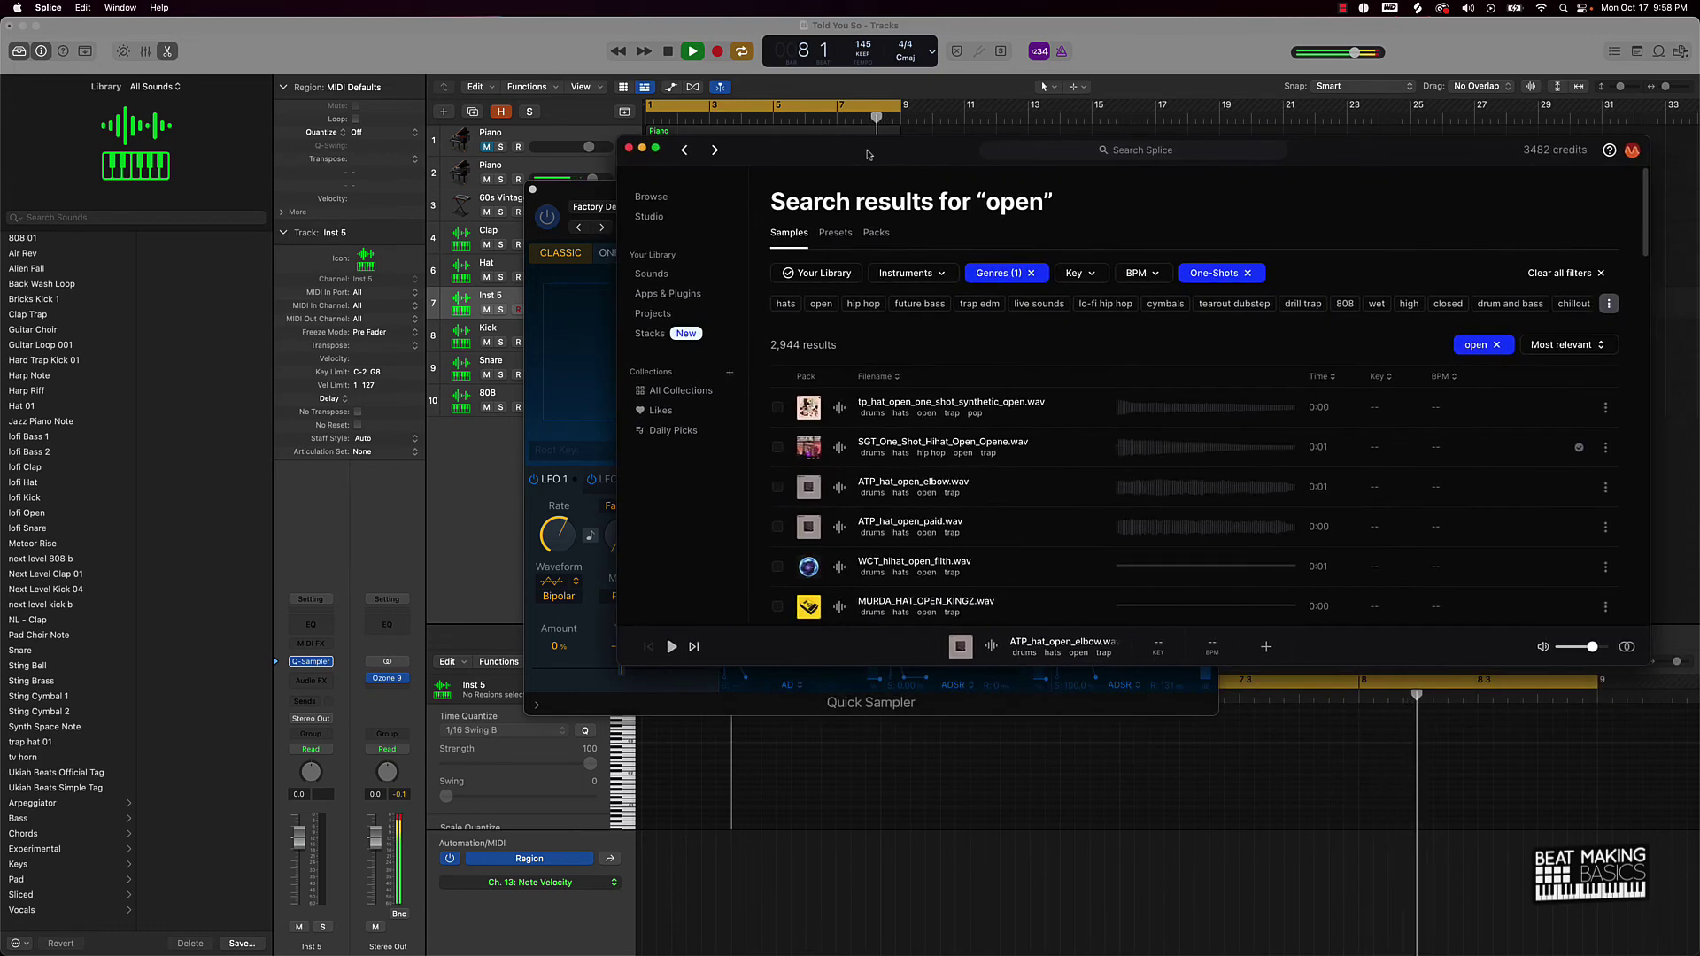
{"action": "scroll", "coordinate": [874, 472], "scroll_direction": "down", "scroll_amount": 3}
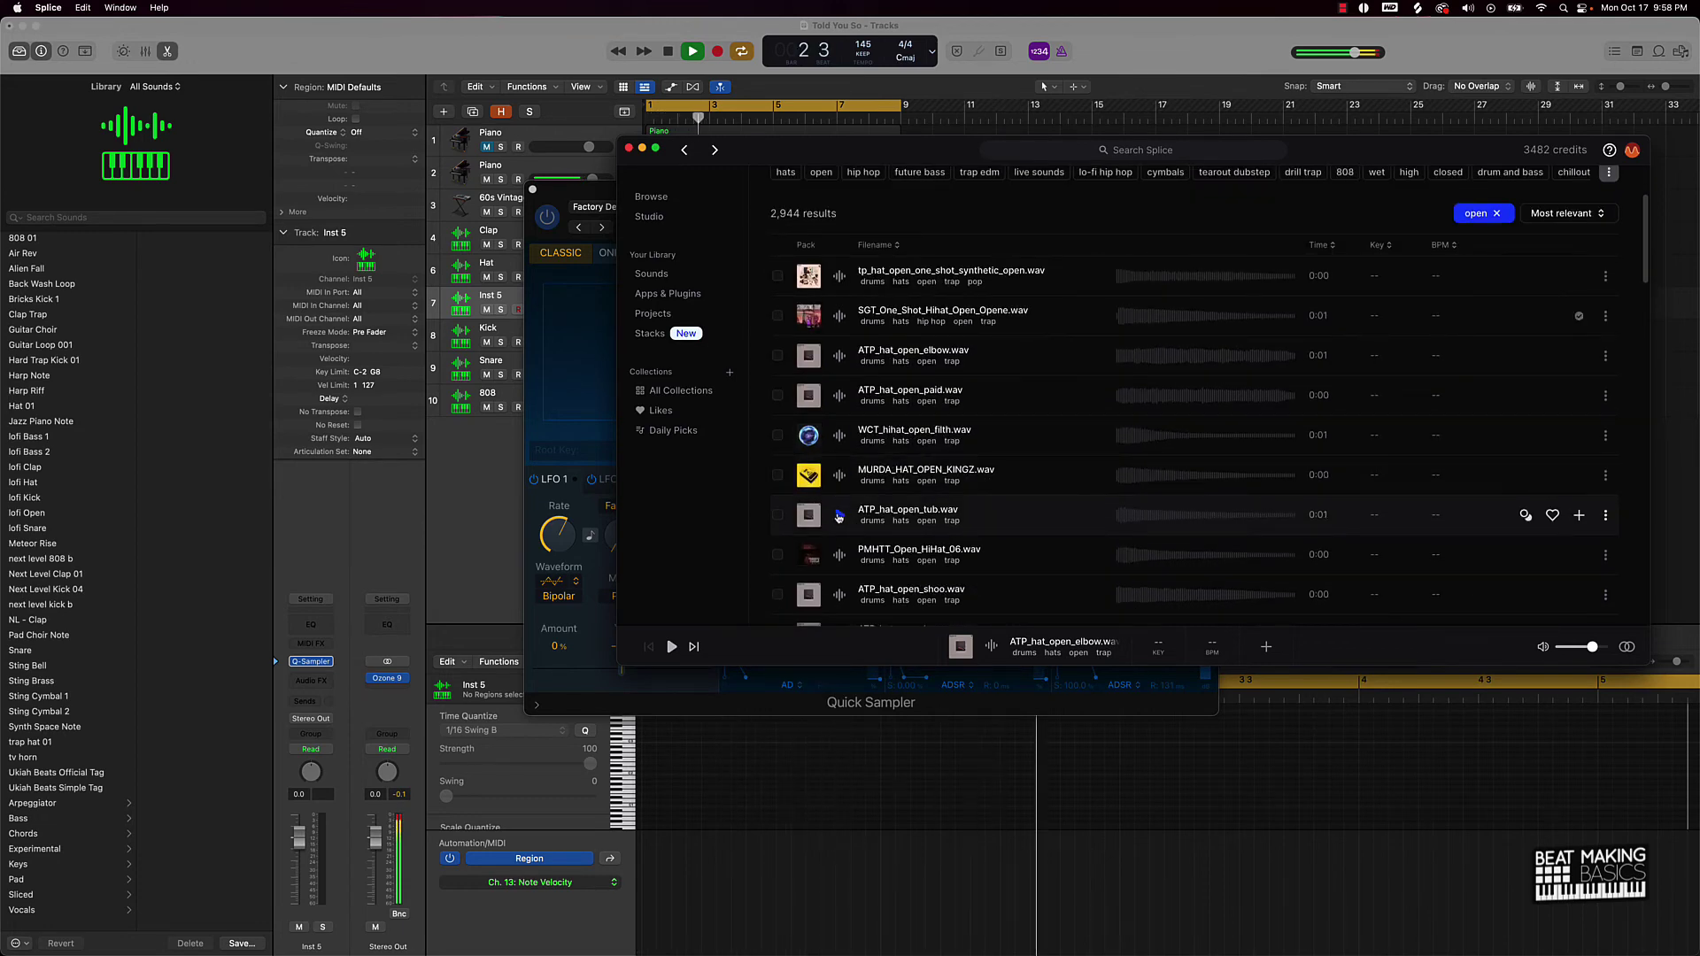
{"action": "left_click", "coordinate": [838, 516]}
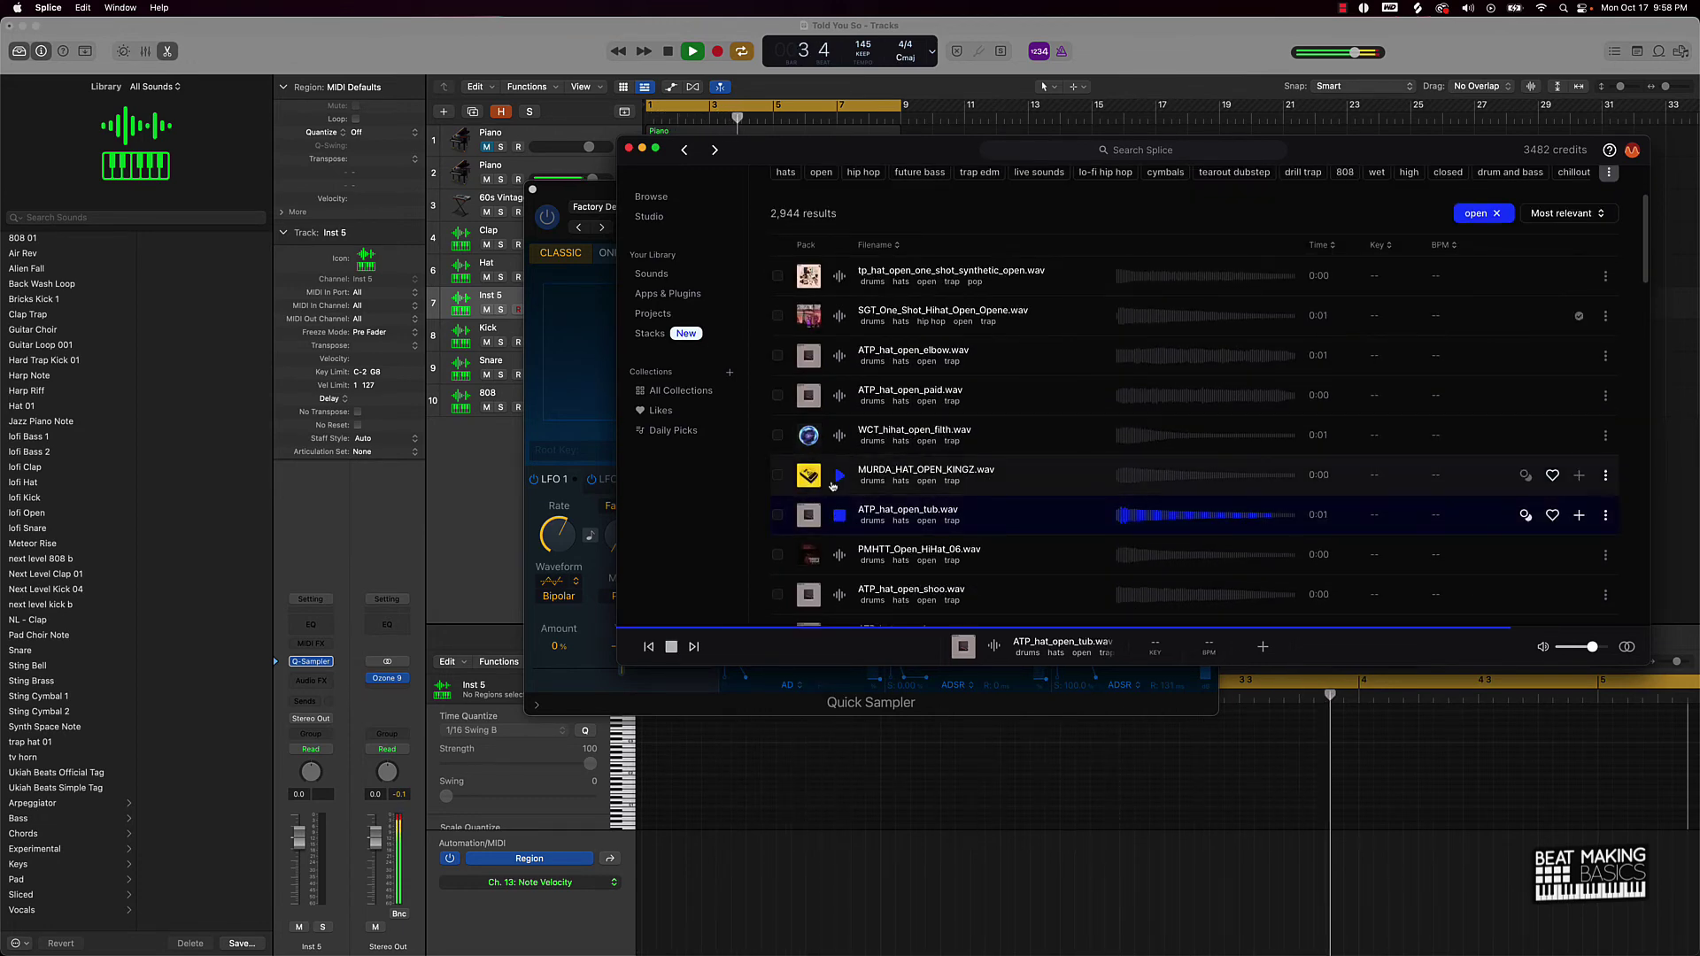
Preview MURDA_HAT_OPEN_KINGZ.wav, add it to the library, and load it into the new track's Quick Sampler
{"action": "left_click", "coordinate": [839, 476]}
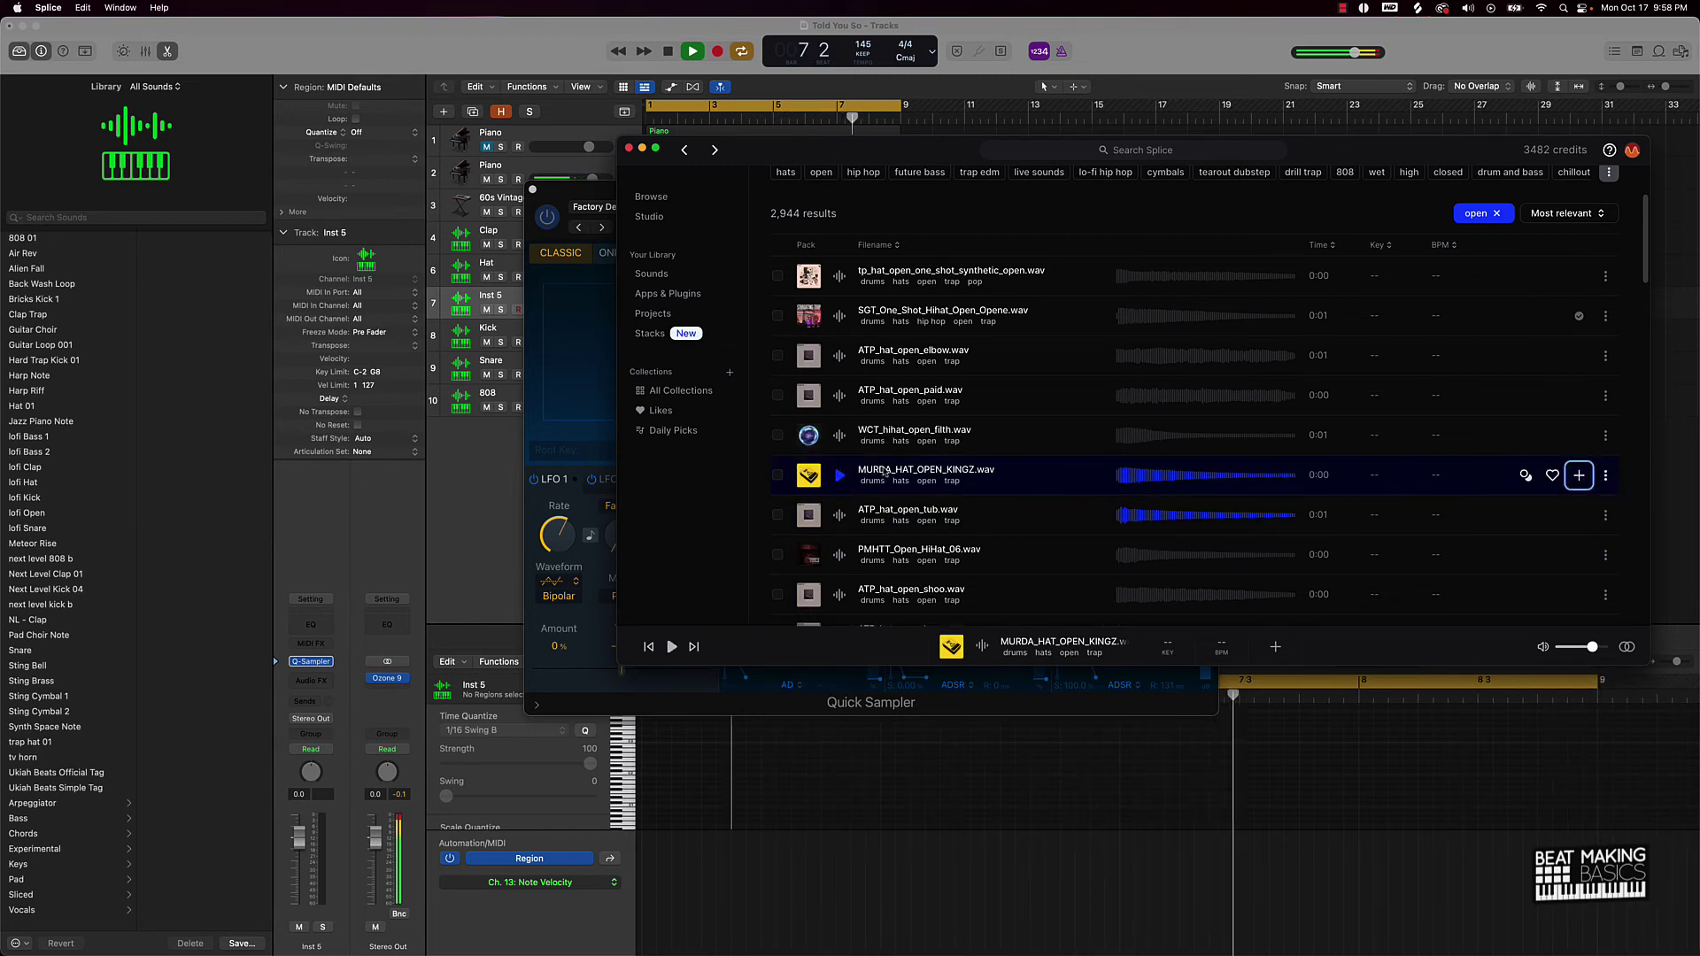
{"action": "left_click_drag", "start_coordinate": [883, 472], "coordinate": [548, 433]}
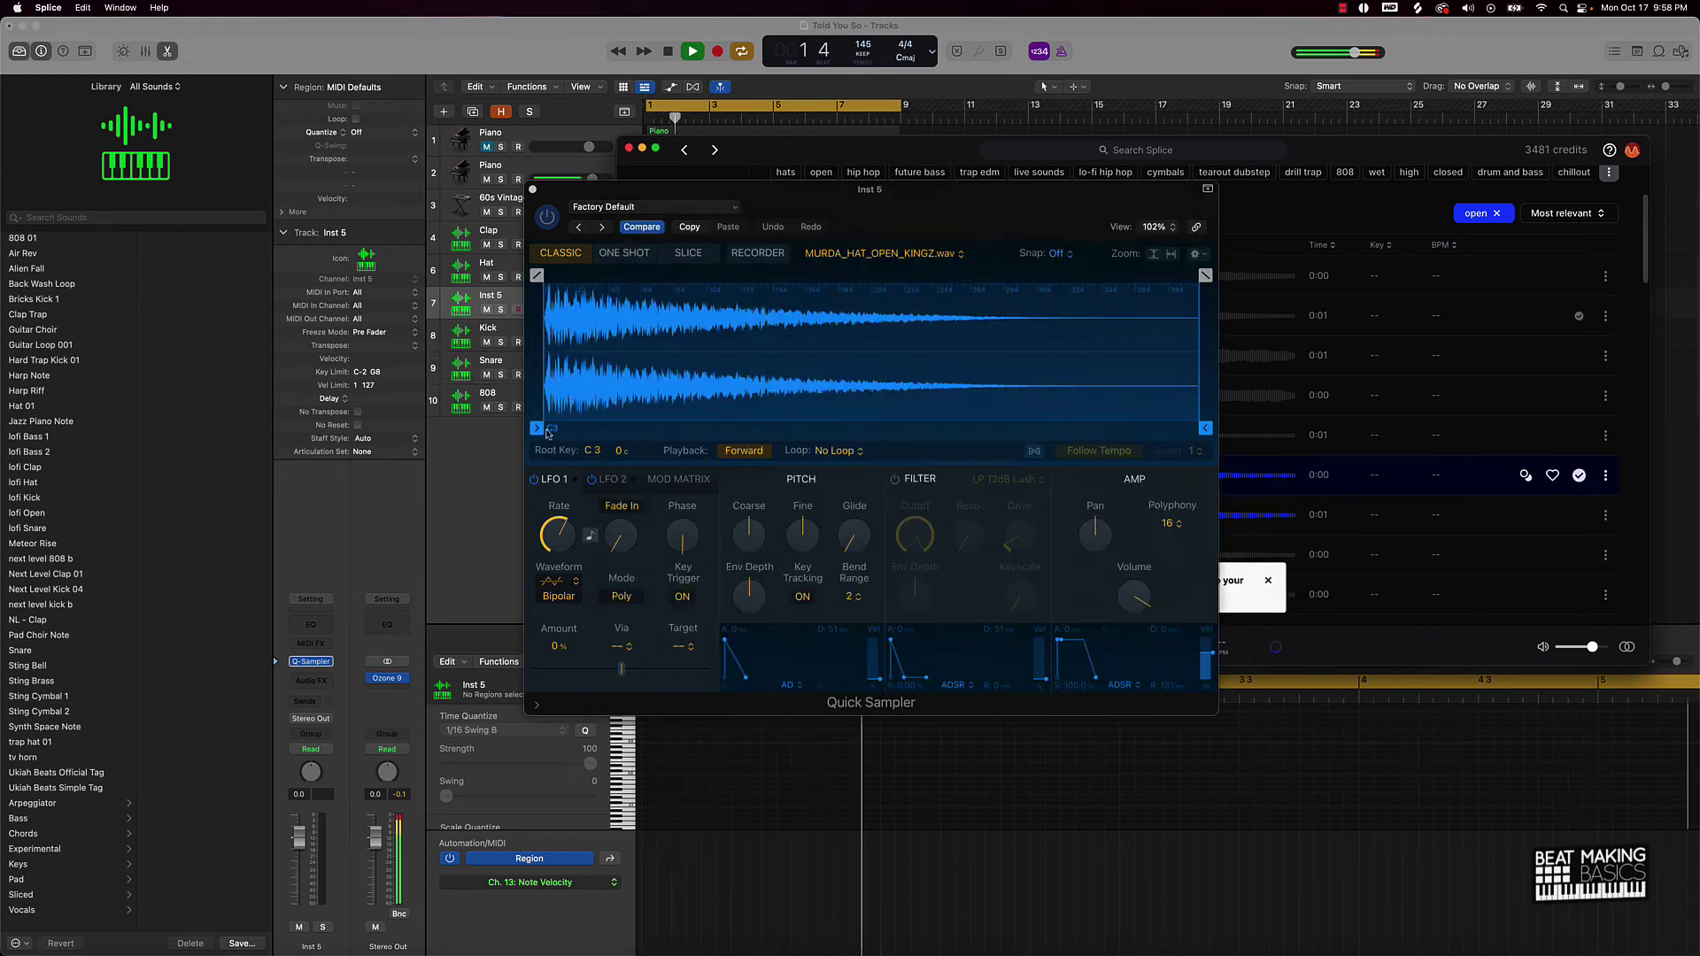
Switch to Logic Pro, close the Quick Sampler window of the Inst 5 track, and play the beat
{"action": "left_click", "coordinate": [472, 478]}
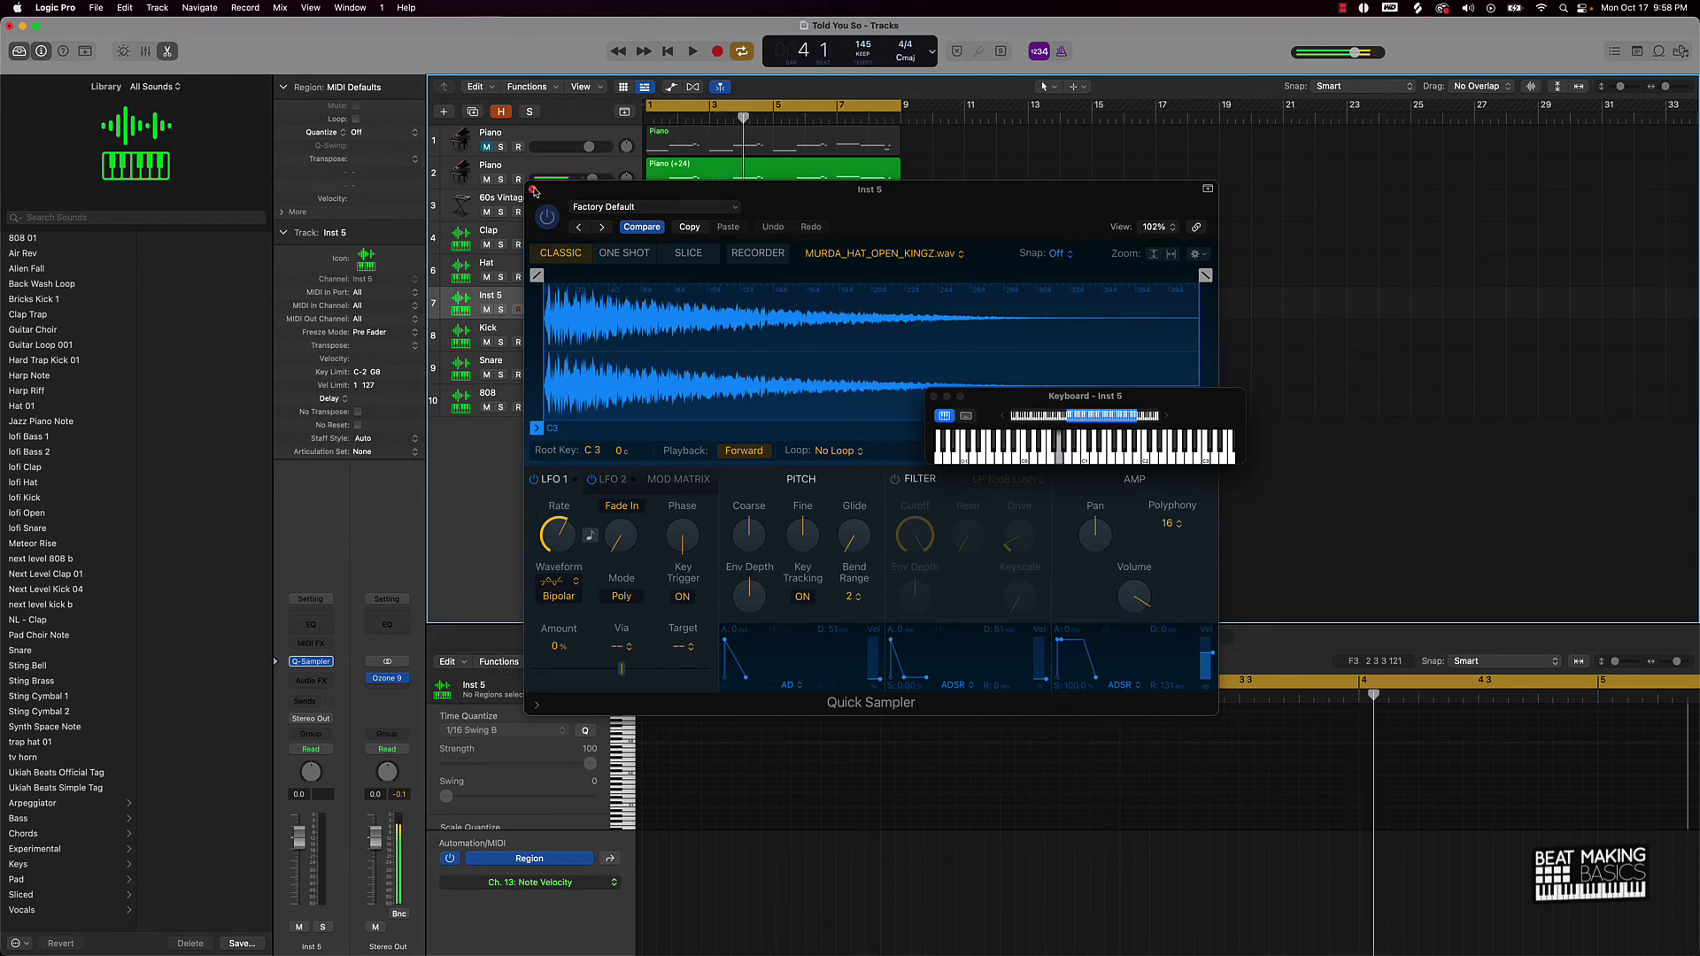
{"action": "left_click", "coordinate": [534, 191]}
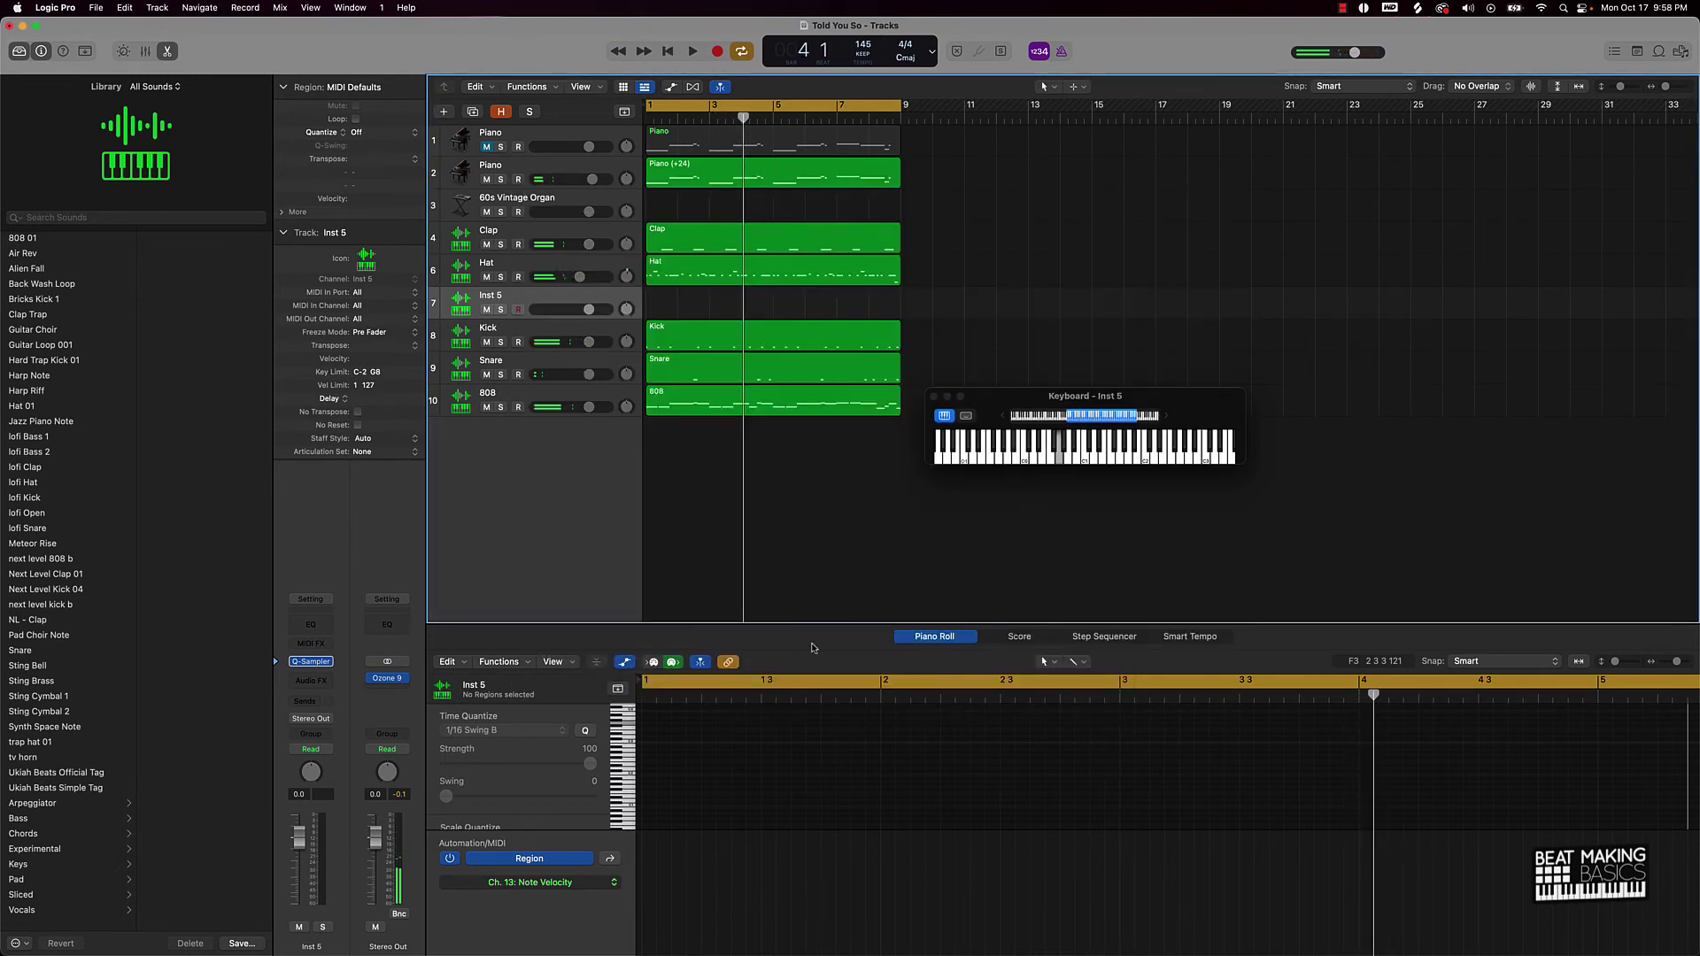
{"action": "key", "text": "space"}
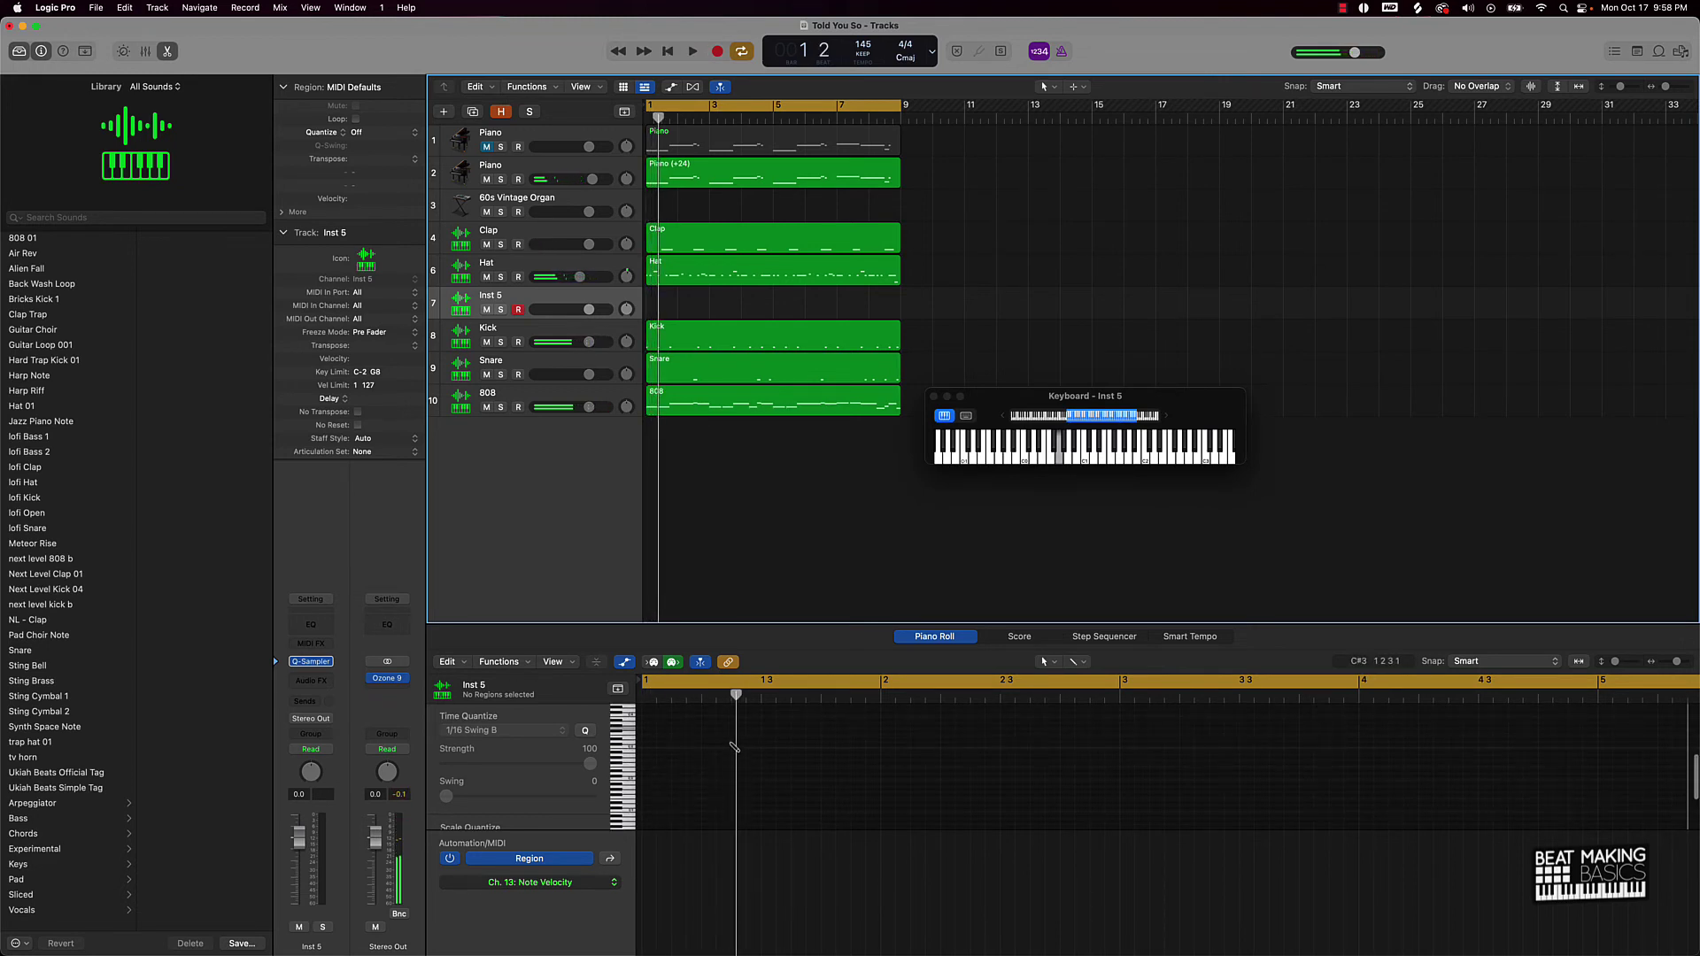
Draw two open-hat notes on the Inst 5 track, one halfway through beat 2 of bar 1 and one on C3 just before beat 4 of bar 3
{"action": "left_click", "coordinate": [738, 751]}
{"action": "key", "text": "space"}
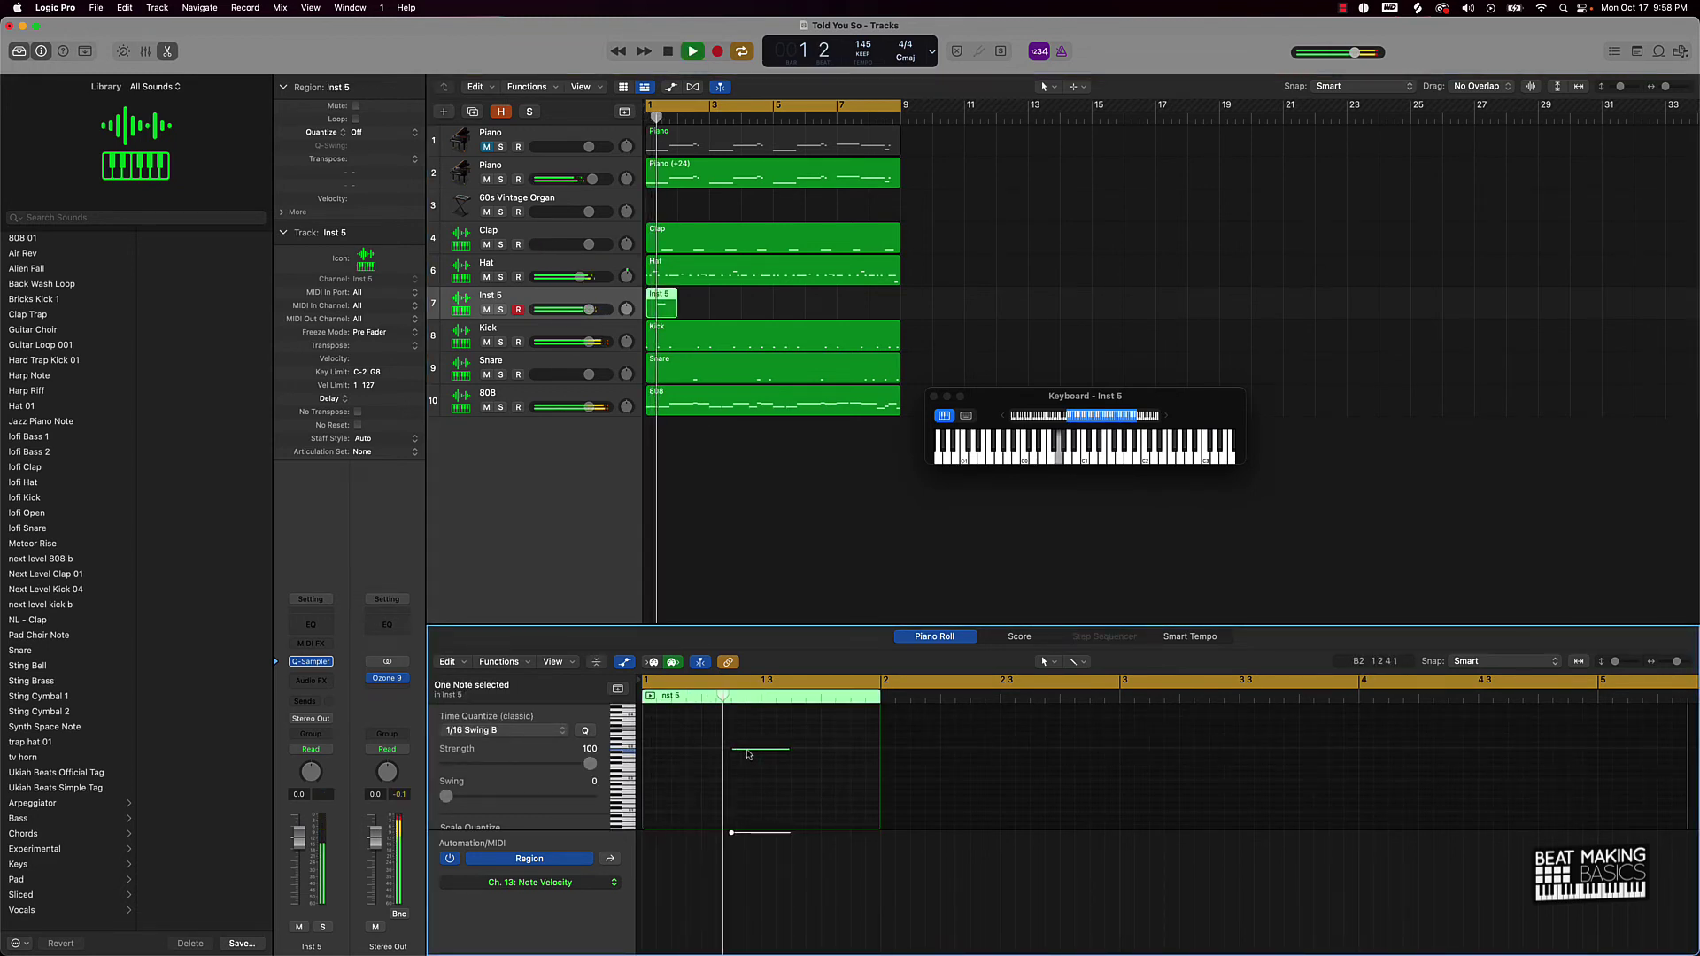
{"action": "key", "text": "space"}
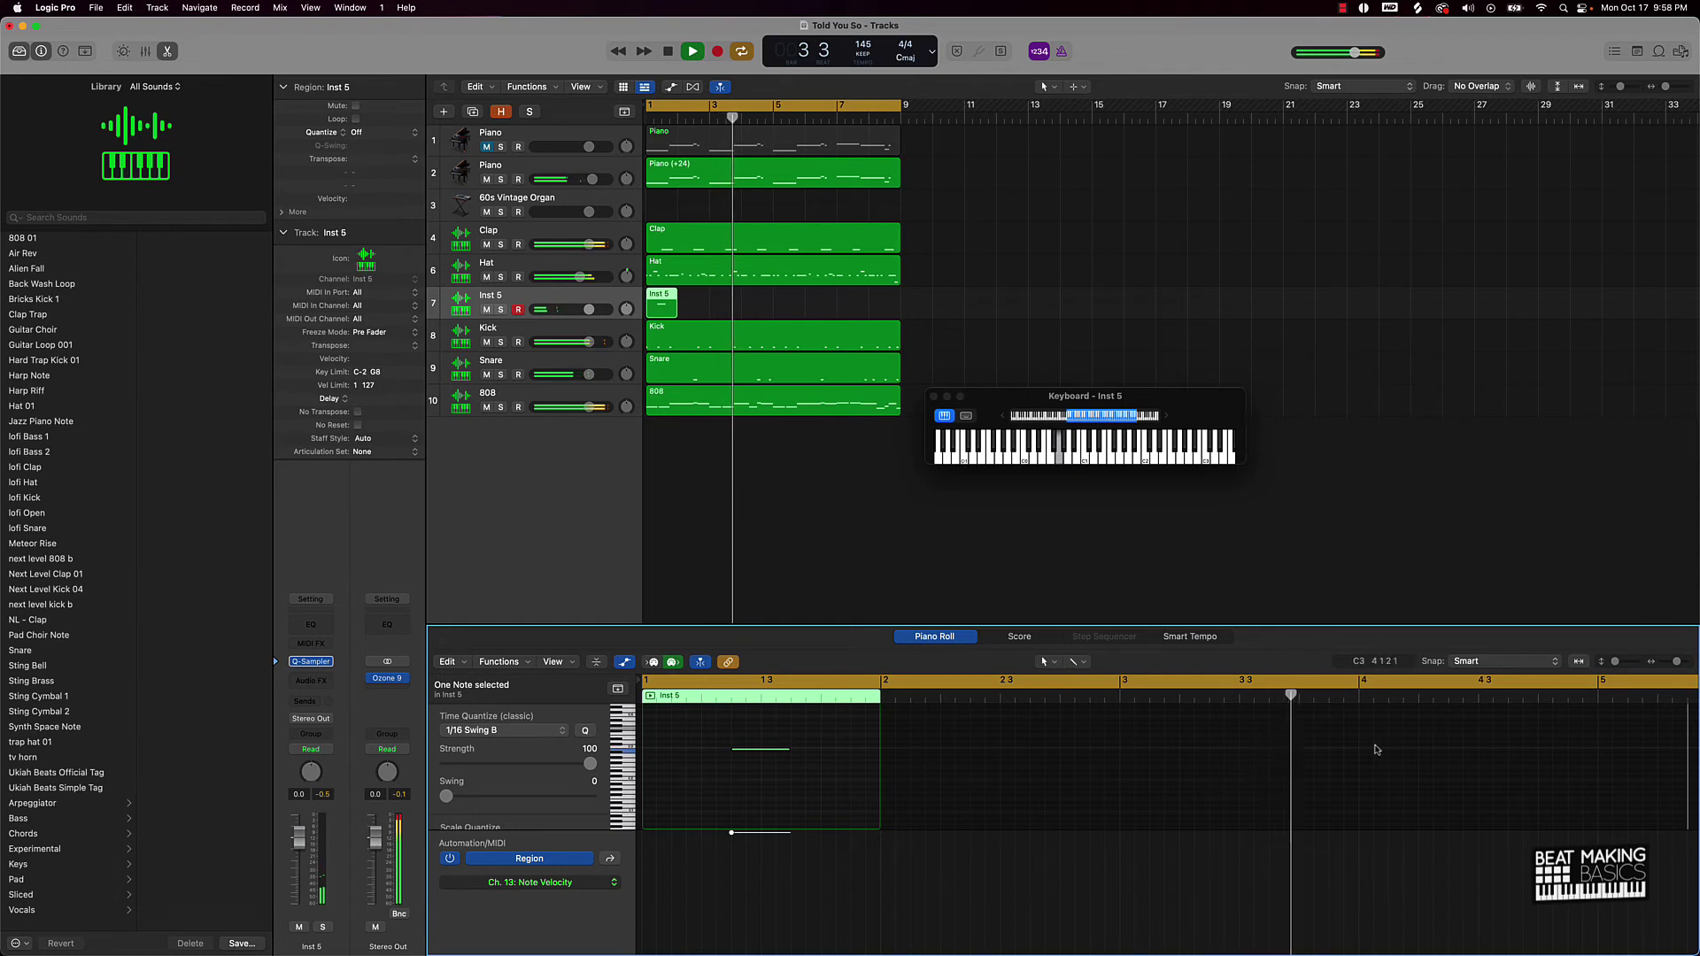
{"action": "left_click", "coordinate": [1288, 749]}
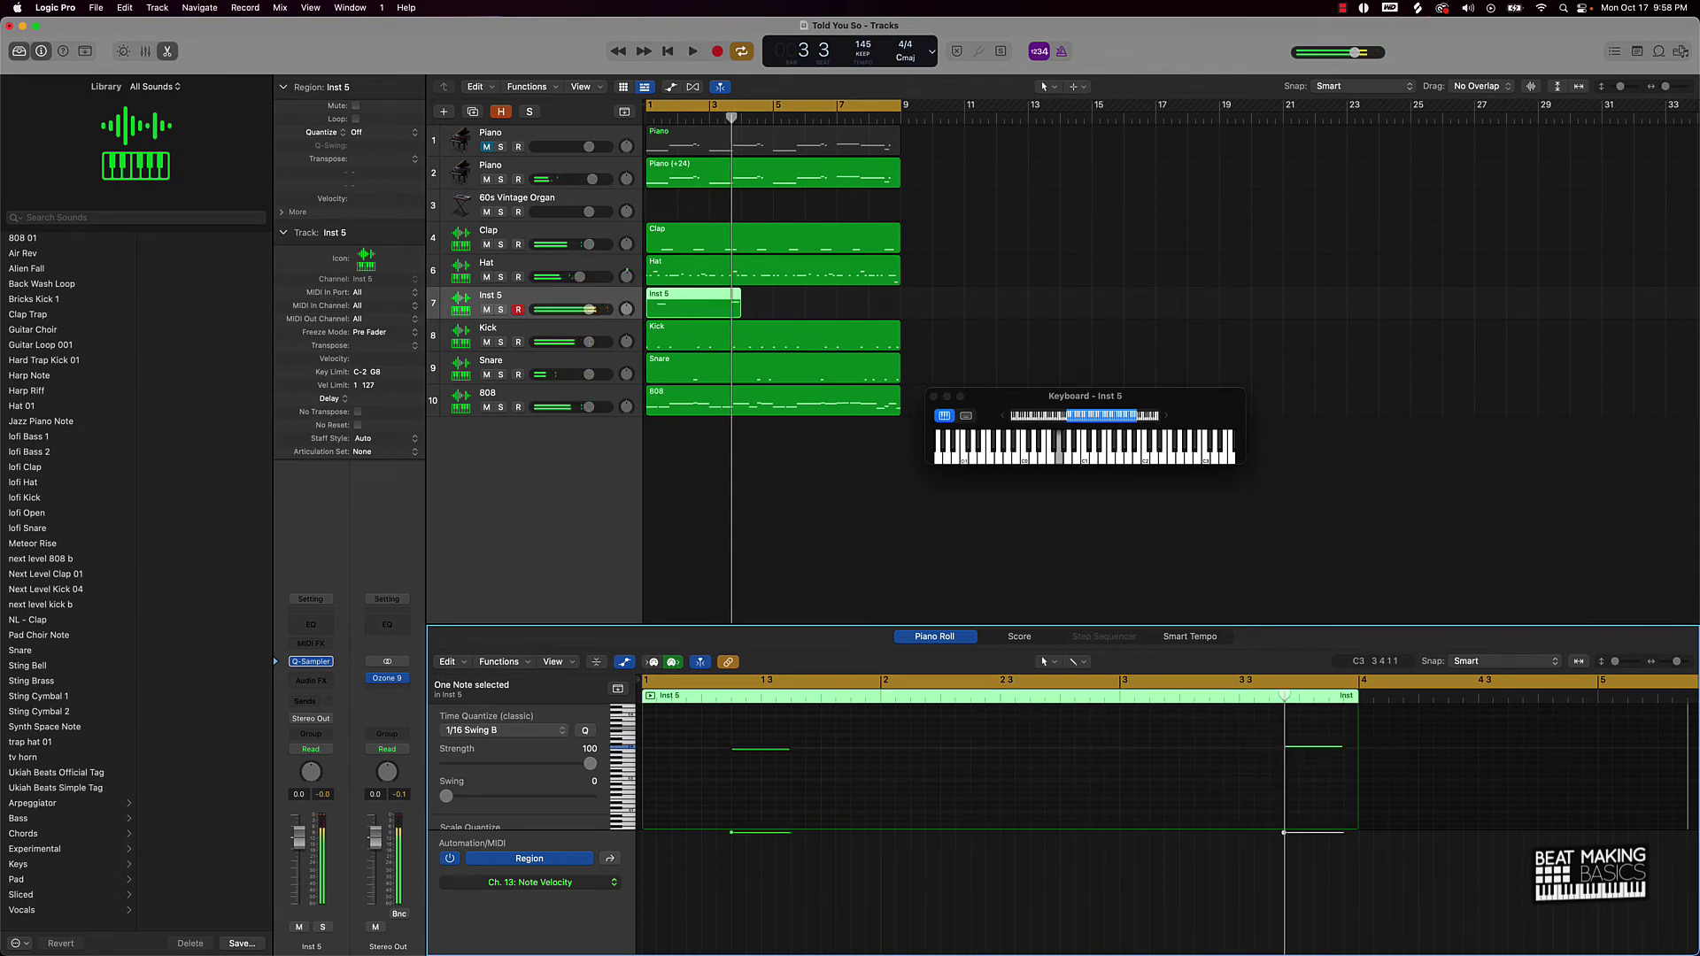
{"action": "key", "text": "space"}
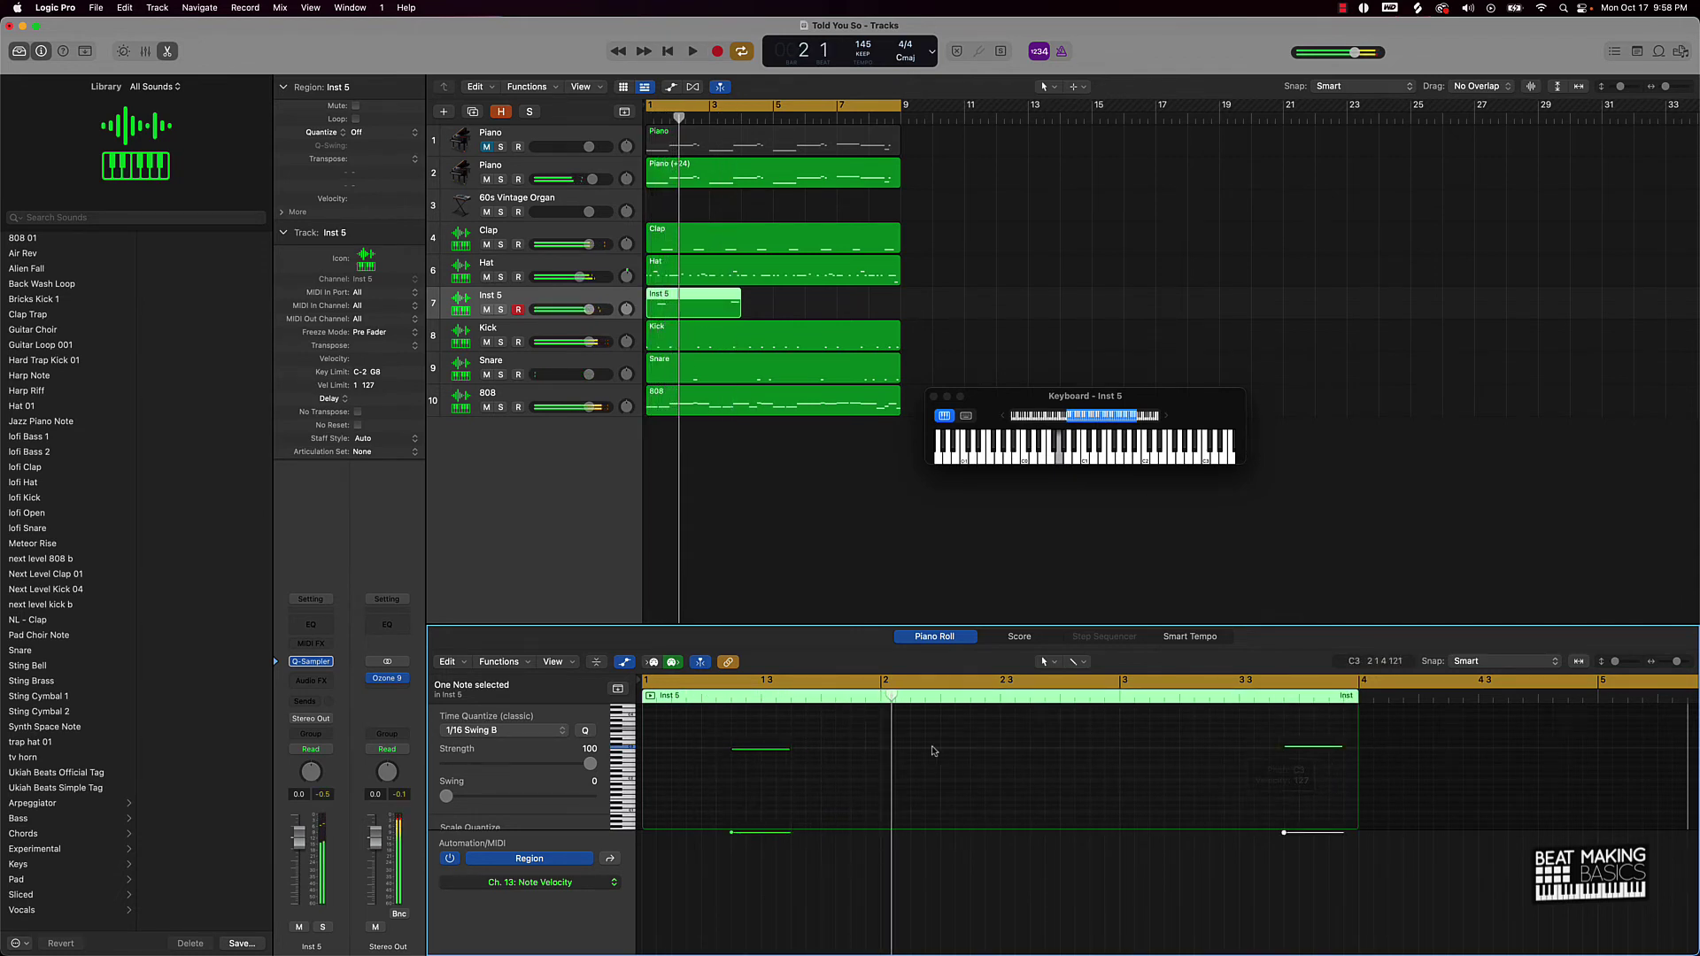
Raise the bar 1 open-hat note to D#3 and listen to it with the beat
{"action": "left_click", "coordinate": [757, 752]}
{"action": "key", "text": "space"}
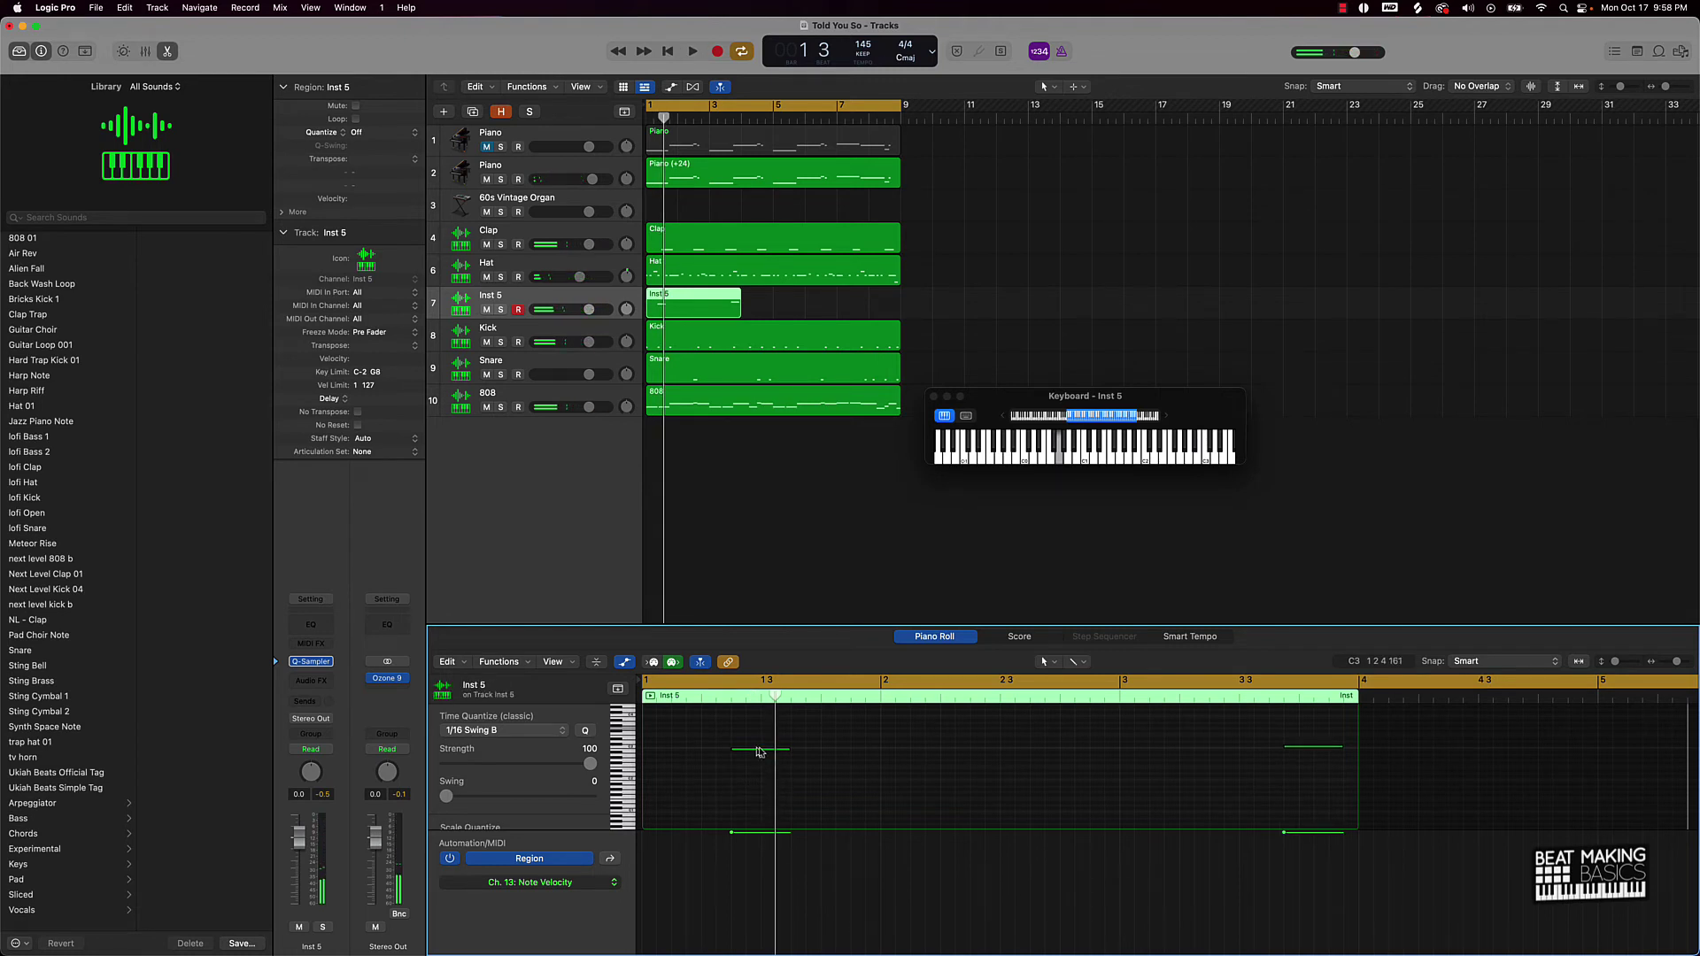
{"action": "left_click", "coordinate": [760, 752]}
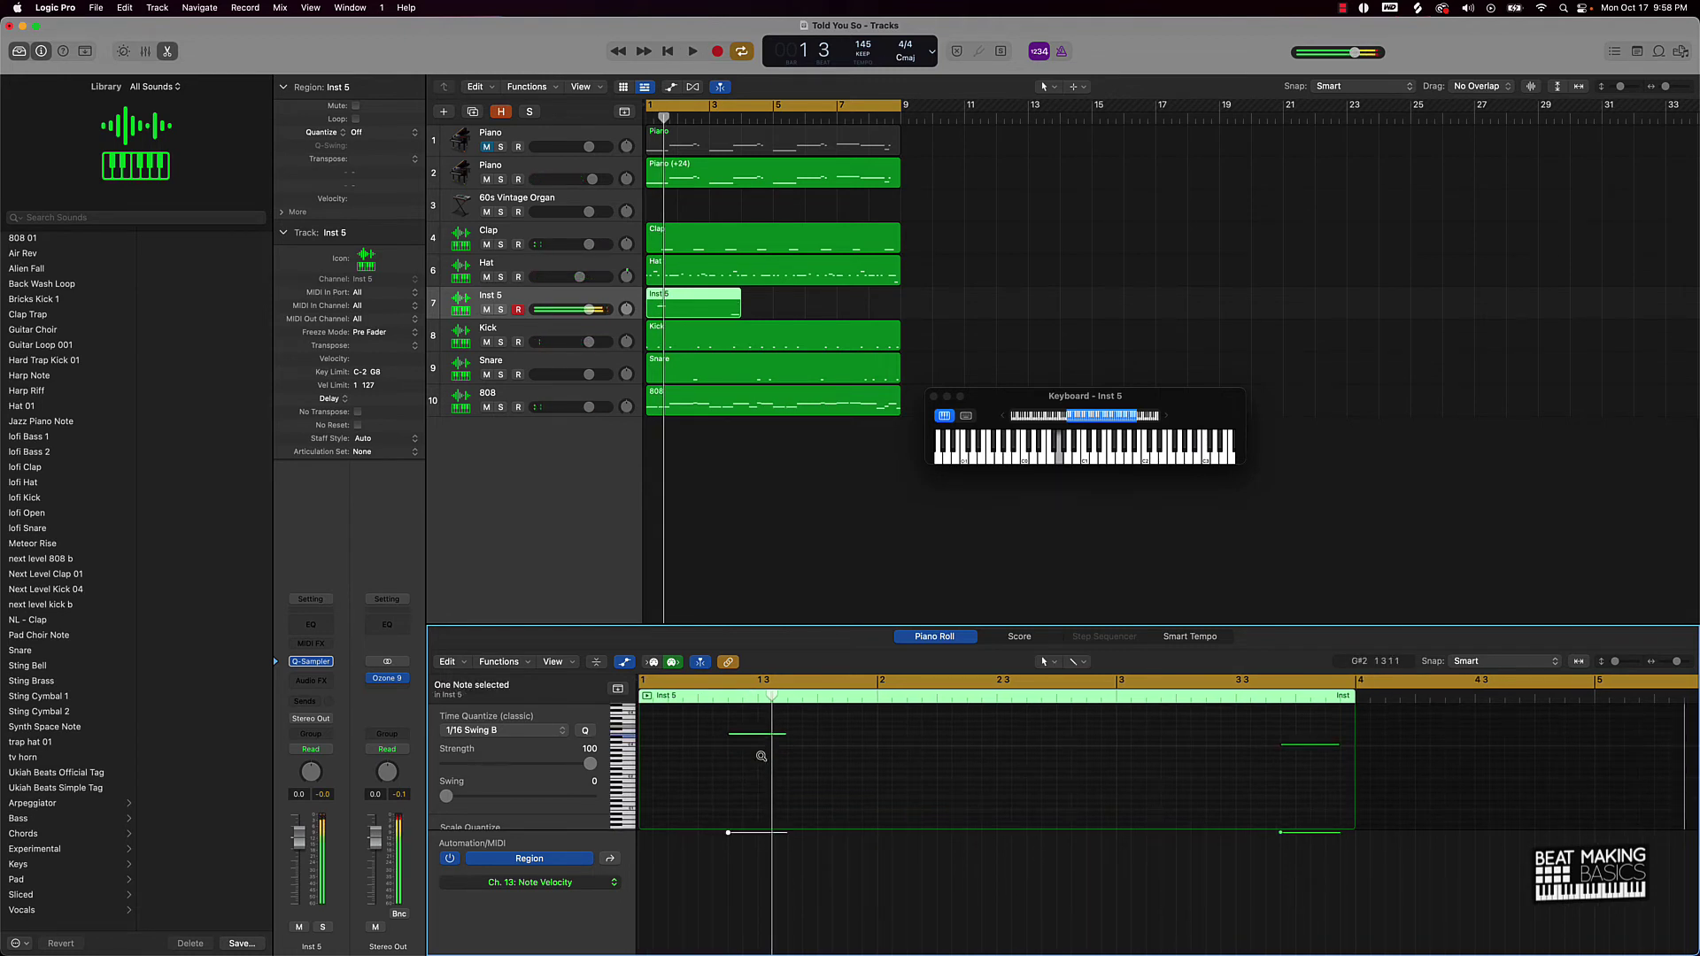
{"action": "key", "text": "space"}
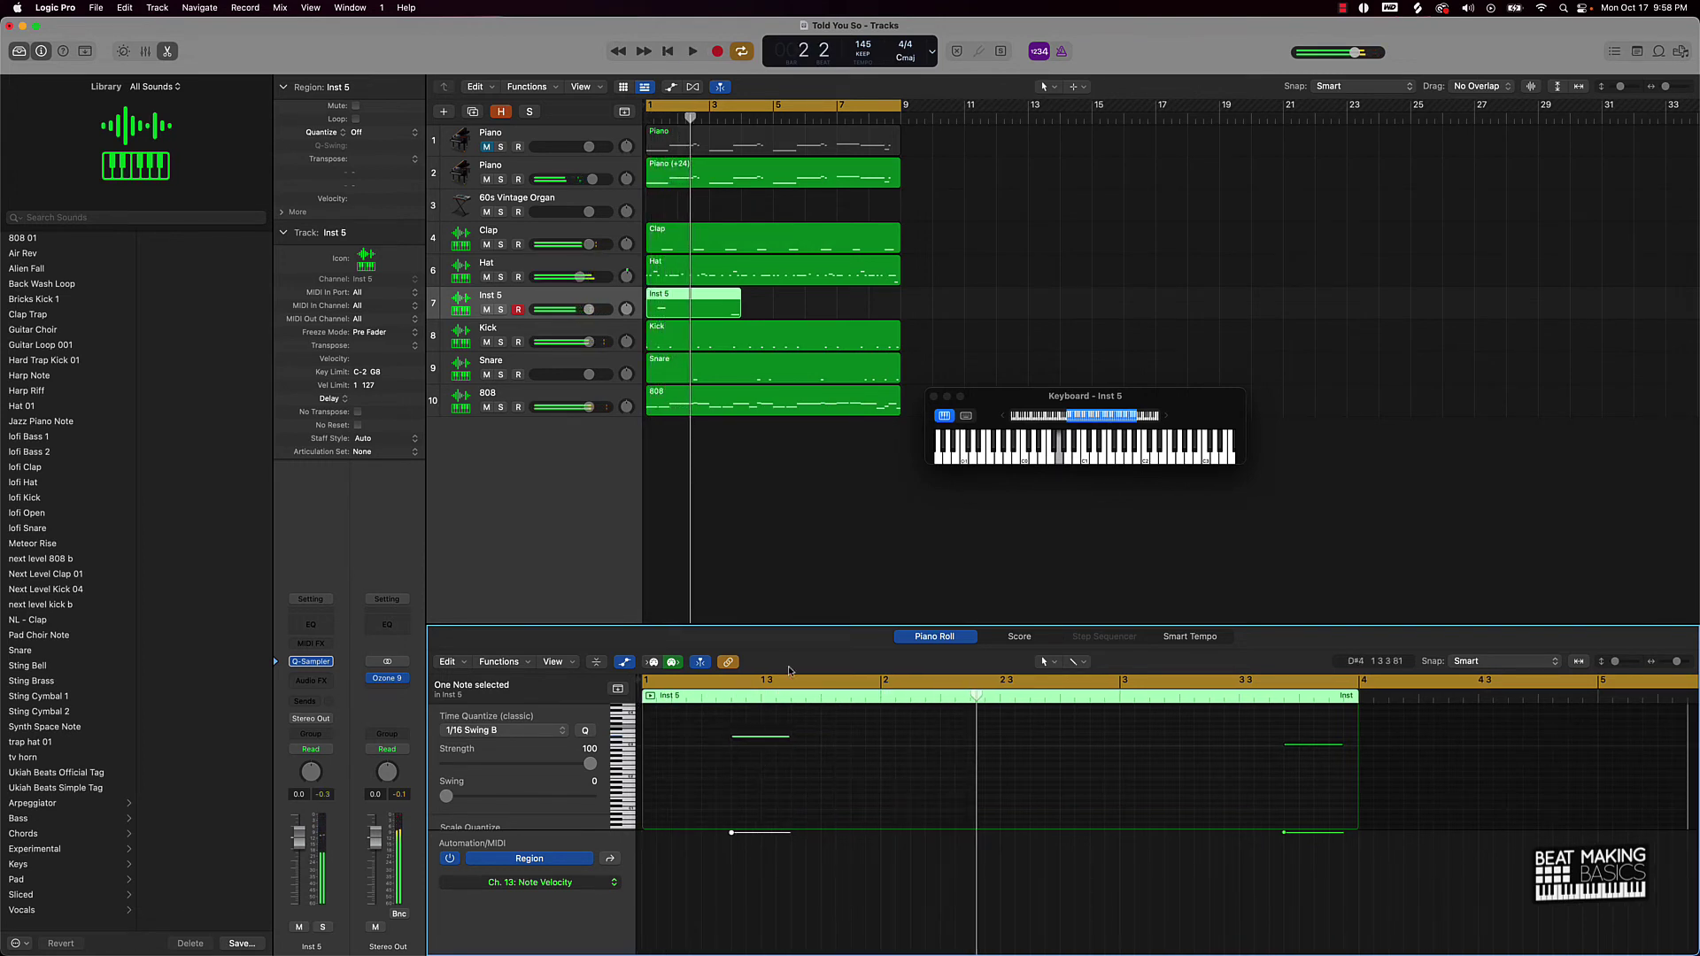
Lower the Inst 5 track volume to -9.8 dB and audition the open hat in the mix from the start
{"action": "key", "text": "space"}
{"action": "key", "text": "space"}
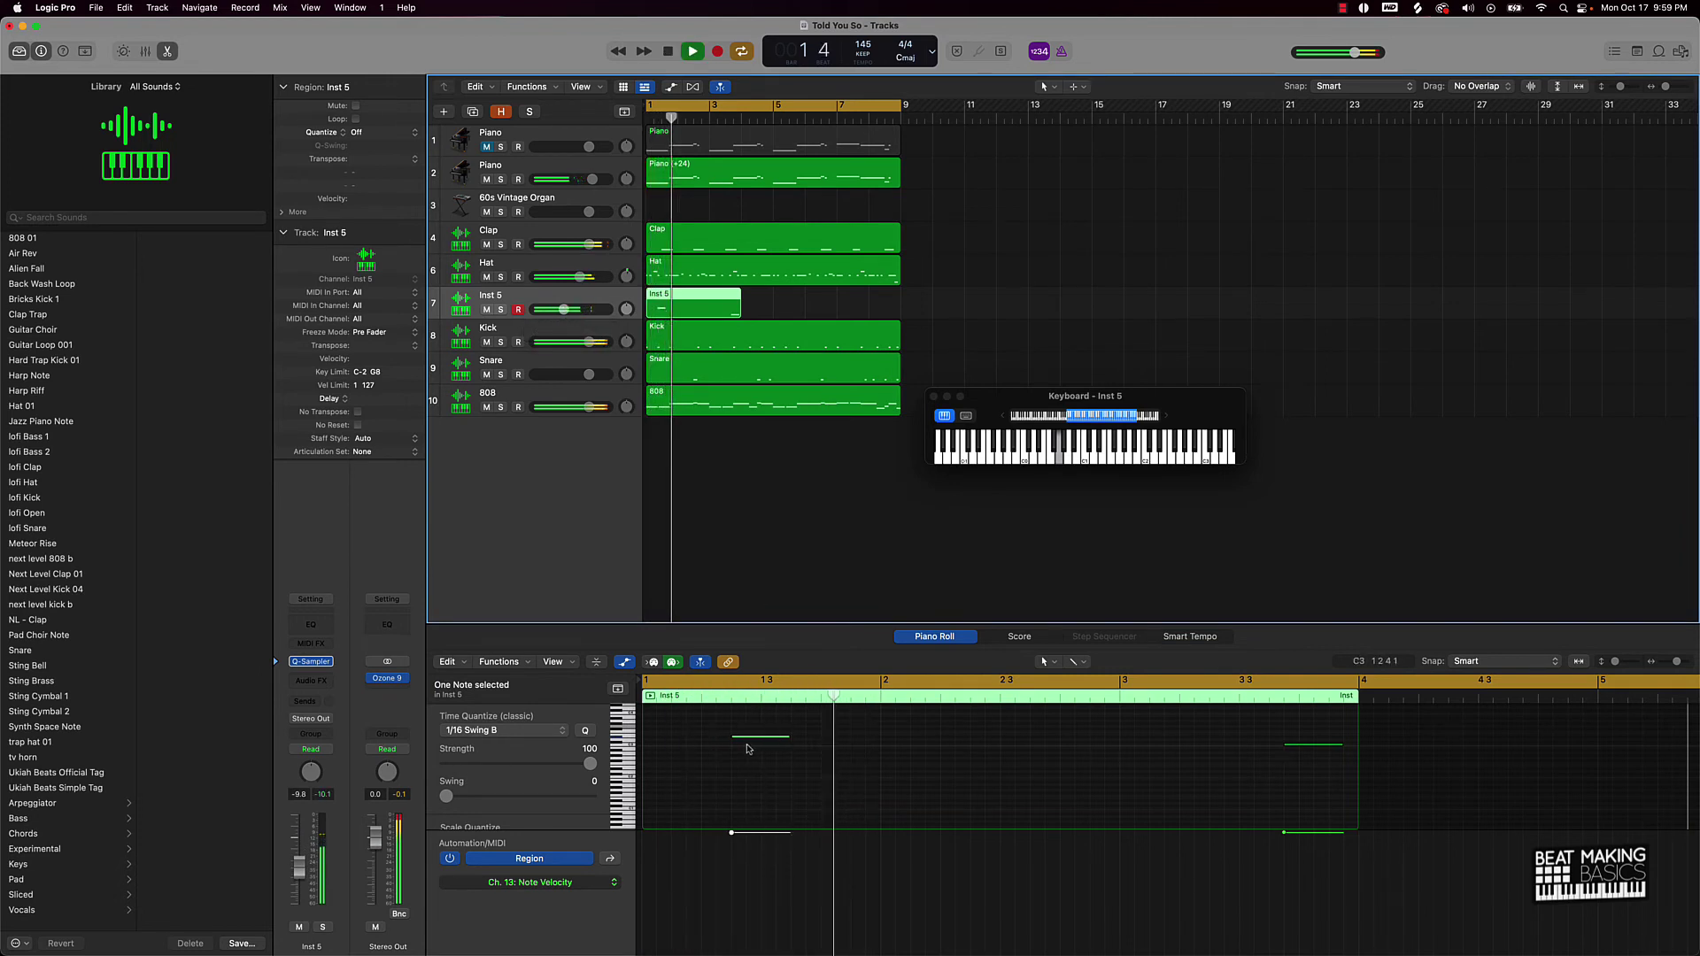
{"action": "key", "text": "Return"}
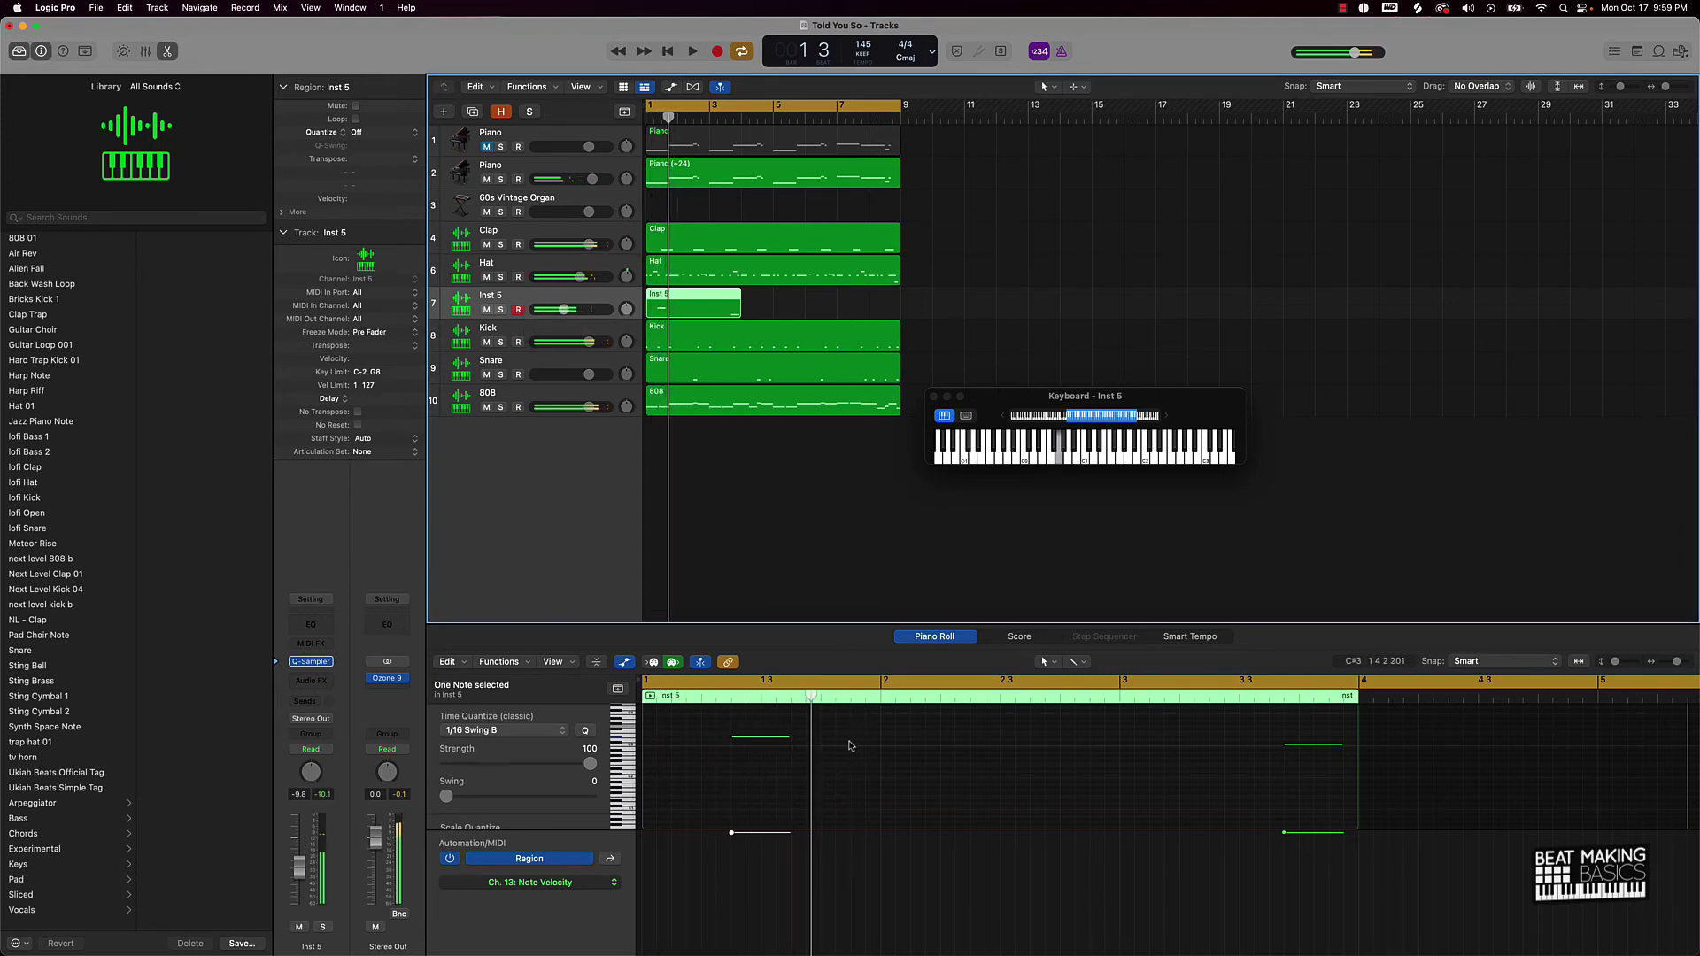
{"action": "key", "text": "Return"}
{"action": "key", "text": "space"}
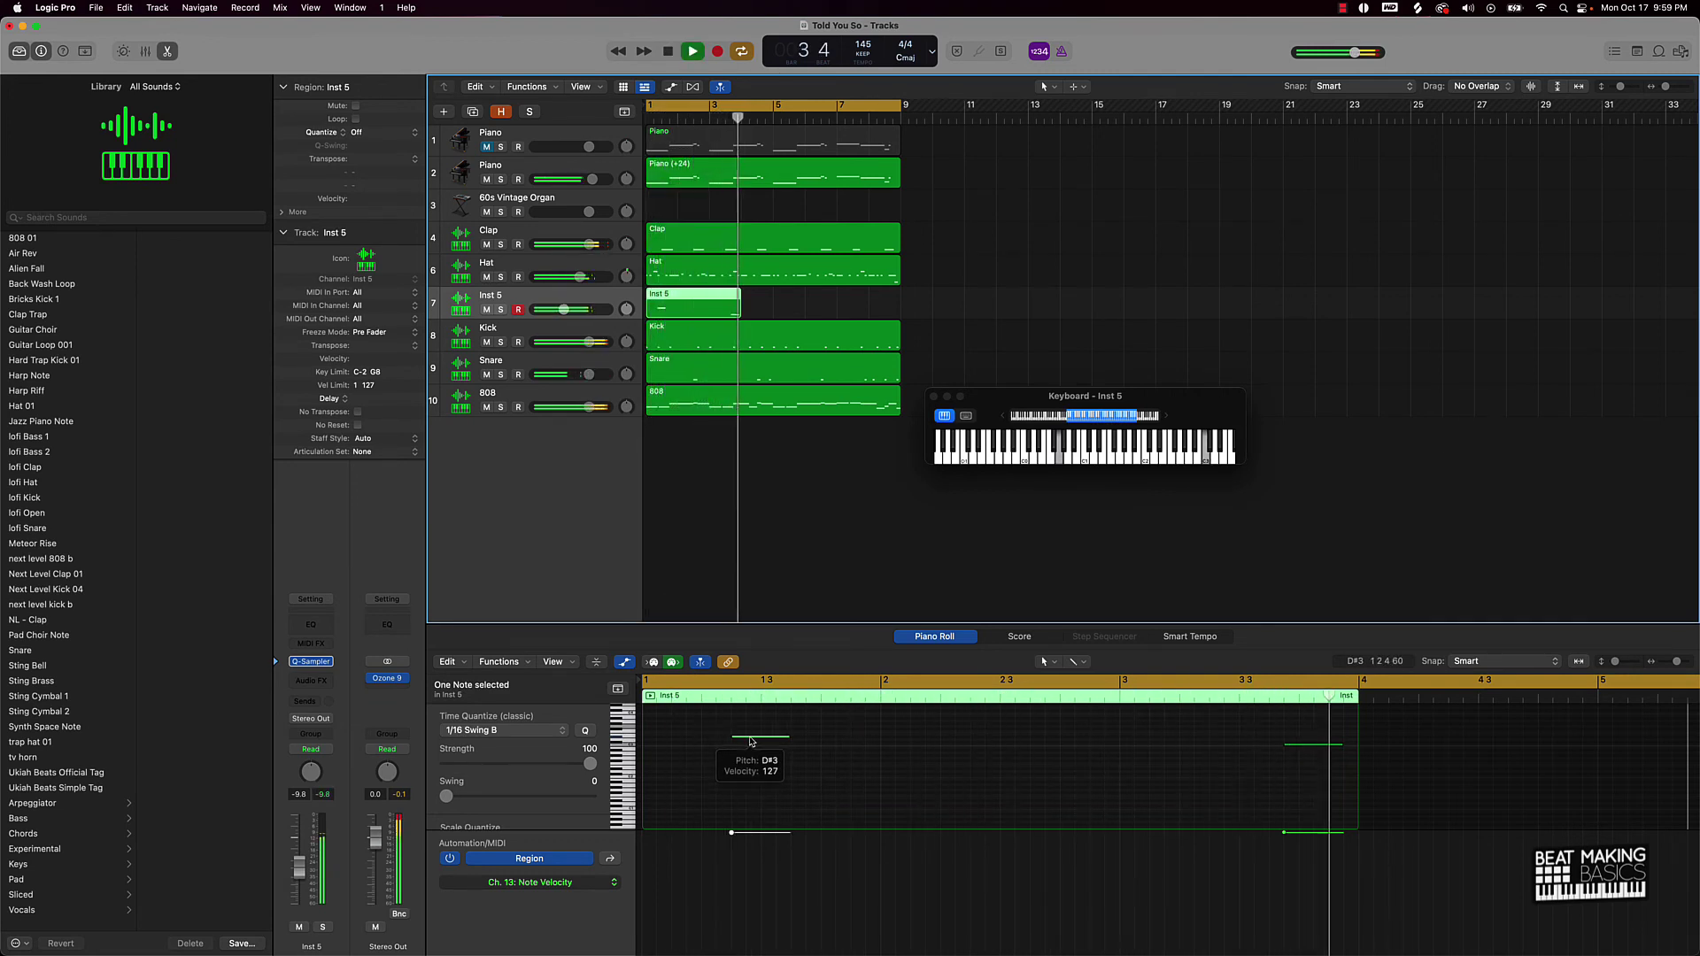
Move the bar 3 open-hat note one sixteenth later to position 3 4 1 1 and replay the beat from the start
{"action": "key", "text": "space"}
{"action": "left_click_drag", "start_coordinate": [1312, 749], "coordinate": [1324, 749]}
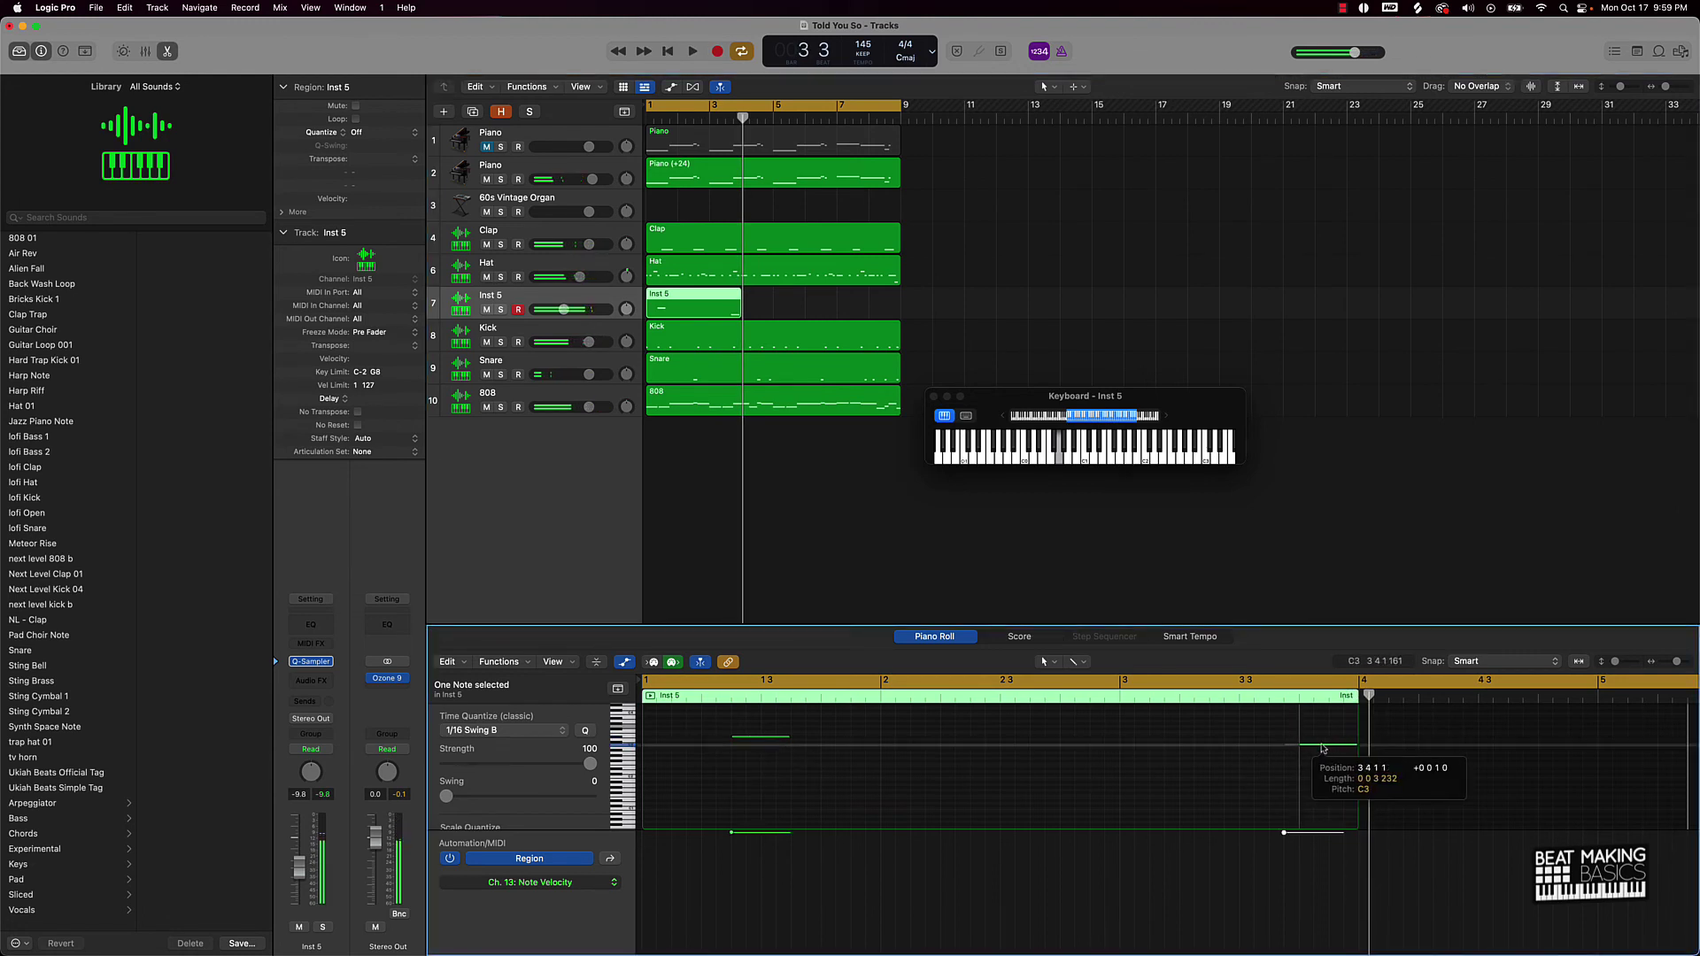
{"action": "double_click", "coordinate": [1137, 702]}
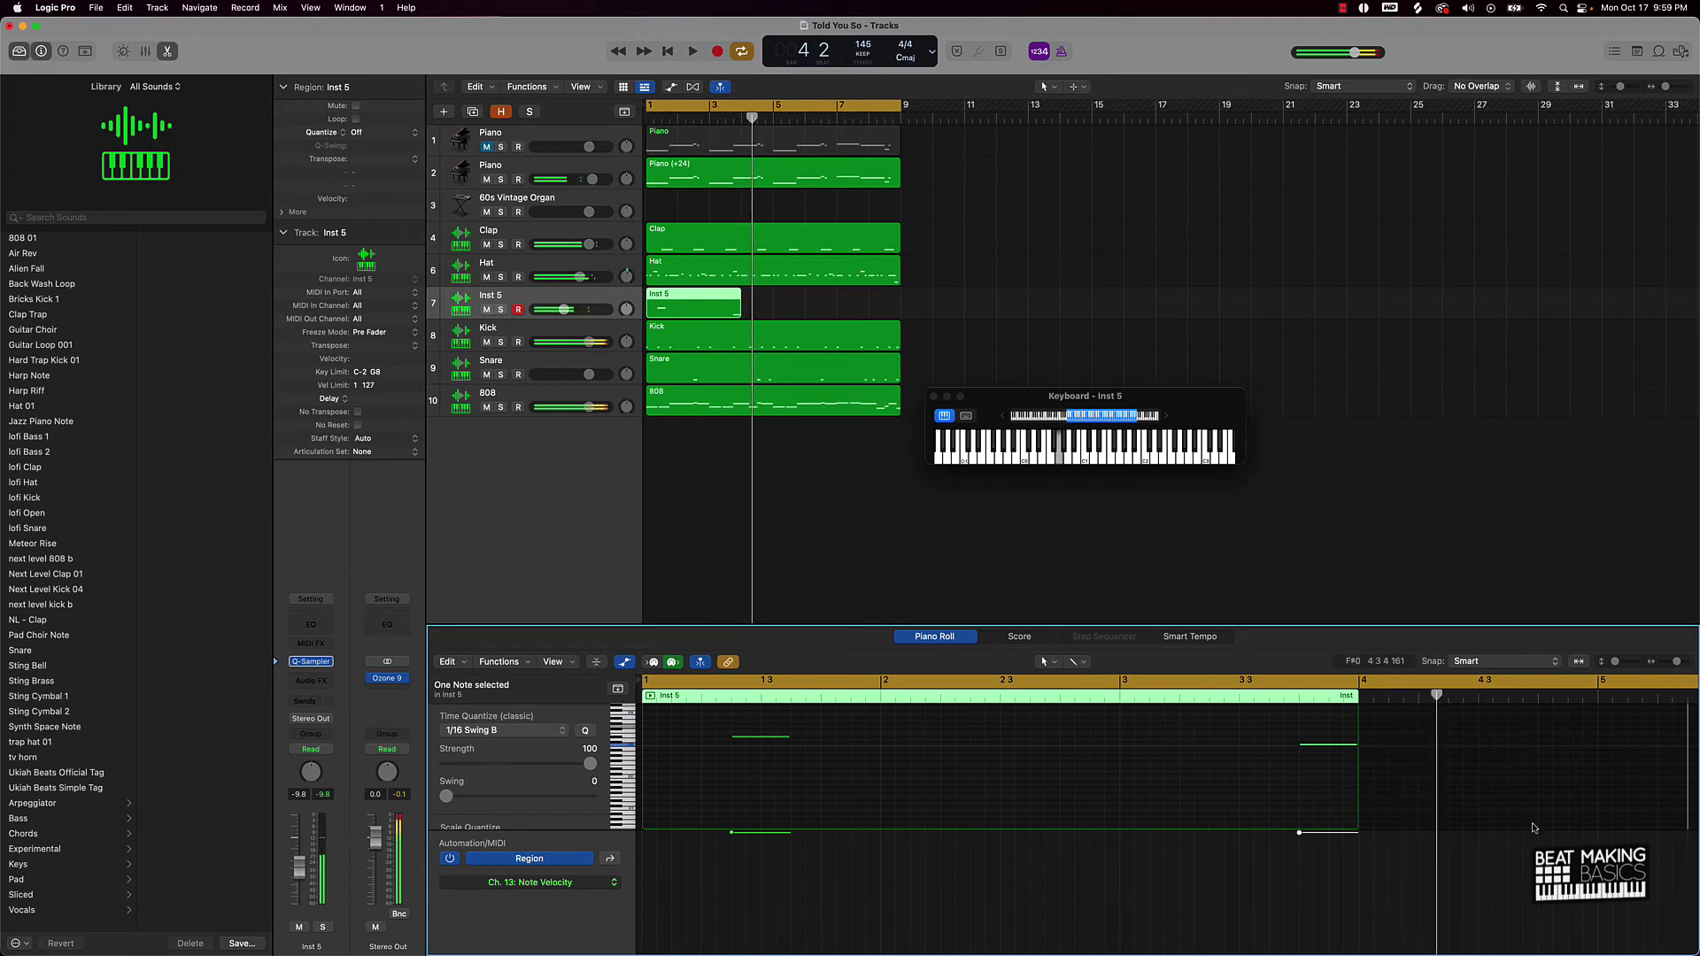
{"action": "key", "text": "Return"}
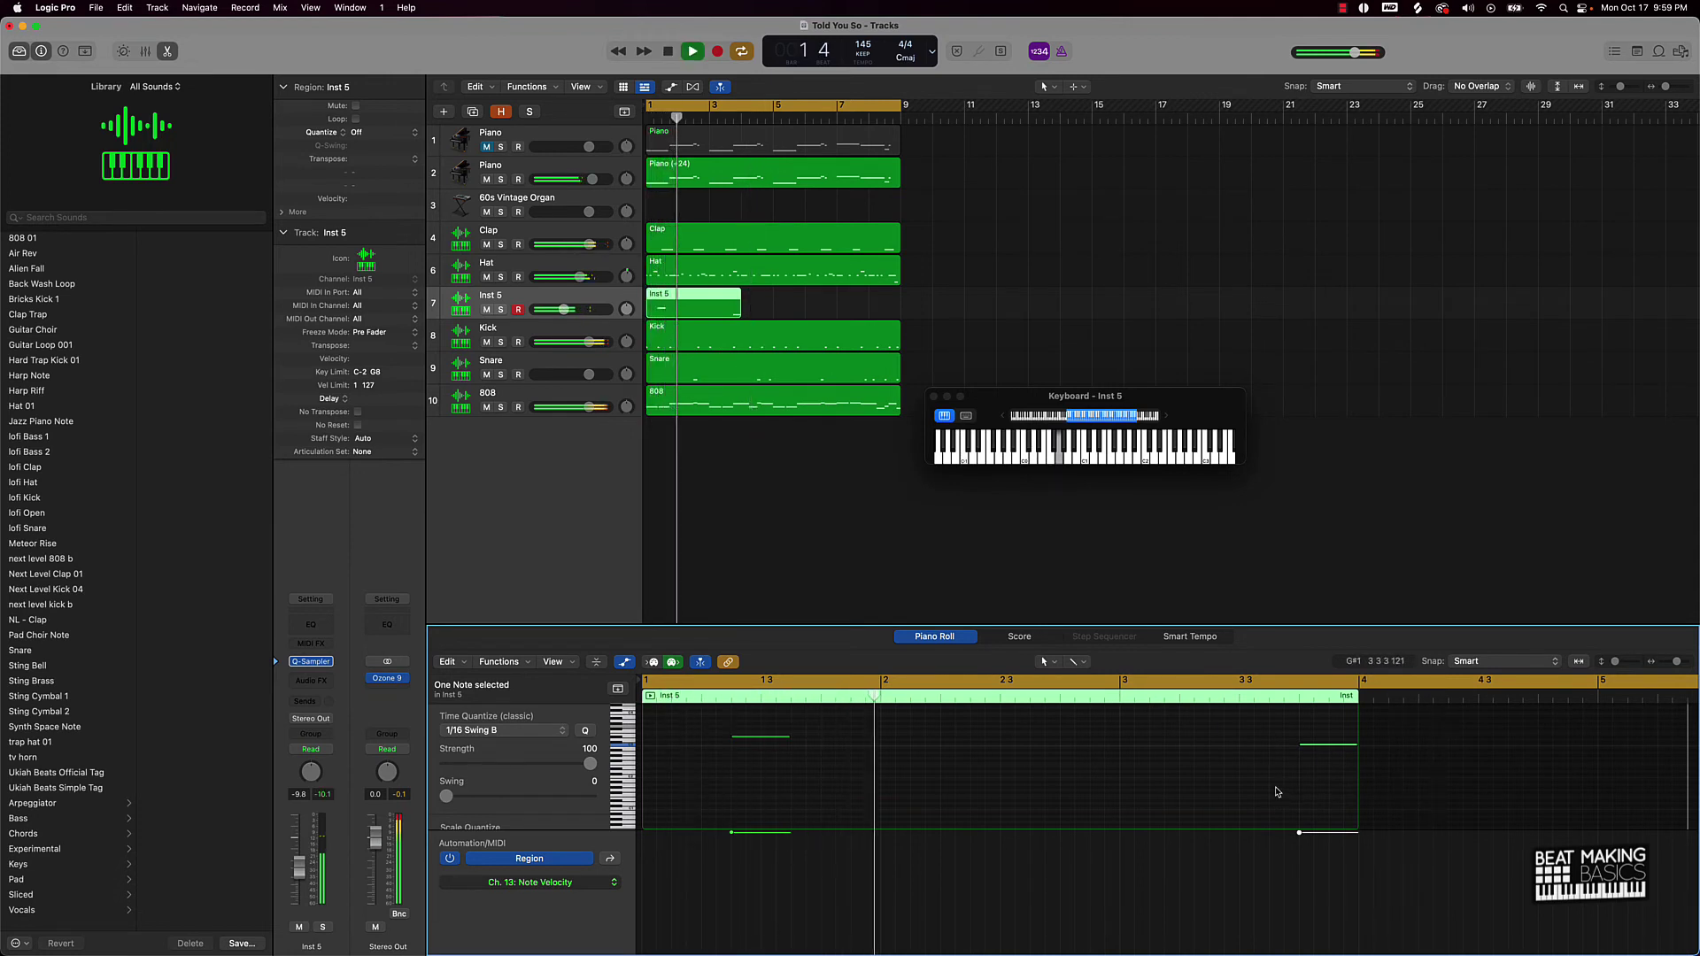
Add open-hat notes on beat 4 of bars 1, 2 and 4, checking the placement against playback
{"action": "key", "text": "Return"}
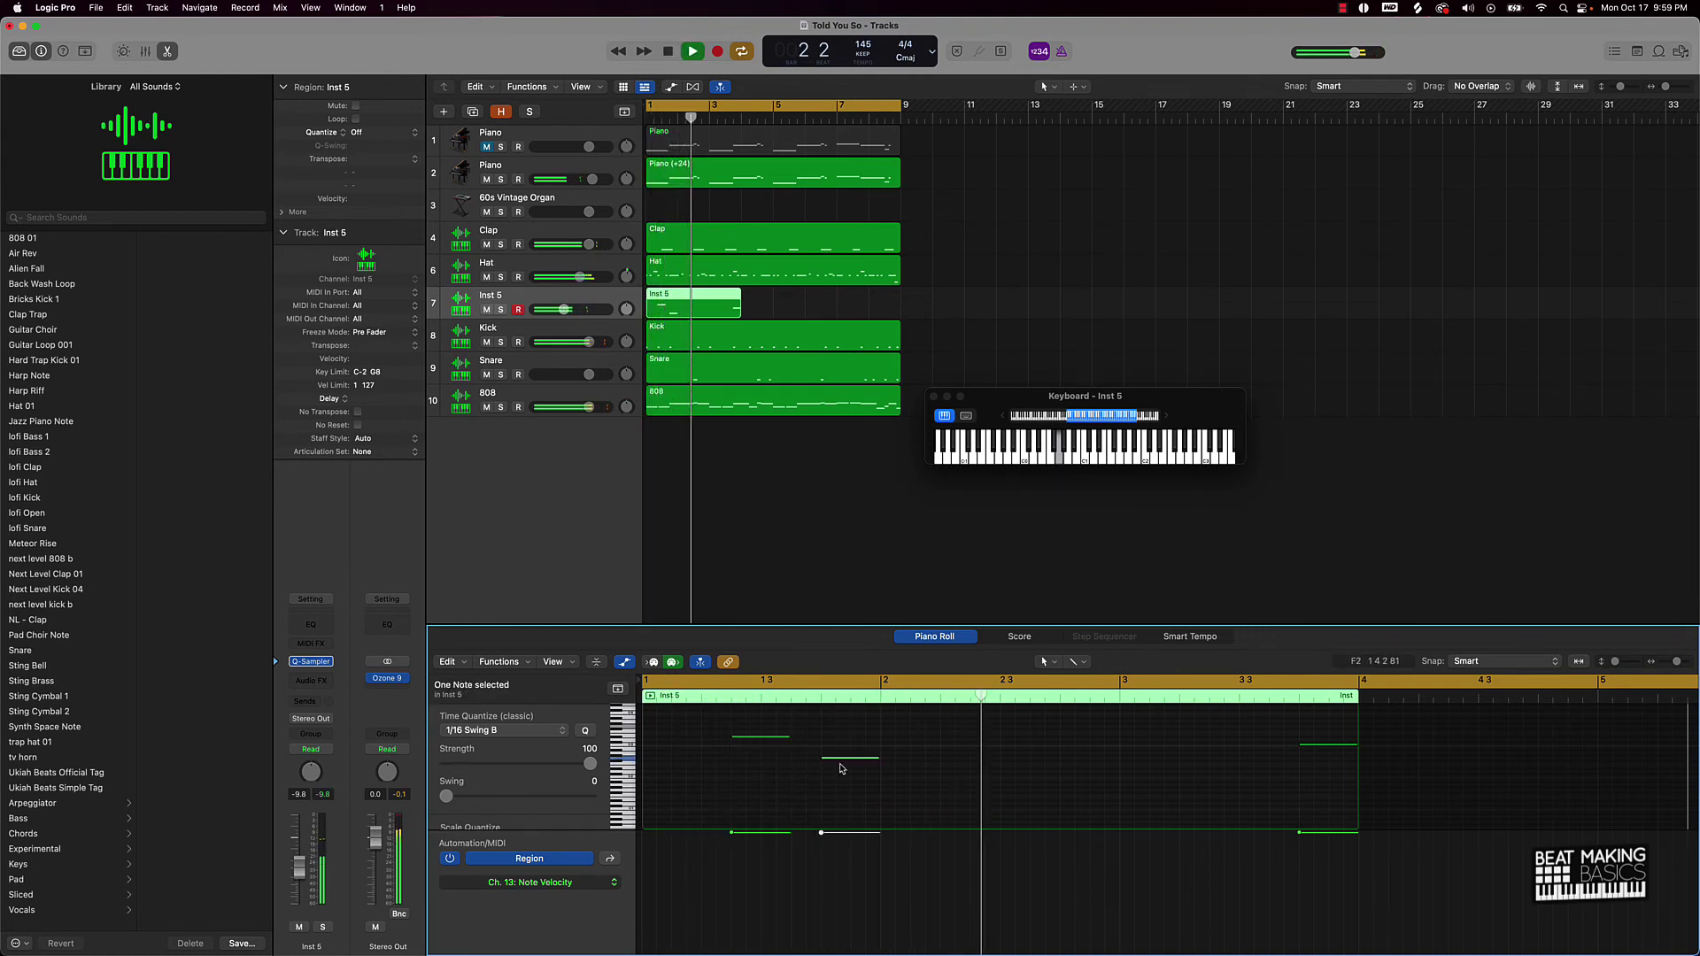
{"action": "key", "text": "space"}
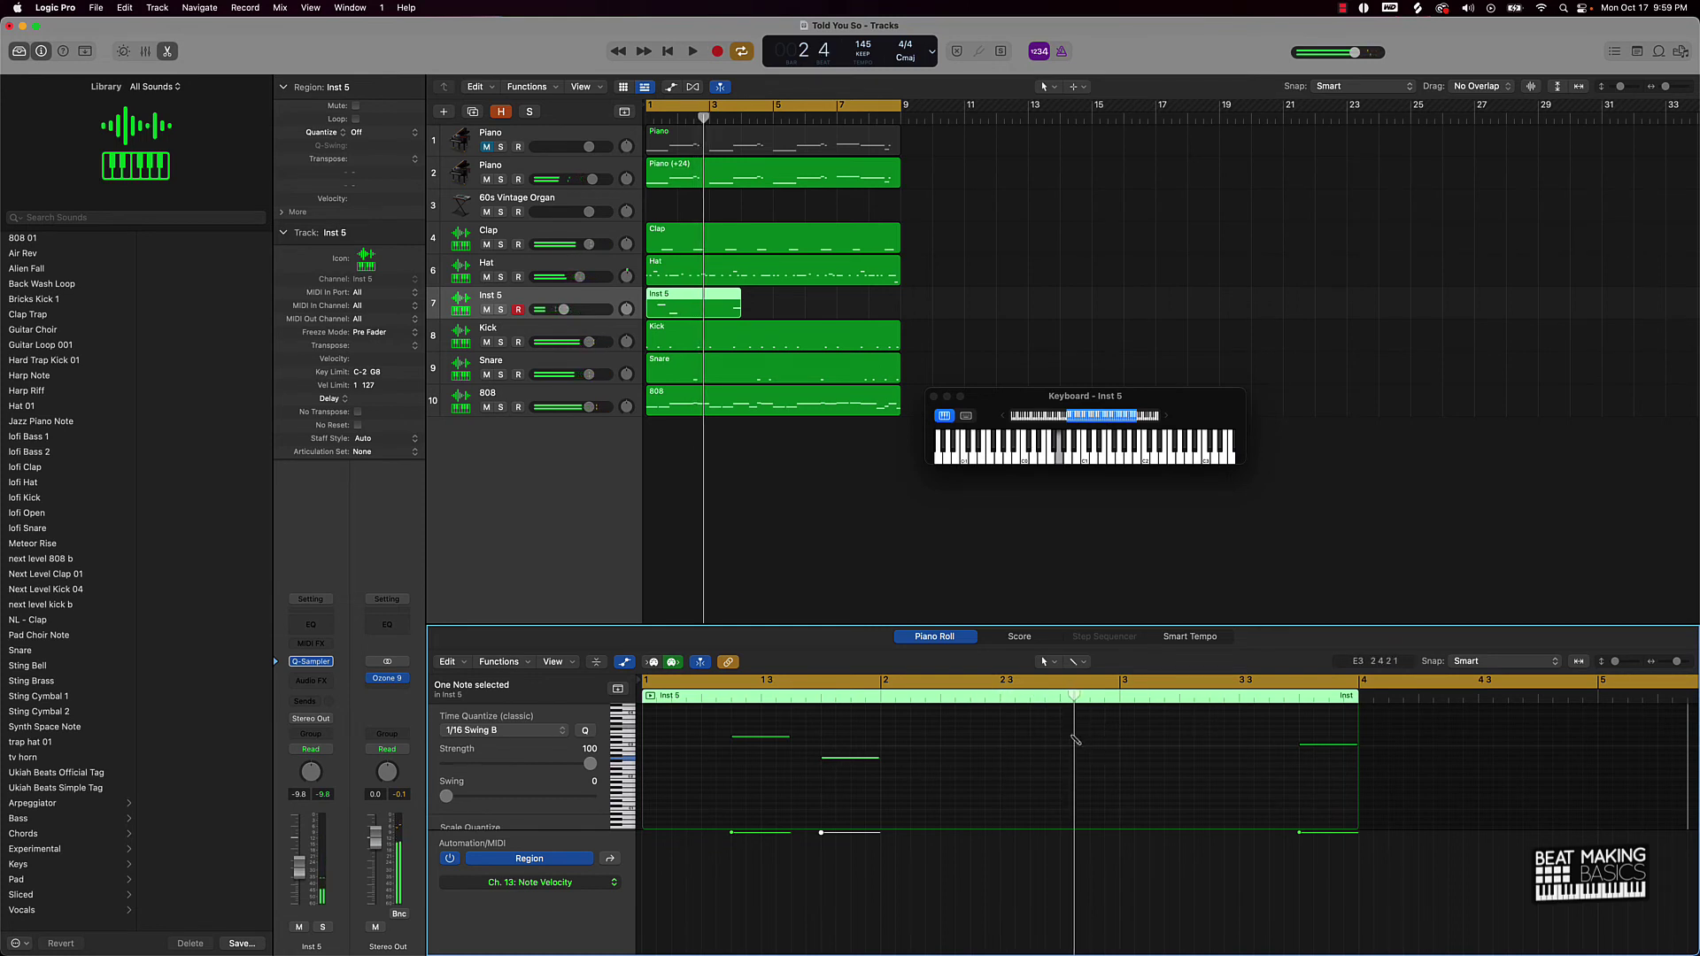
{"action": "key", "text": "space"}
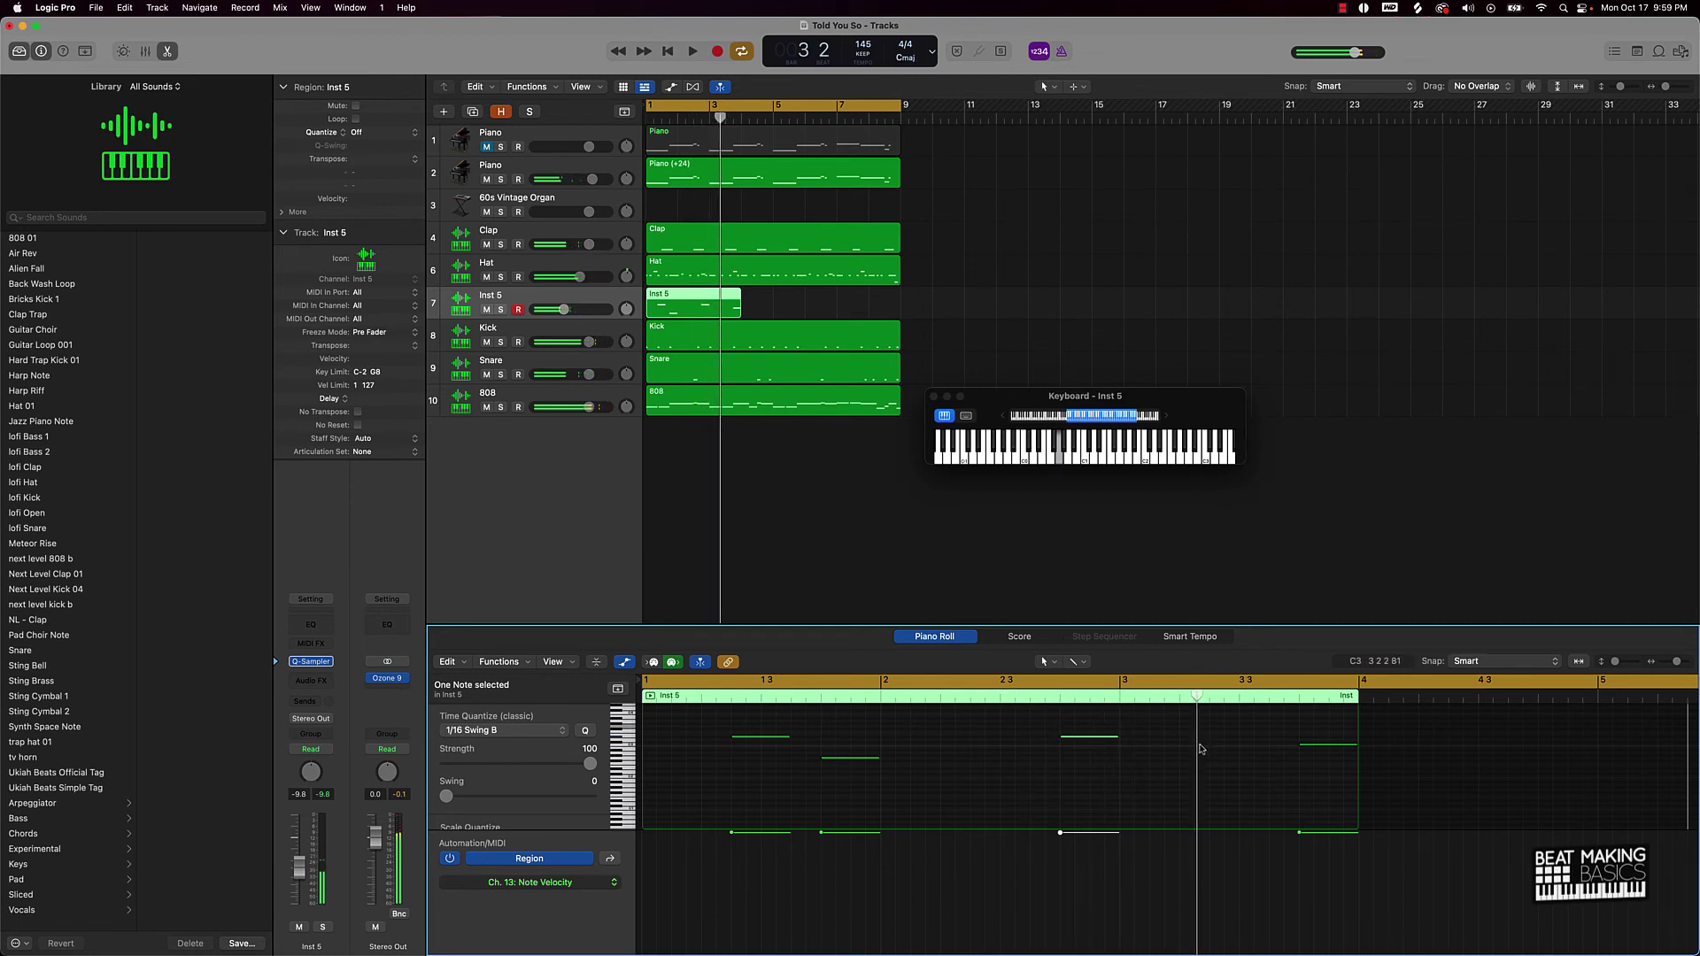
{"action": "key", "text": "space"}
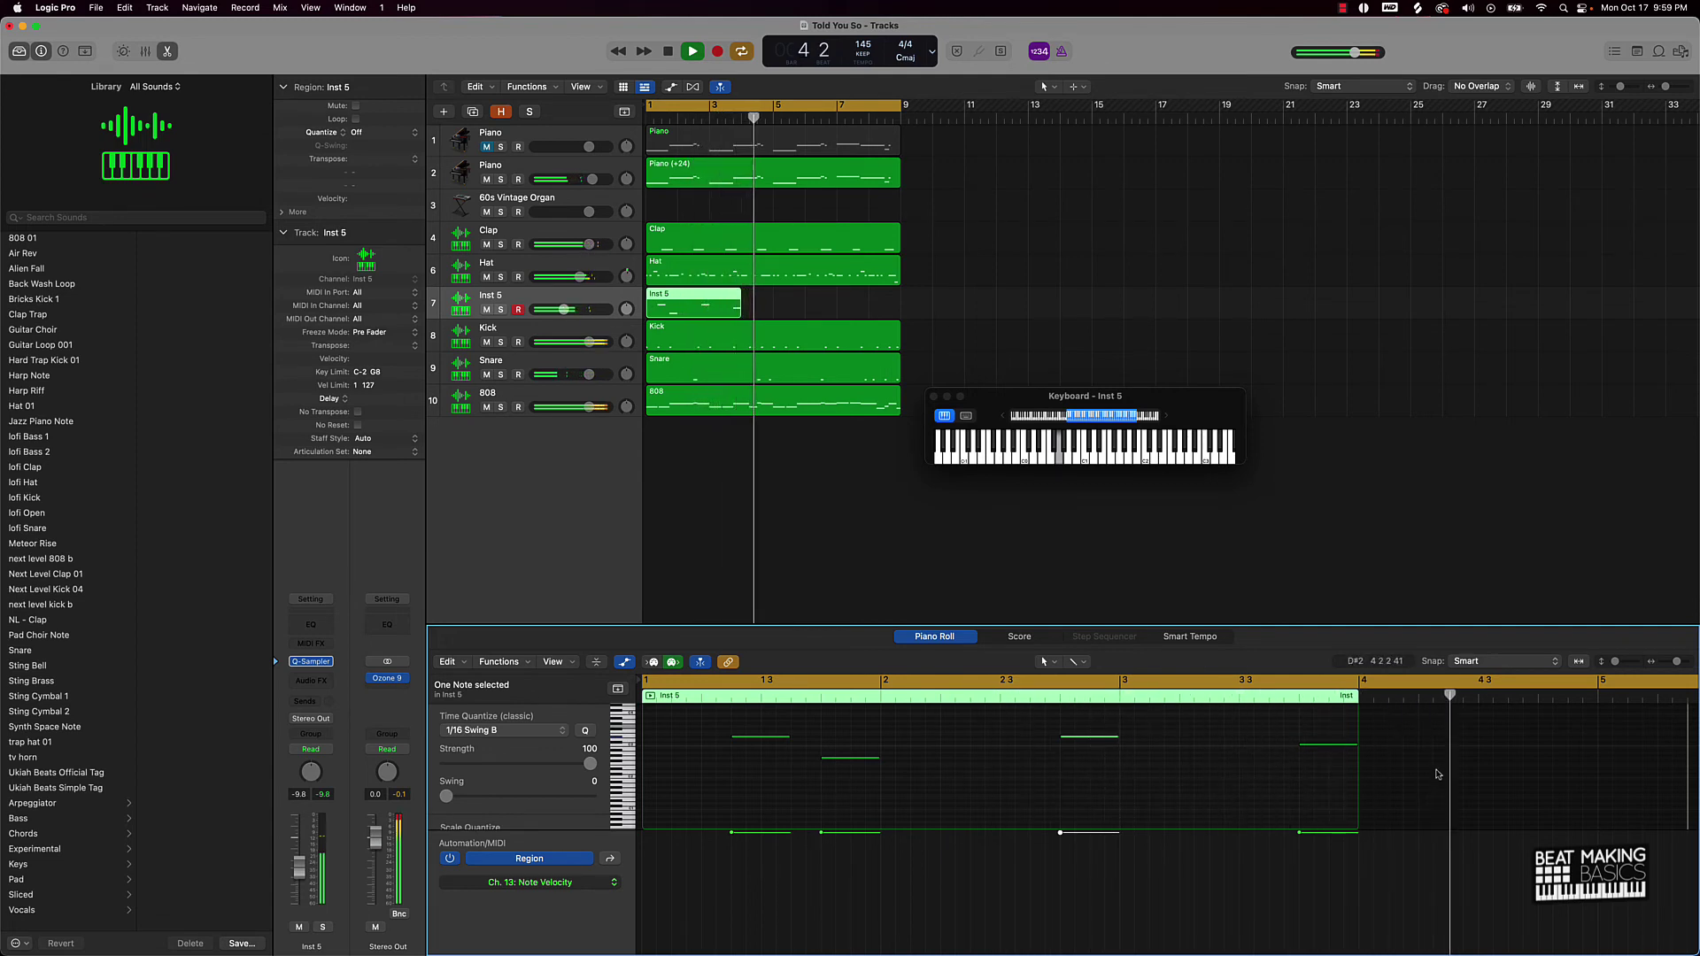
{"action": "left_click", "coordinate": [1543, 751]}
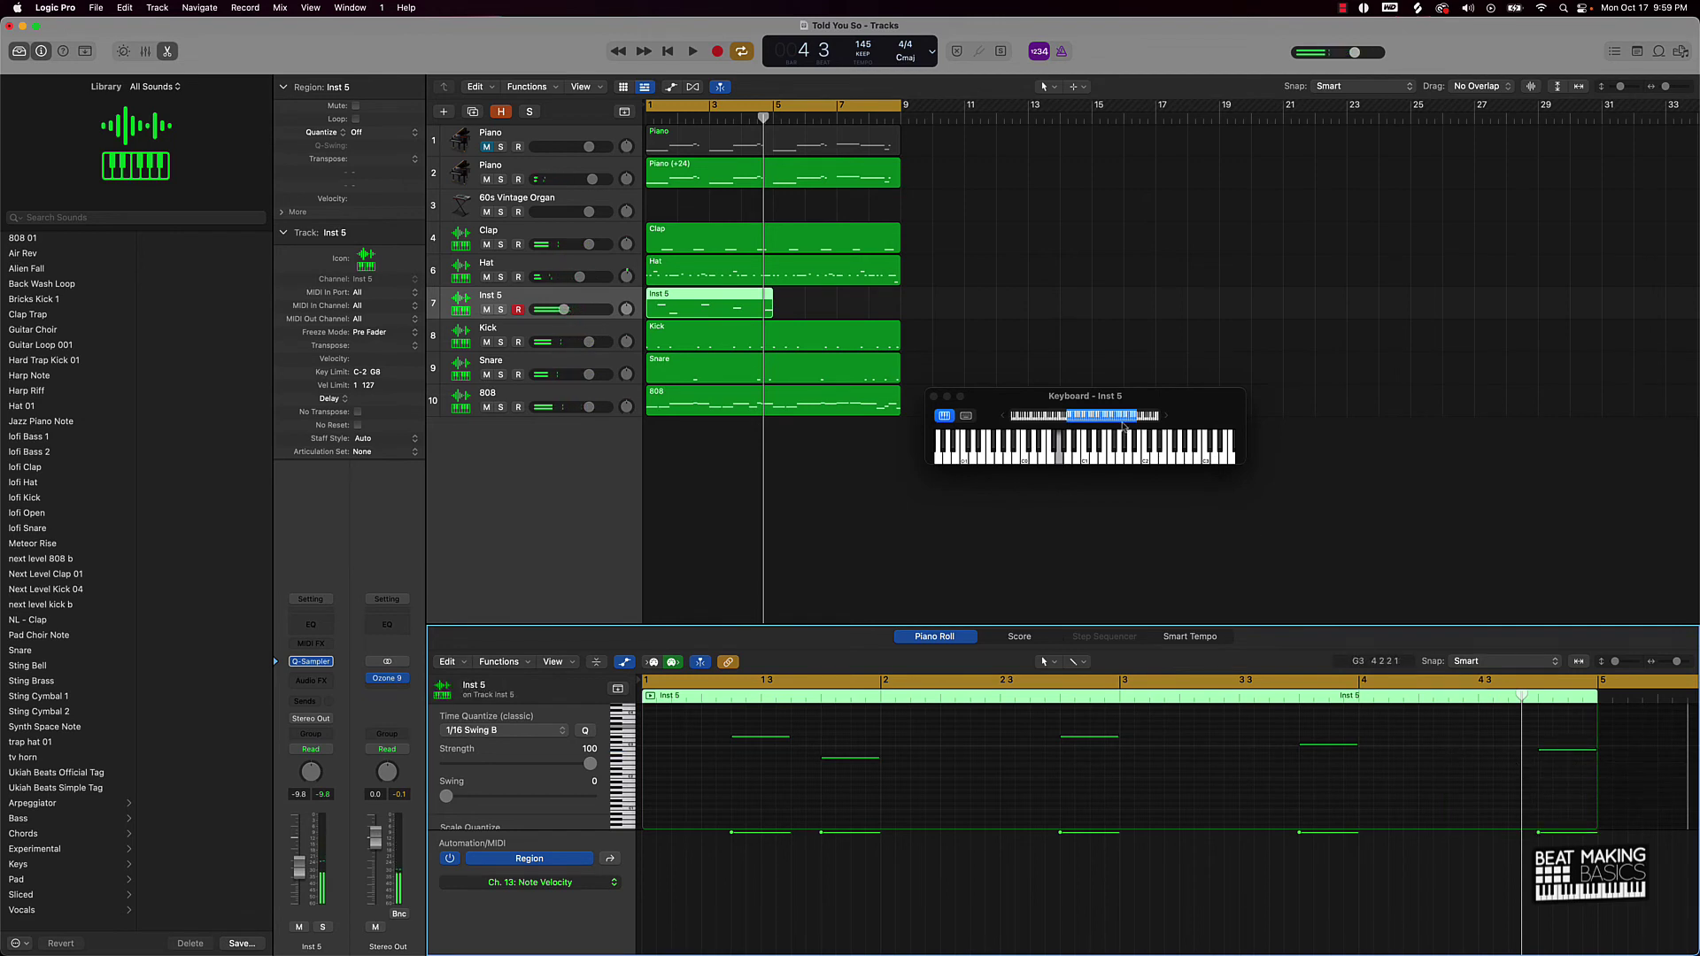
Repeat the four-bar Inst 5 region once and join both copies into a single eight-bar region
{"action": "left_click", "coordinate": [704, 306]}
{"action": "key", "text": "super+r"}
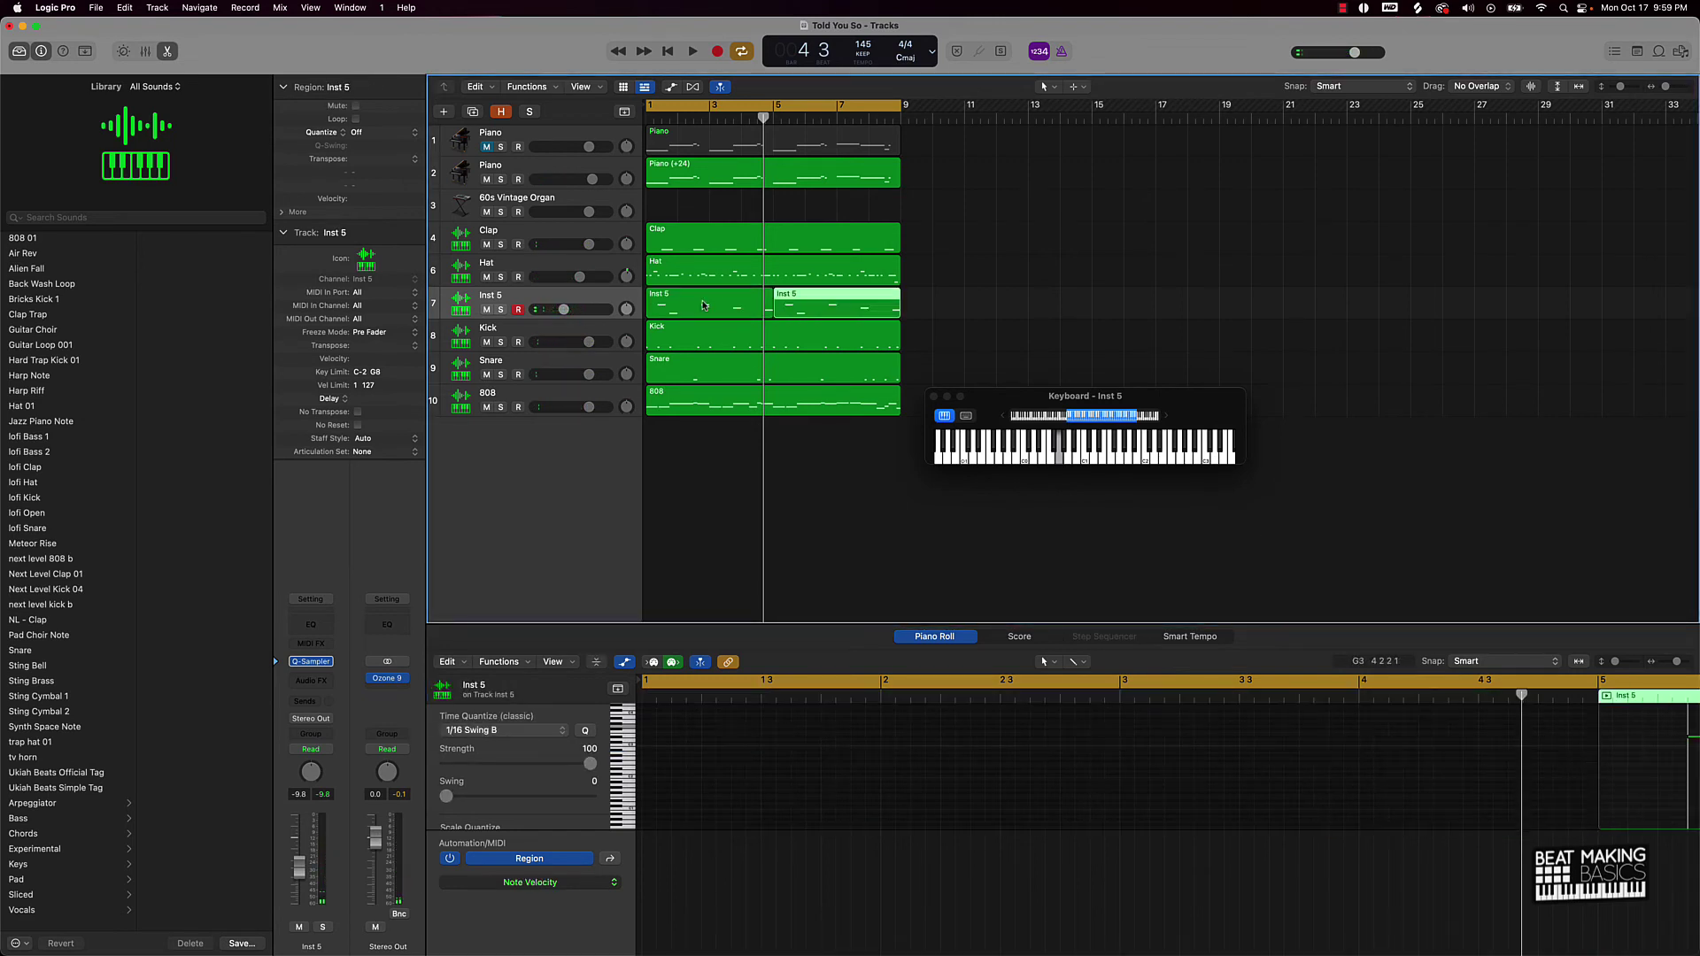
{"action": "key", "text": "space"}
{"action": "key", "text": "super+j"}
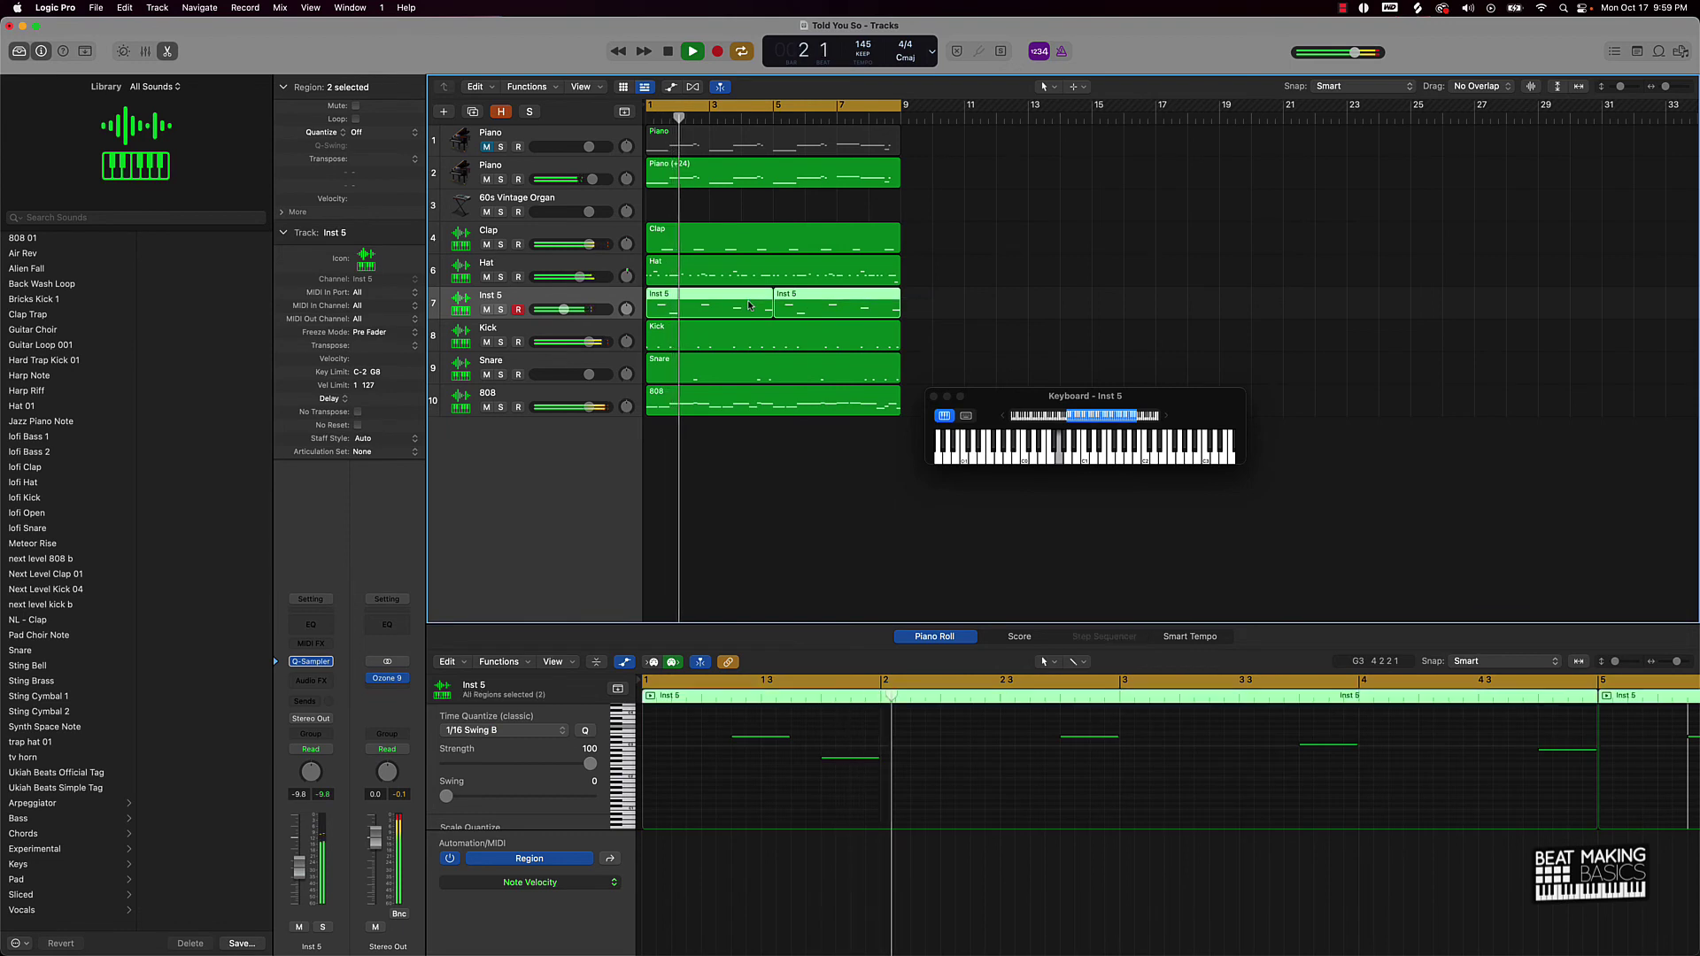
{"action": "key", "text": "space"}
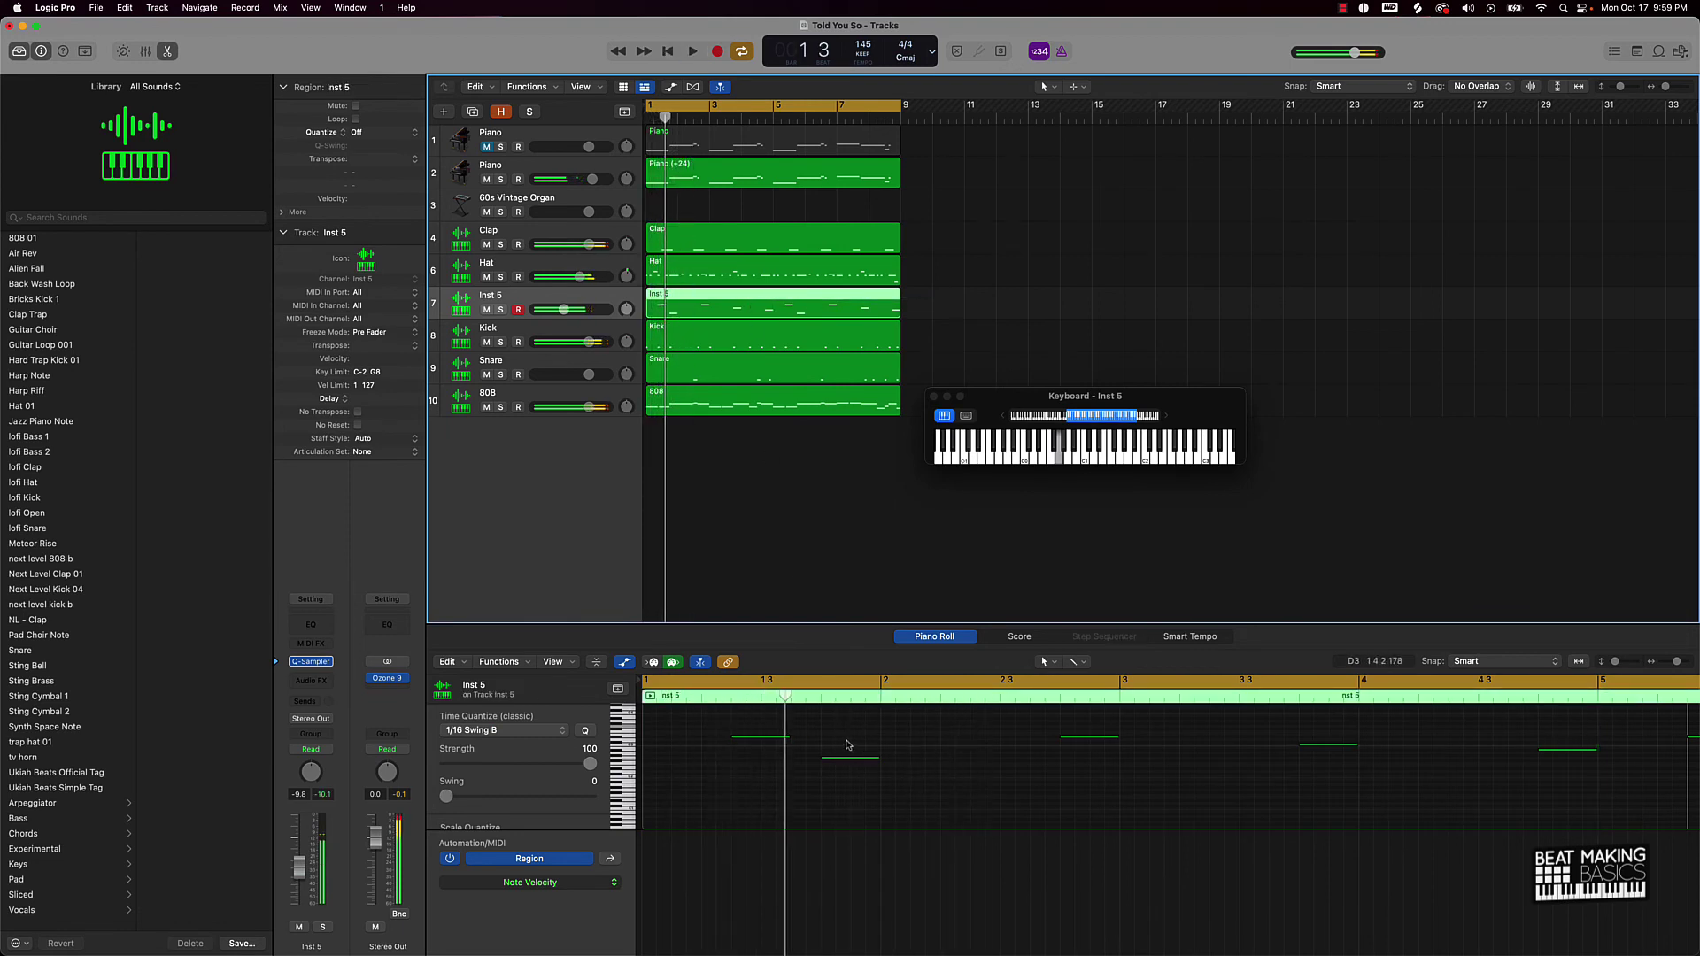
Compare the beat with and without the beat 4 open-hat note in bar 1, and raise that note to A#2
{"action": "left_click", "coordinate": [855, 771]}
{"action": "key", "text": "space"}
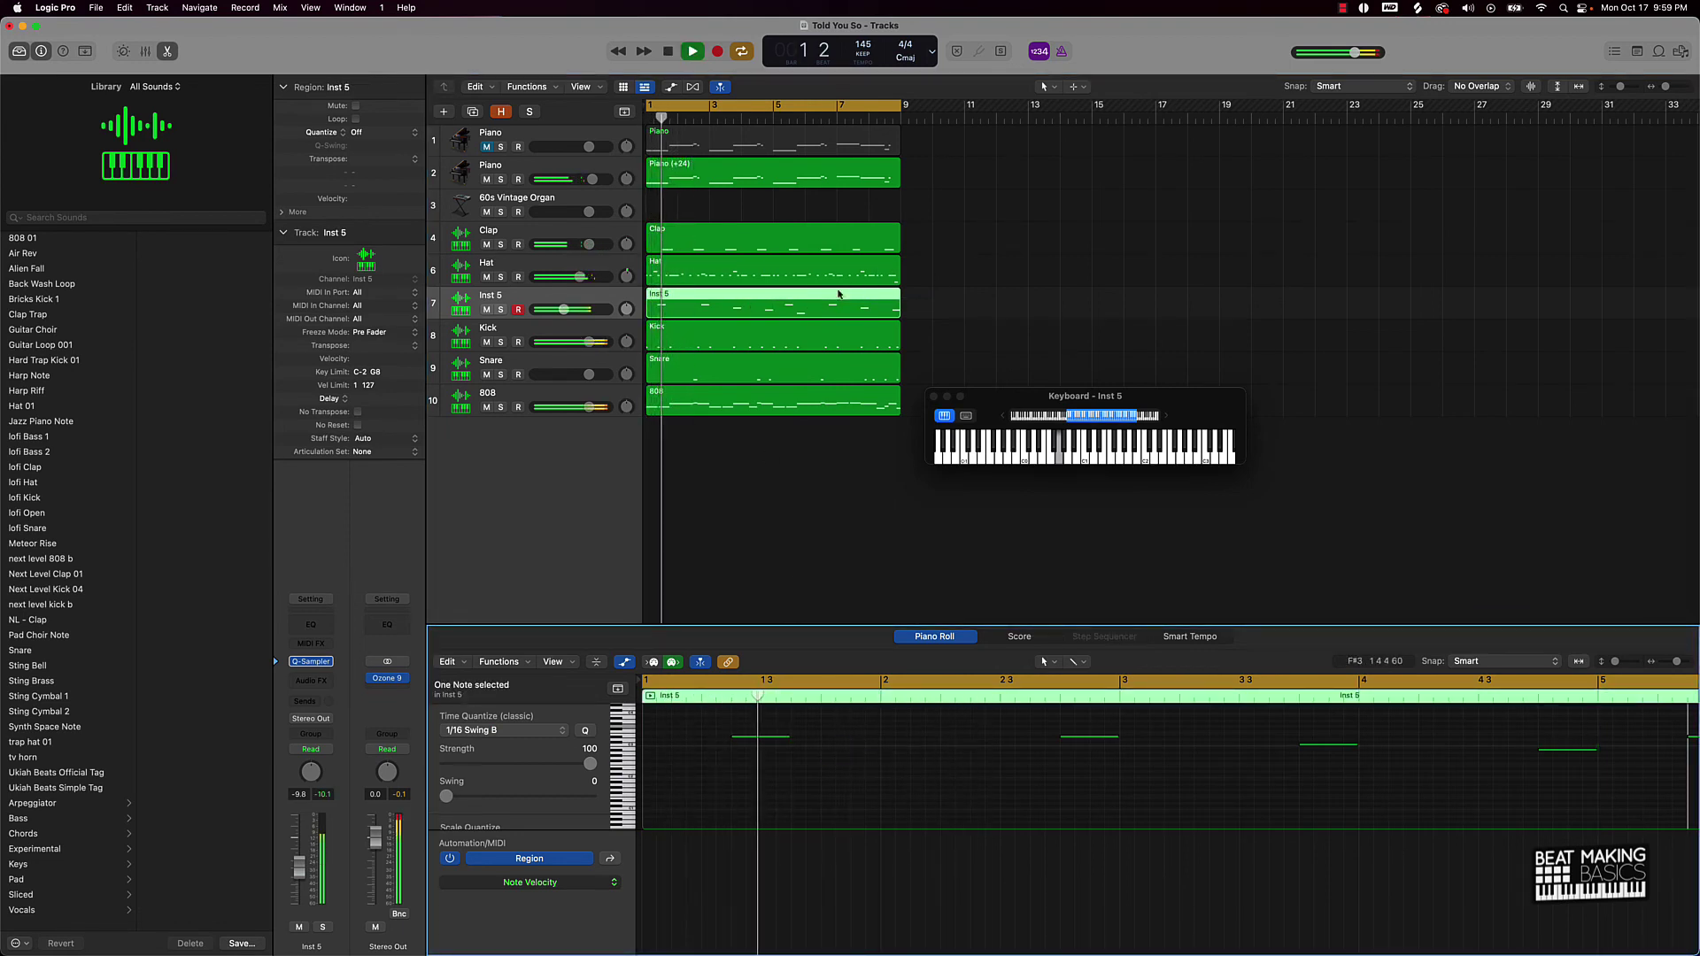
{"action": "key", "text": "space"}
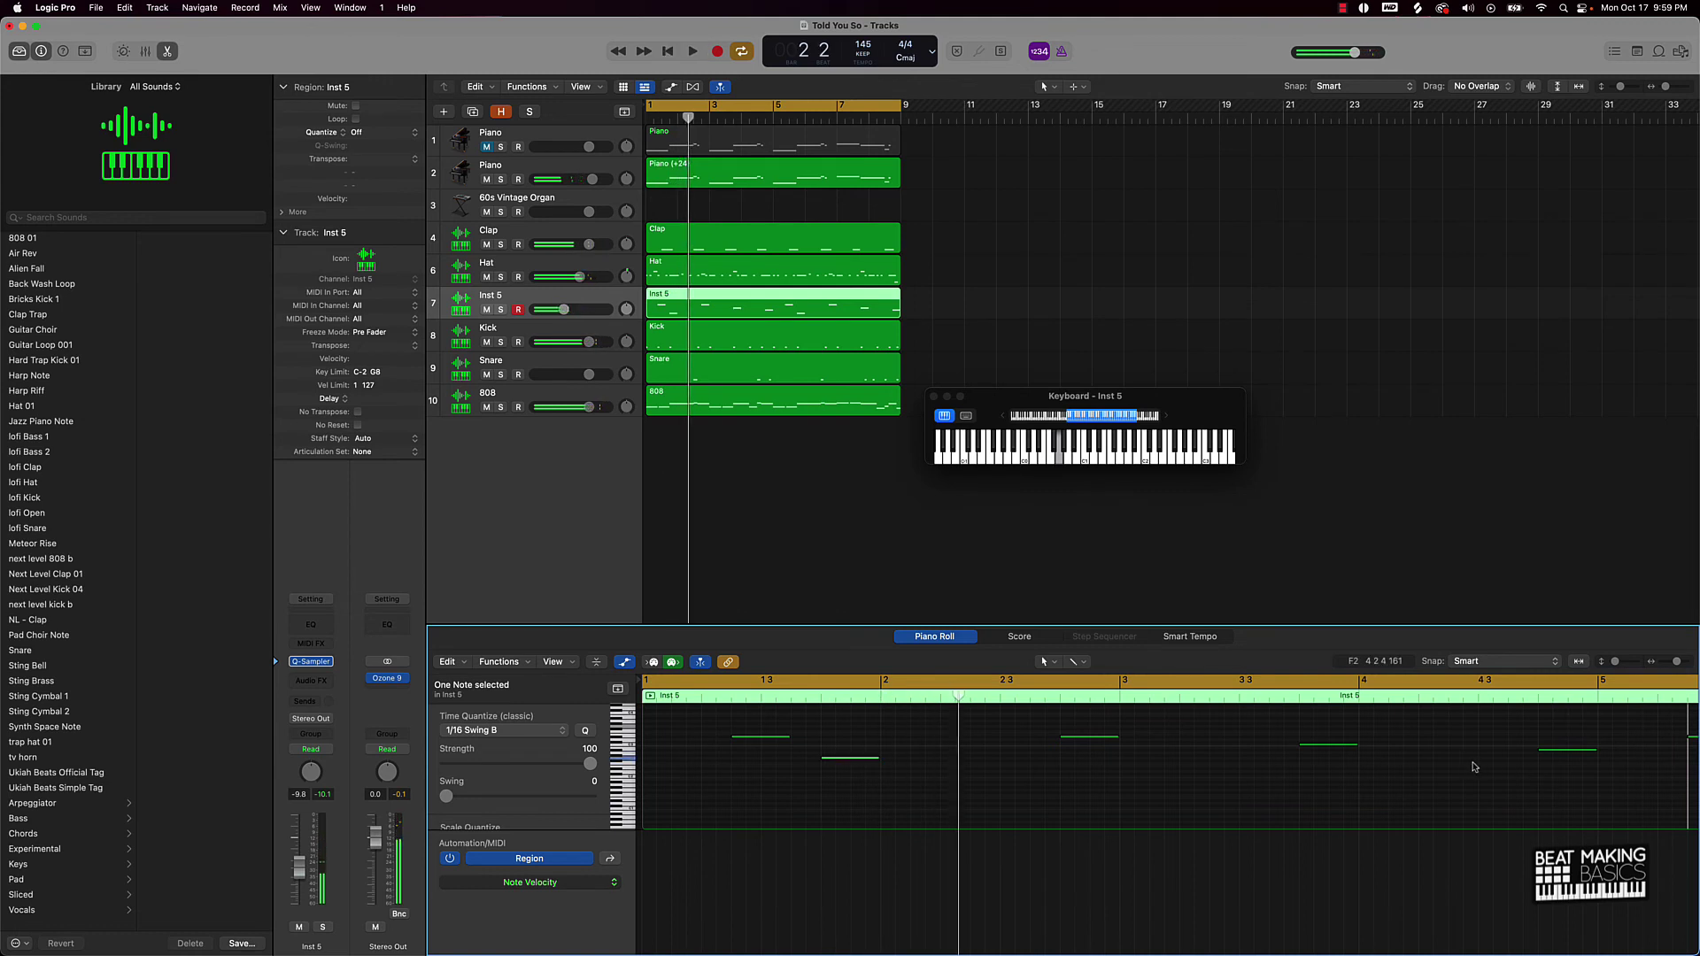
{"action": "key", "text": "space"}
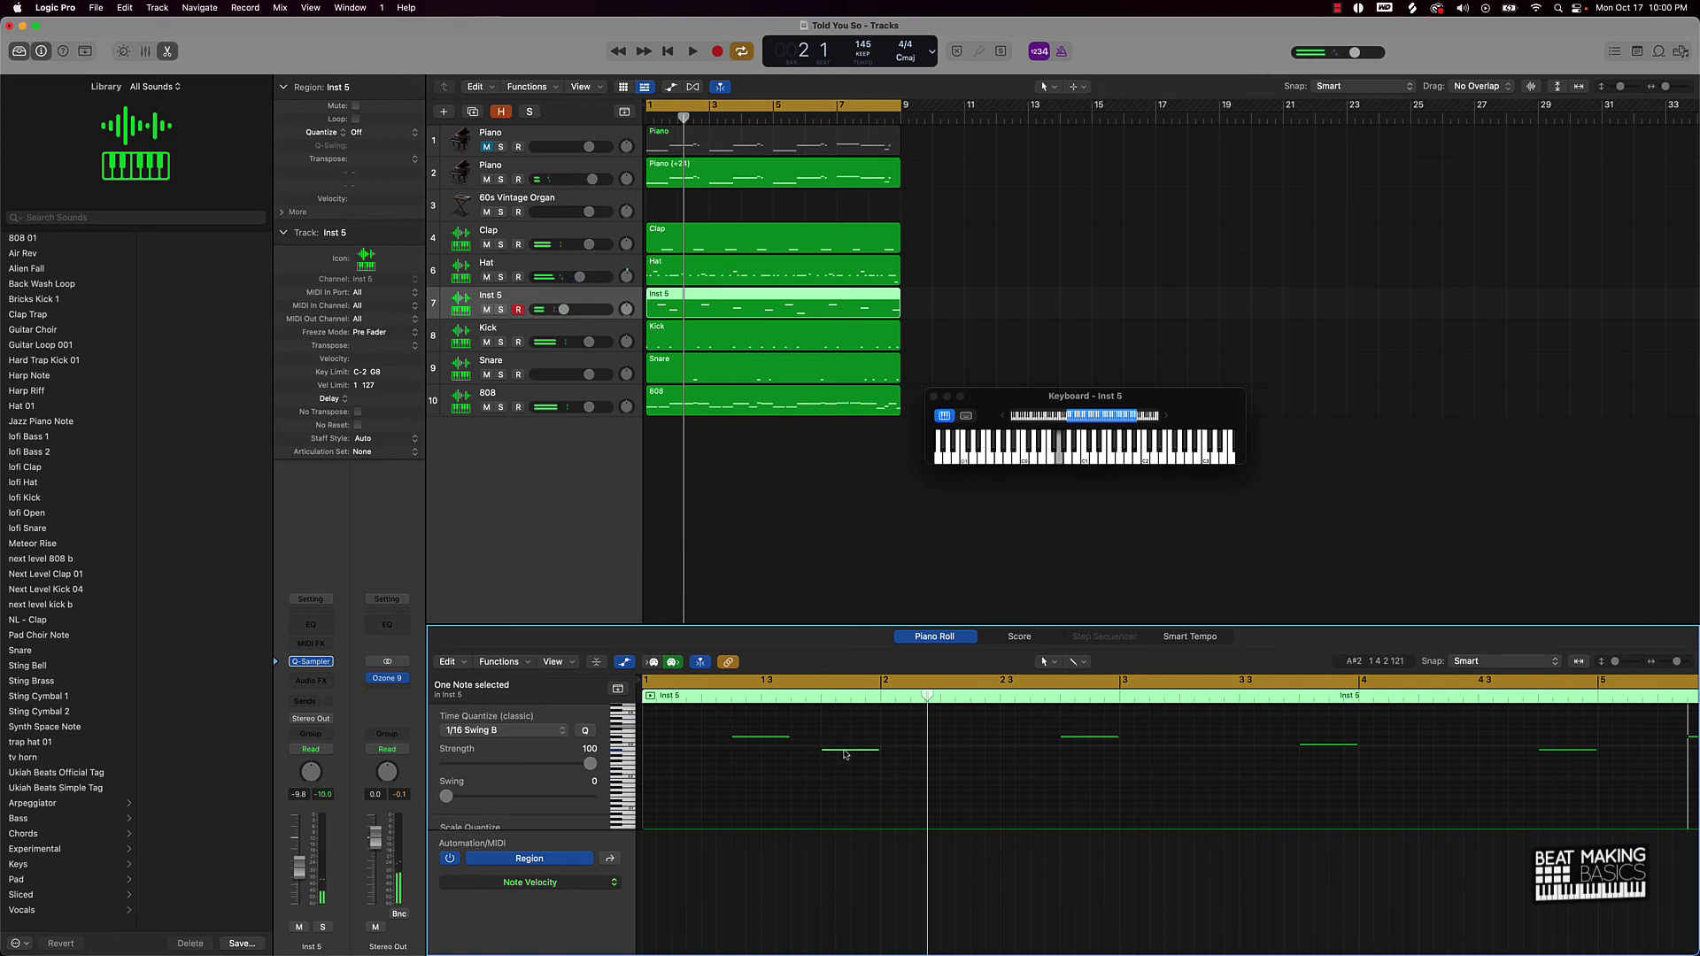
Shift the A#2 note in bar 1 to position 1 4 3 1 and audition the open-hat pattern into the second half
{"action": "left_click_drag", "start_coordinate": [849, 753], "coordinate": [871, 757]}
{"action": "key", "text": "space"}
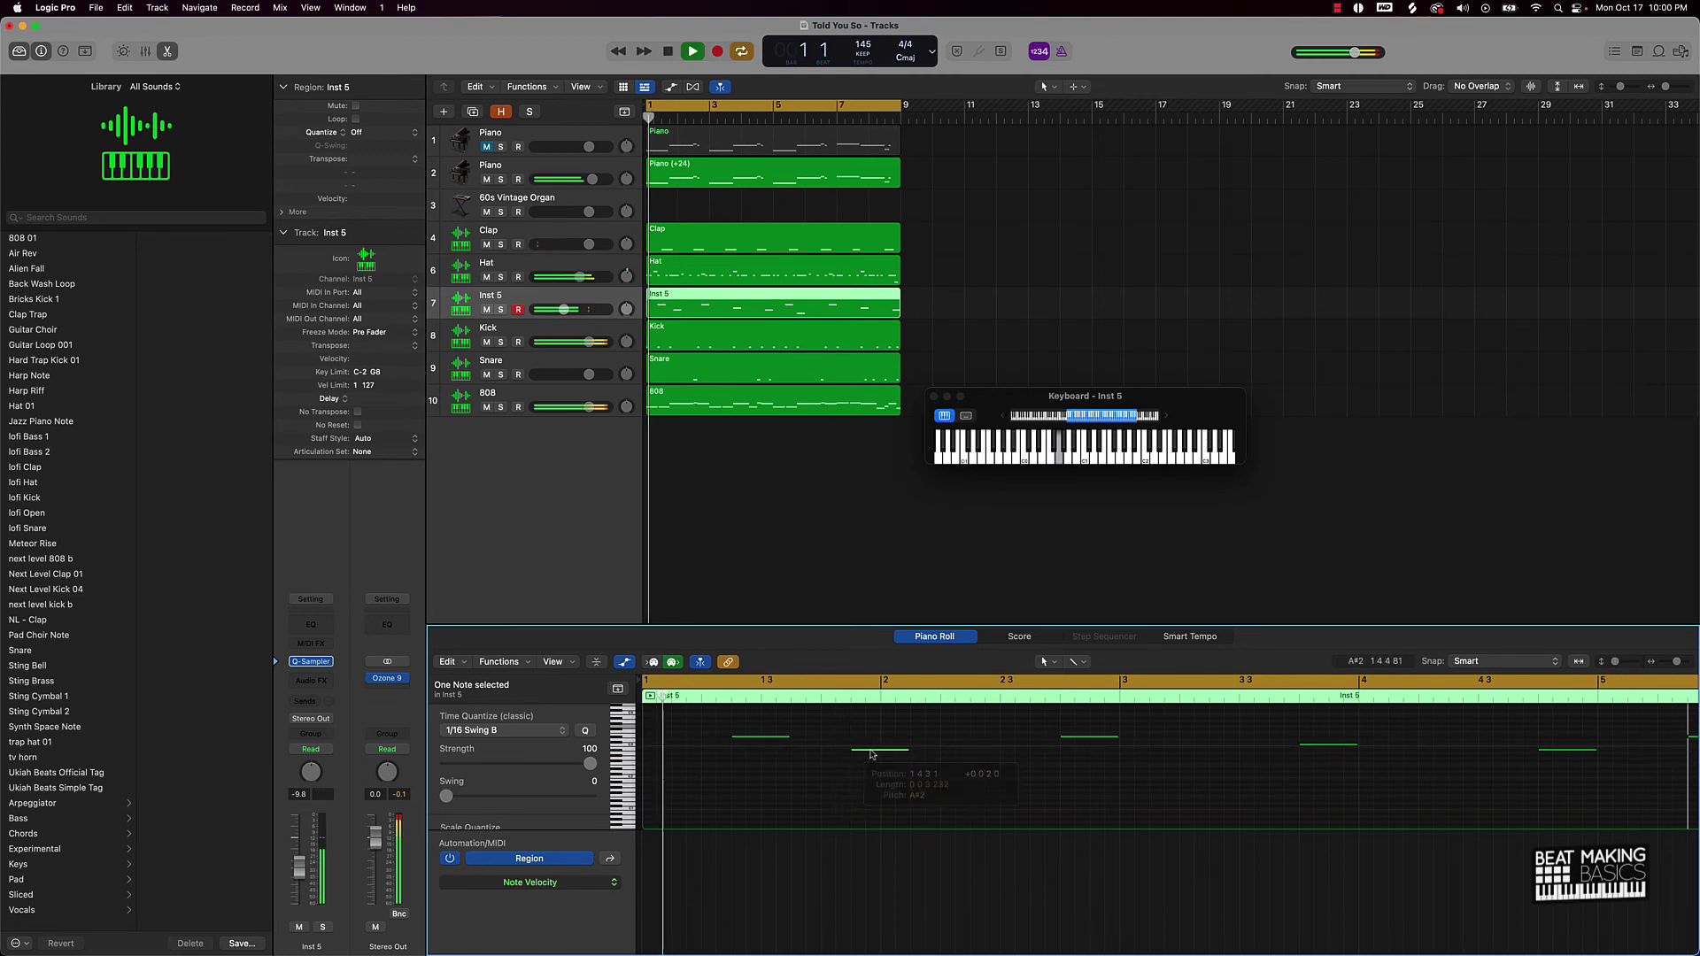
{"action": "key", "text": "space"}
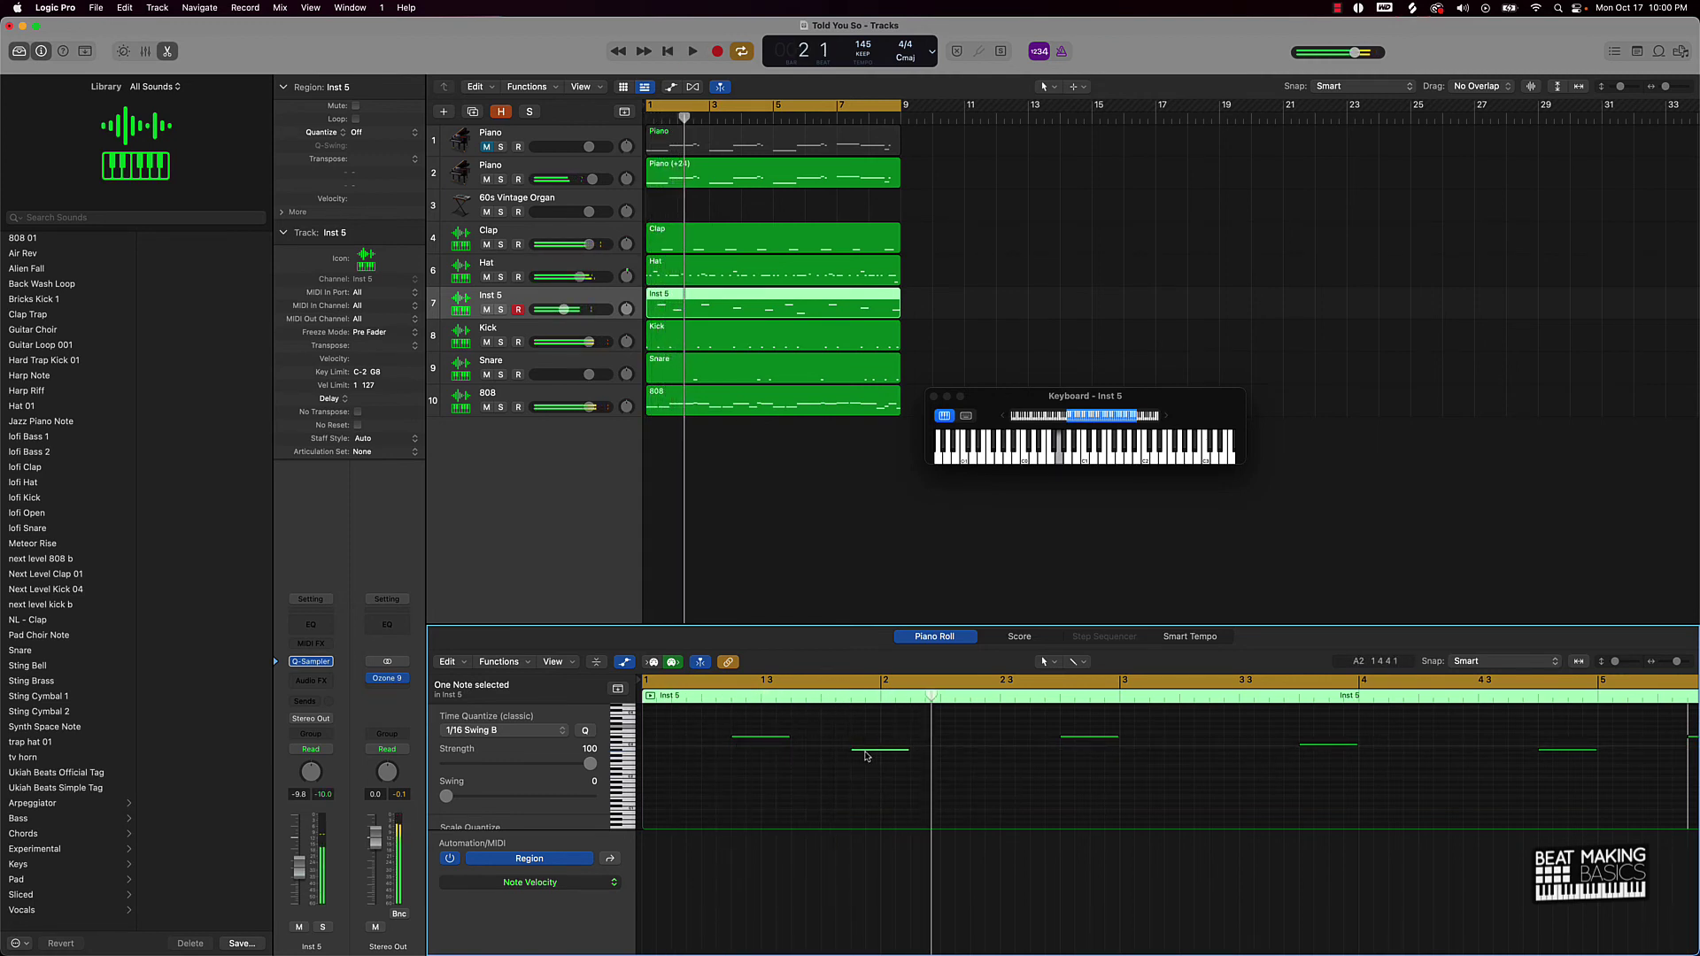
{"action": "key", "text": "space"}
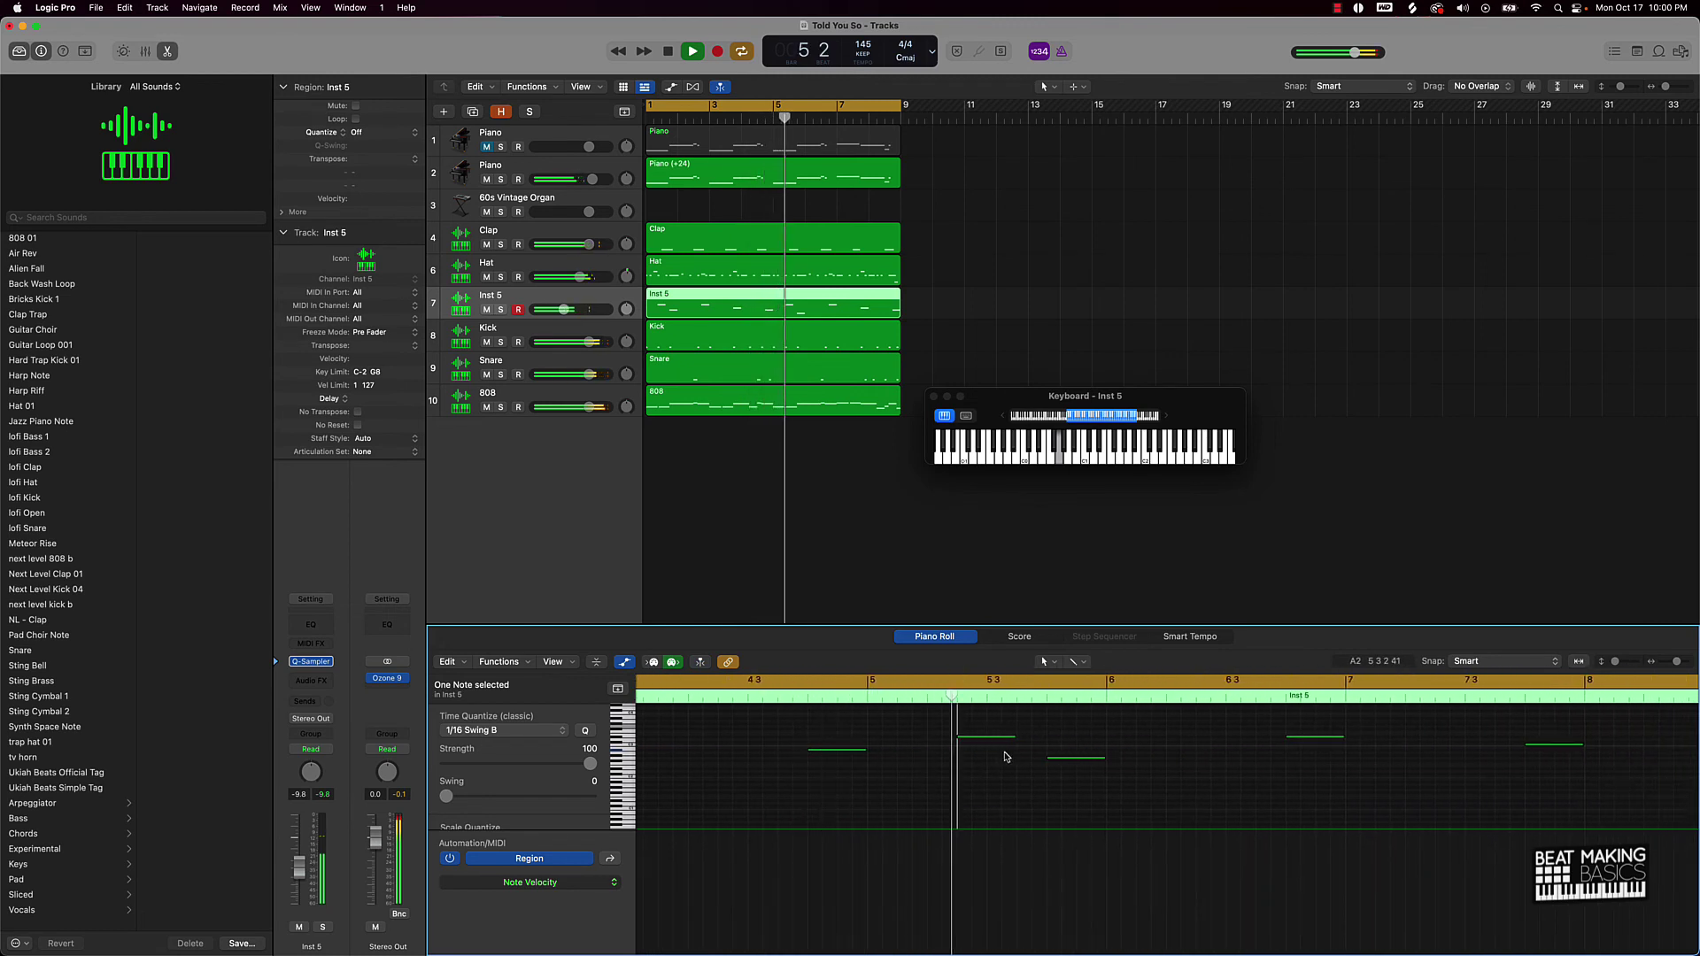
{"action": "key", "text": "space"}
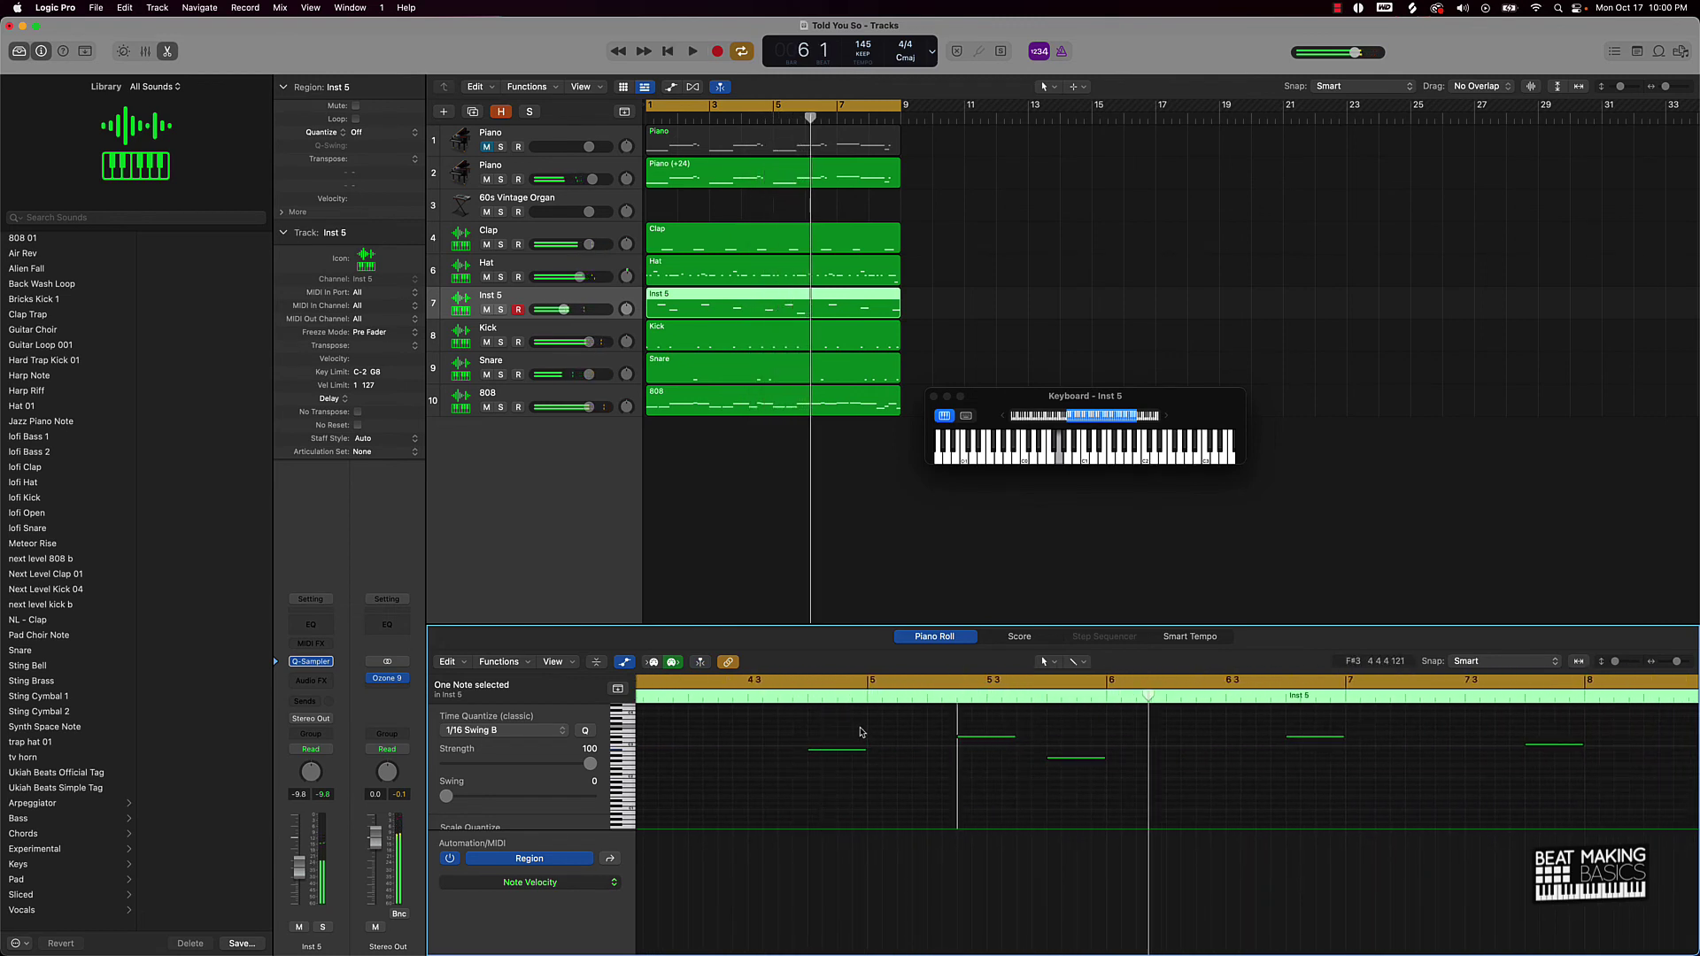
Delete the eight-bar open-hat region from the Inst 5 track
{"action": "left_click", "coordinate": [778, 297]}
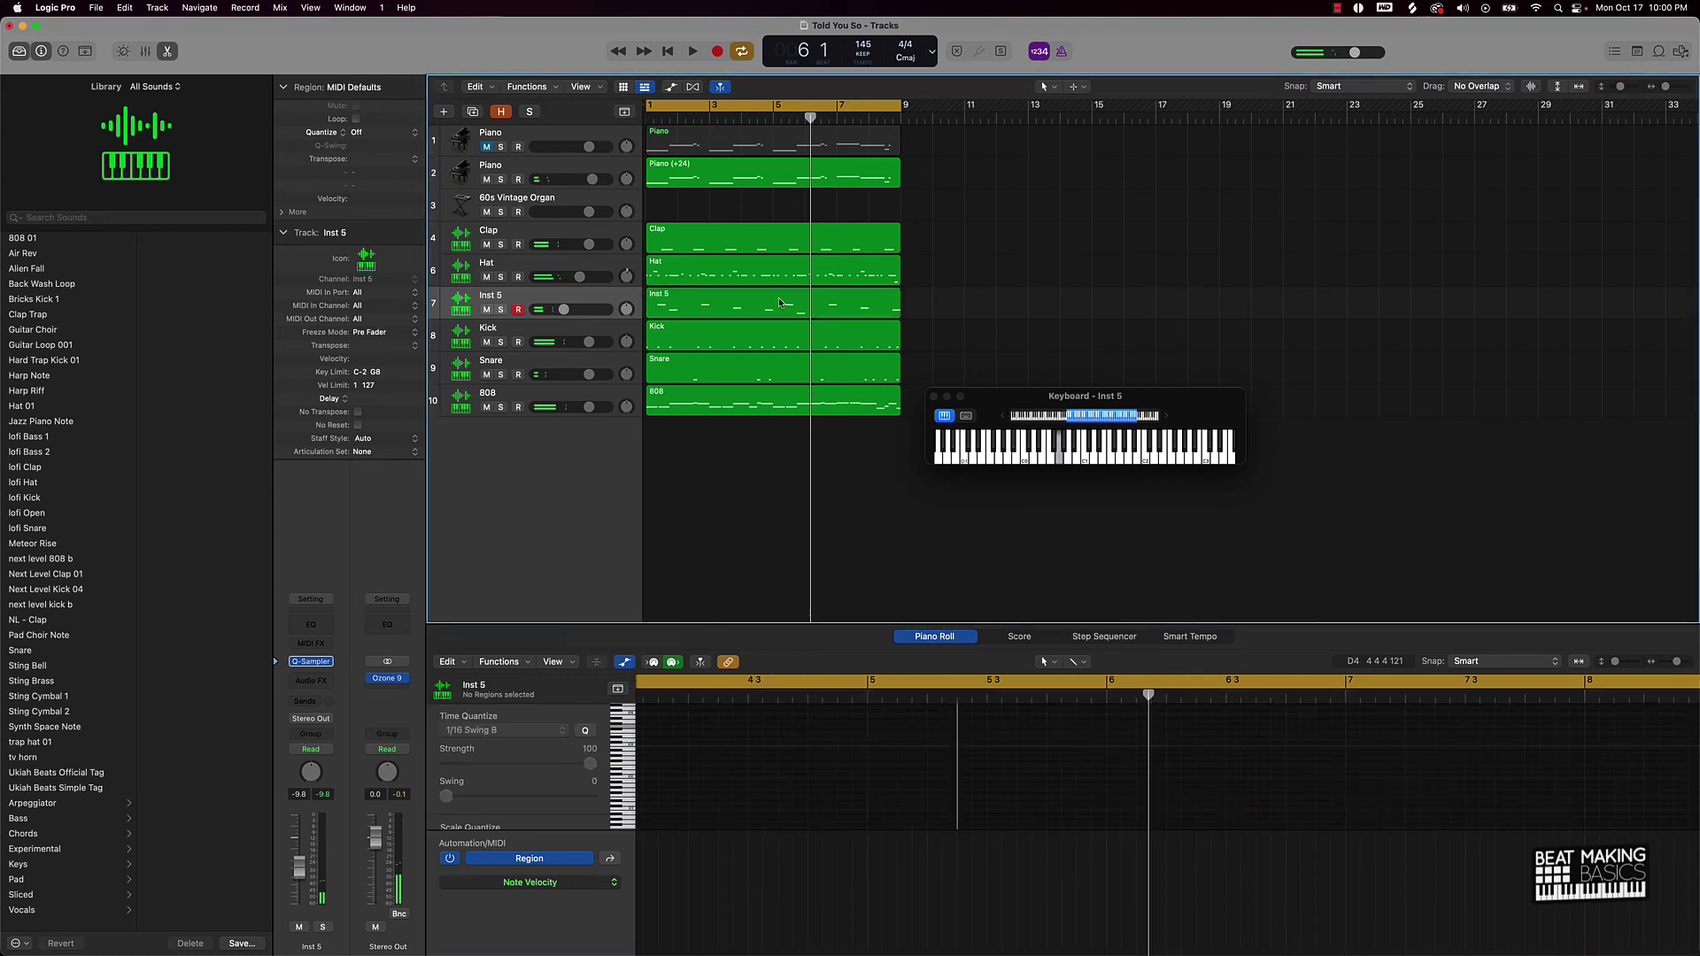
{"action": "key", "text": "Delete"}
{"action": "key", "text": "Return"}
Play the beat without the open hat and draw a new open-hat note on beat 4 of bar 2
{"action": "key", "text": "space"}
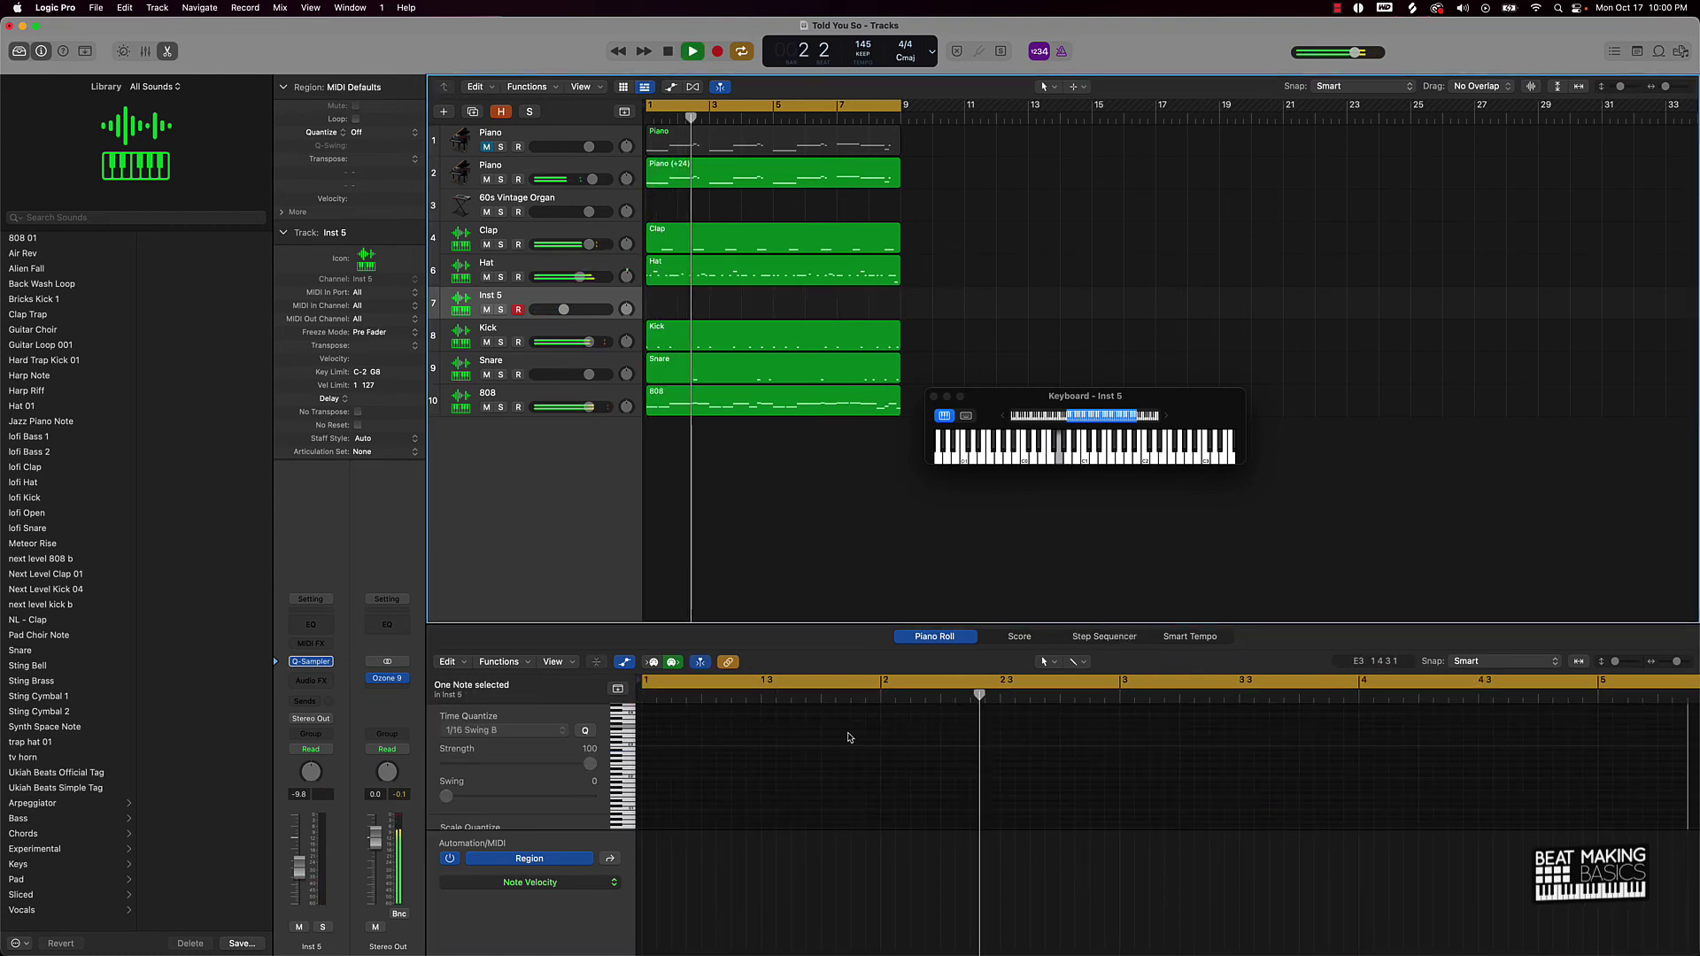
{"action": "key", "text": "space"}
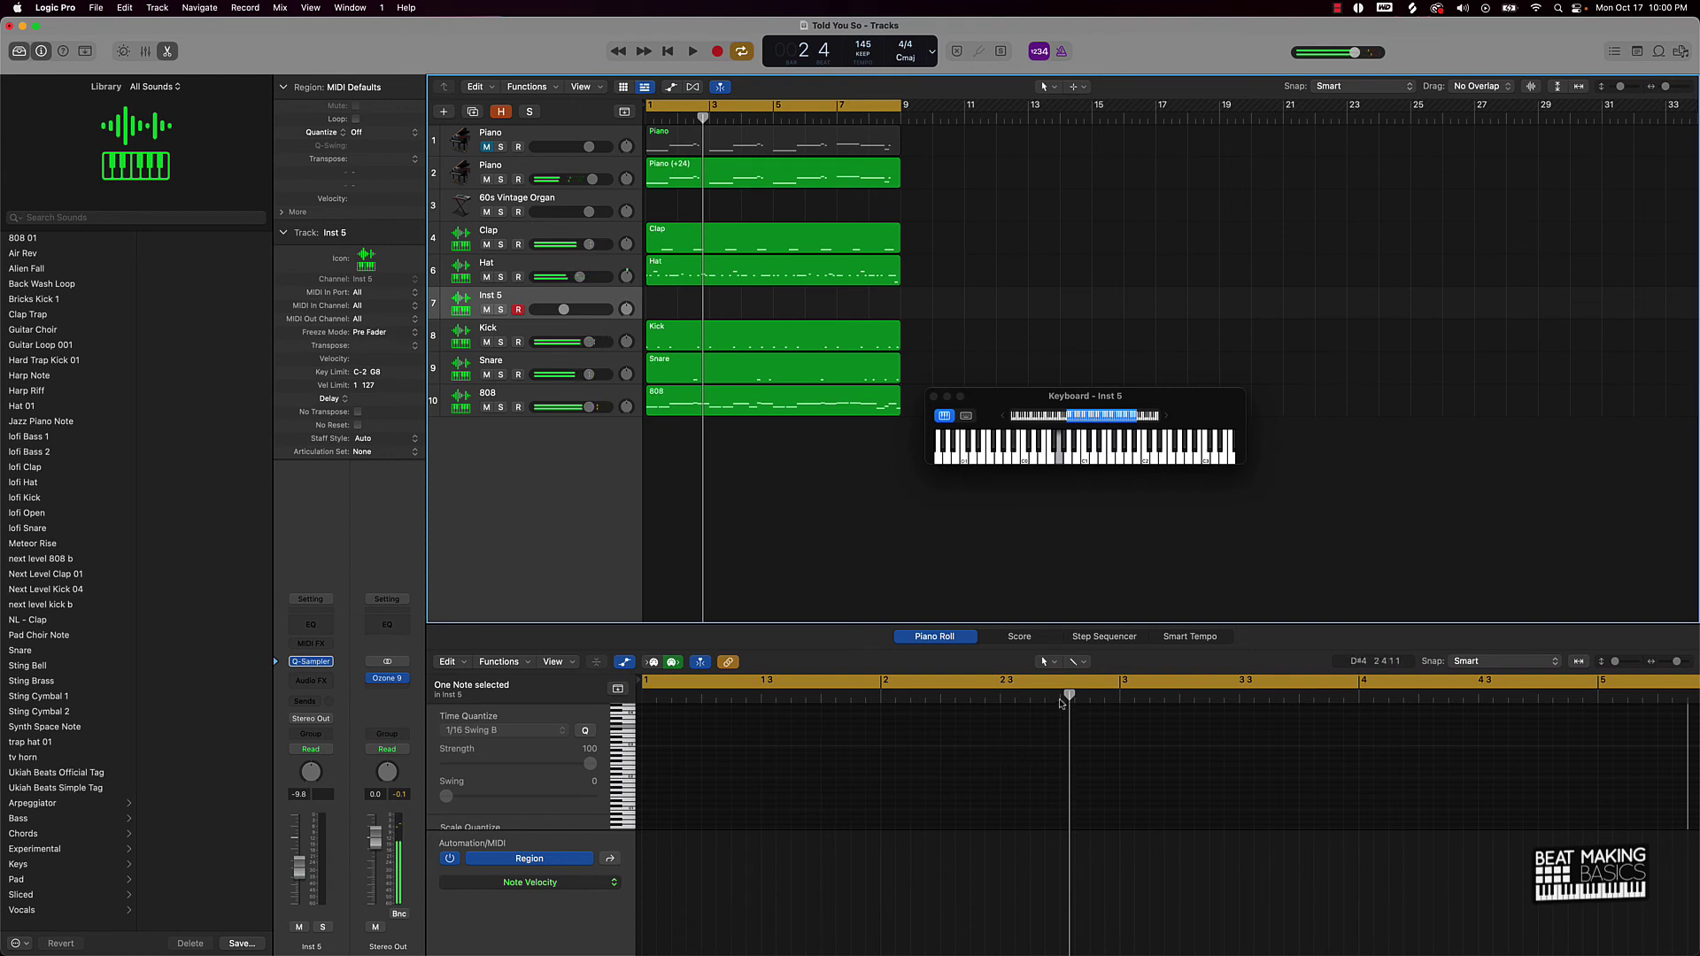
{"action": "left_click", "coordinate": [1063, 746]}
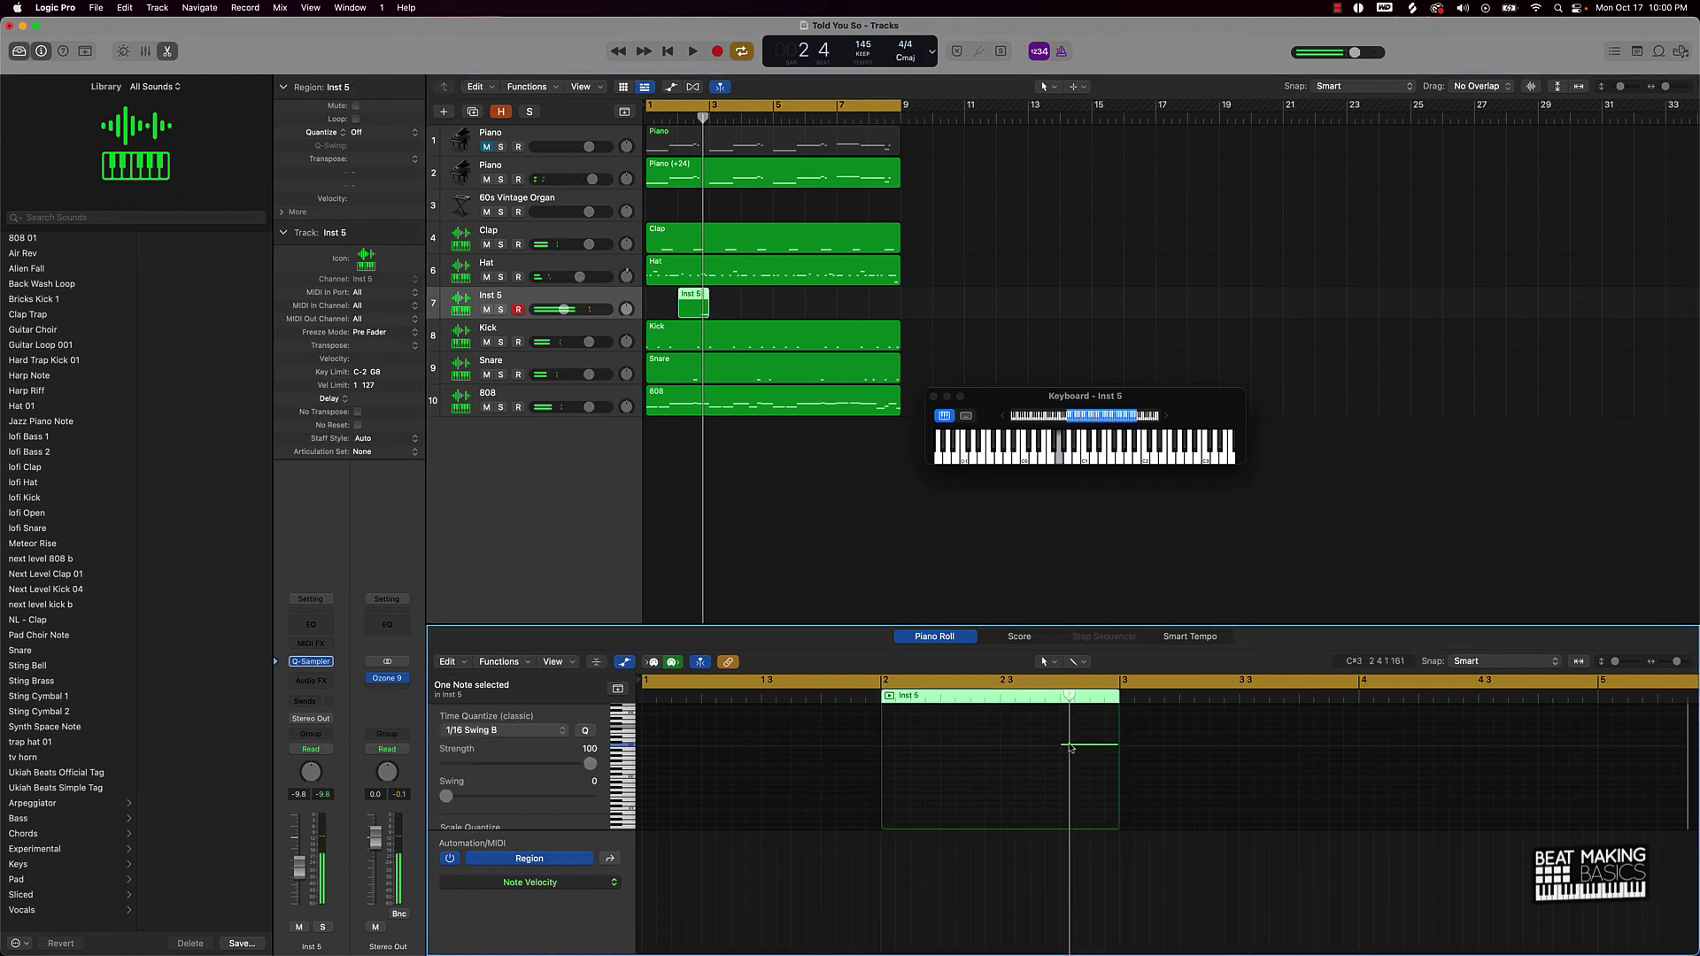
Lower the pitch of the bar 2 open-hat note, extend its region back to bar 1, and audition it
{"action": "left_click_drag", "start_coordinate": [1071, 748], "coordinate": [1069, 754]}
{"action": "left_click_drag", "start_coordinate": [677, 313], "coordinate": [652, 313]}
{"action": "key", "text": "space"}
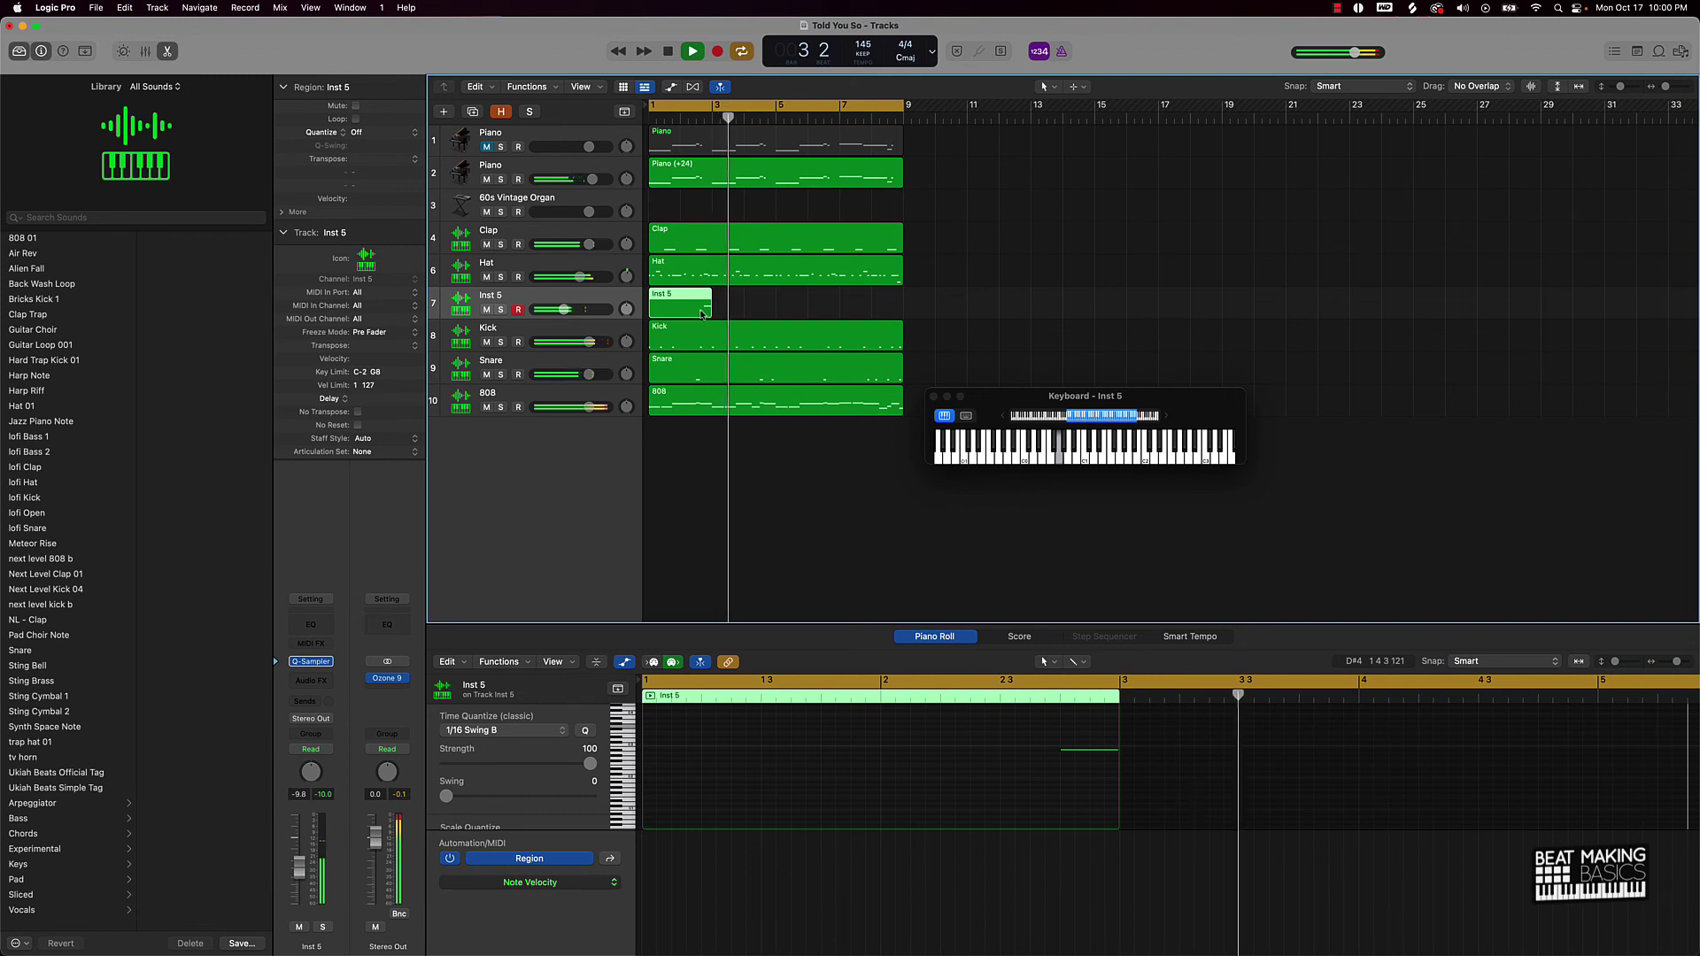
Extend the open-hat region to four bars, repeat it through bar 8, and join both copies into one region
{"action": "left_click_drag", "start_coordinate": [708, 309], "coordinate": [770, 309]}
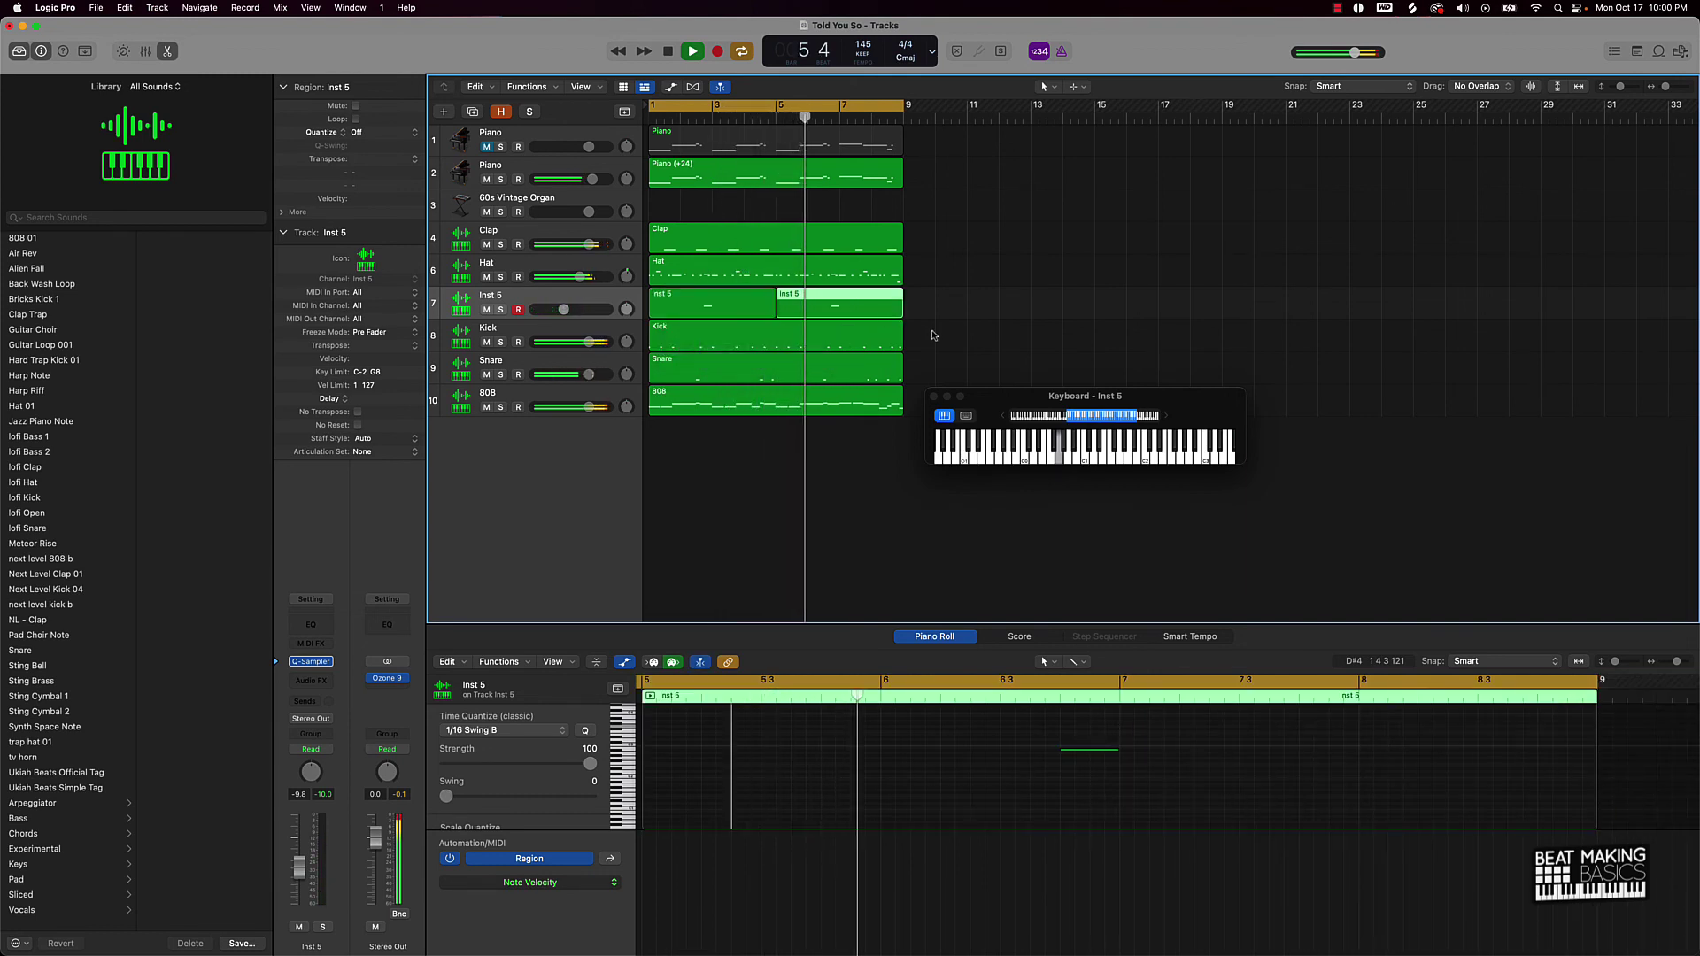
{"action": "left_click", "coordinate": [933, 302]}
{"action": "left_click_drag", "start_coordinate": [934, 302], "coordinate": [723, 310]}
{"action": "key", "text": "j"}
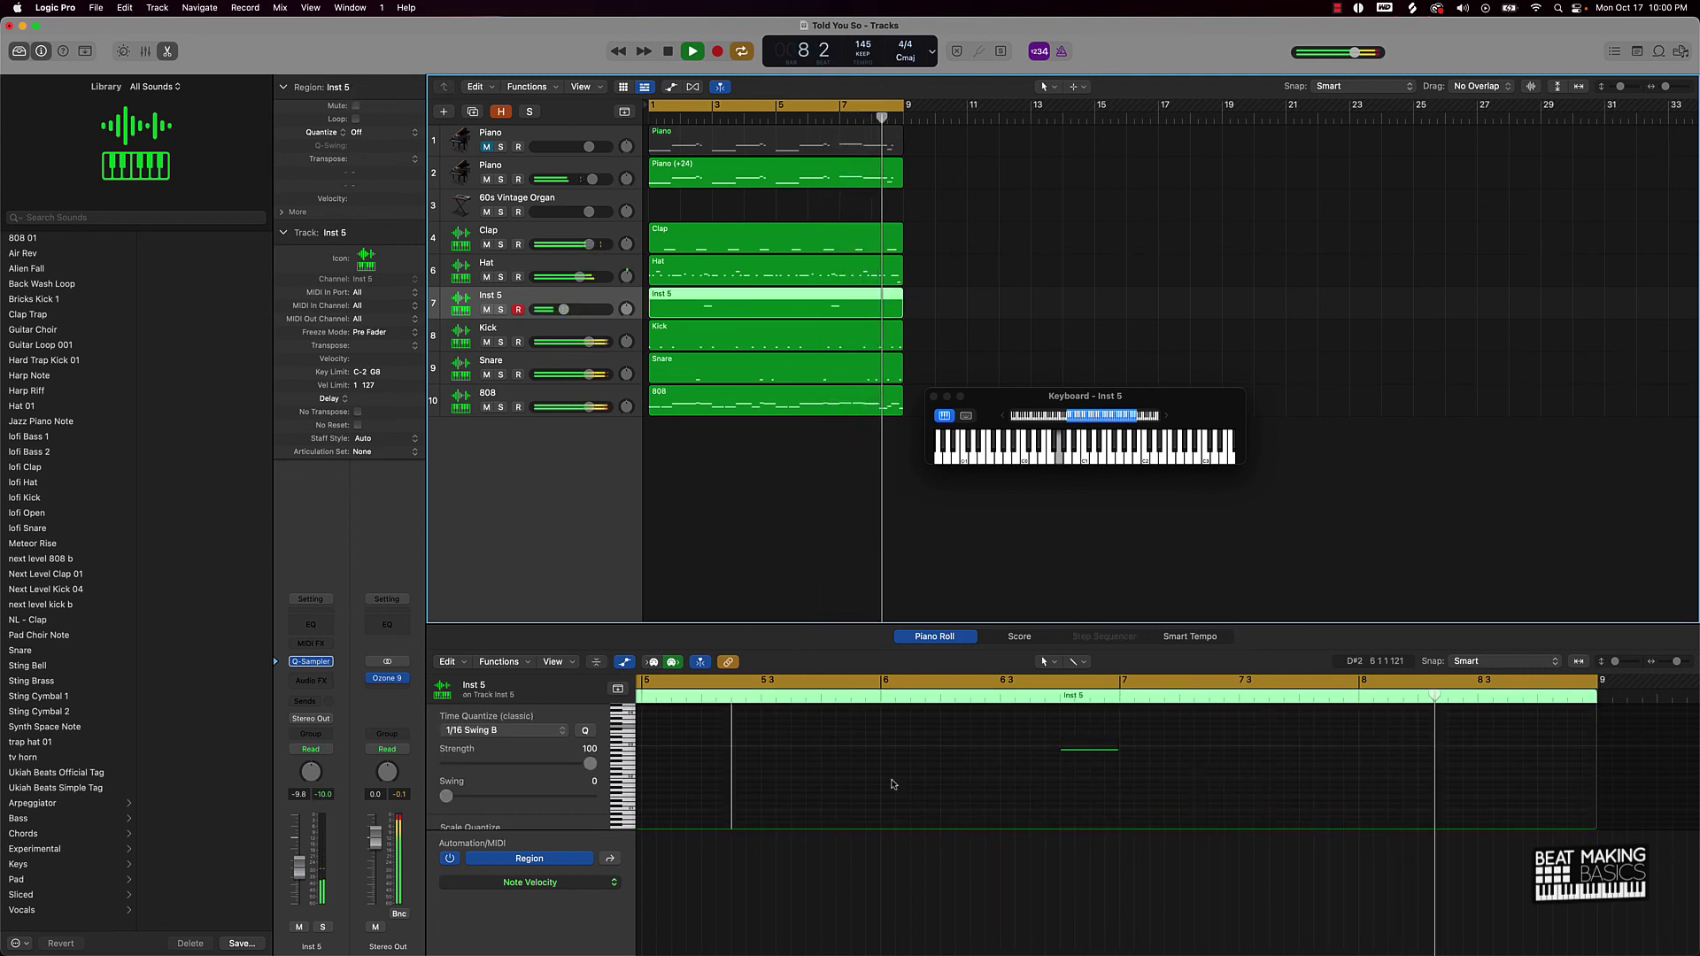
Raise the pitch of both open-hat notes slightly, lengthen them to about two beats, and play the beat
{"action": "left_click", "coordinate": [1006, 812]}
{"action": "key", "text": "super+a"}
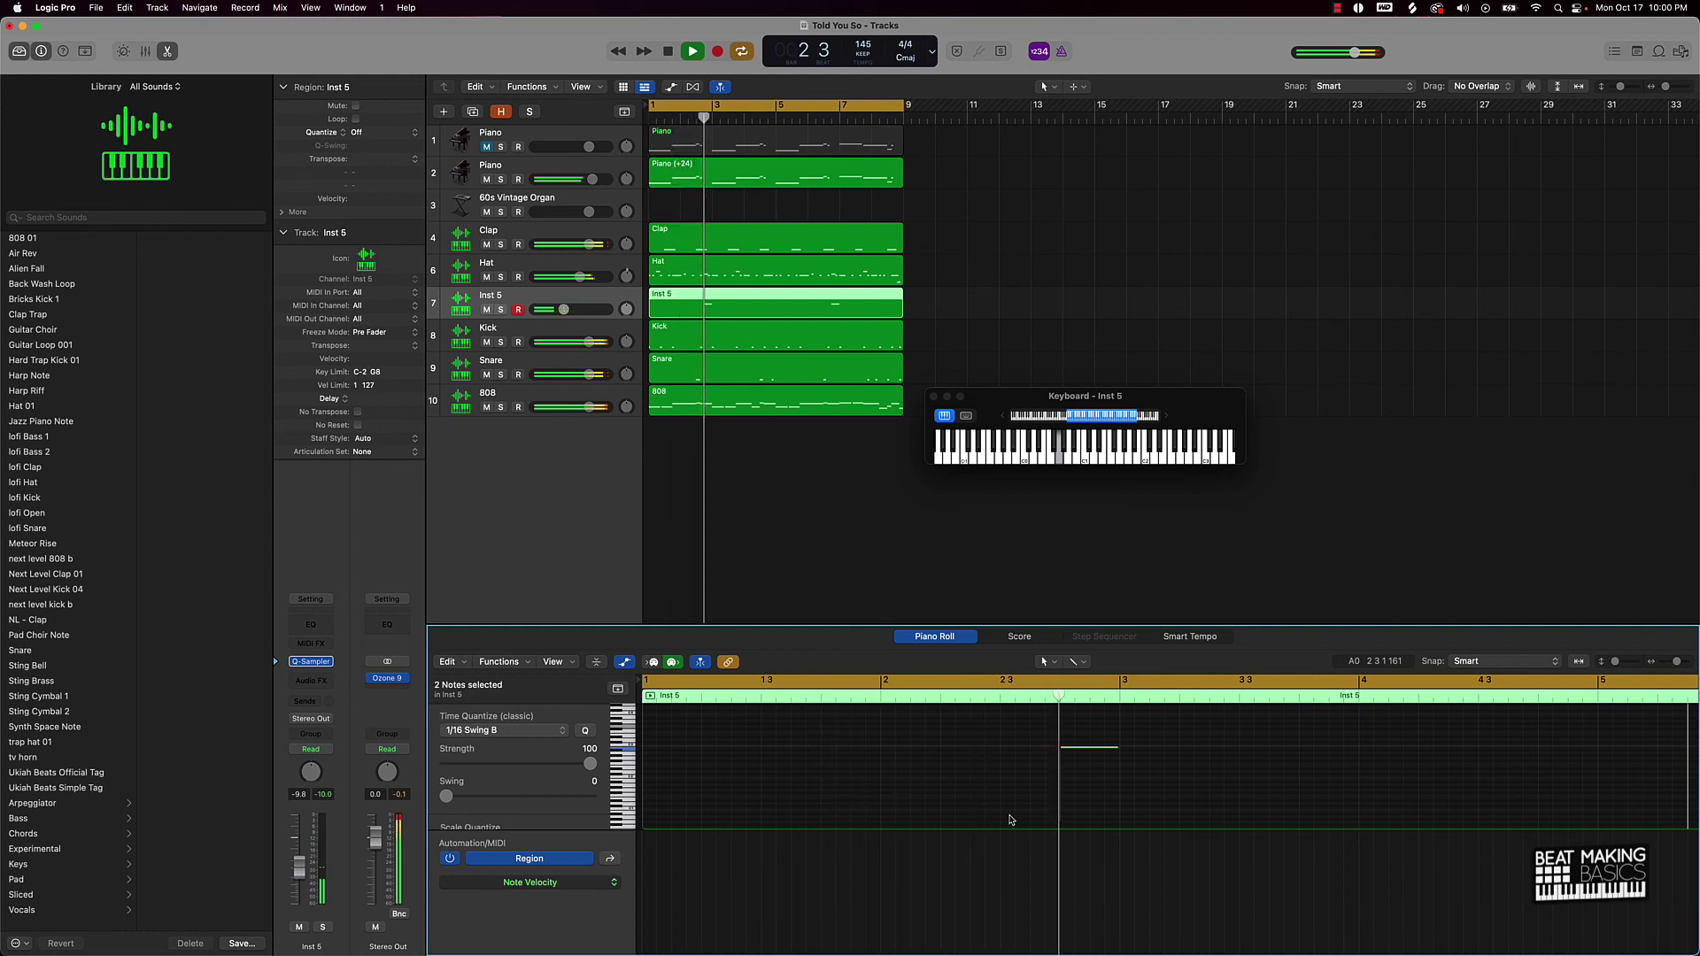
{"action": "key", "text": "space"}
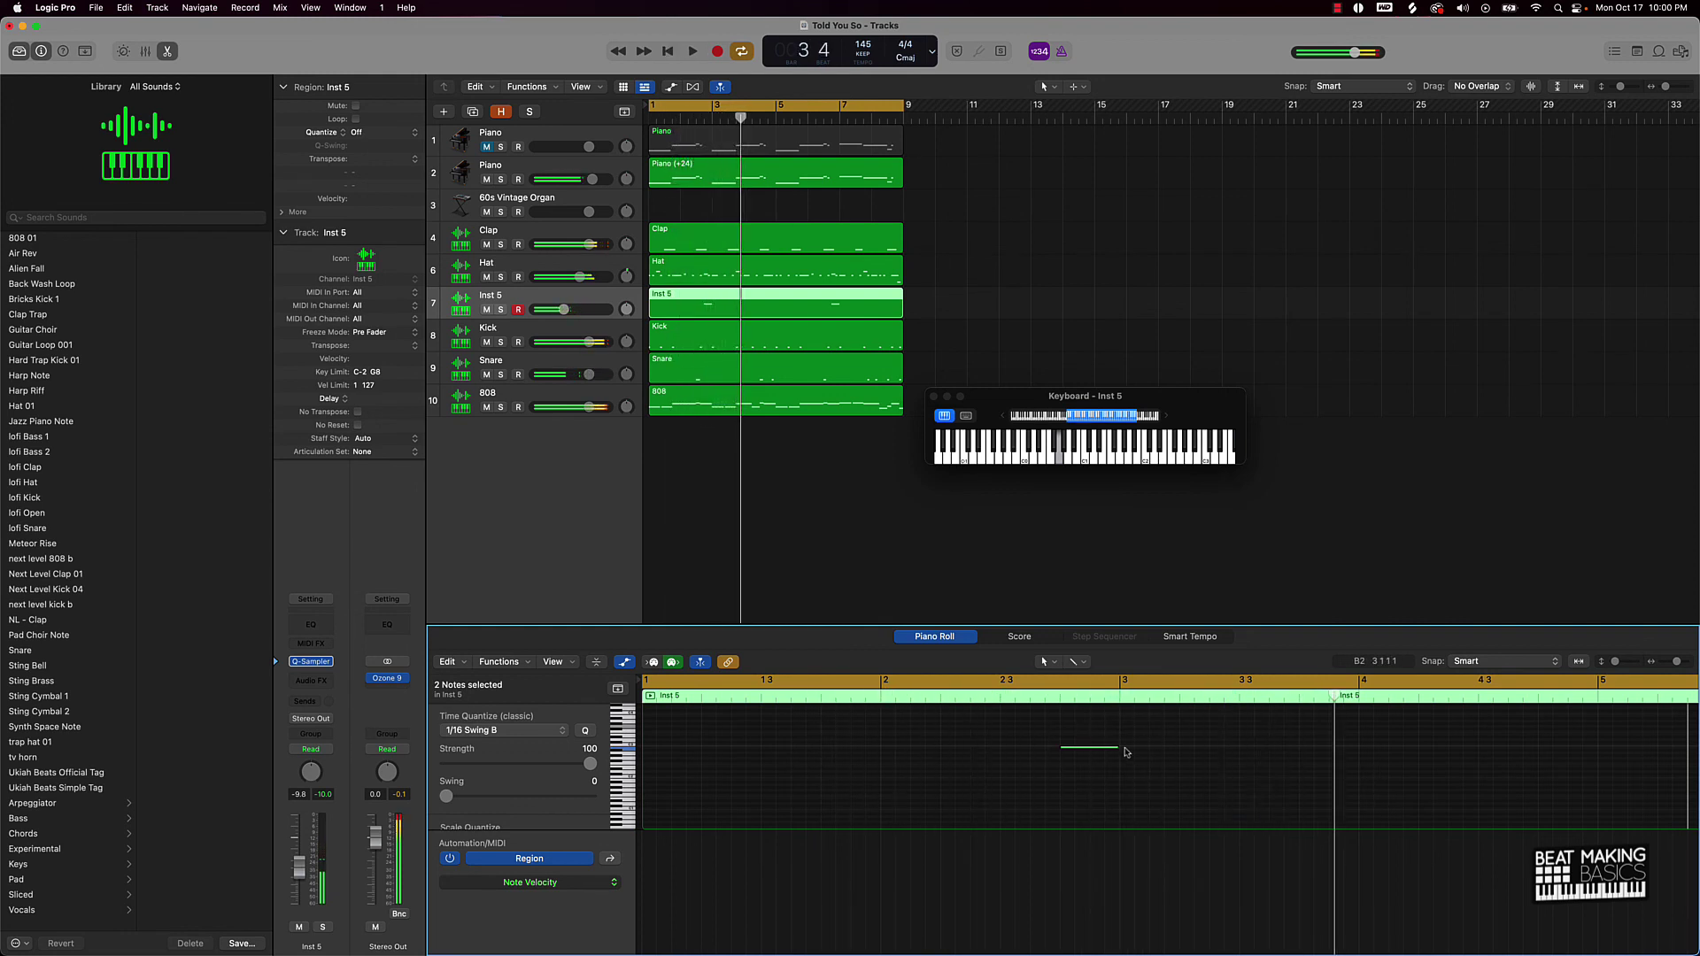
{"action": "left_click_drag", "start_coordinate": [1116, 746], "coordinate": [1178, 746]}
{"action": "key", "text": "space"}
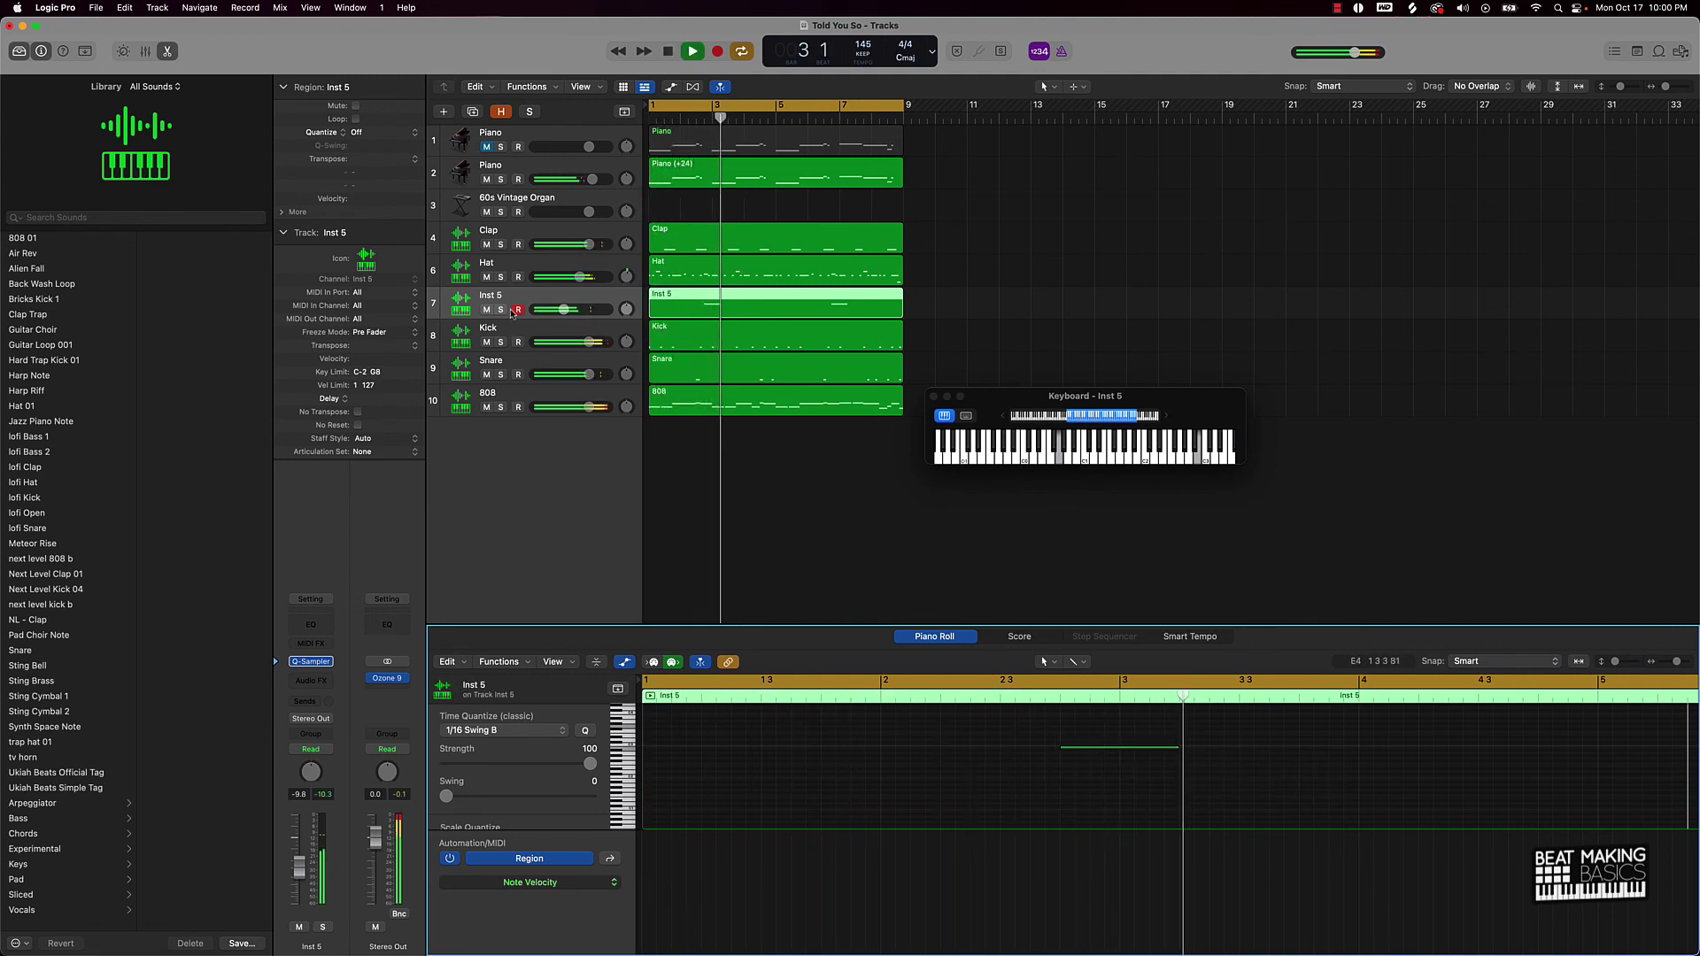
Rename the Inst 5 track as Open and delete the unused 60s Vintage Organ track
{"action": "double_click", "coordinate": [496, 298]}
{"action": "type", "text": "Open"}
{"action": "key", "text": "Return"}
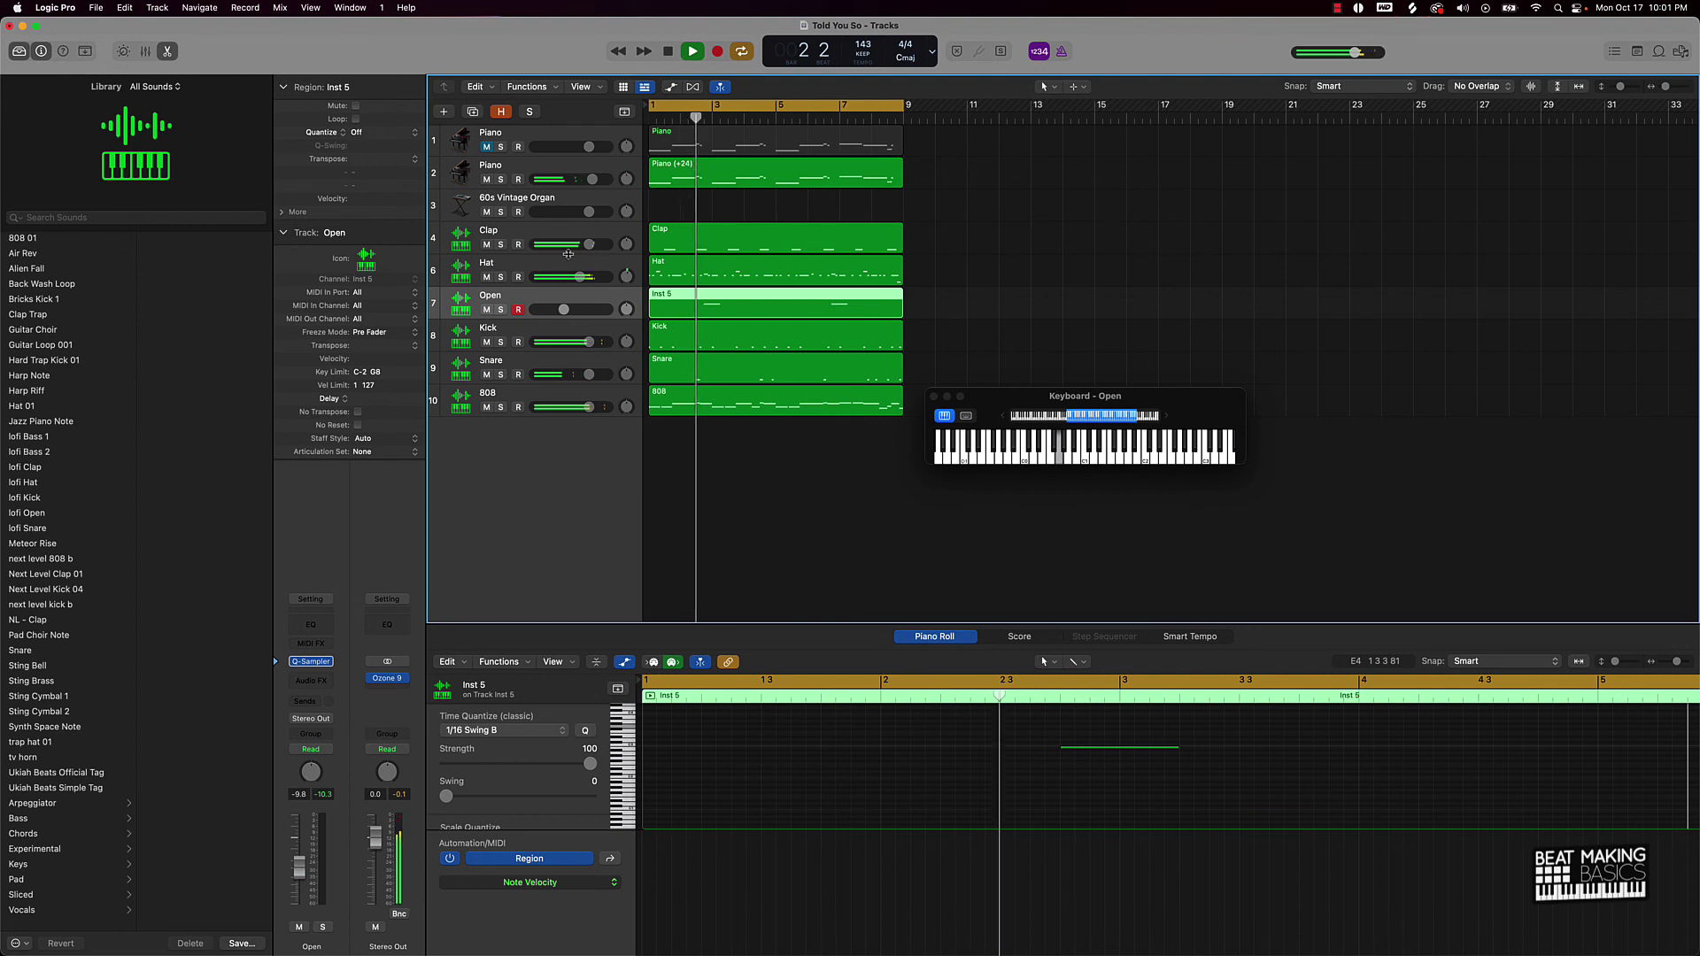
{"action": "left_click", "coordinate": [462, 202]}
{"action": "key", "text": "super+BackSpace"}
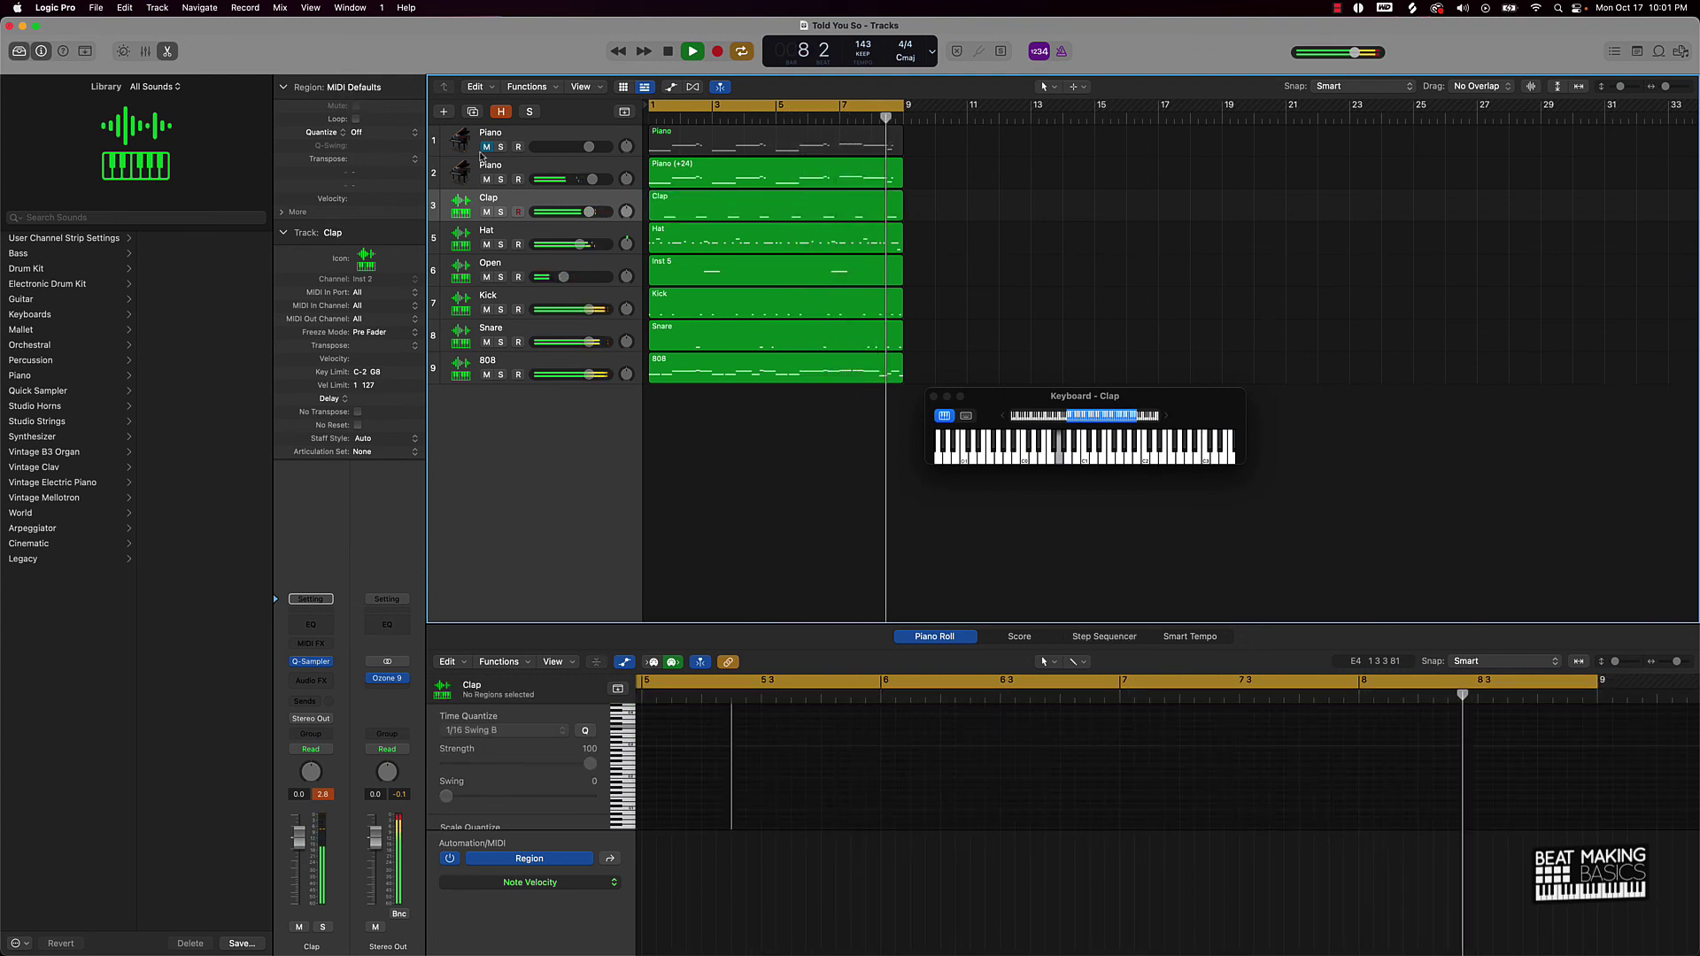
Unmute the first Piano track and lower the Piano, 808 and Snare volumes, setting the Snare to -2.2 dB
{"action": "left_click", "coordinate": [486, 147]}
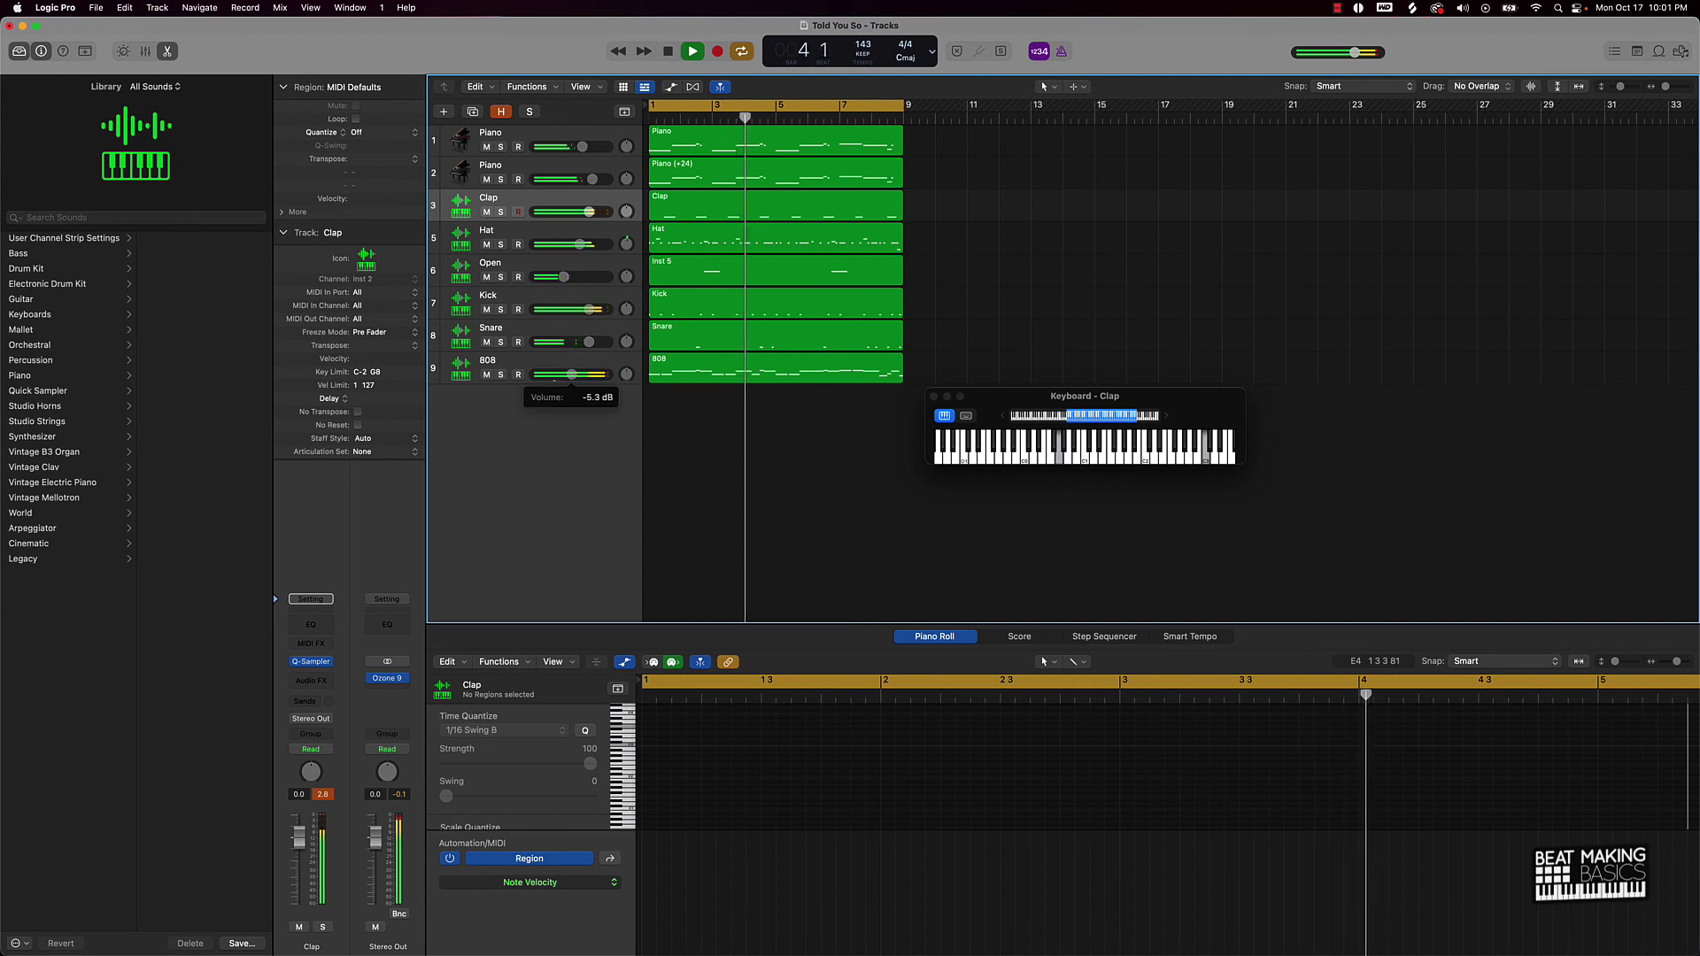
{"action": "left_click_drag", "start_coordinate": [572, 374], "coordinate": [581, 342]}
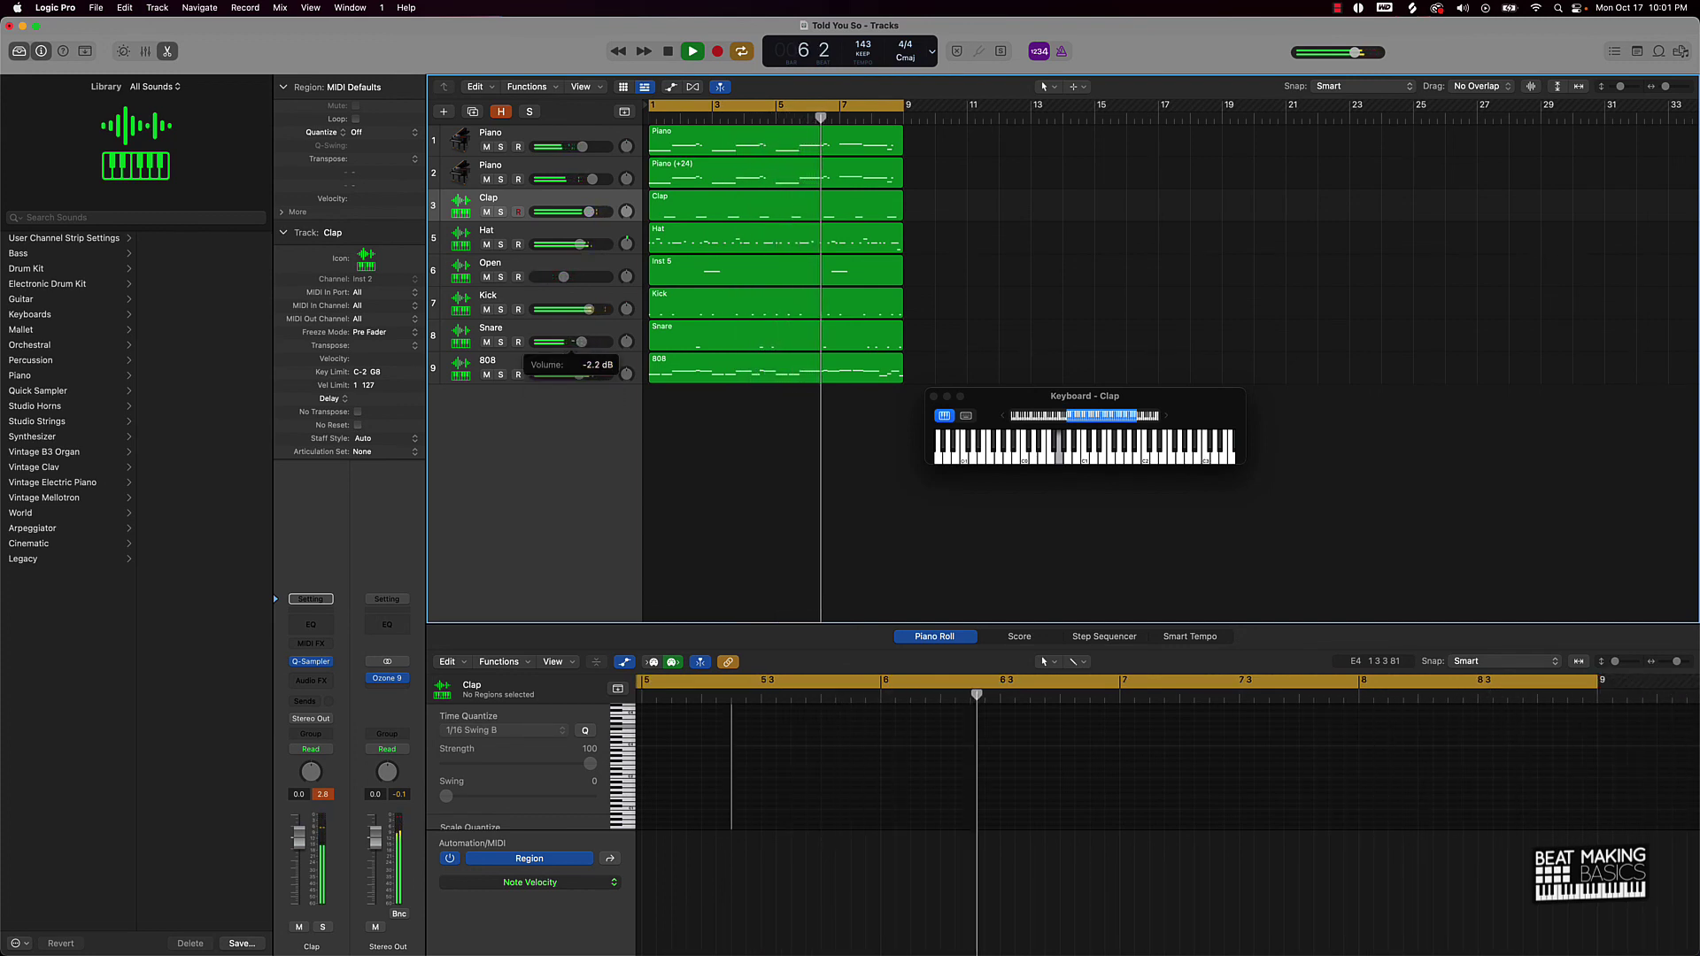